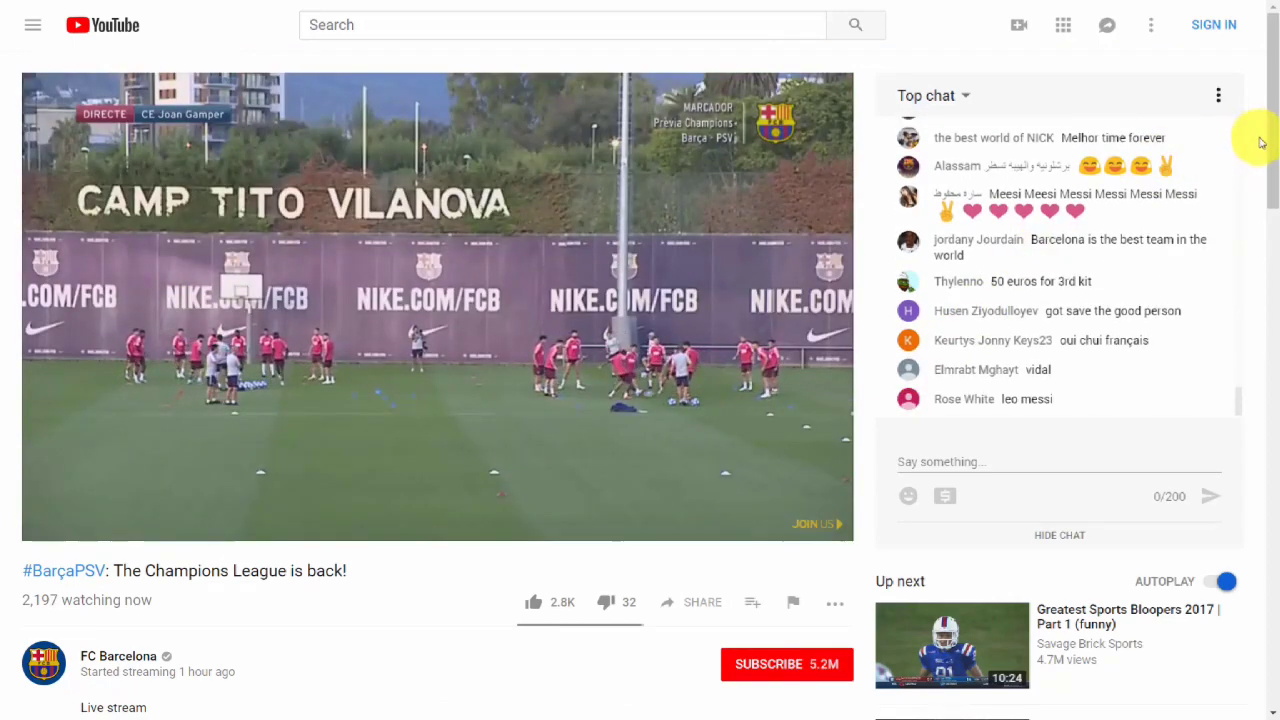
Open Creator Studio from the YouTube account menu.
mouse_move(1269, 149)
left_mouse_down()
mouse_move(1275, 275)
mouse_move(1275, 149)
left_mouse_up()
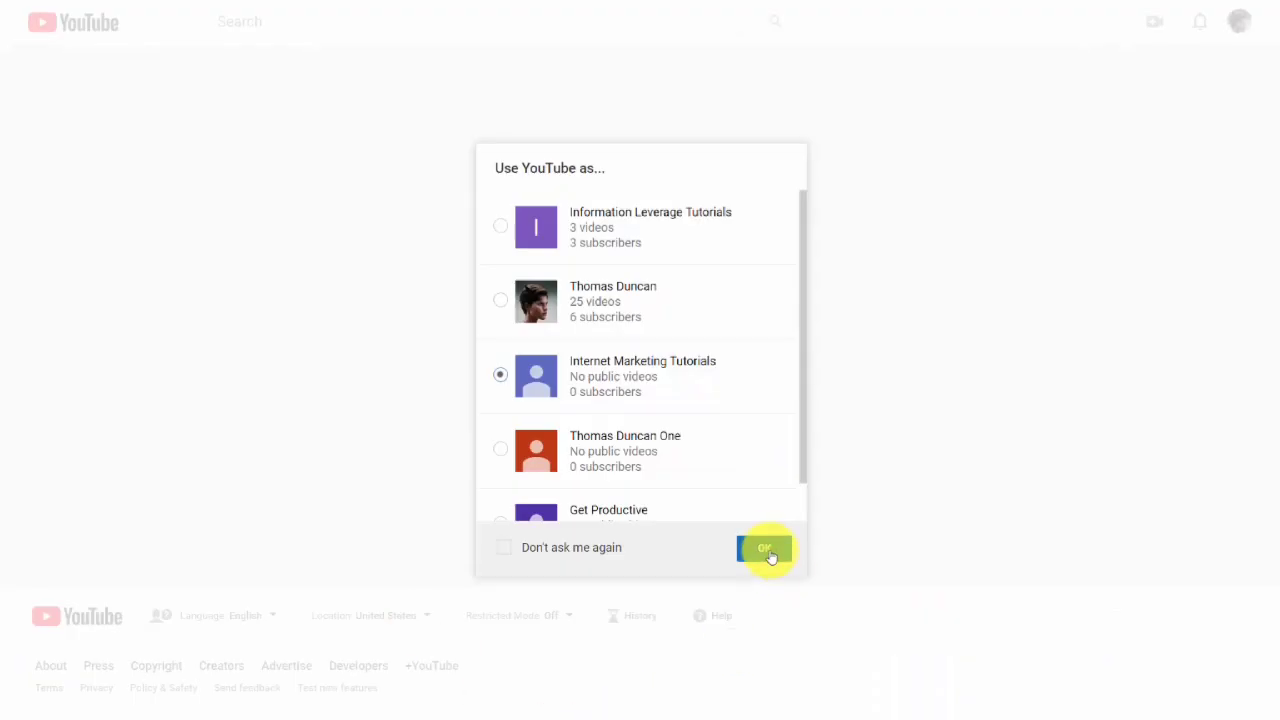
left_click(767, 548)
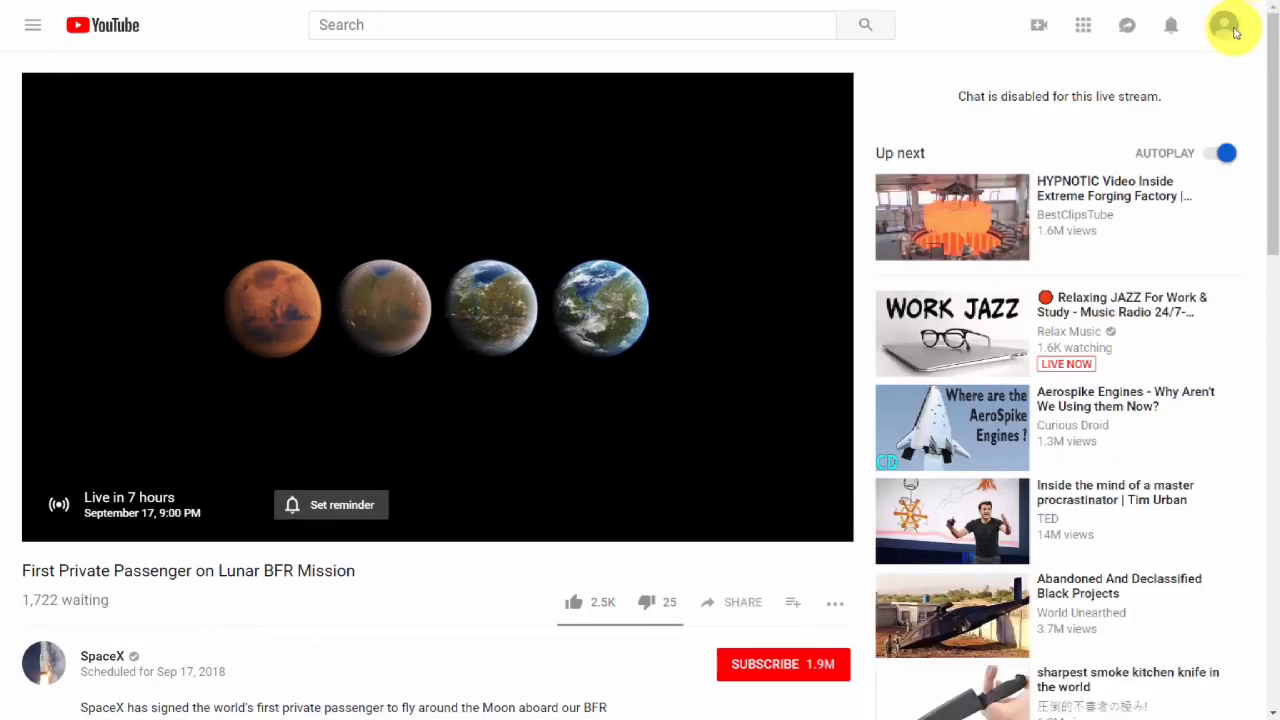
left_click(1226, 27)
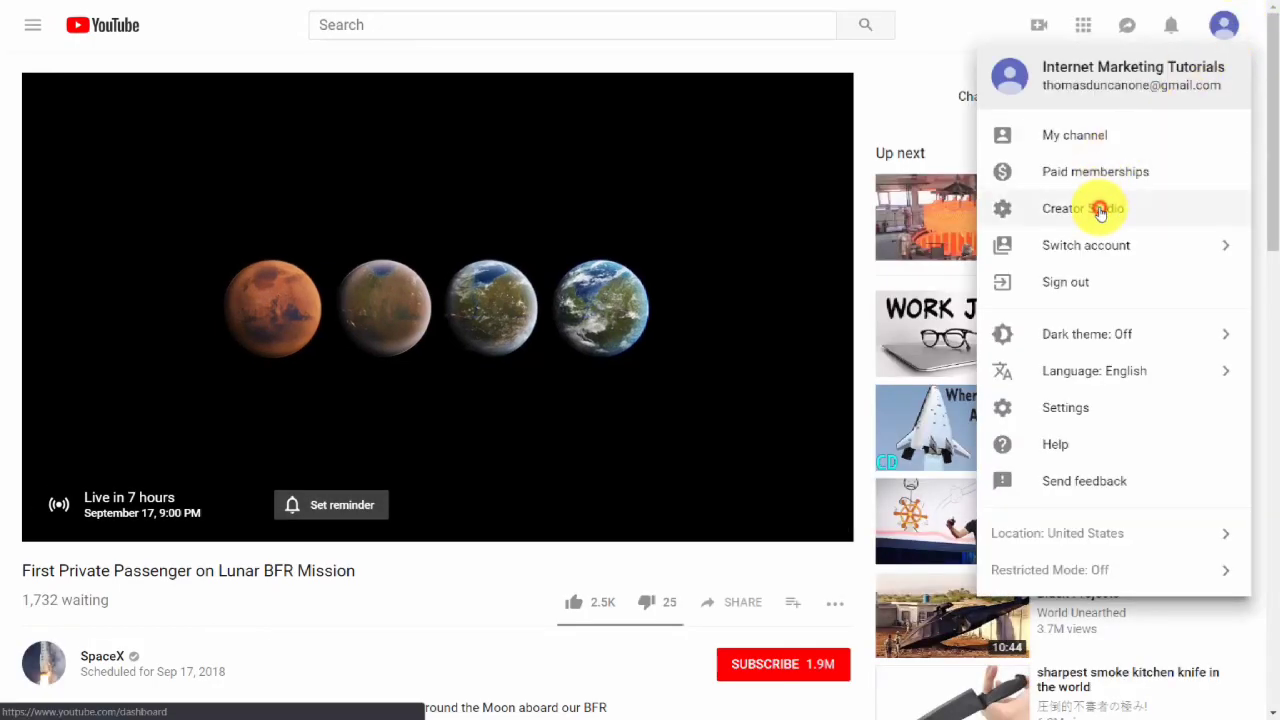
left_click(1100, 210)
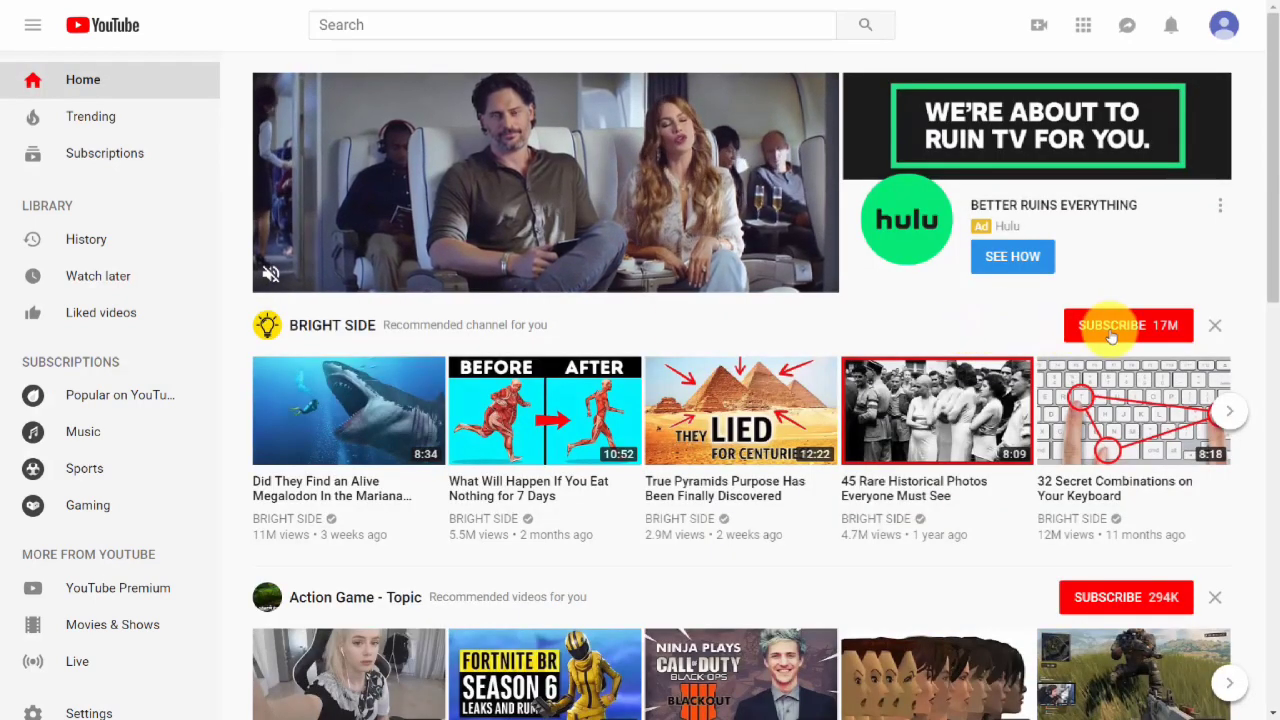
scroll(1110, 335, "down", 4)
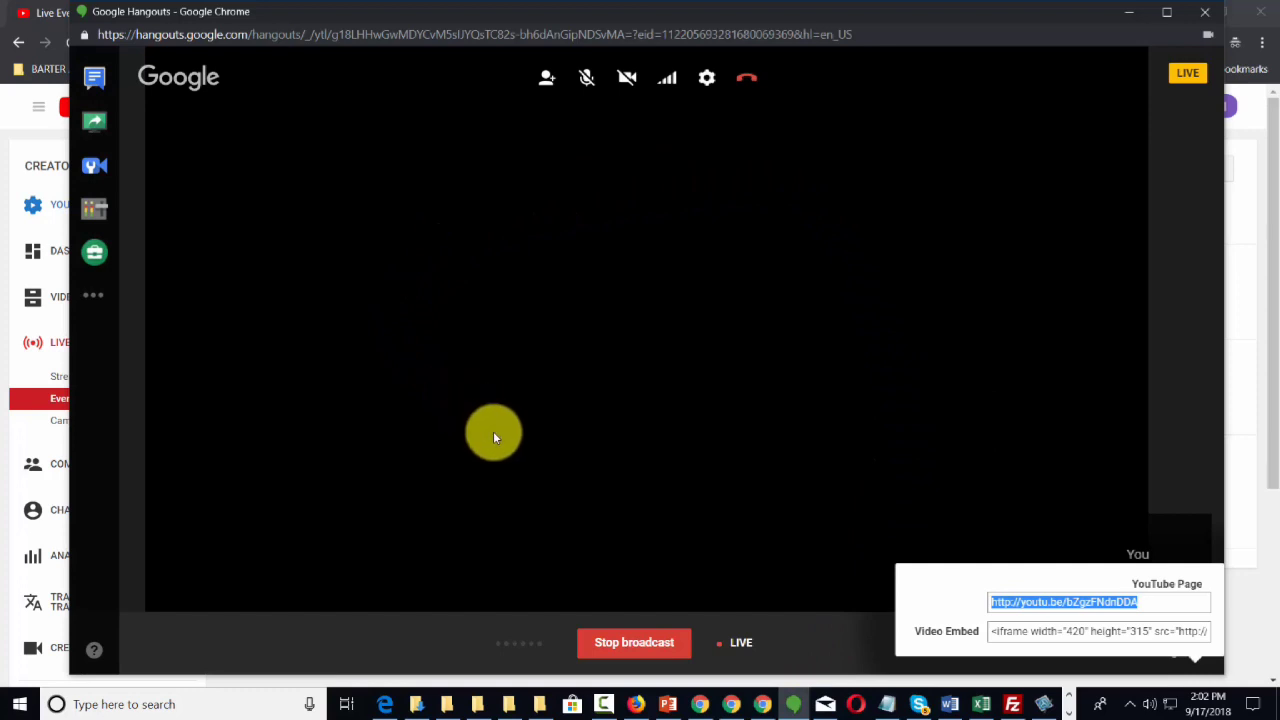
Open the broadcast's links panel in Hangouts and select the YouTube Page link.
left_click(1195, 661)
left_click(849, 626)
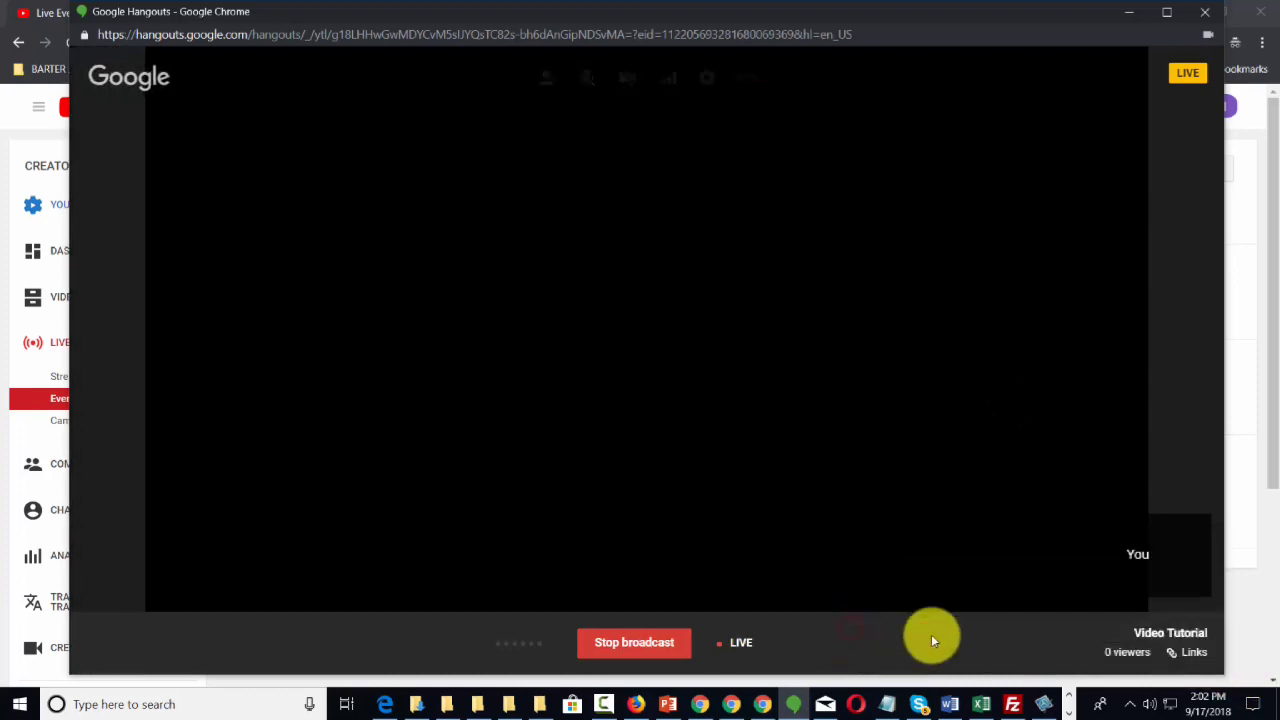
left_click(1190, 653)
left_click_drag(1165, 603, 1011, 603)
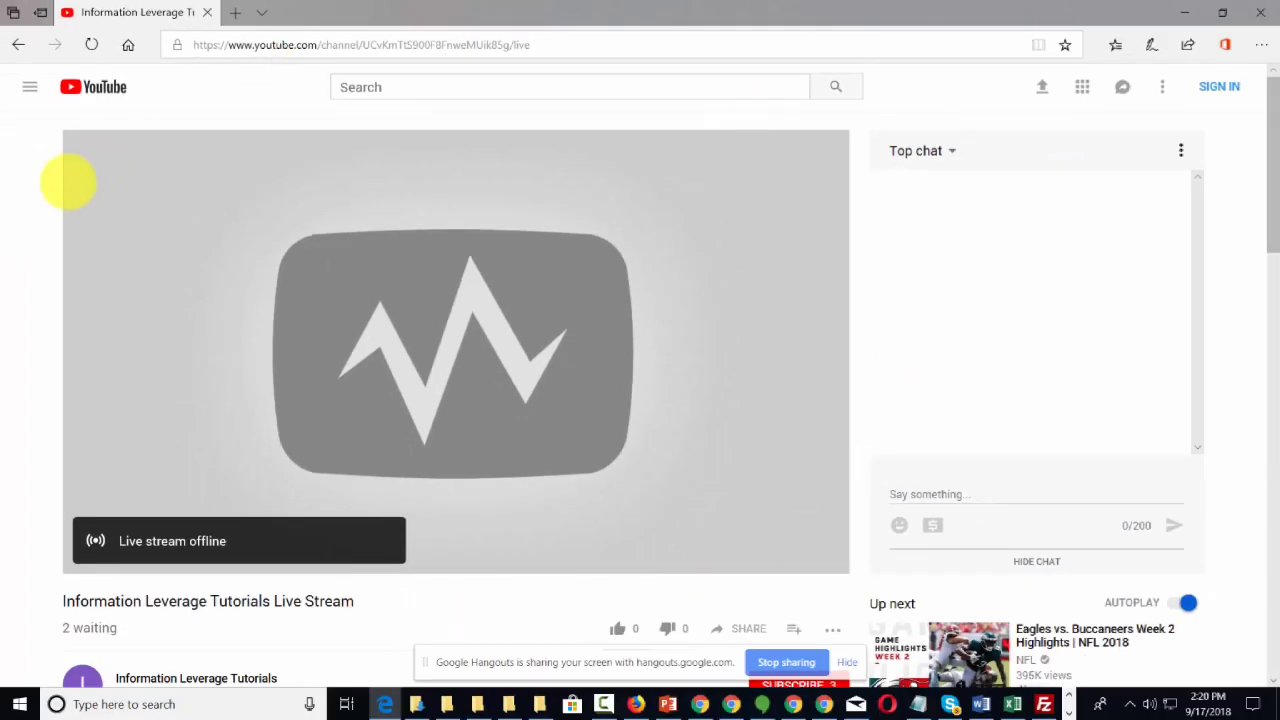
Create a new live event from the Video Tutorials event's settings.
mouse_move(258, 548)
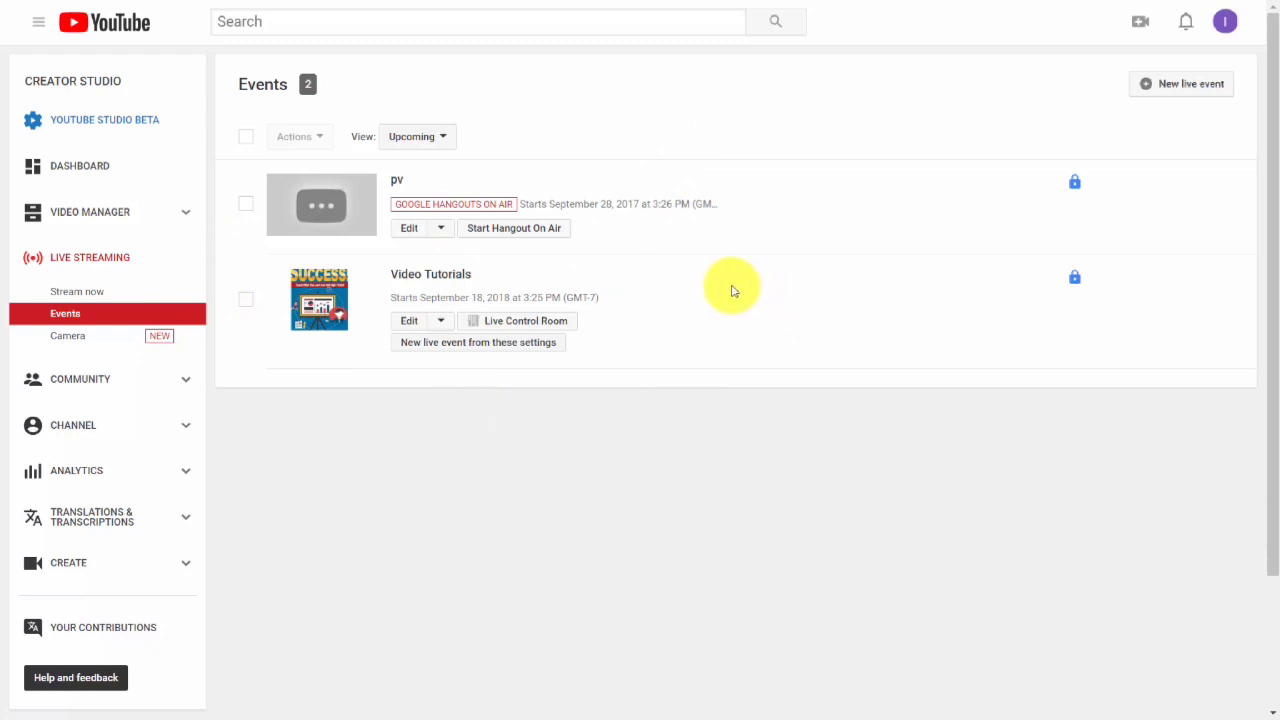
left_click(497, 348)
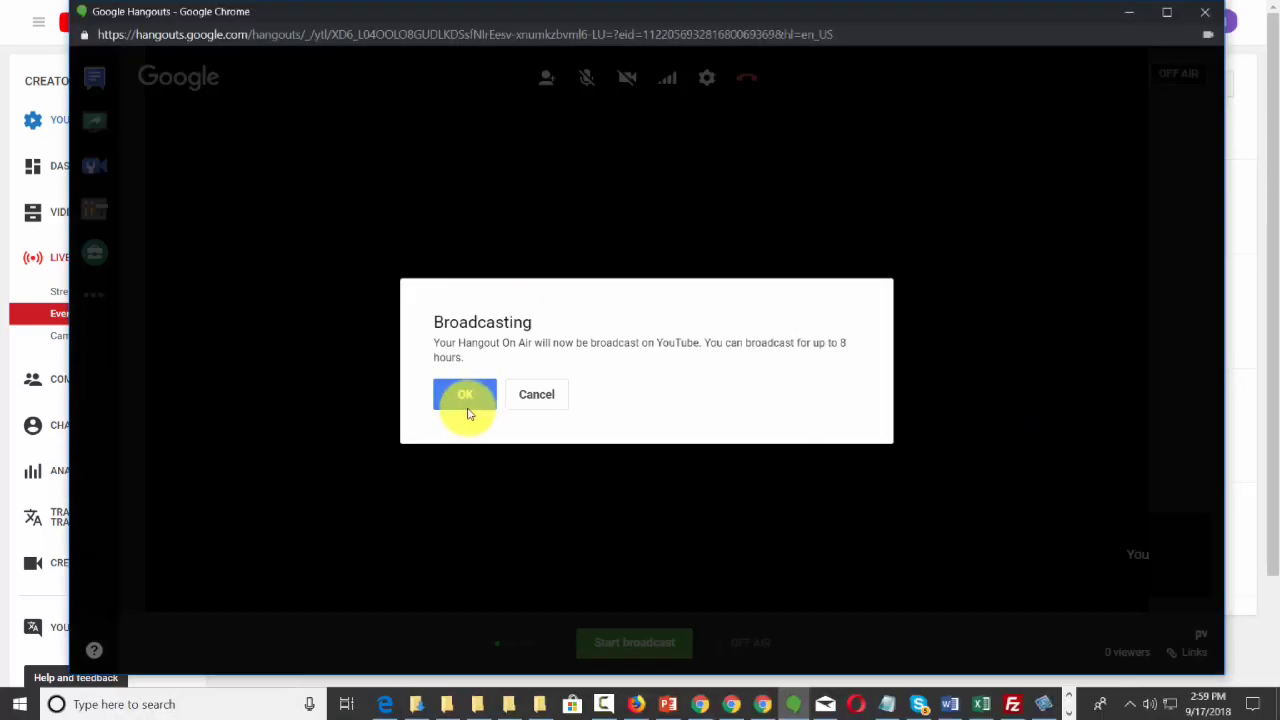
left_click(466, 396)
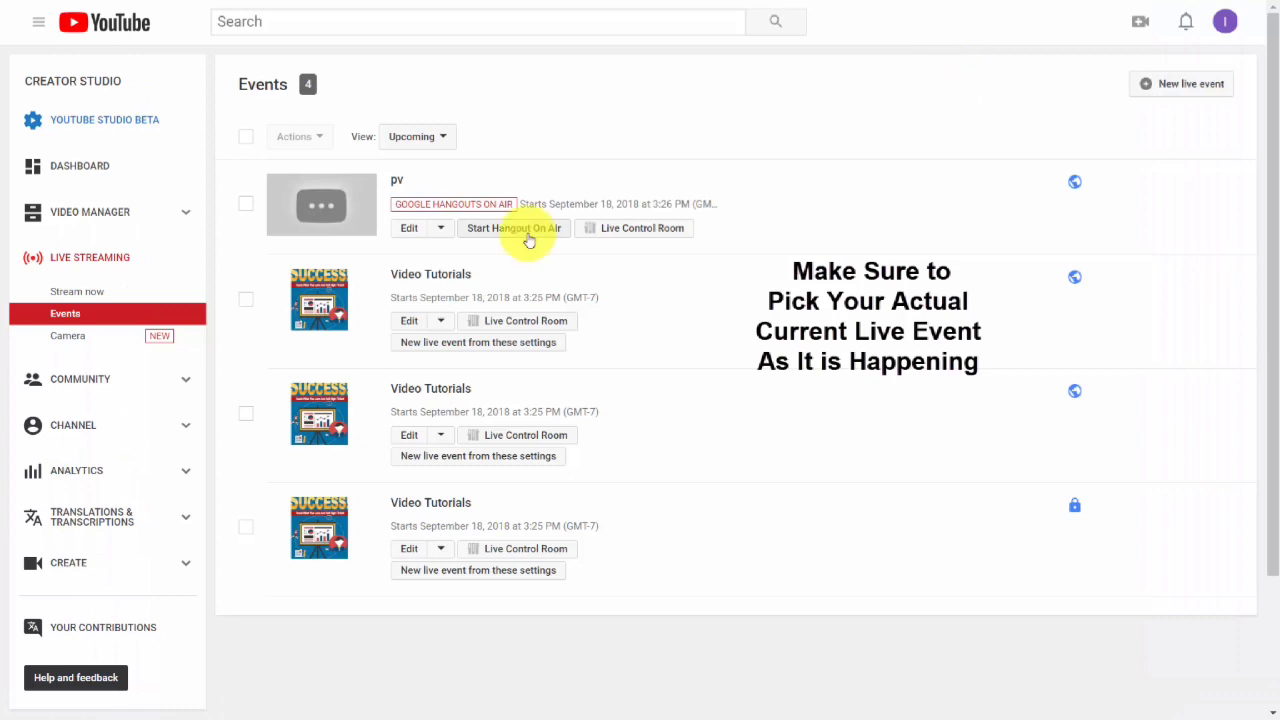
Open the pv event's watch page and bring up its share options.
left_click(406, 230)
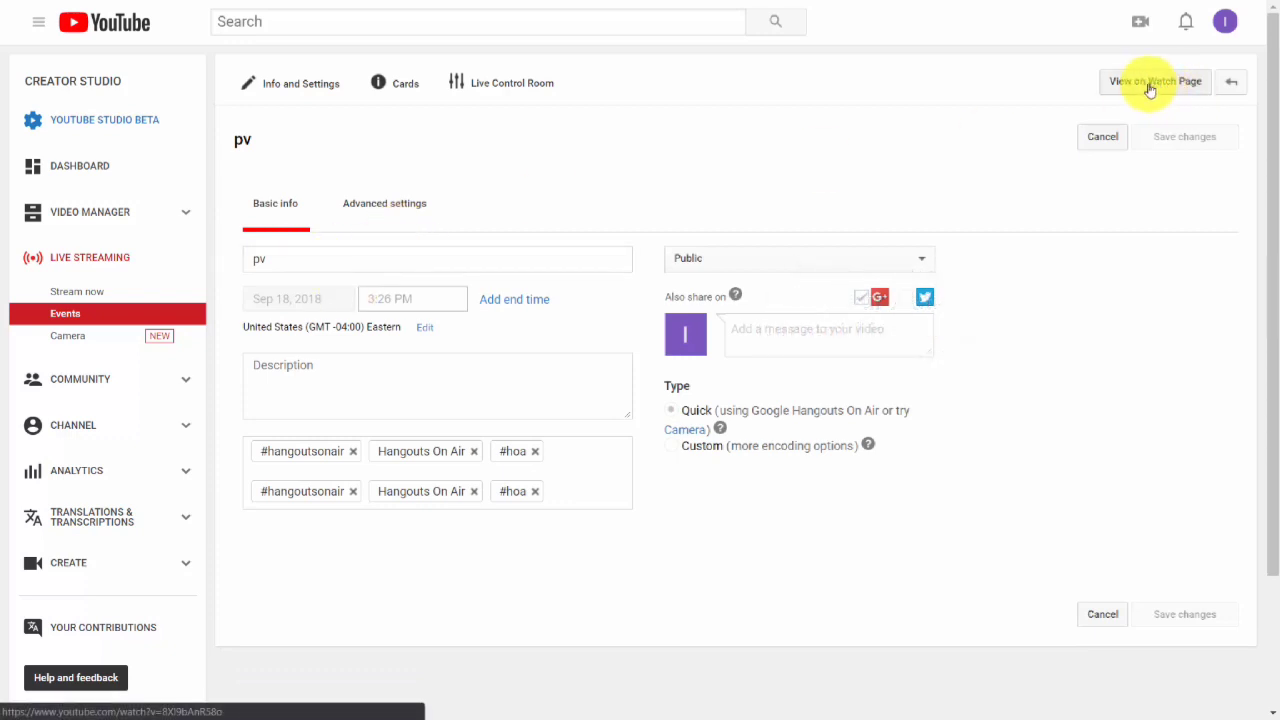
left_click(1150, 84)
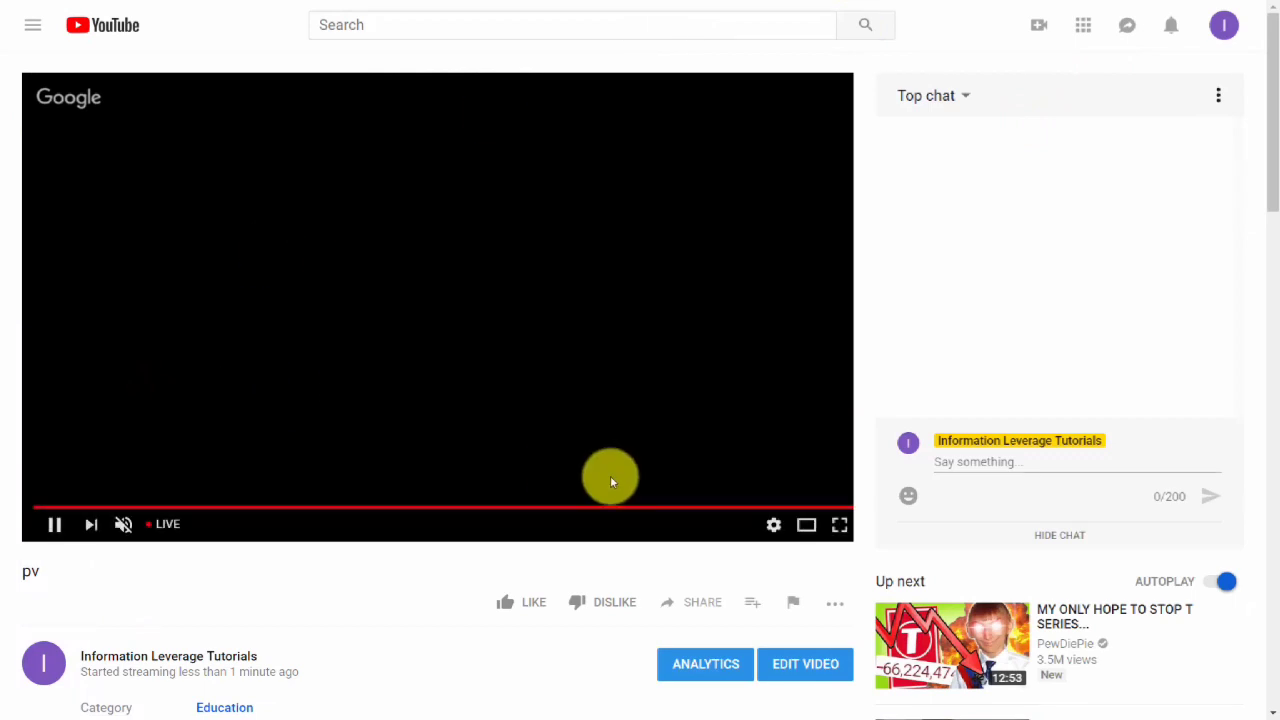
scroll(610, 481, "down", 1)
left_click(691, 519)
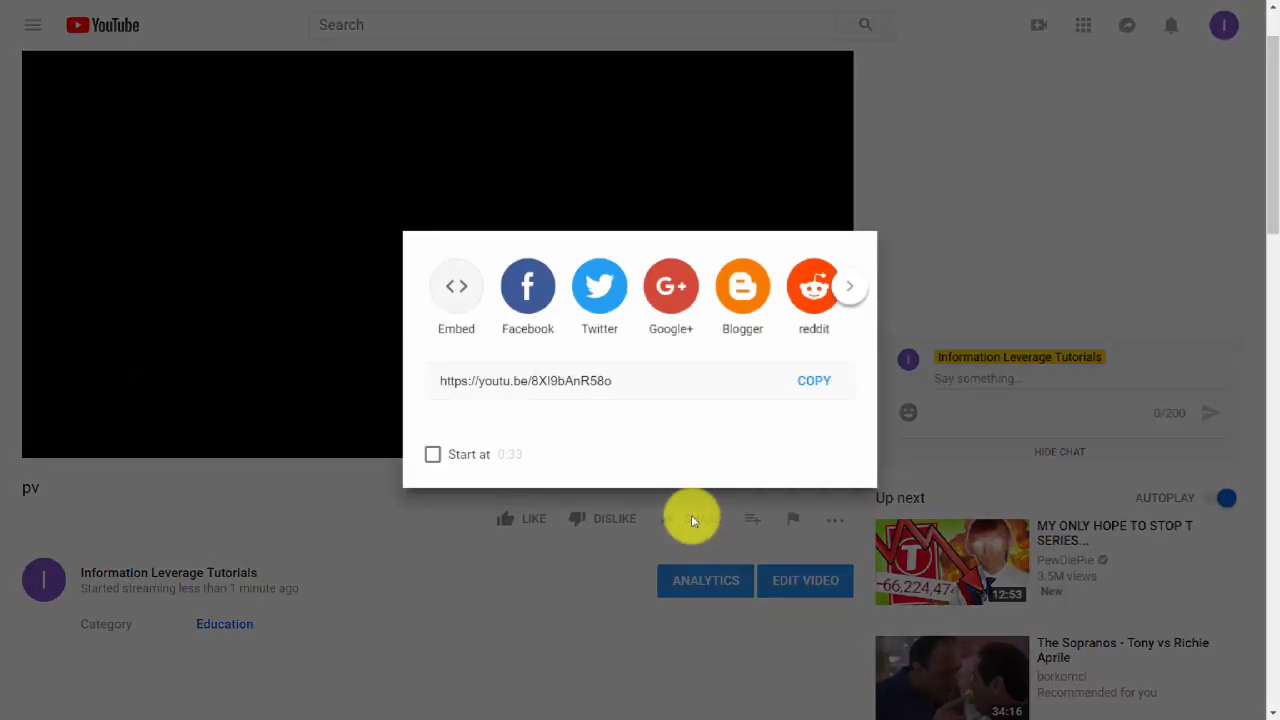
Open the embed code and turn off suggested videos and player controls.
left_click(447, 293)
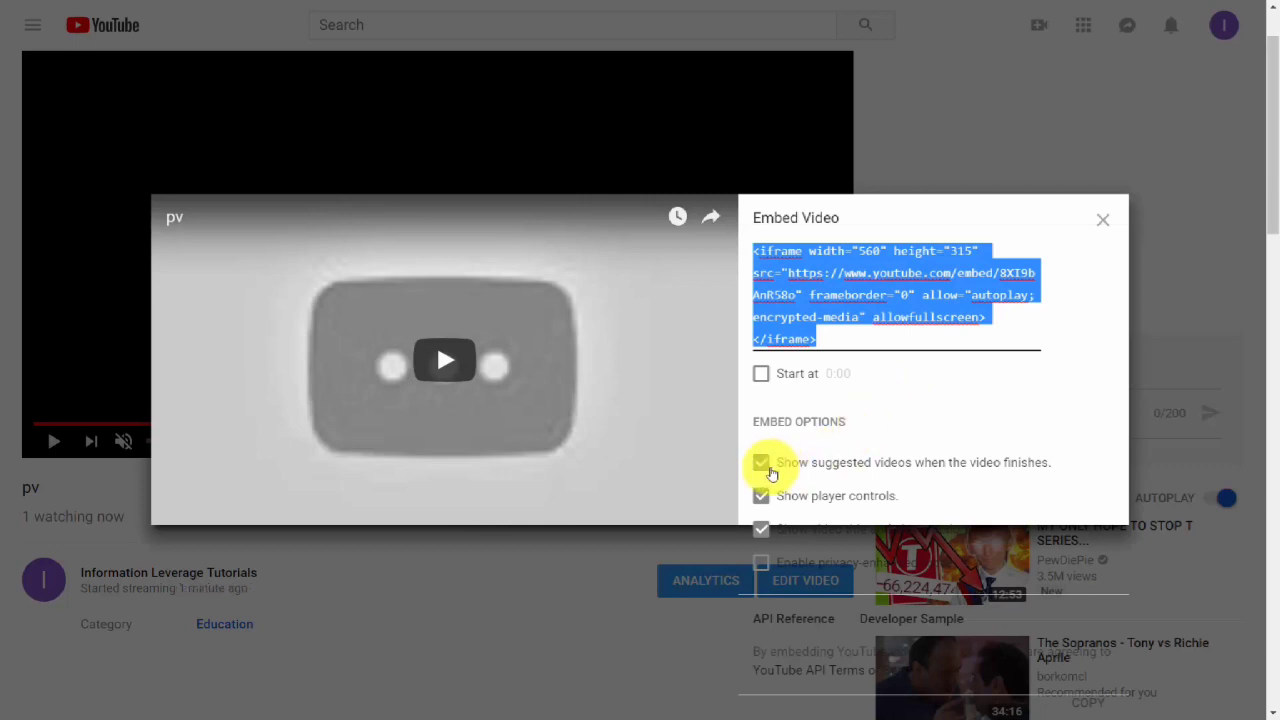
left_click(762, 463)
left_click(761, 496)
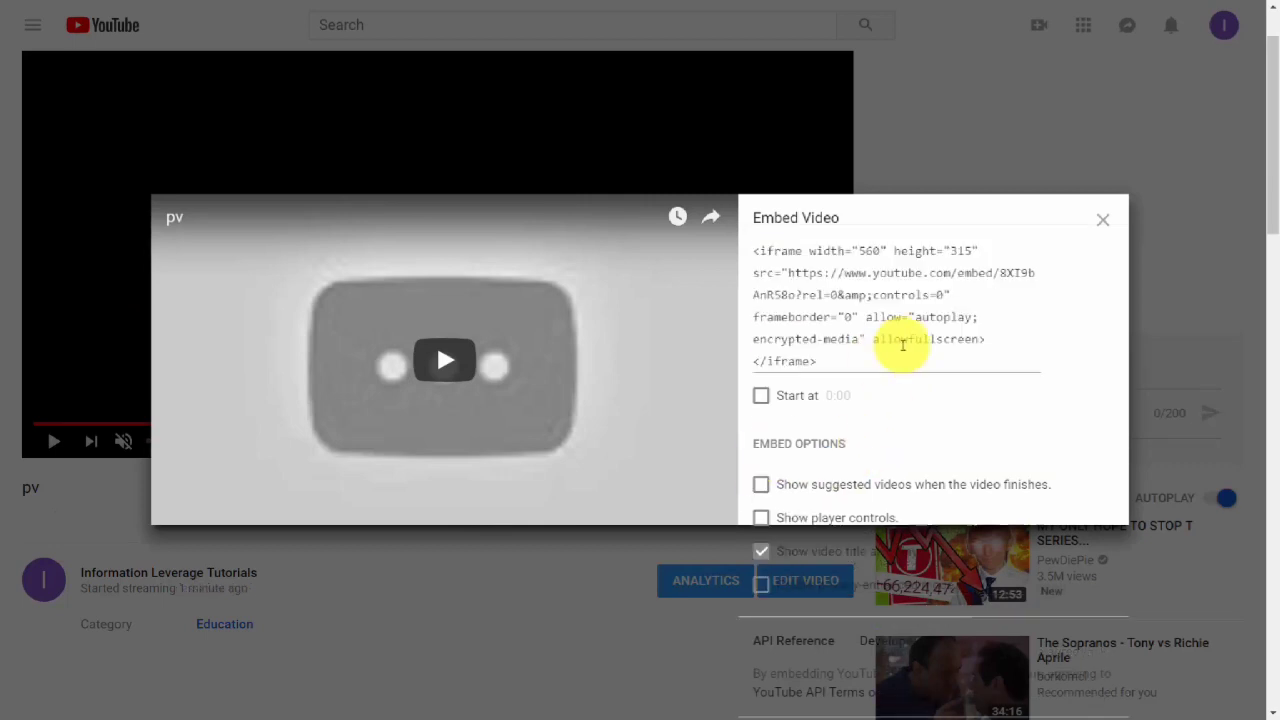
Copy the full iframe embed code.
left_click_drag(880, 362, 752, 262)
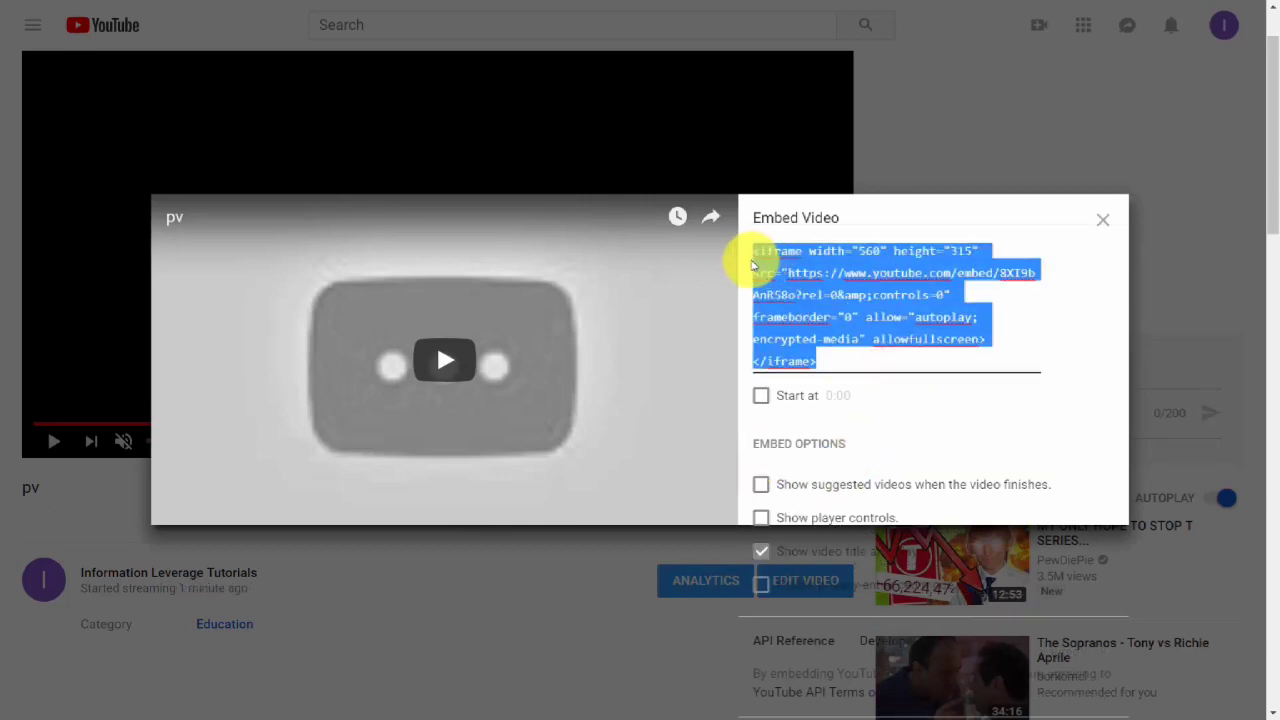
right_click(755, 265)
left_click(800, 320)
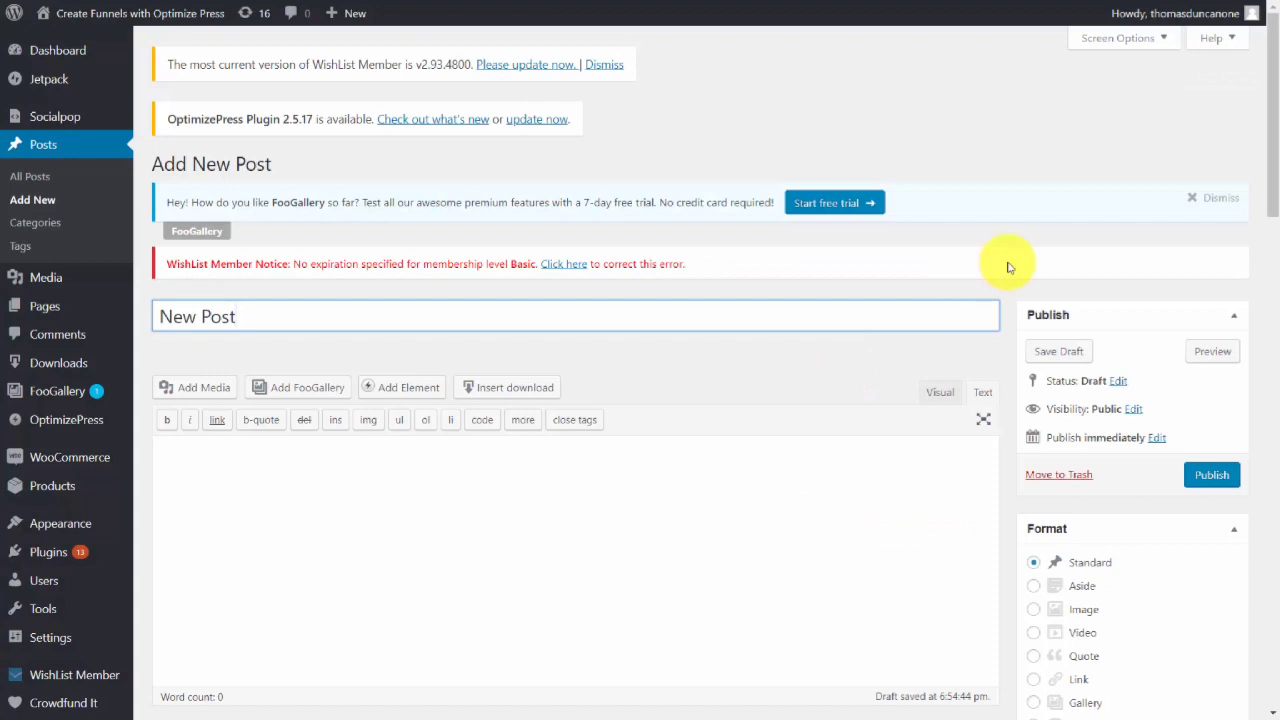
Paste the embed code, wrapped in center tags, into the new post's text editor and publish it.
scroll(650, 300, "down", 2)
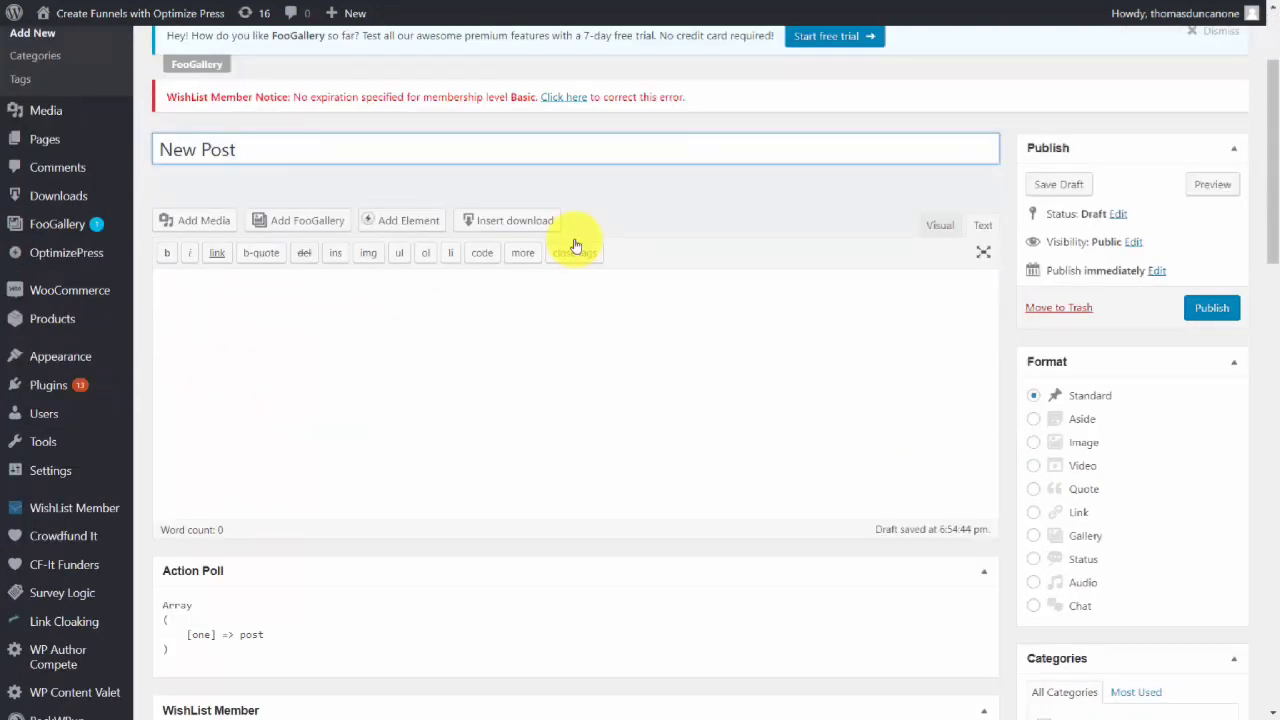
left_click(309, 295)
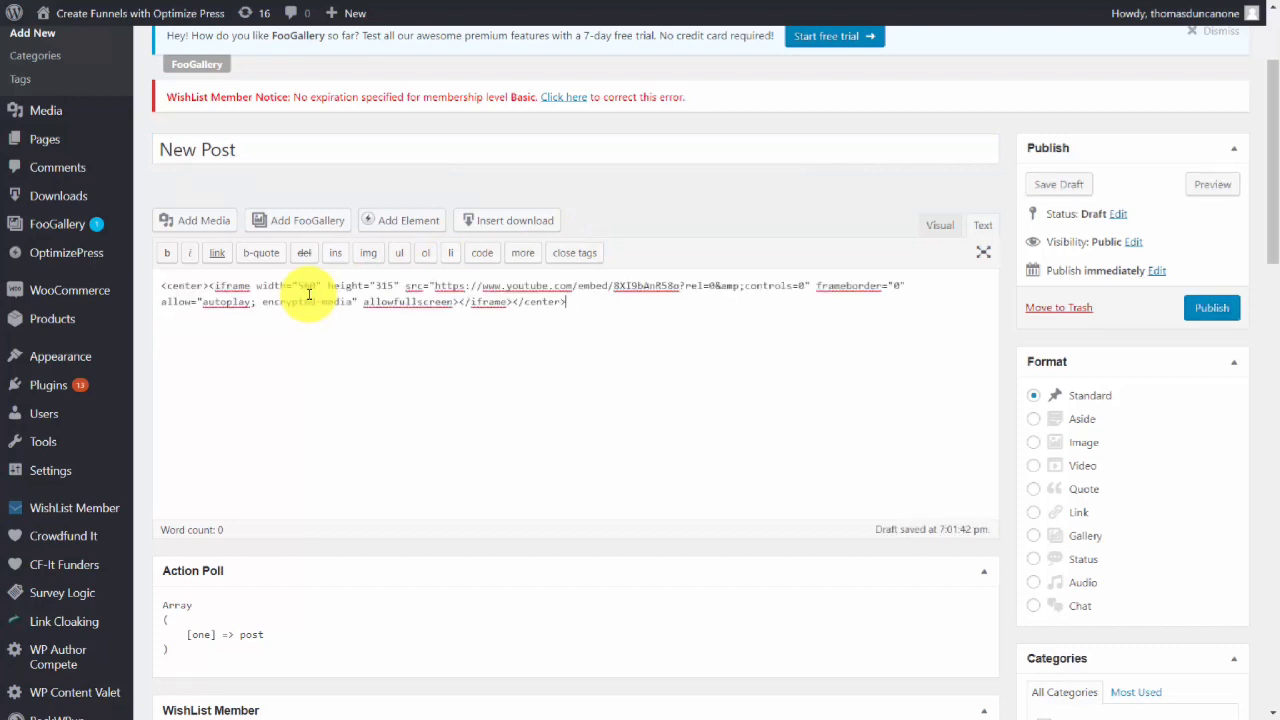
left_click(1190, 310)
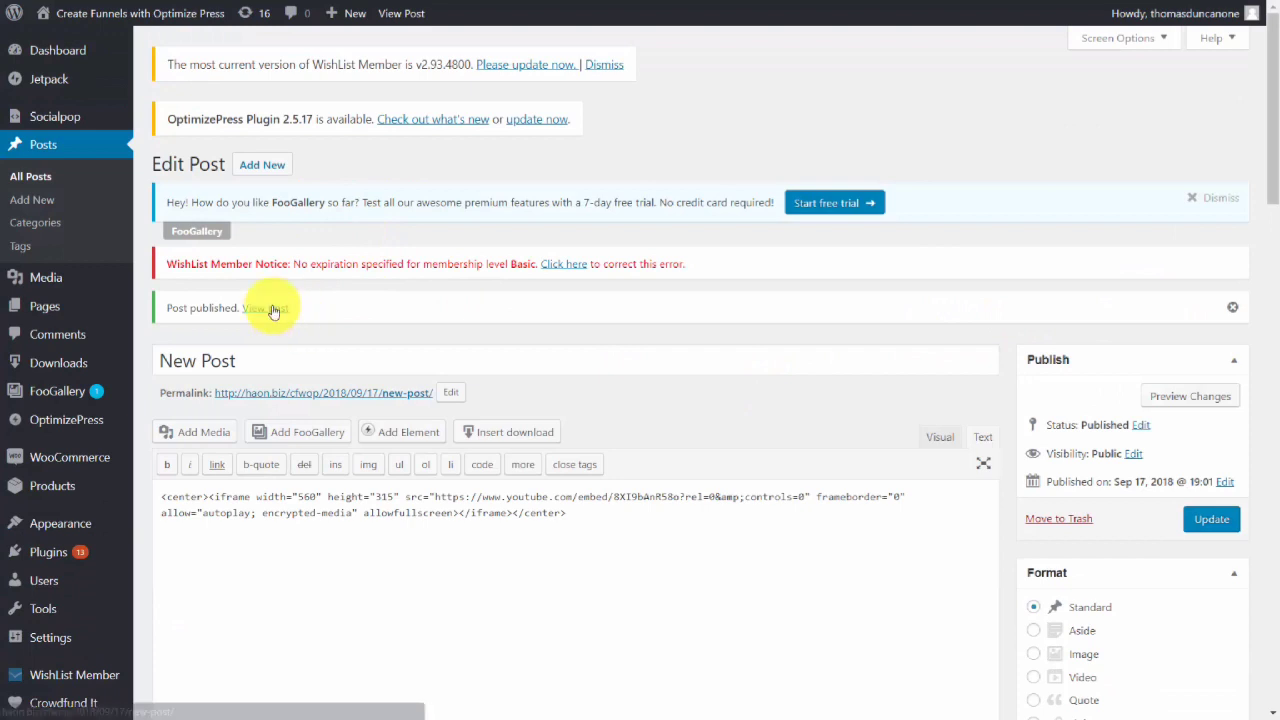
View the published post and play the embedded video.
left_click(266, 308)
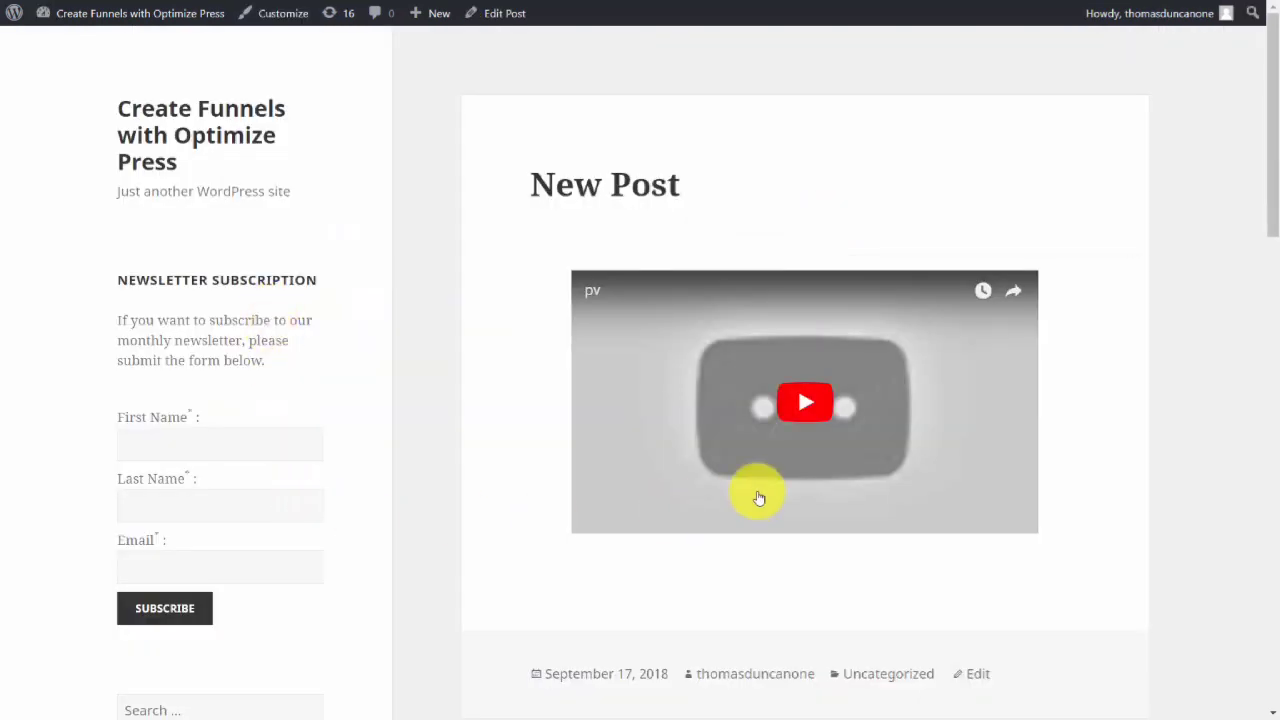
left_click(802, 408)
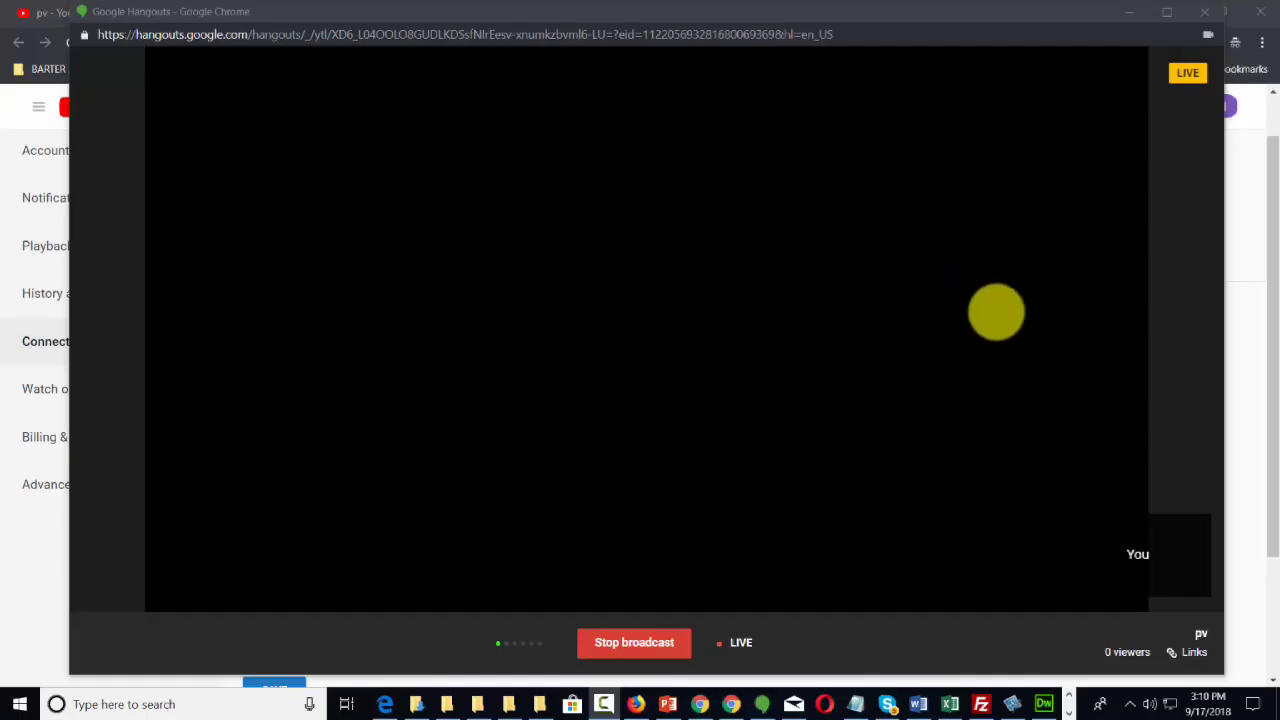
Copy the YouTube Page link from the broadcast's links panel in Hangouts.
mouse_move(769, 248)
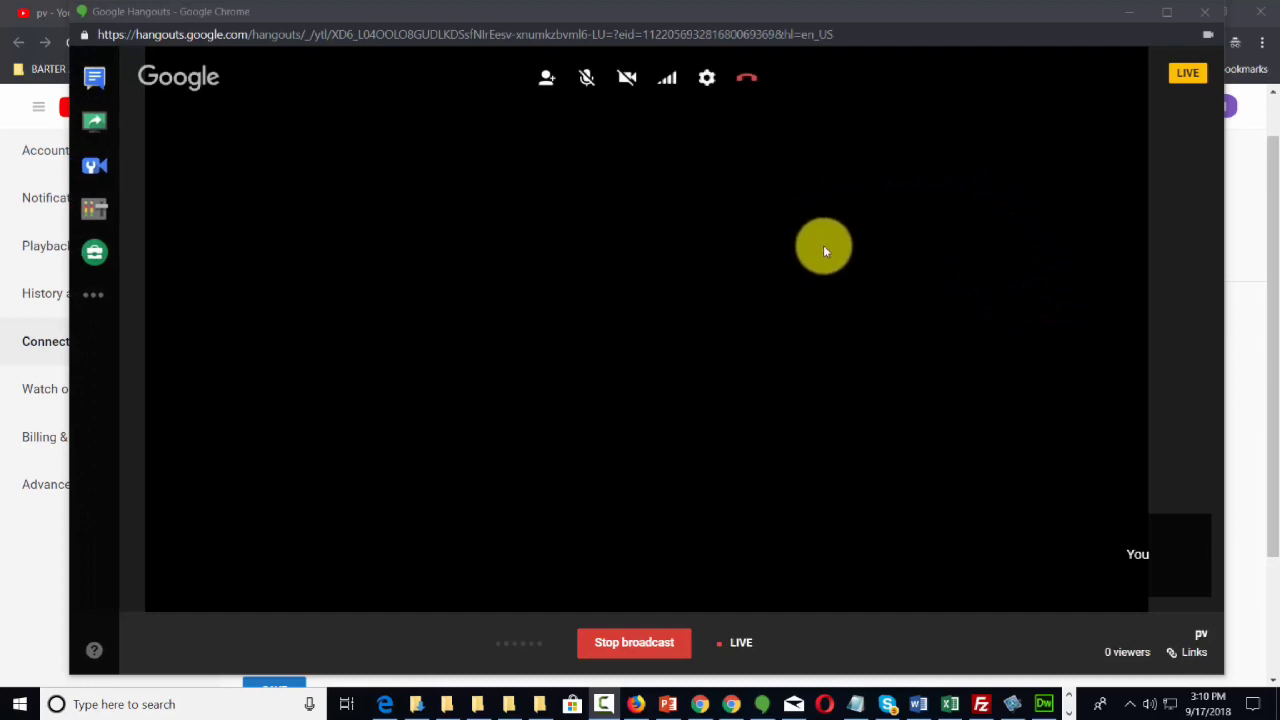
left_click(1192, 655)
left_click_drag(1150, 603, 960, 603)
right_click(1005, 606)
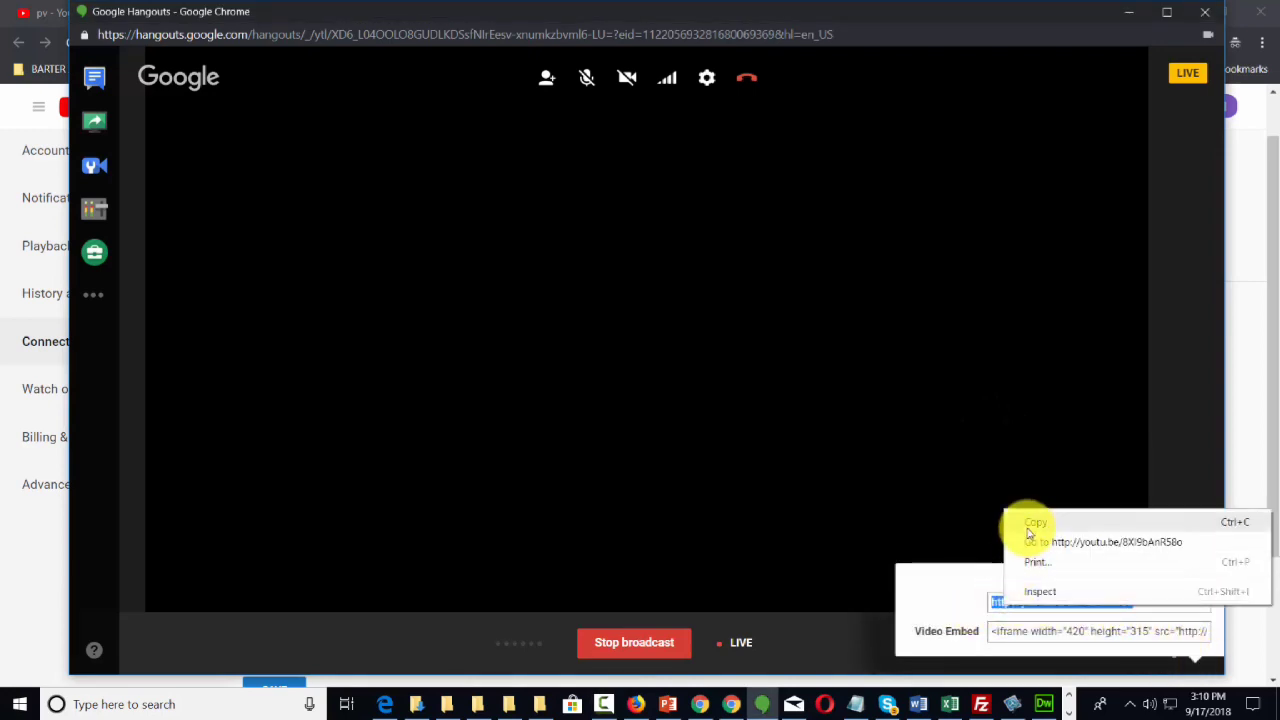
left_click(1027, 528)
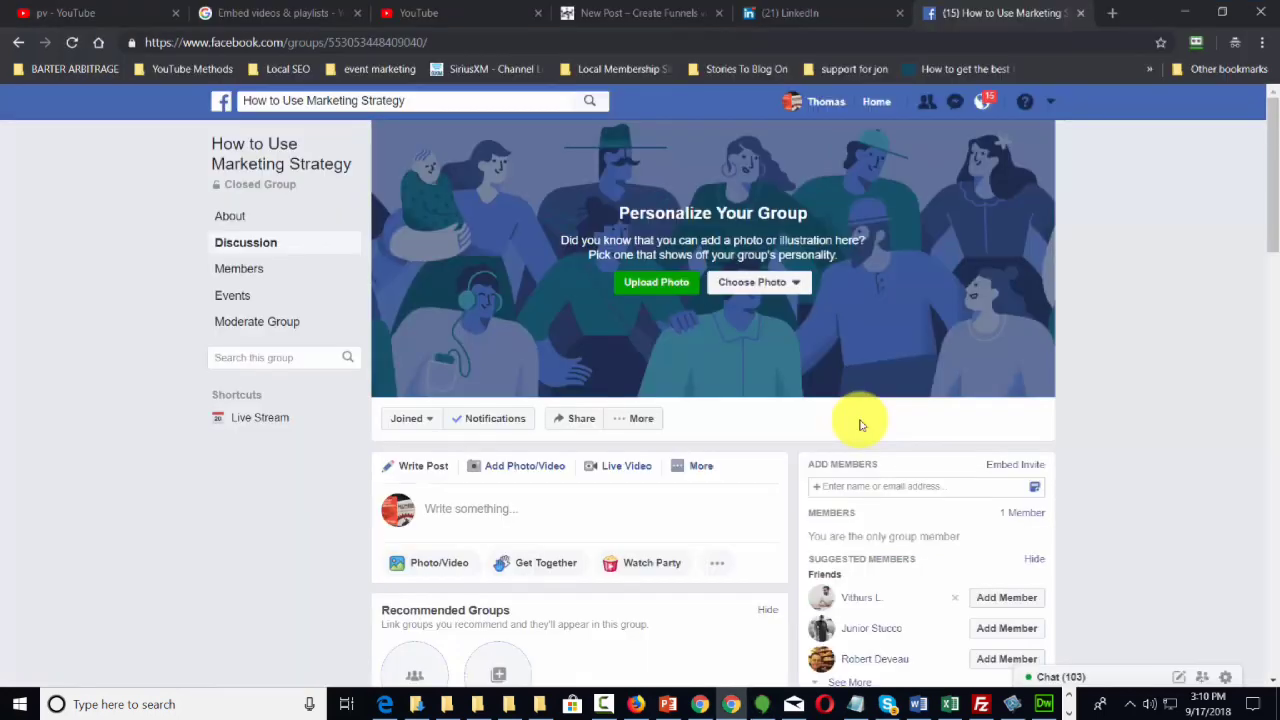
Create a new event in the How to Use Marketing Strategy group and return to the group page.
key("F11")
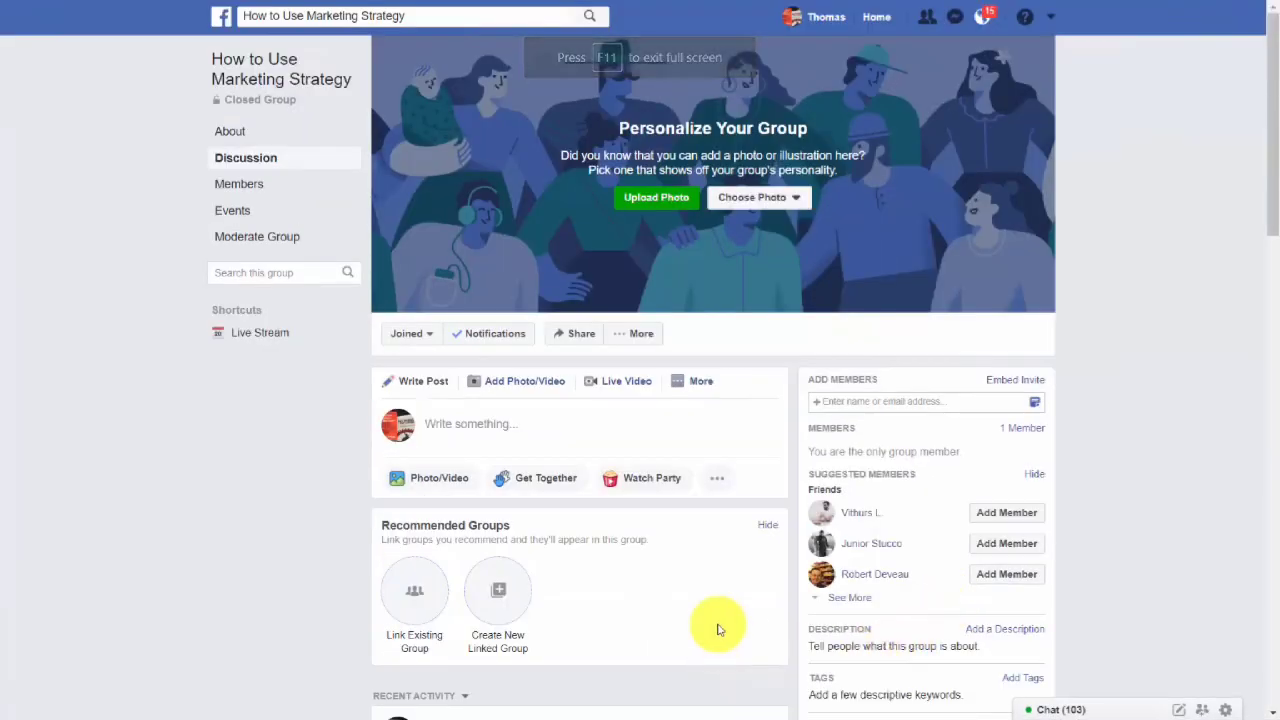
left_click(697, 390)
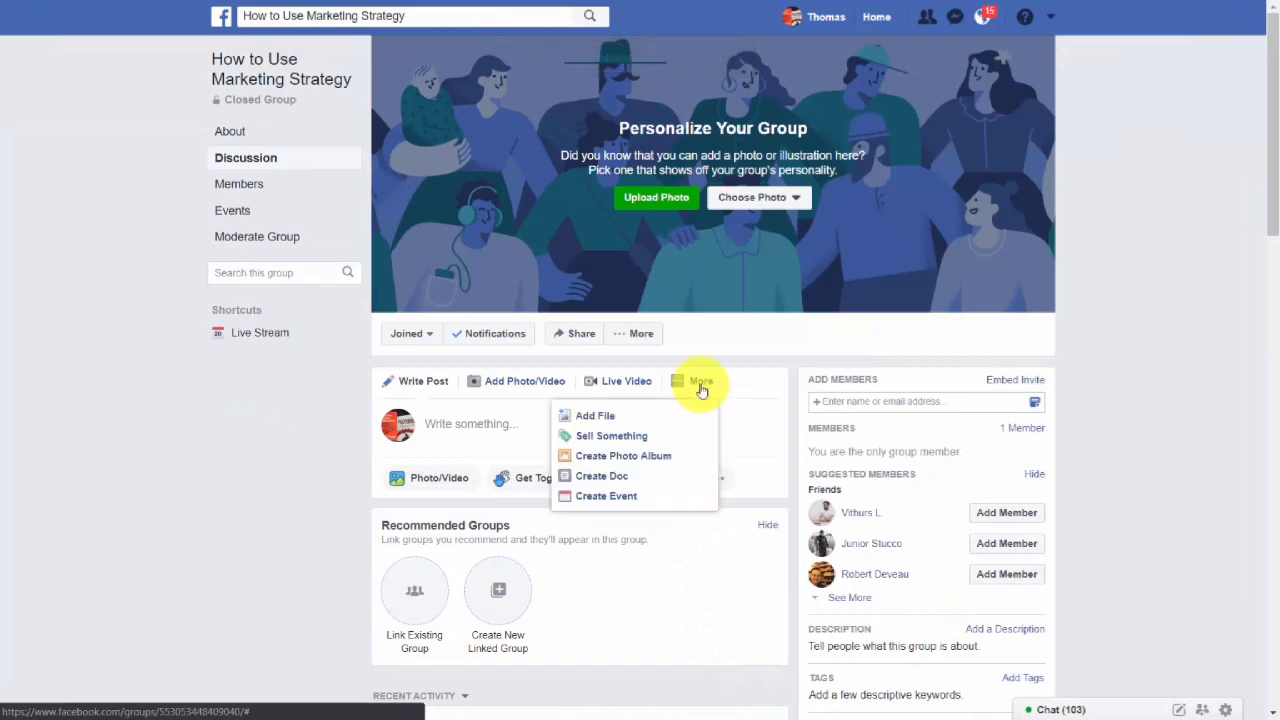
left_click(609, 495)
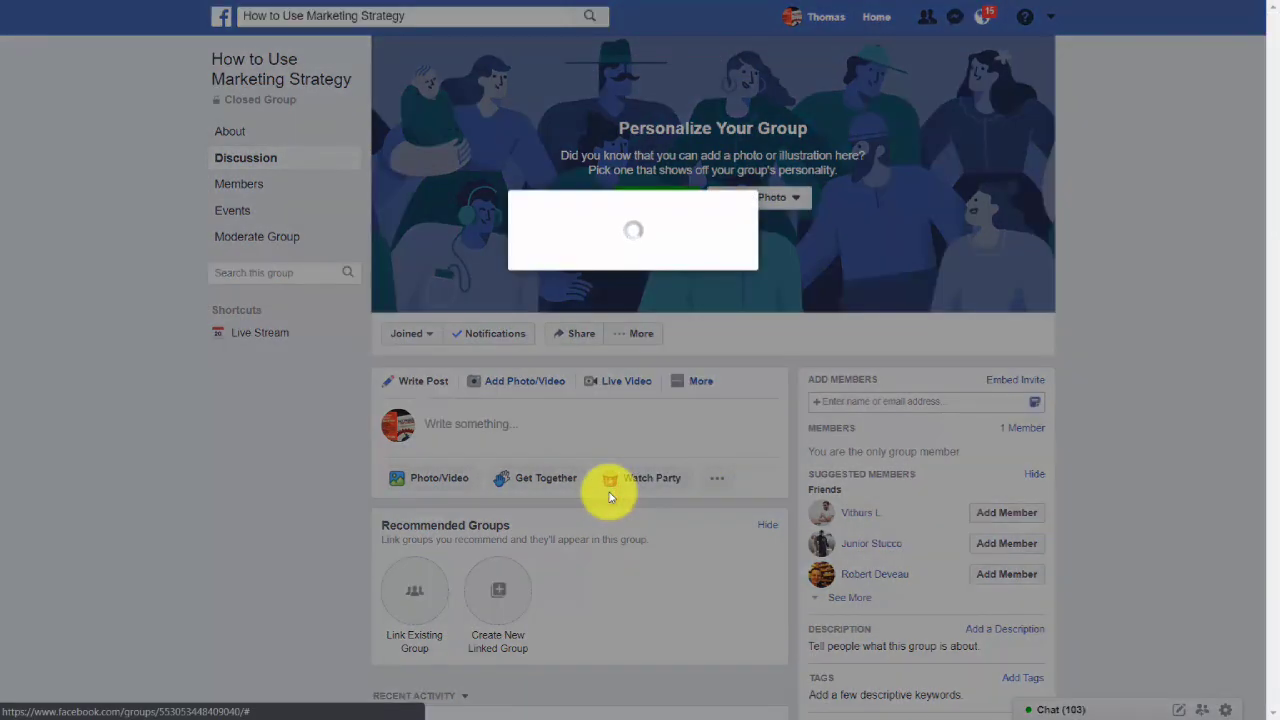
left_click(829, 607)
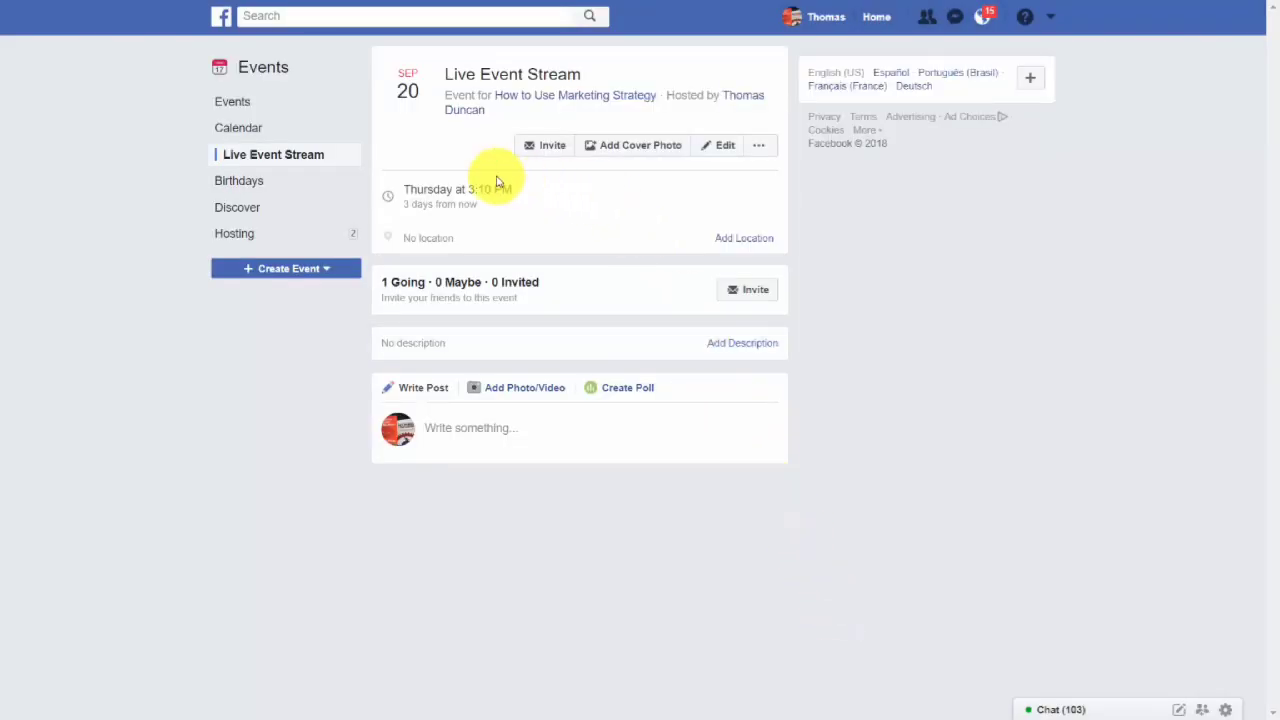
left_click(563, 96)
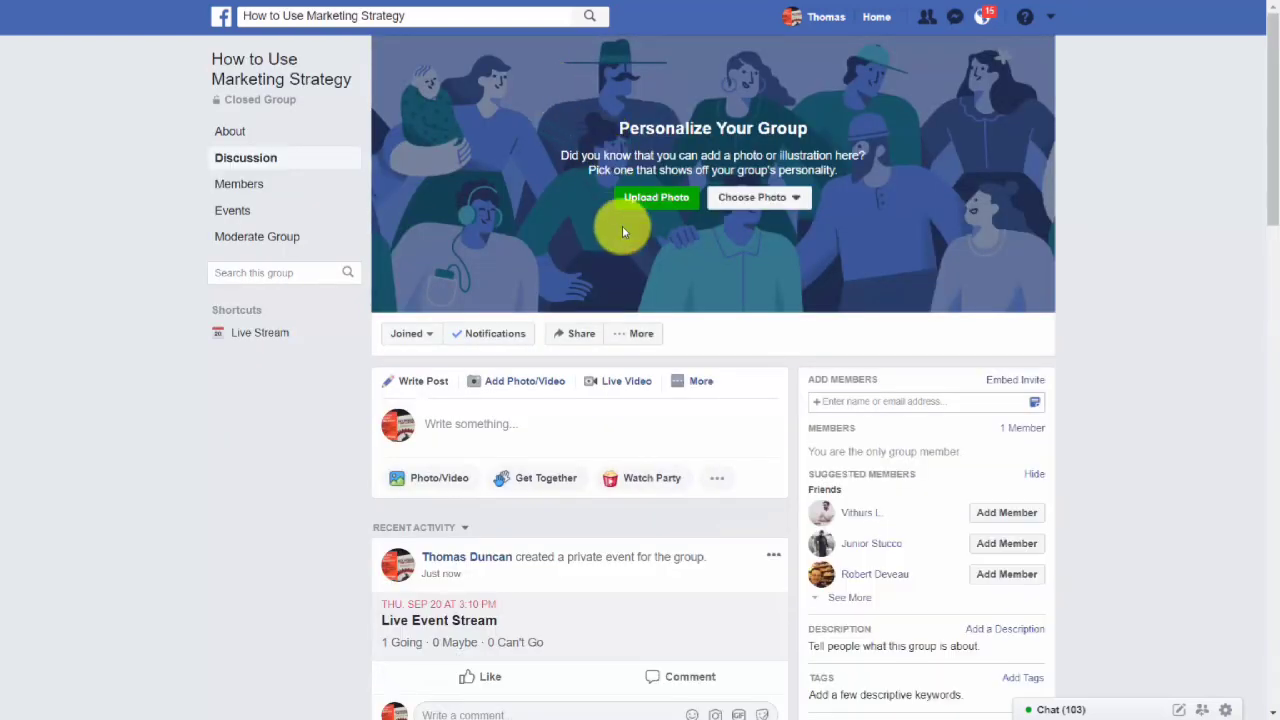
Paste the YouTube link as a comment on the Live Event Stream post and play its preview.
scroll(622, 228, "down", 3)
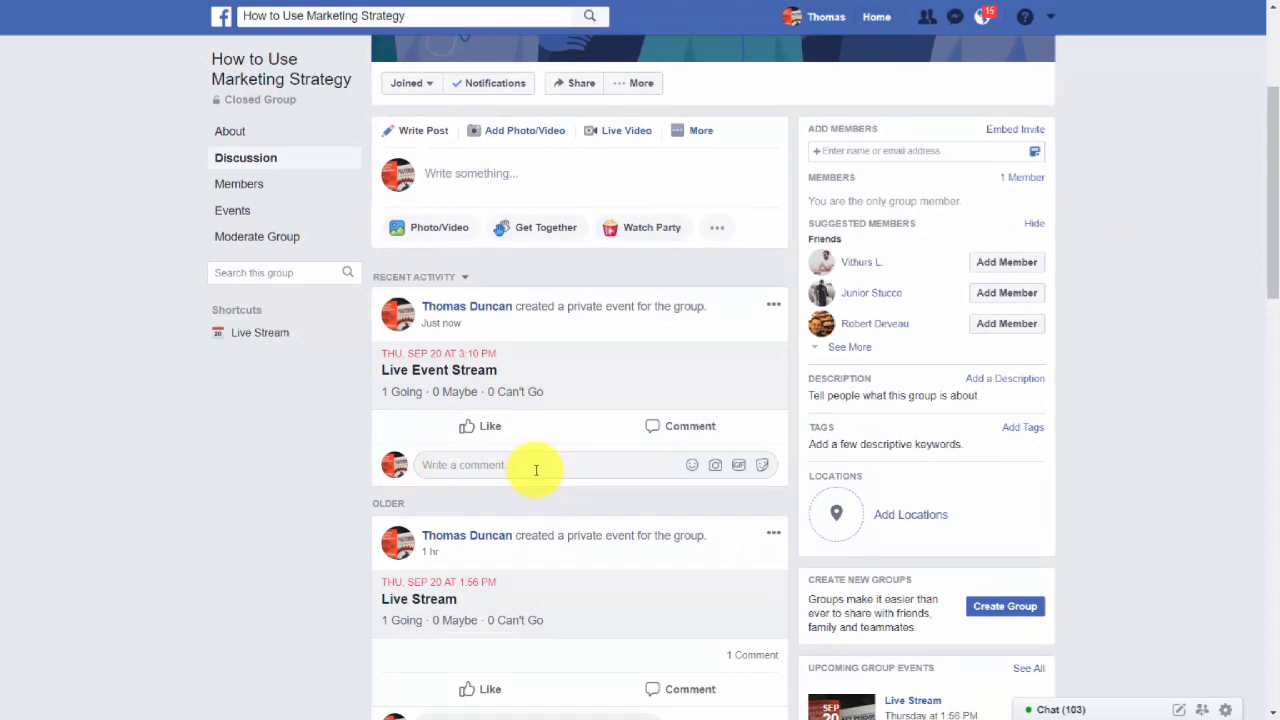
left_click(482, 466)
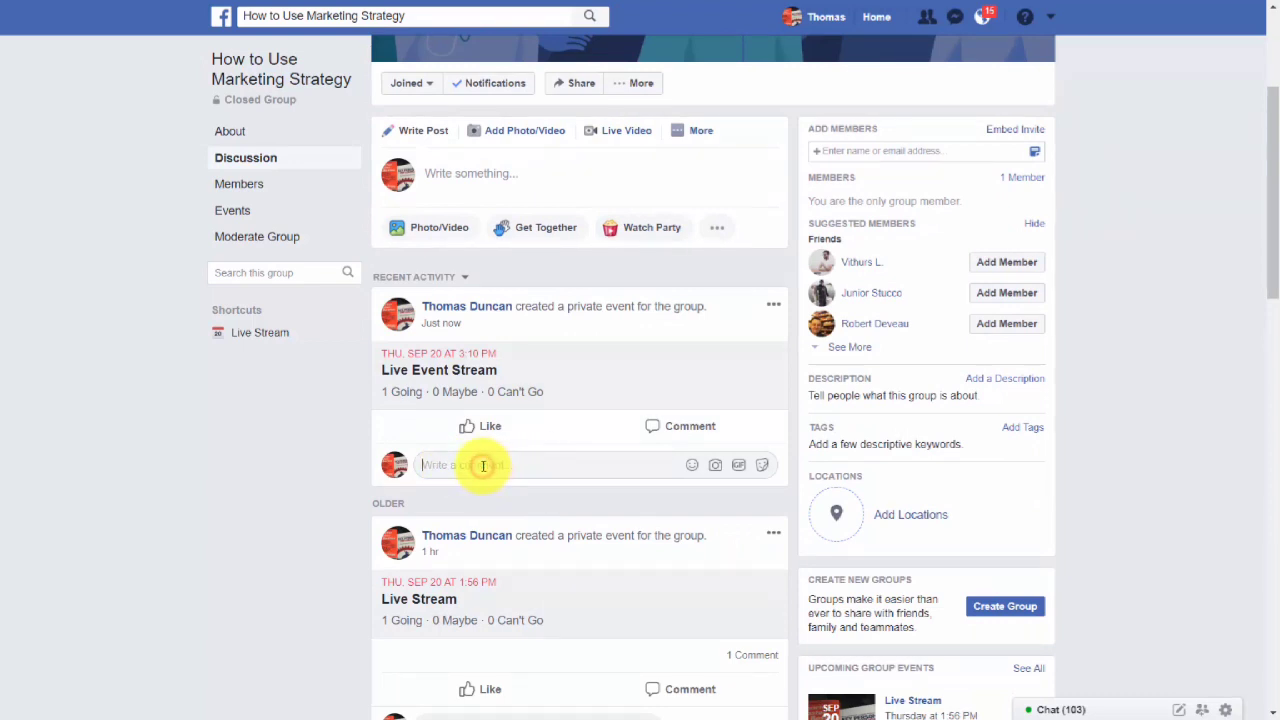
right_click(482, 466)
left_click(529, 338)
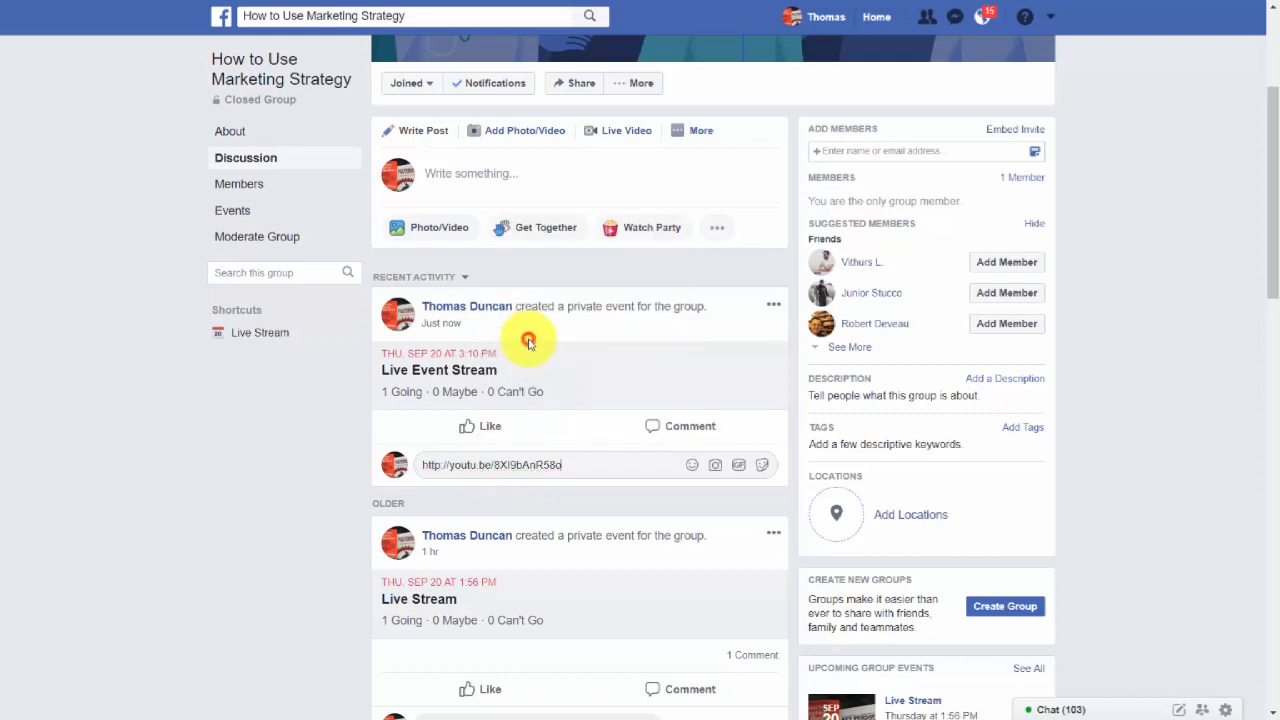
key("Return")
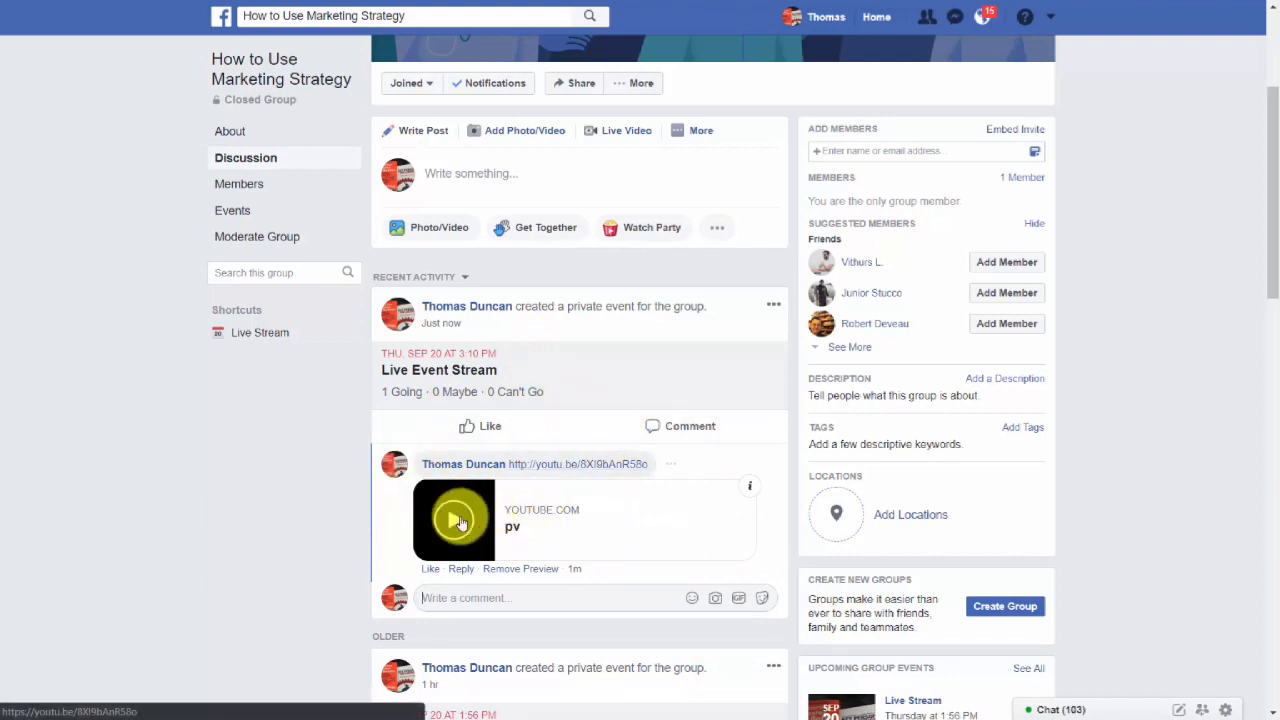
left_click(462, 524)
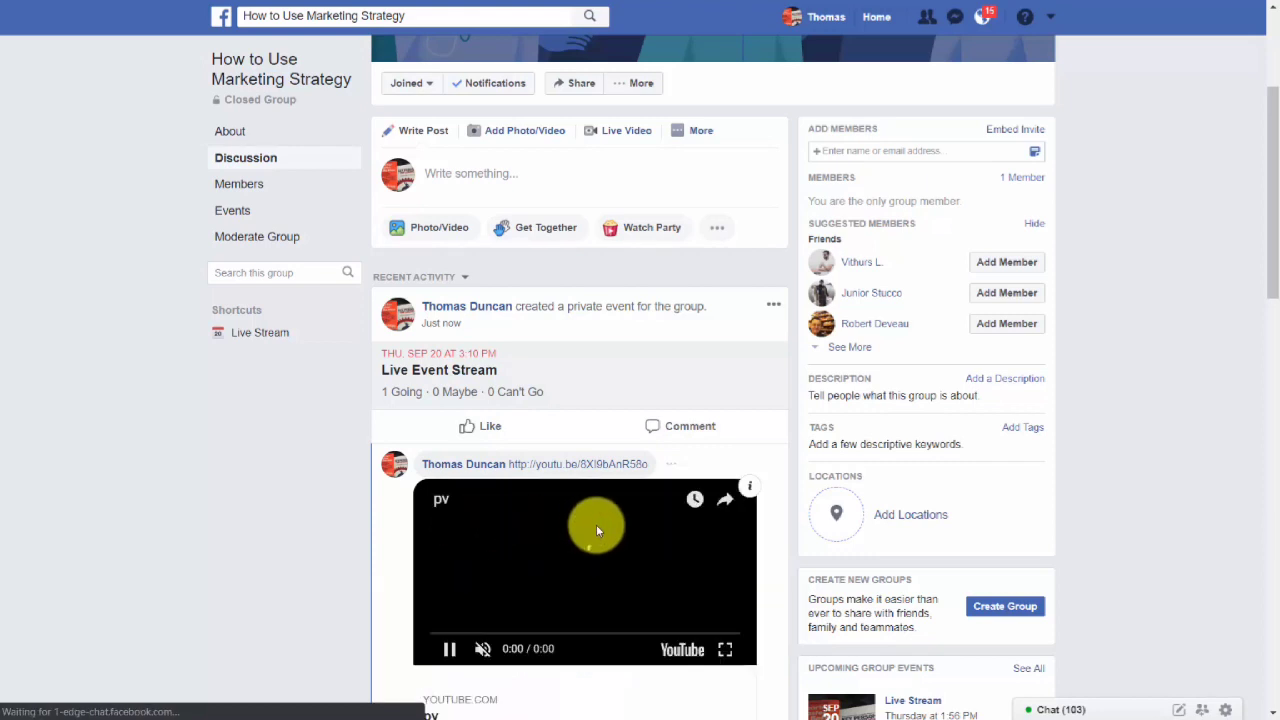
scroll(590, 522, "down", 1)
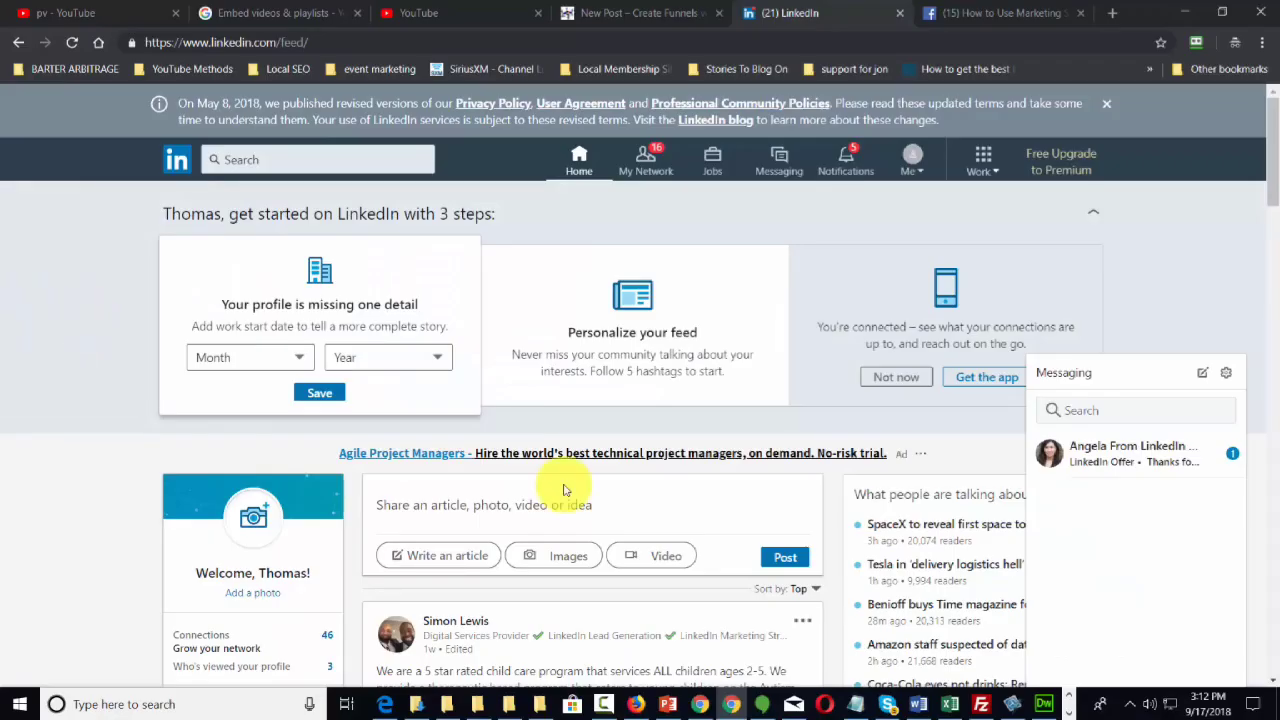
scroll(563, 487, "down", 2)
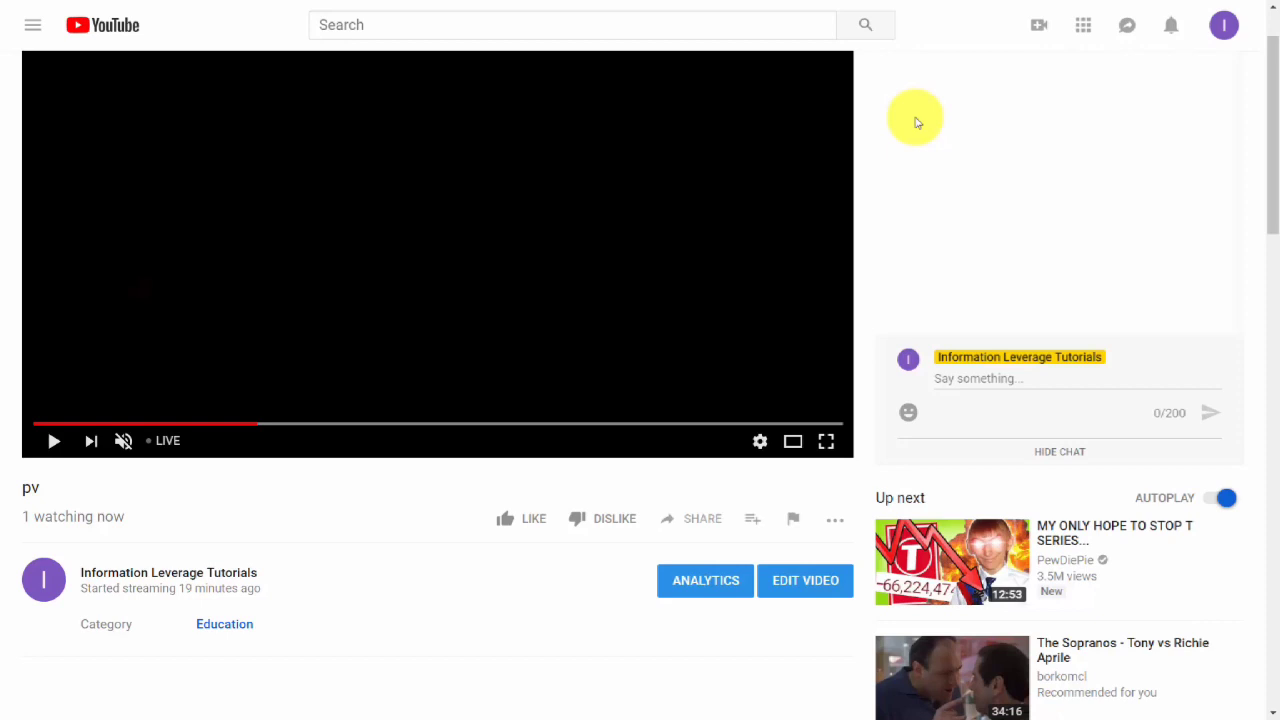
Open Creator Studio's Video Manager and download the Test Now broadcast recording.
left_click(1223, 28)
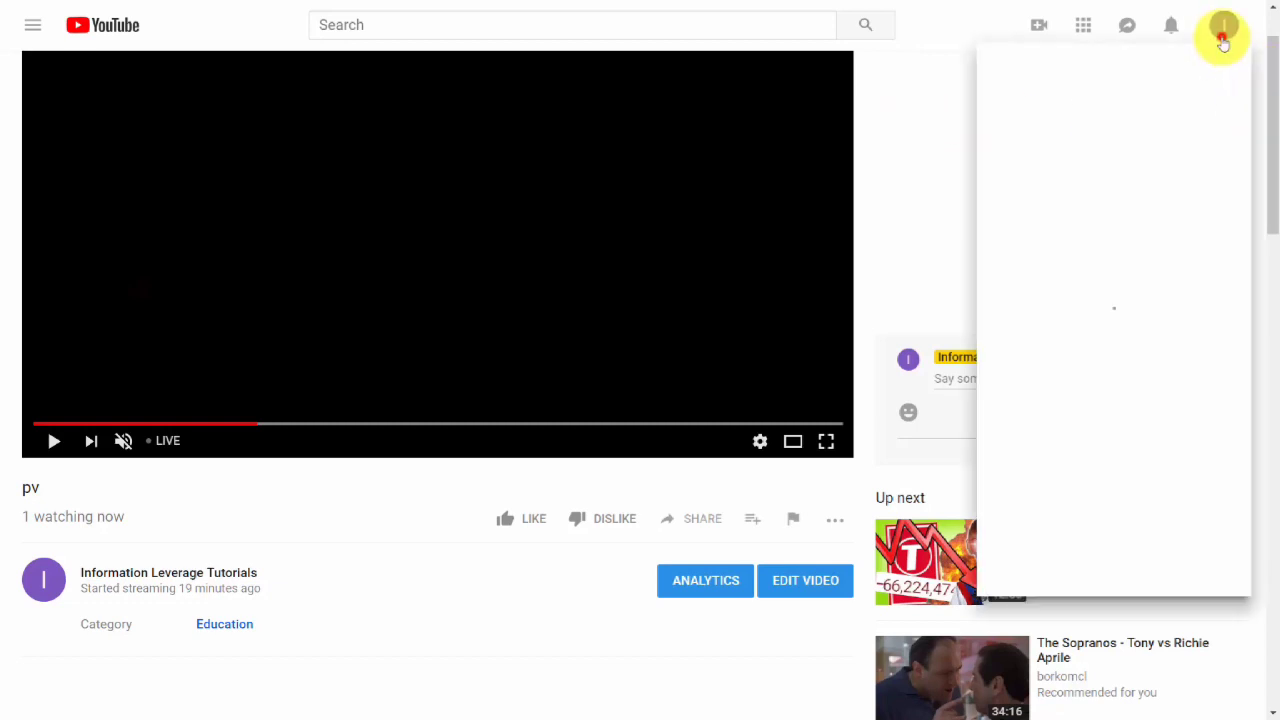
left_click(1079, 208)
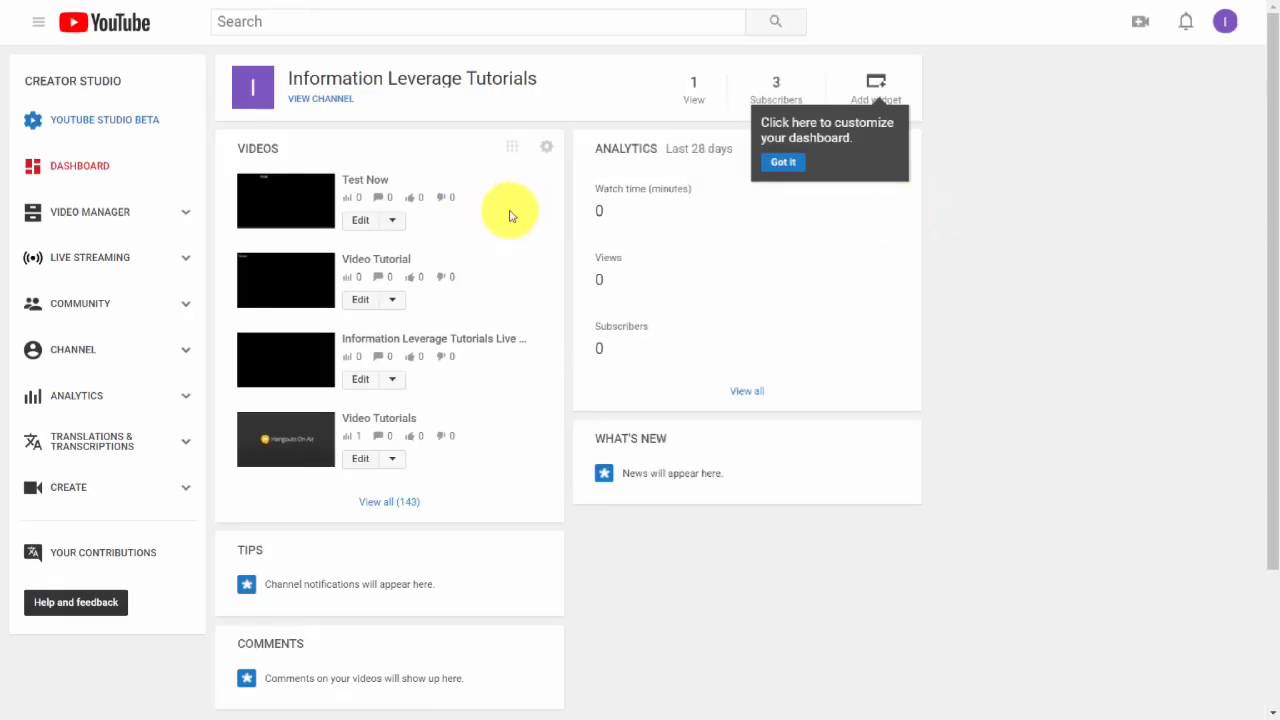
left_click(88, 213)
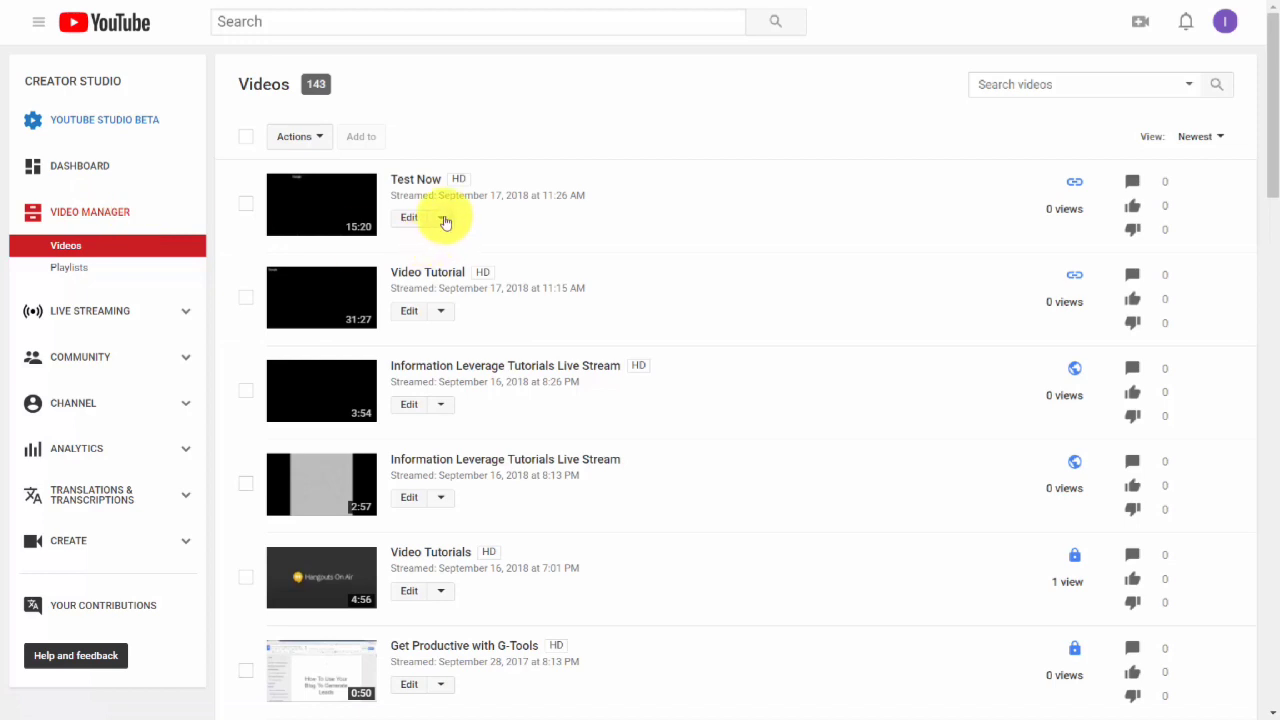
left_click(443, 217)
left_click(849, 143)
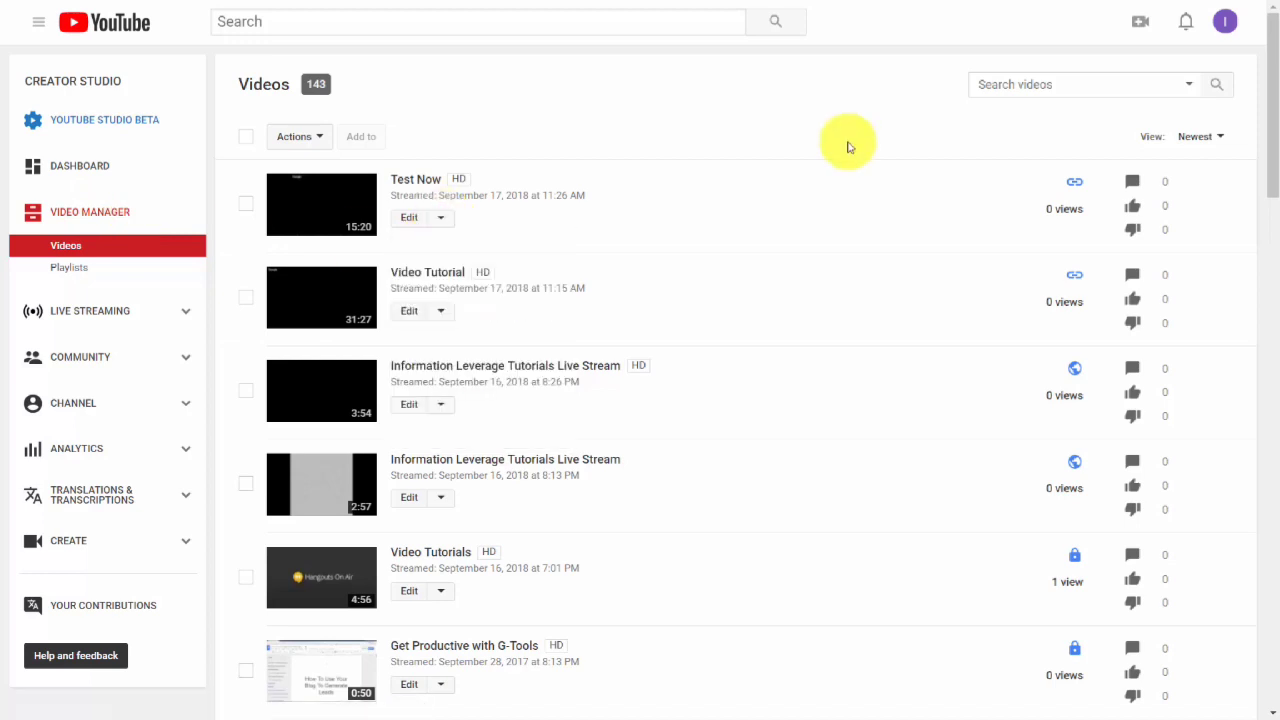
left_click(443, 217)
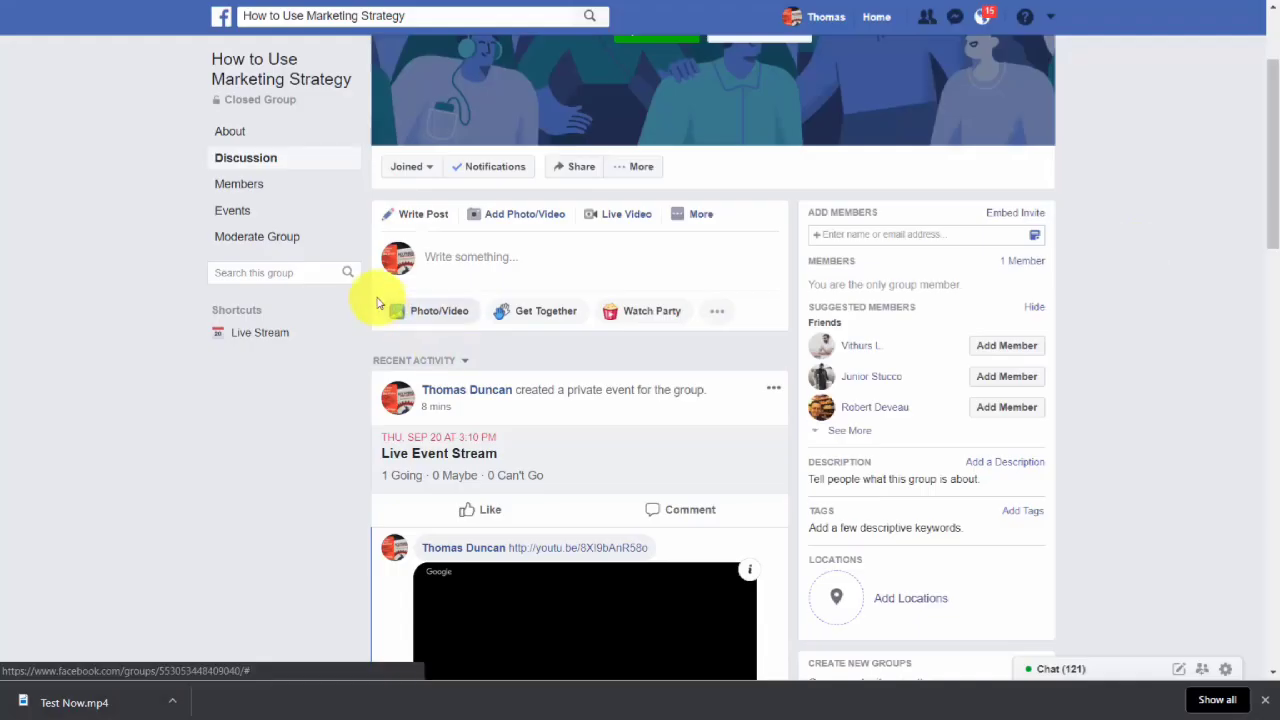
Add a video to a new post in the How to Use Marketing Strategy group and publish it.
left_click(519, 216)
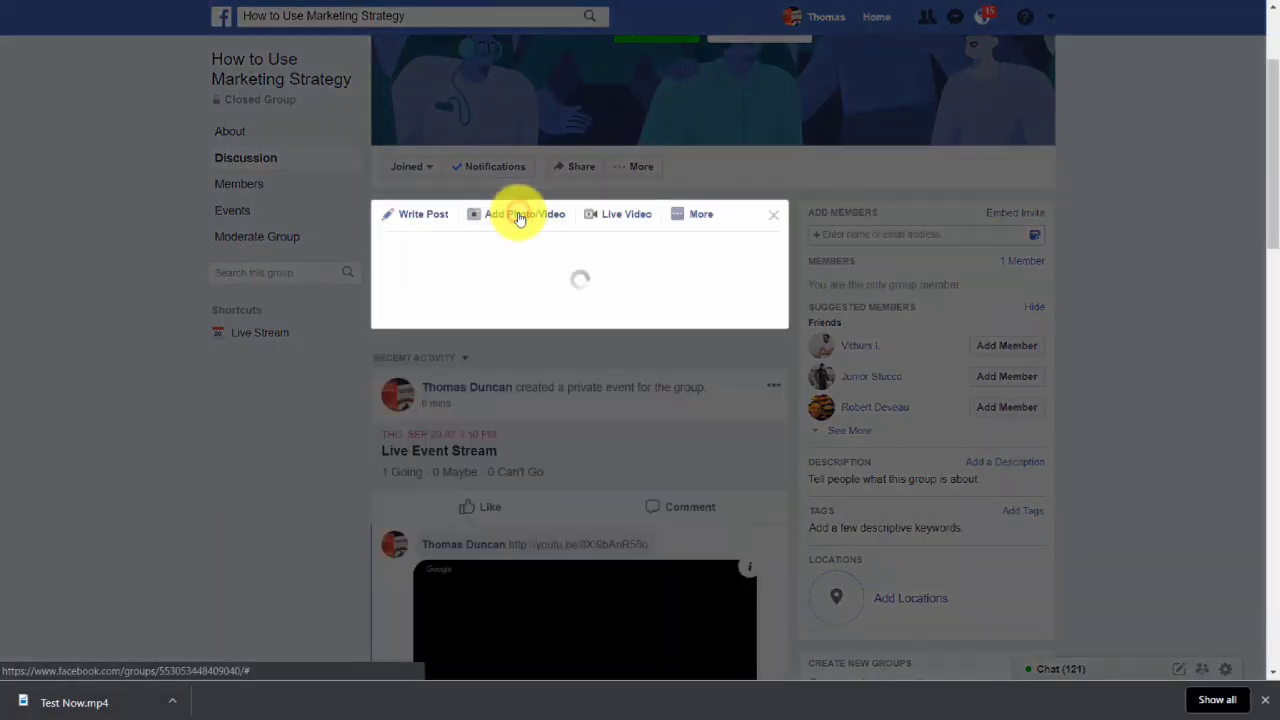
left_click(505, 294)
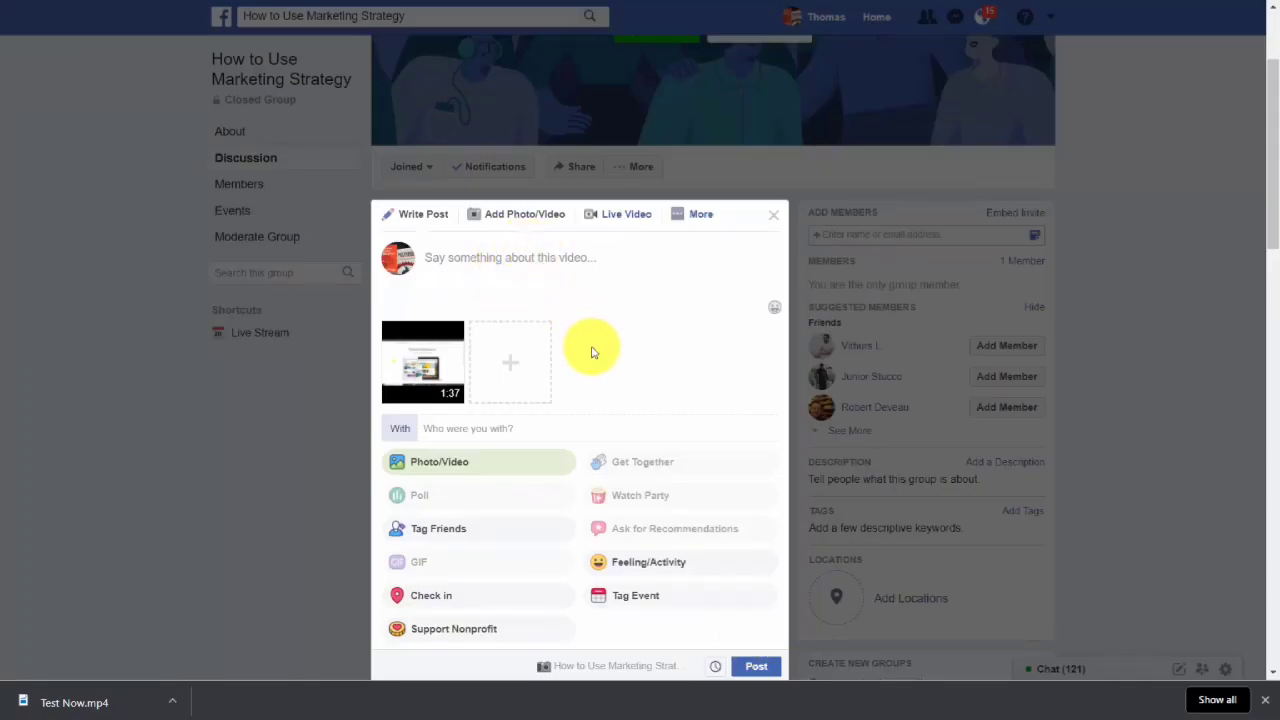
left_click(755, 668)
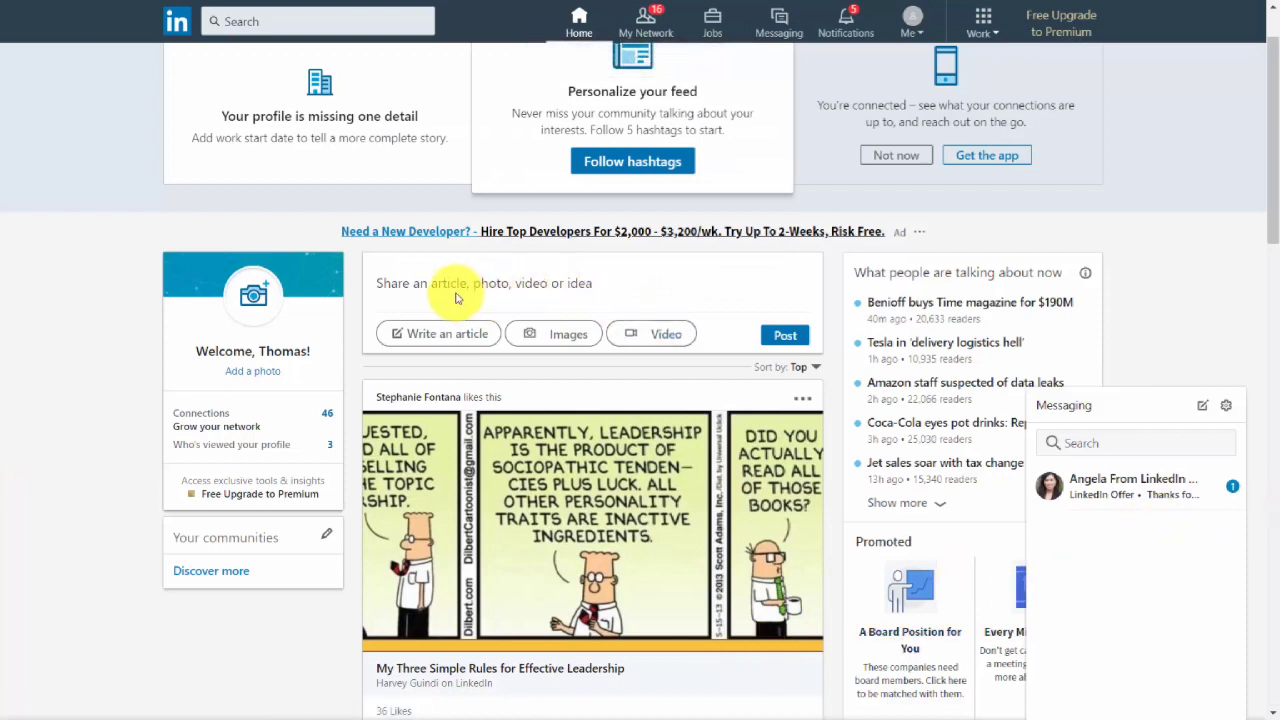
Attach the video 1 - Overview.mp4 to a new LinkedIn share.
left_click(643, 336)
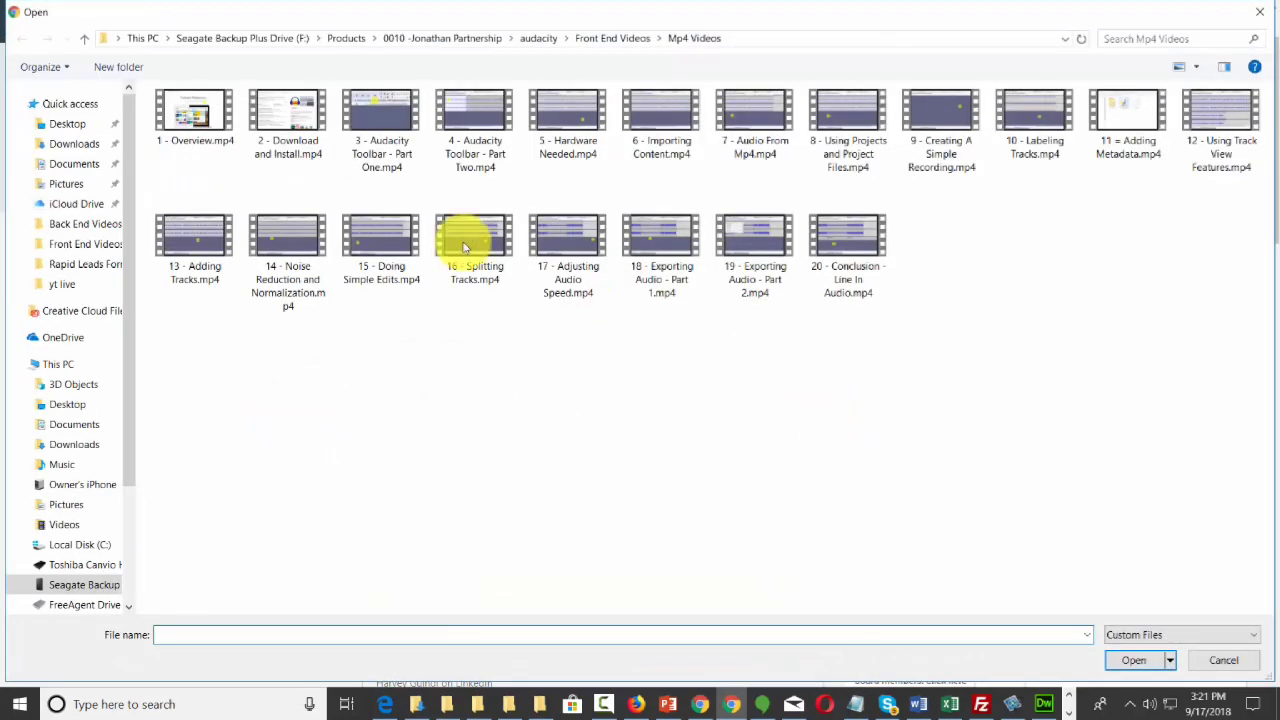
left_click(185, 133)
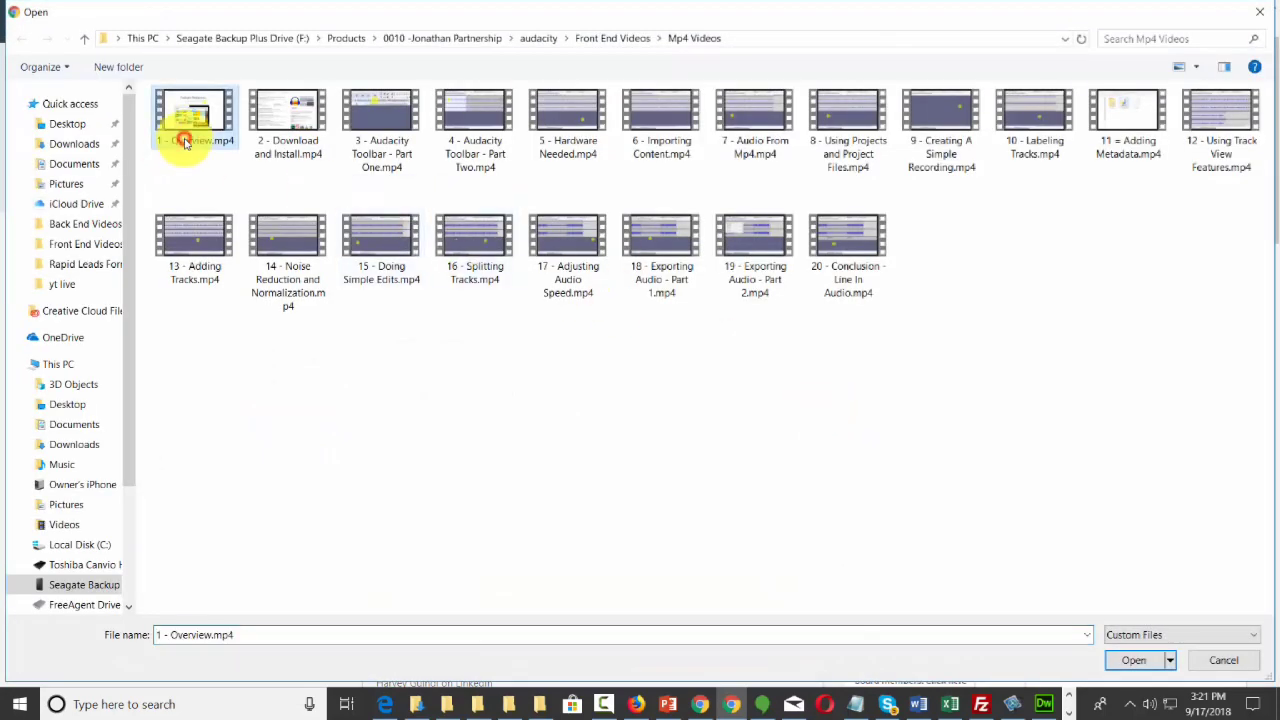
left_click(1131, 662)
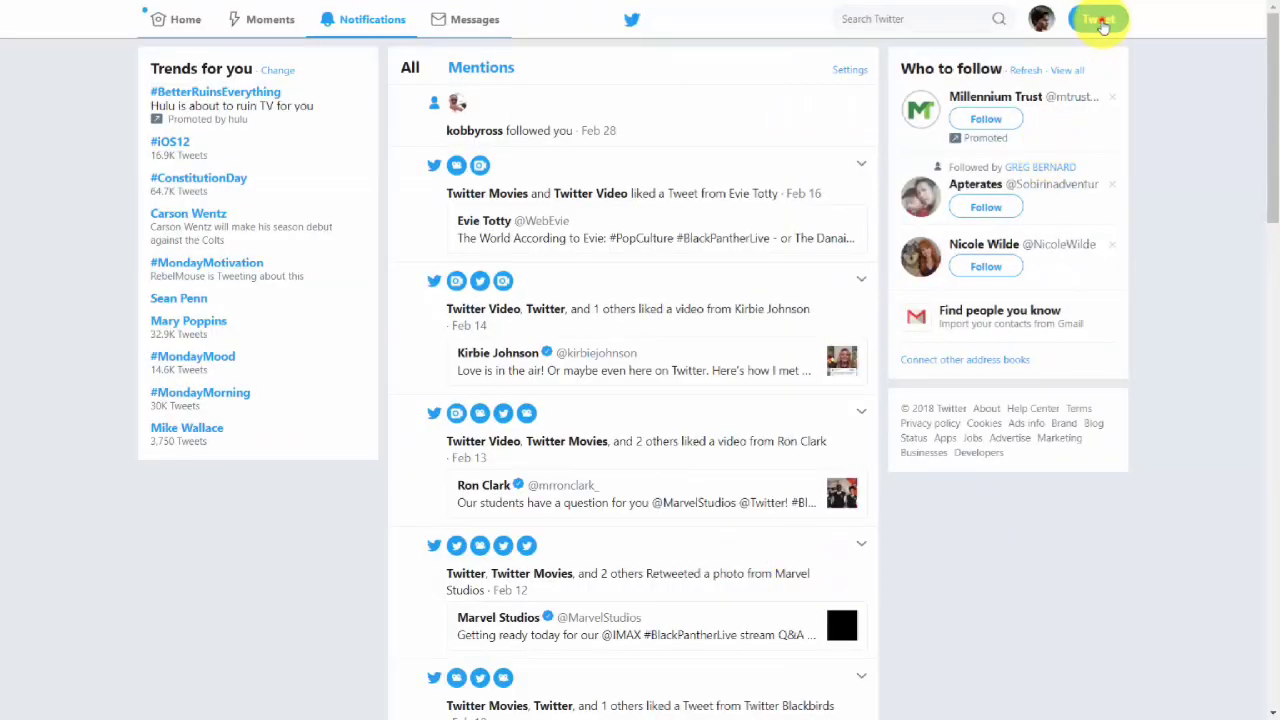
Compose a new tweet with the video 1 - Overview.mp4 attached and accept the trim.
left_click(1099, 20)
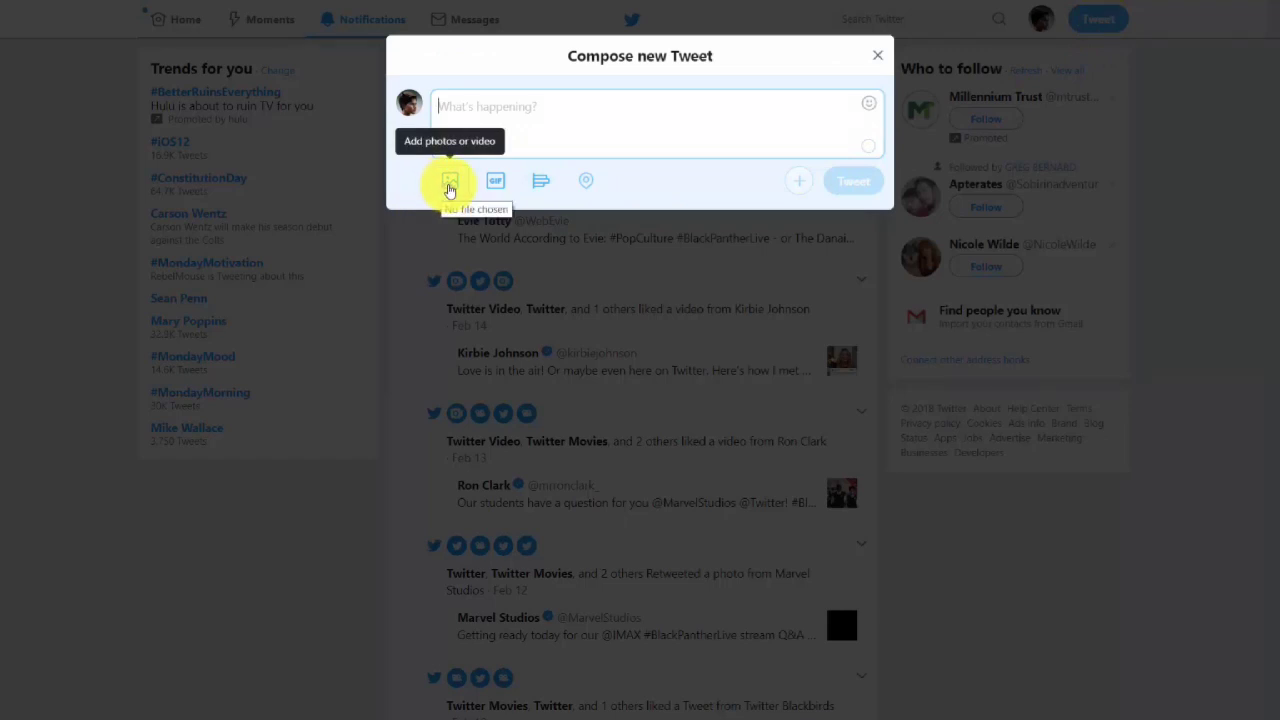
left_click(450, 190)
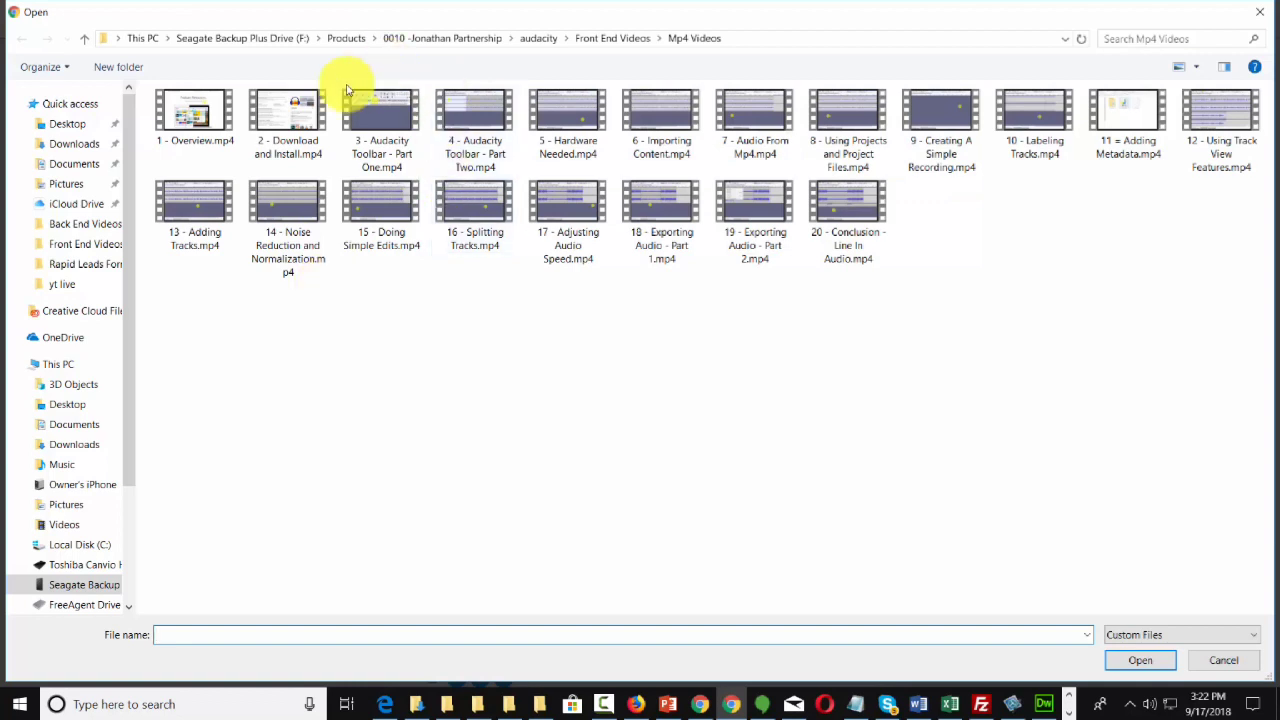
left_click(210, 118)
left_click(1122, 661)
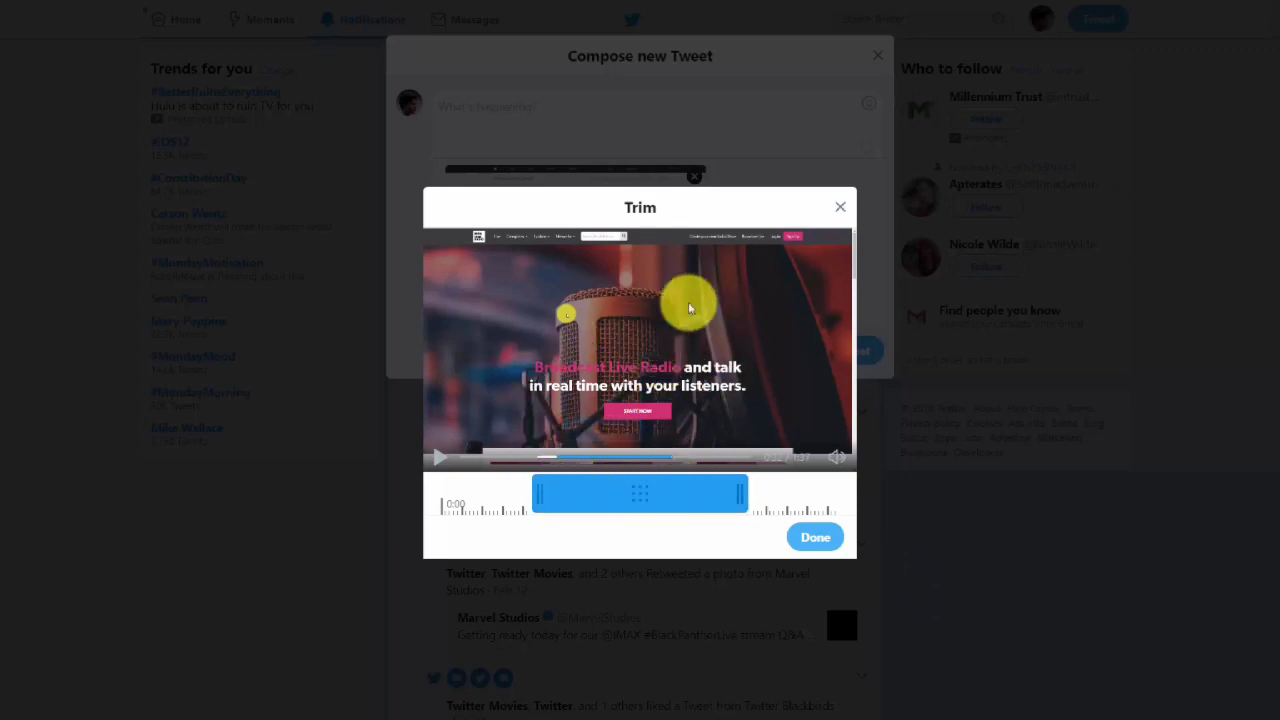
left_click(813, 539)
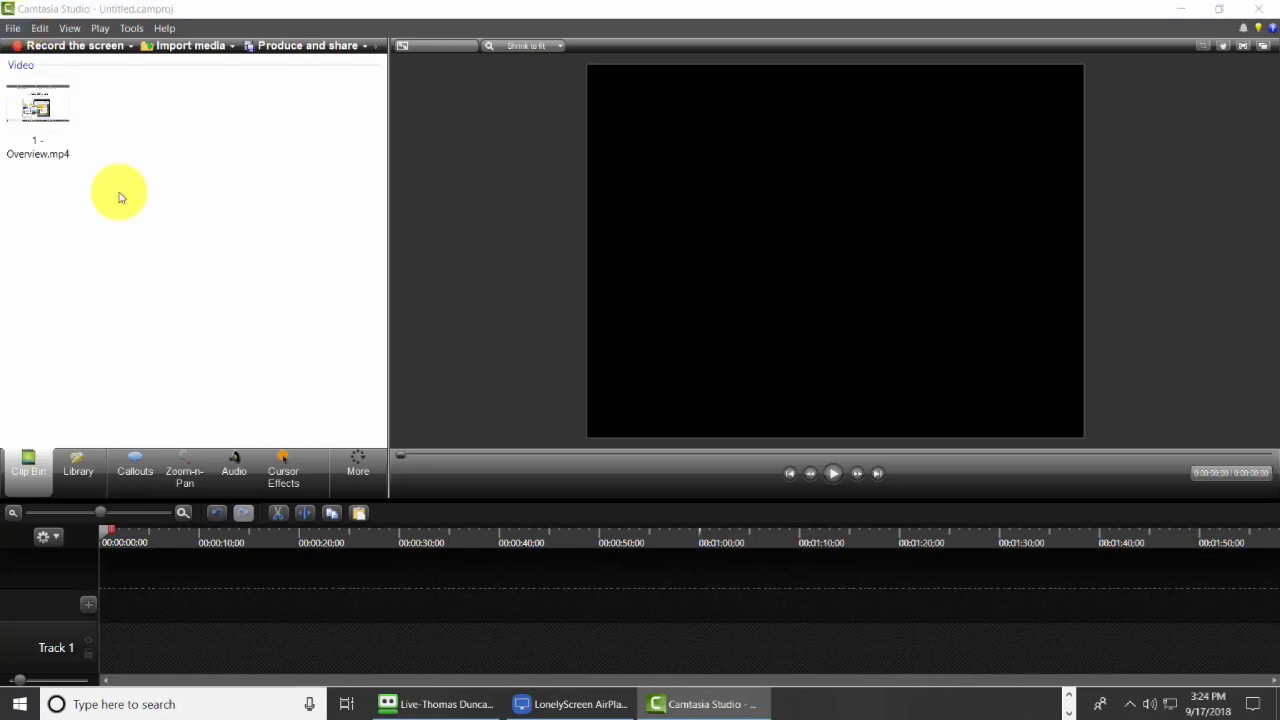
Place 1 - Overview.mp4 on the Camtasia timeline, split it at about 0:24 and delete the remainder.
right_click(38, 107)
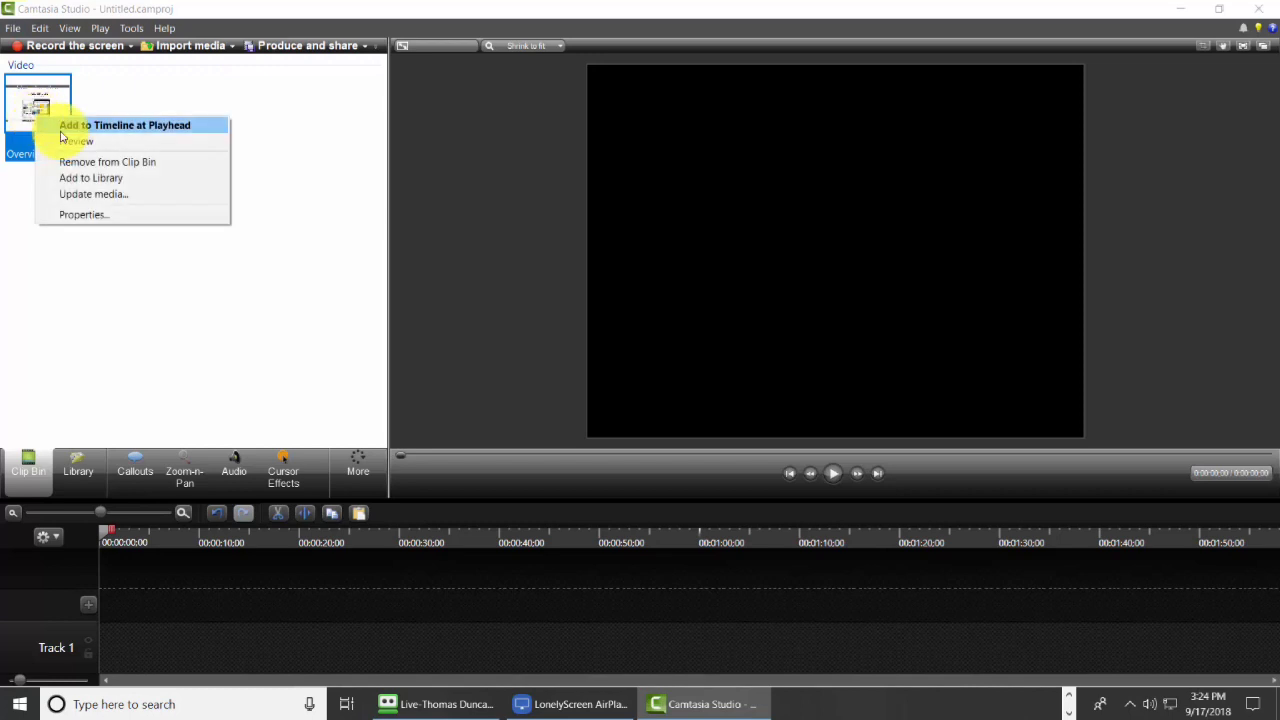
left_click(72, 127)
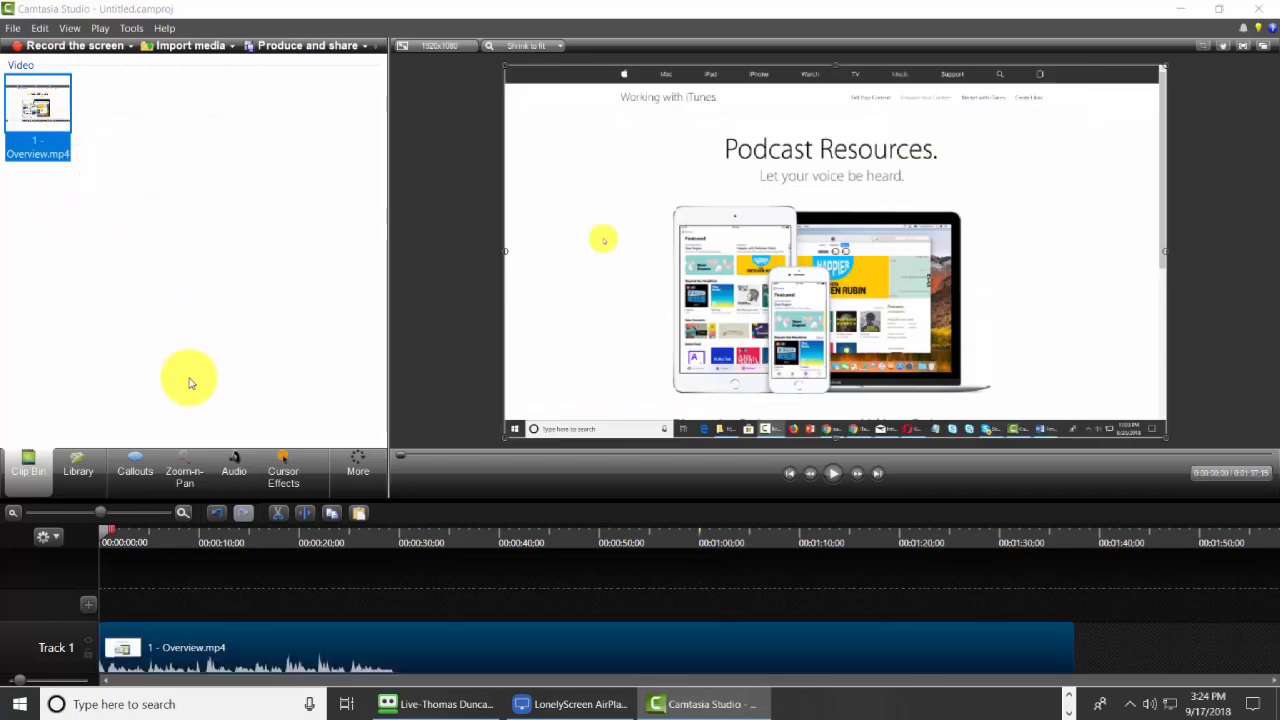
left_click_drag(101, 531, 342, 545)
left_click(305, 512)
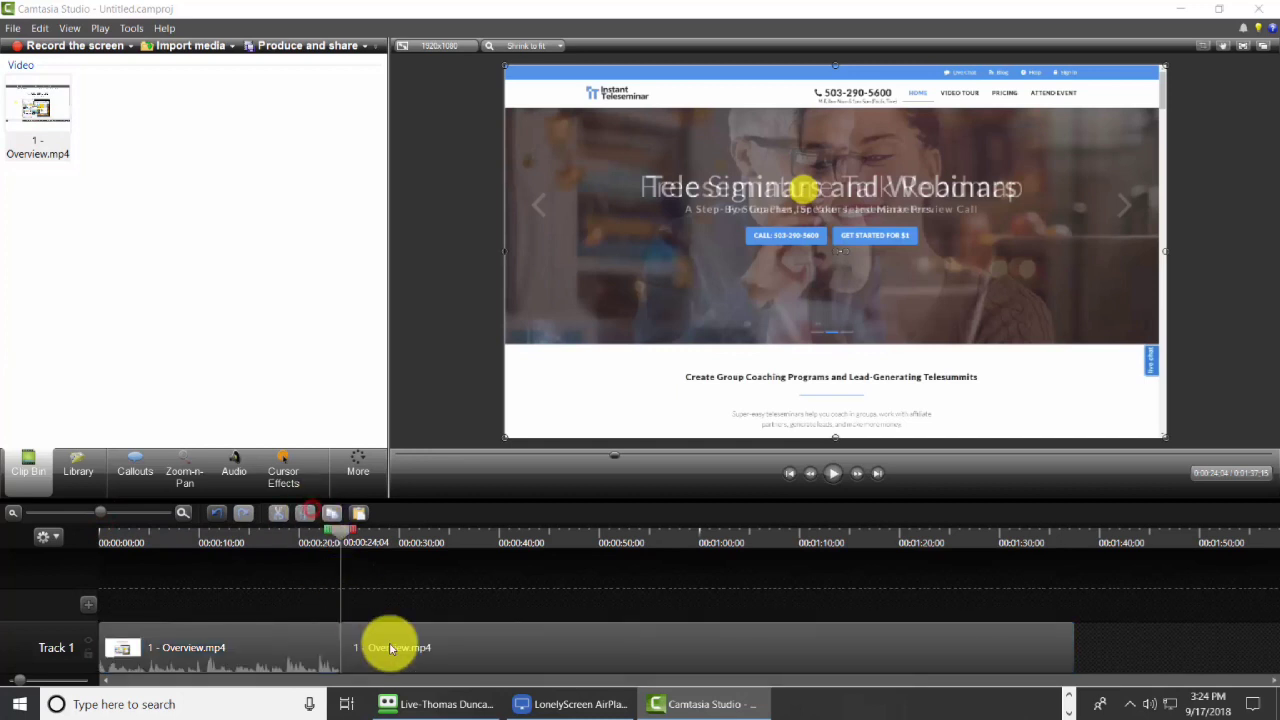
left_click(399, 642)
key("Delete")
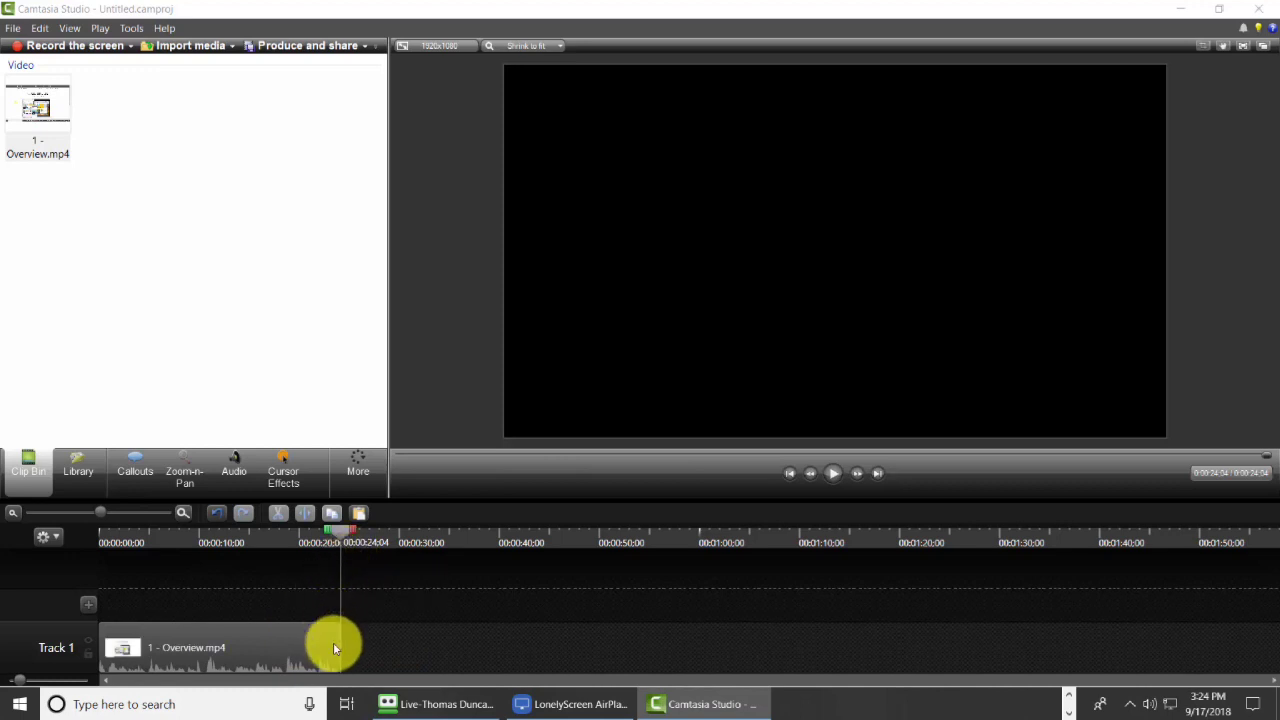
mouse_move(333, 642)
left_mouse_down()
mouse_move(338, 619)
mouse_move(332, 641)
left_mouse_up()
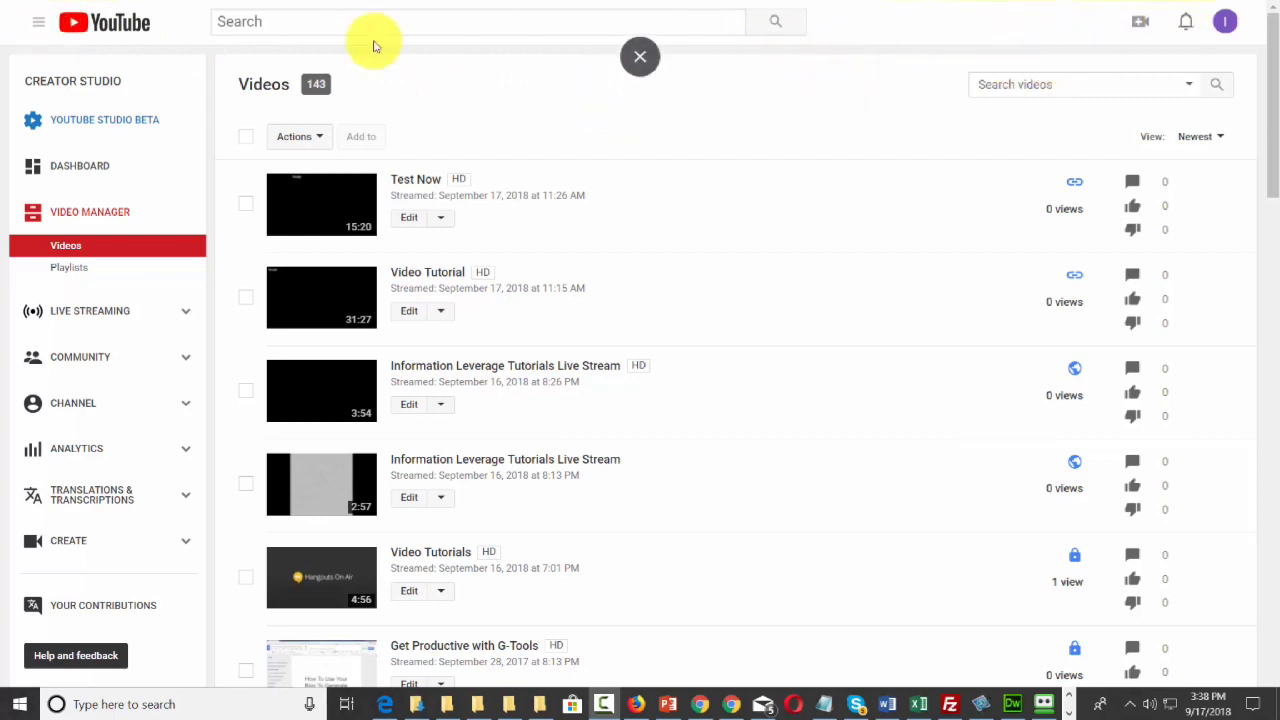
Open My channel and set the $10K Blueprint image as the channel art.
left_click(37, 24)
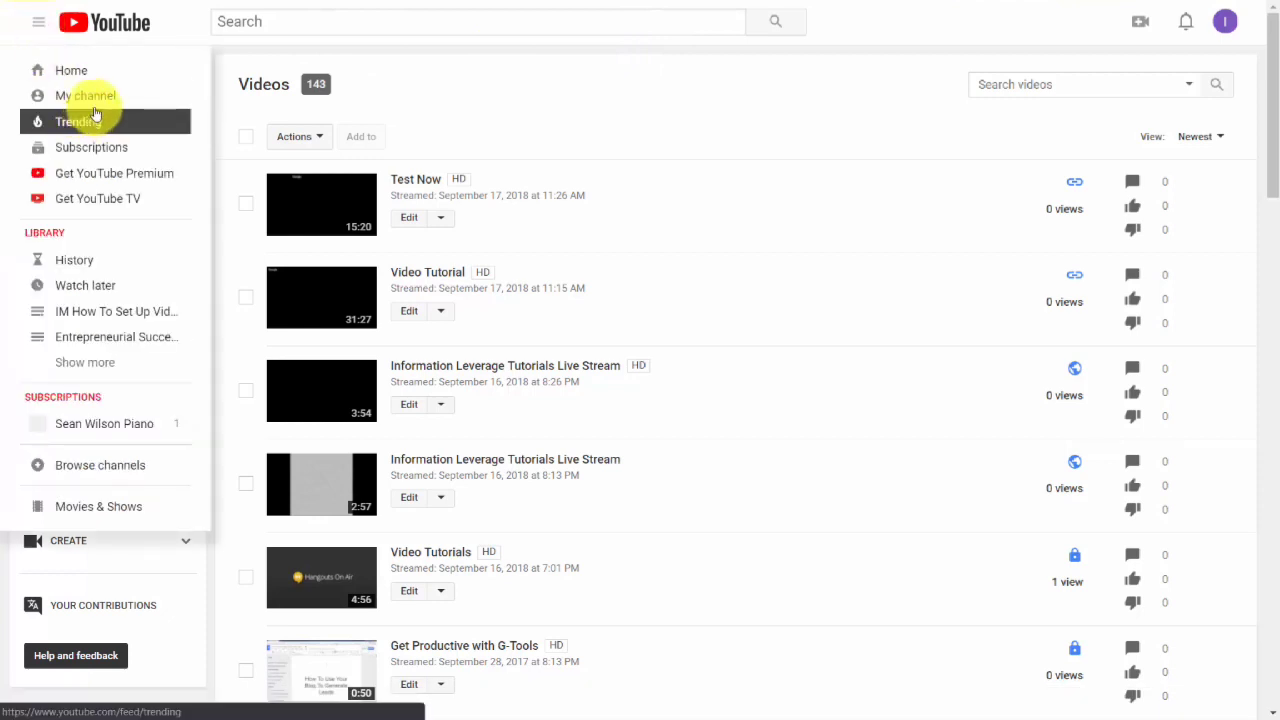
left_click(95, 100)
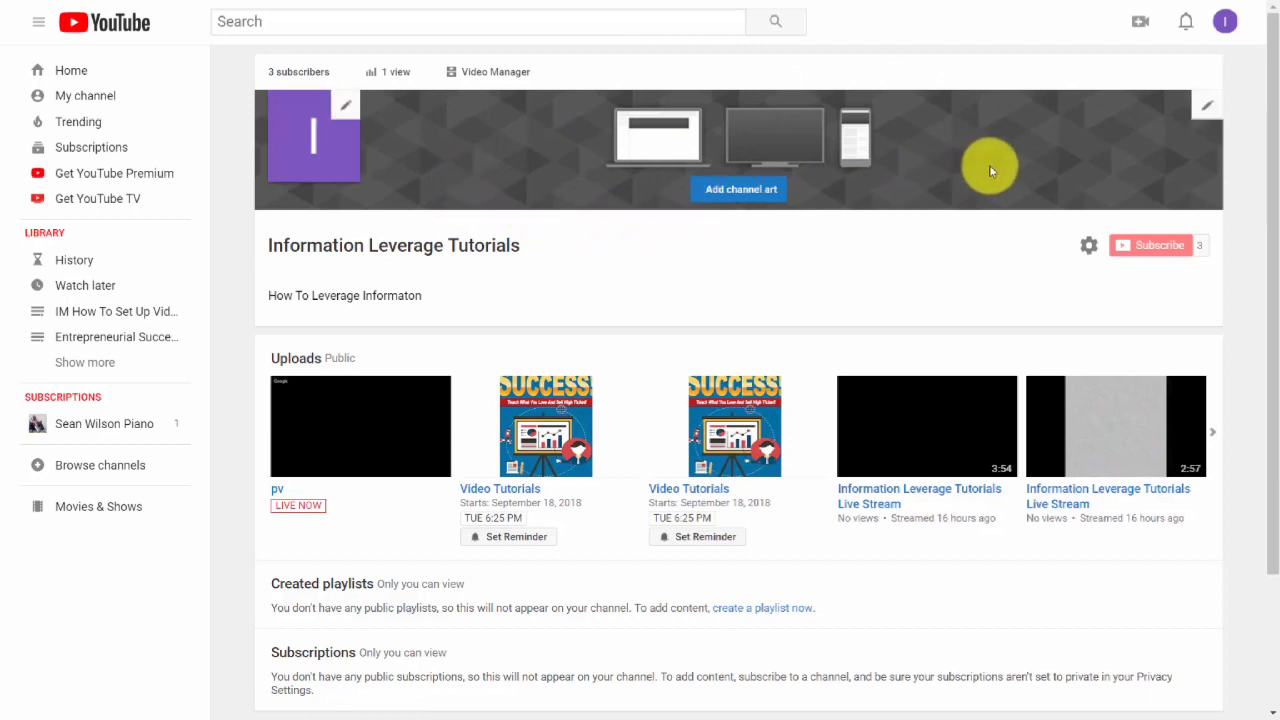
left_click(1207, 108)
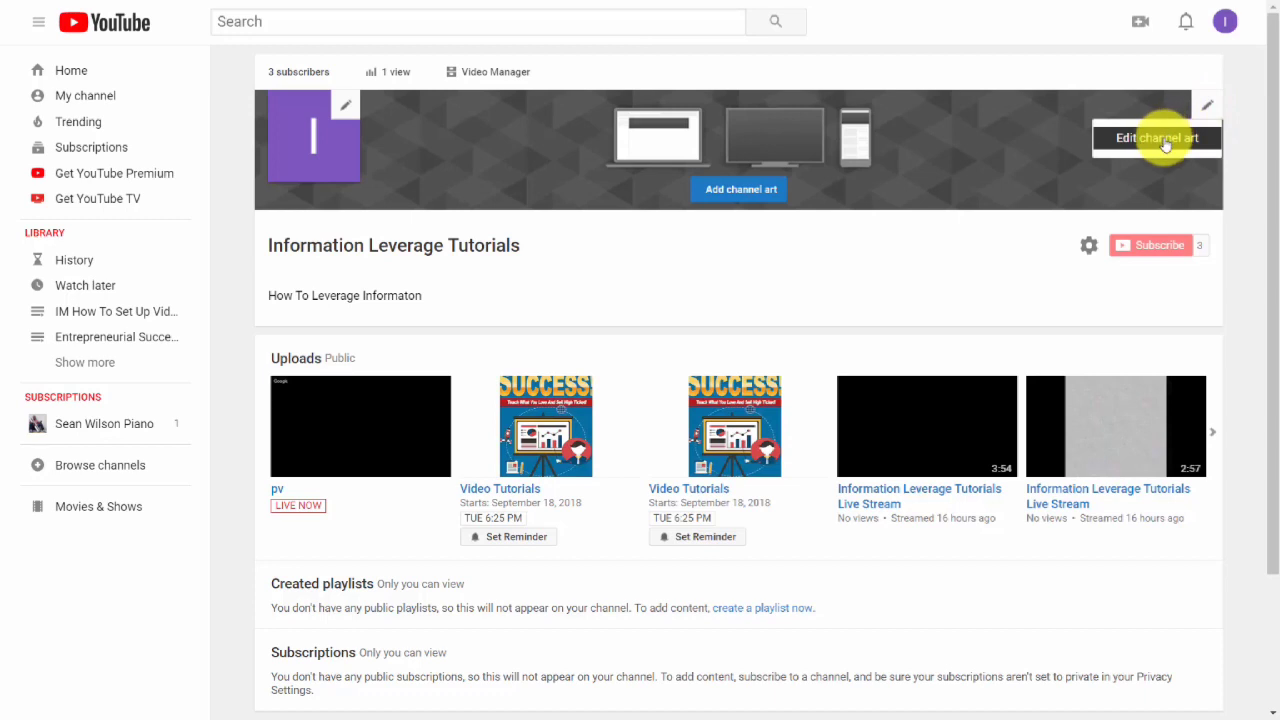
left_click(1157, 140)
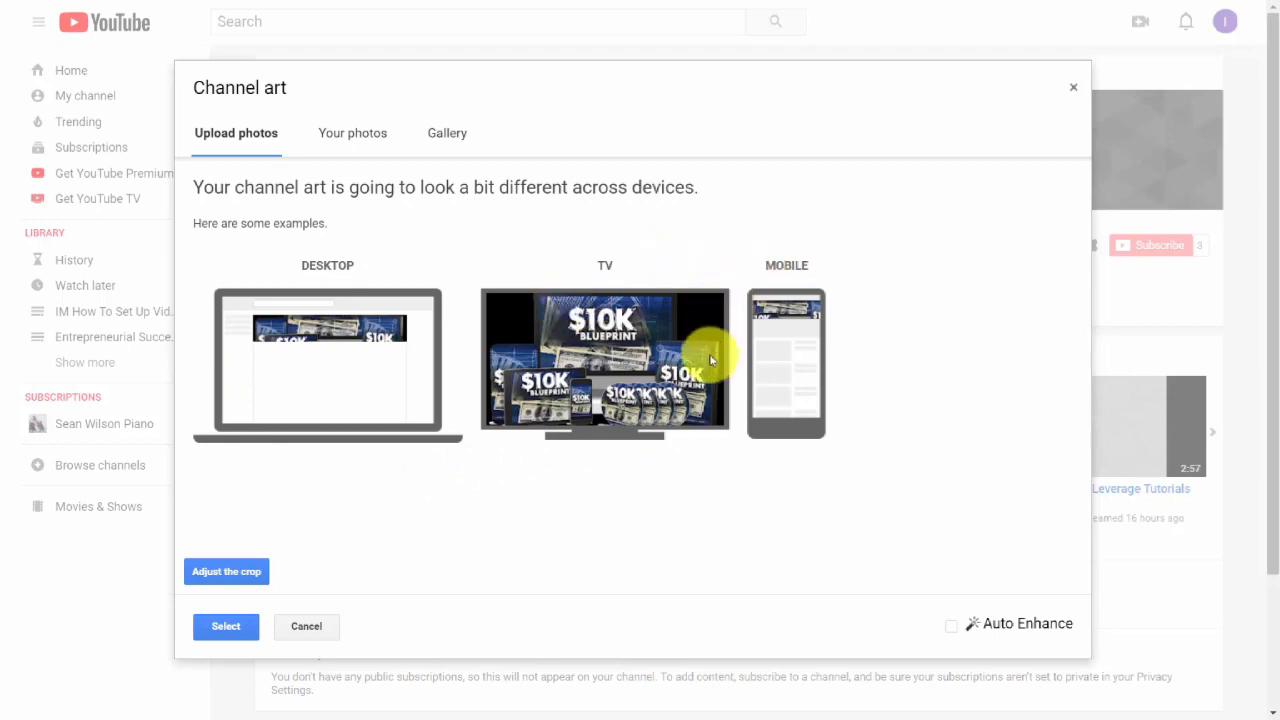
left_click(241, 574)
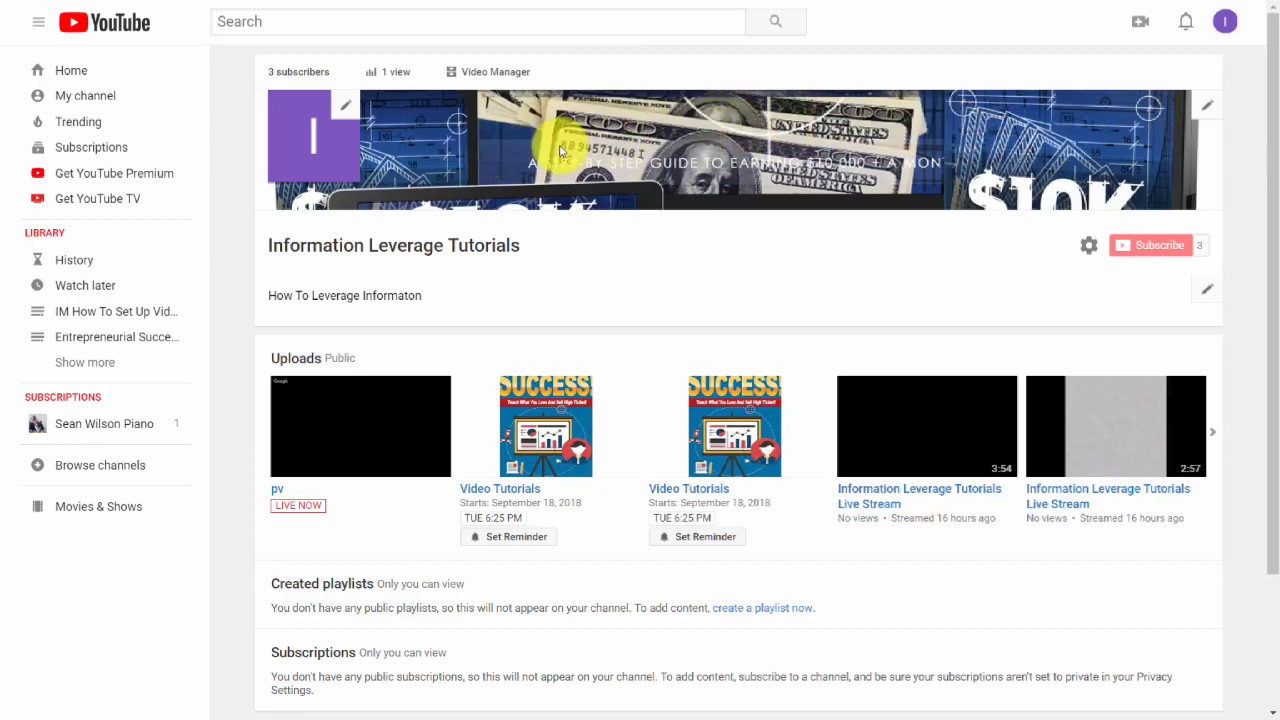
Replace the channel icon with a newly uploaded photo.
left_click(347, 110)
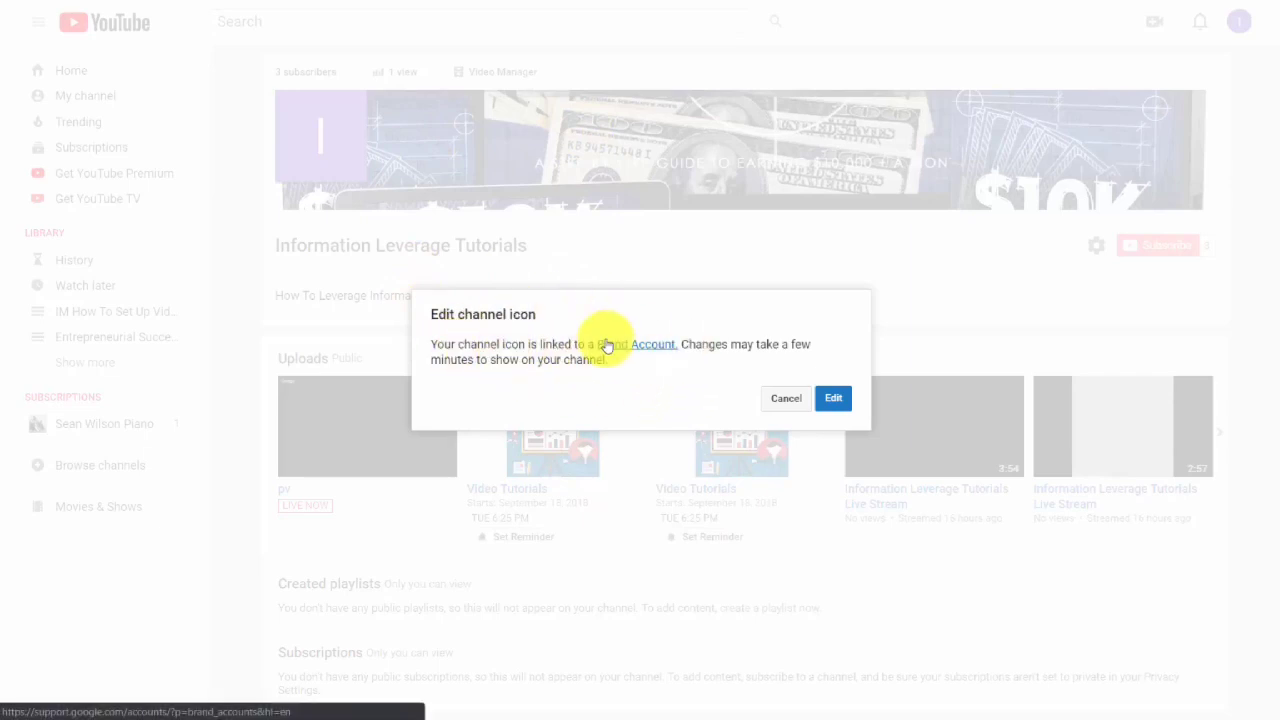
left_click(833, 398)
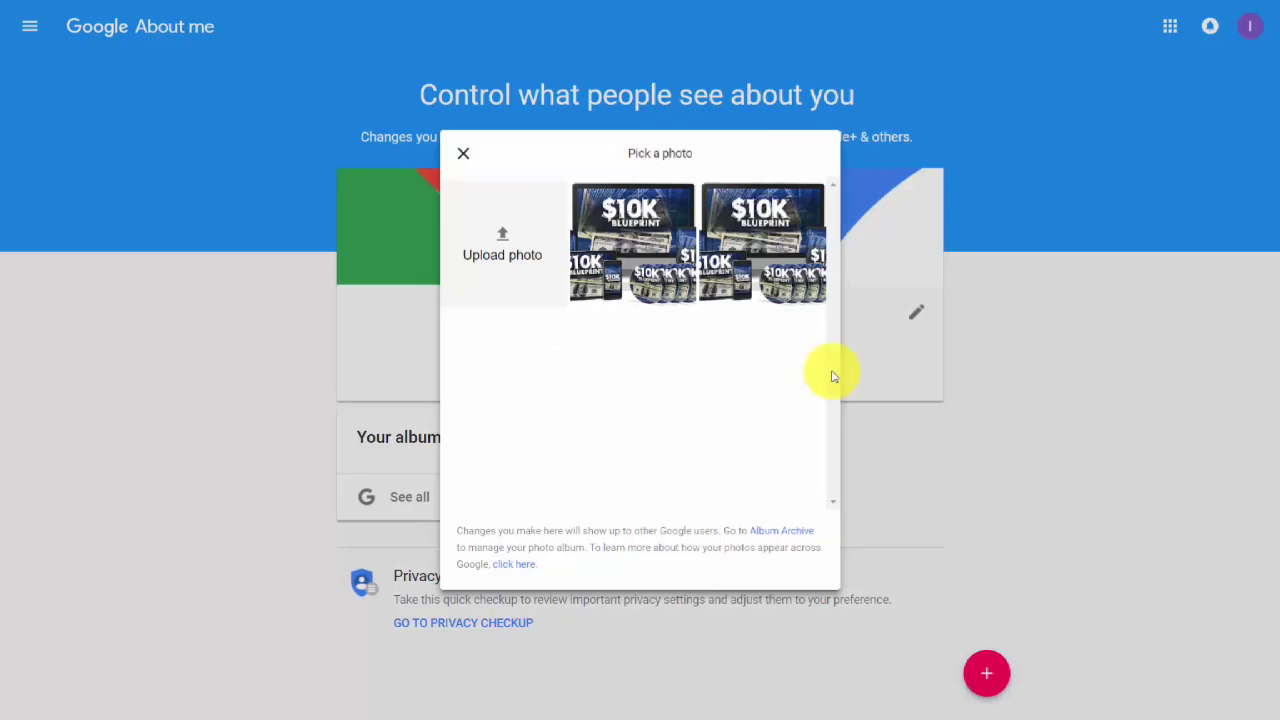
left_click(503, 240)
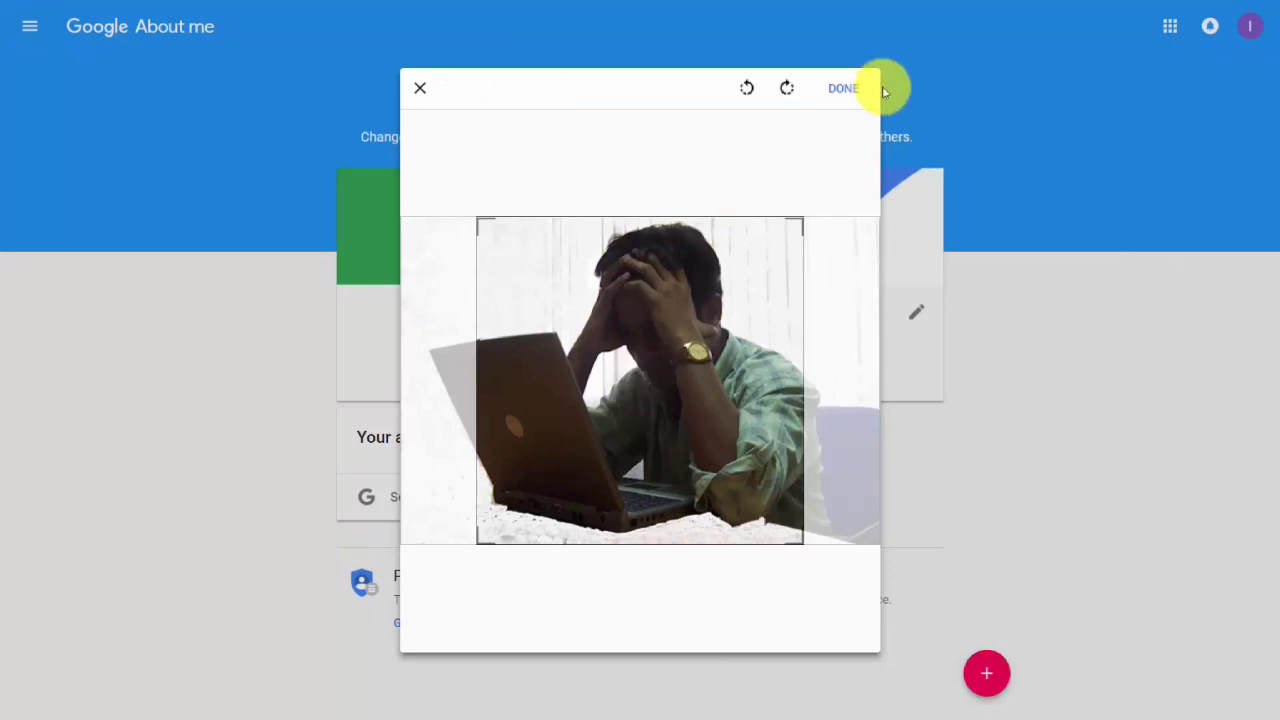
left_click(840, 92)
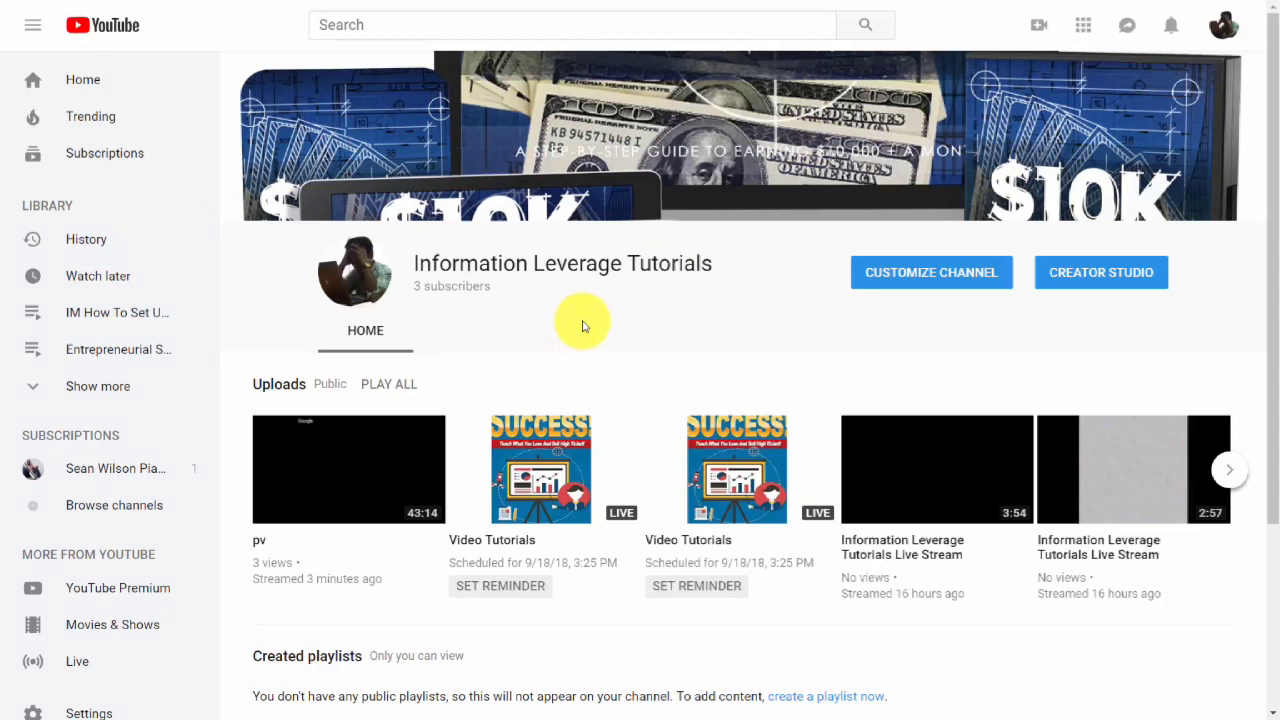
Open channel customization and save the channel settings.
scroll(797, 285, "down", 1)
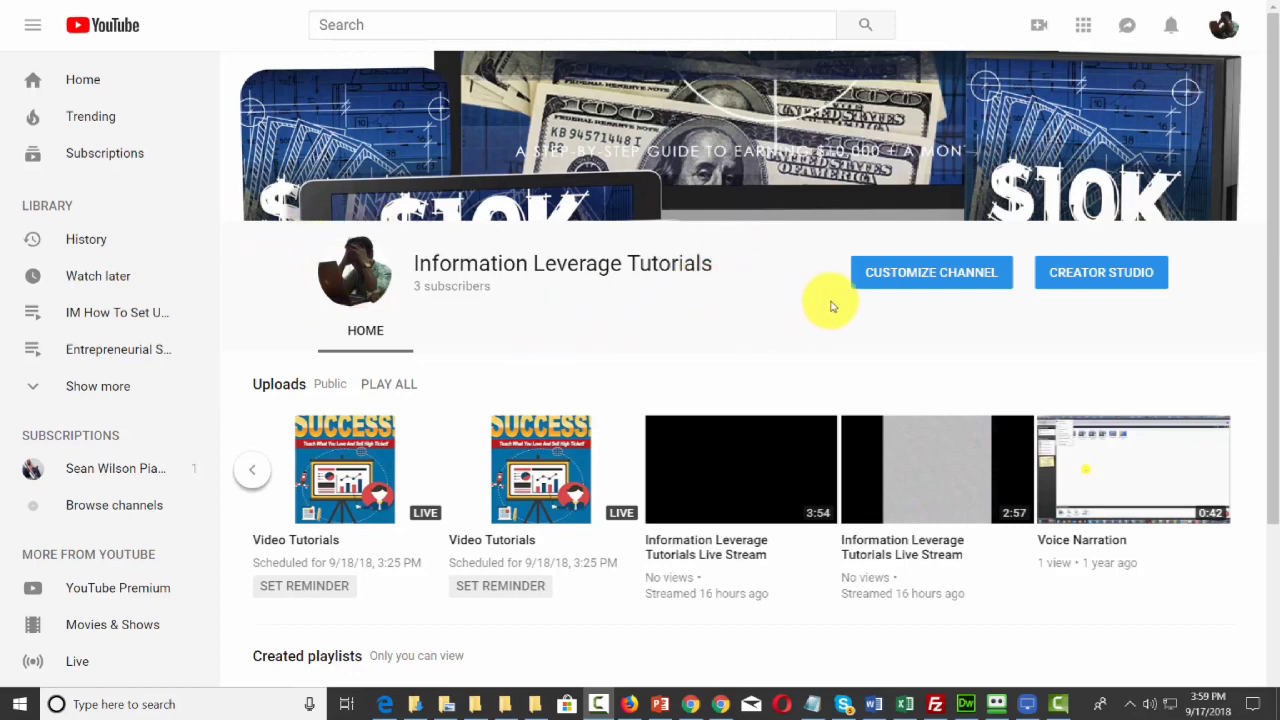
left_click(893, 280)
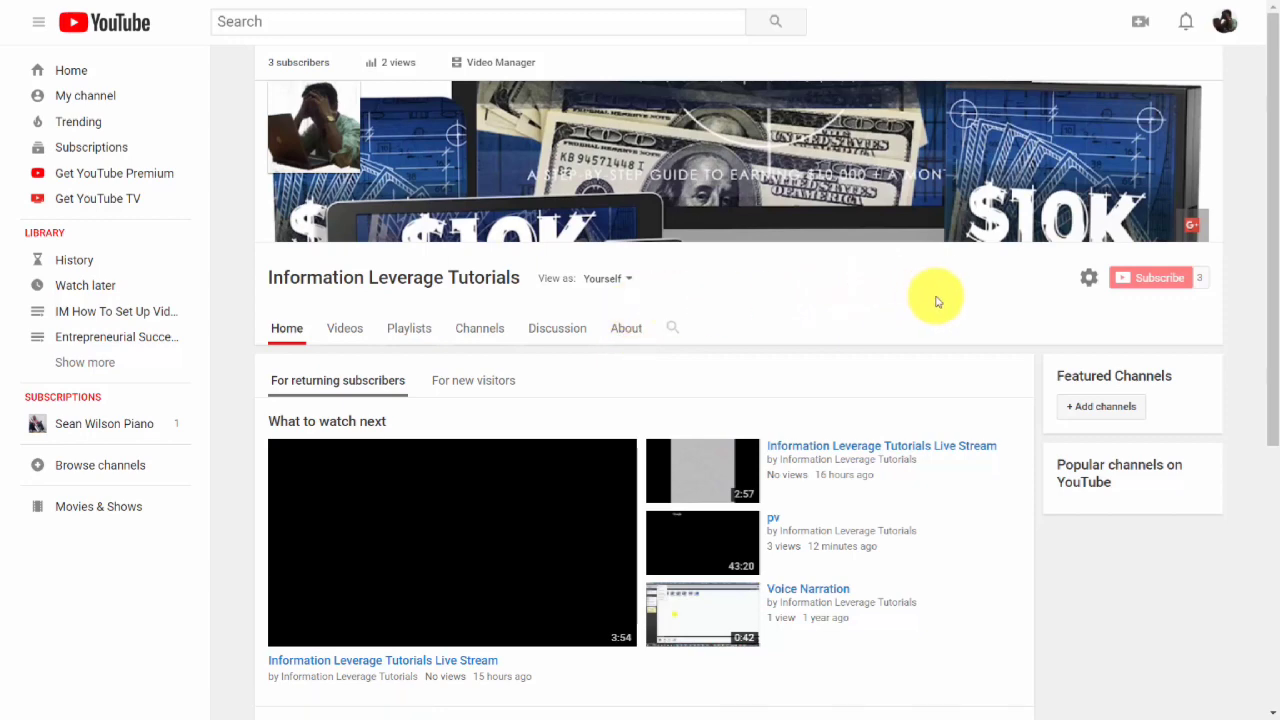
left_click(1088, 278)
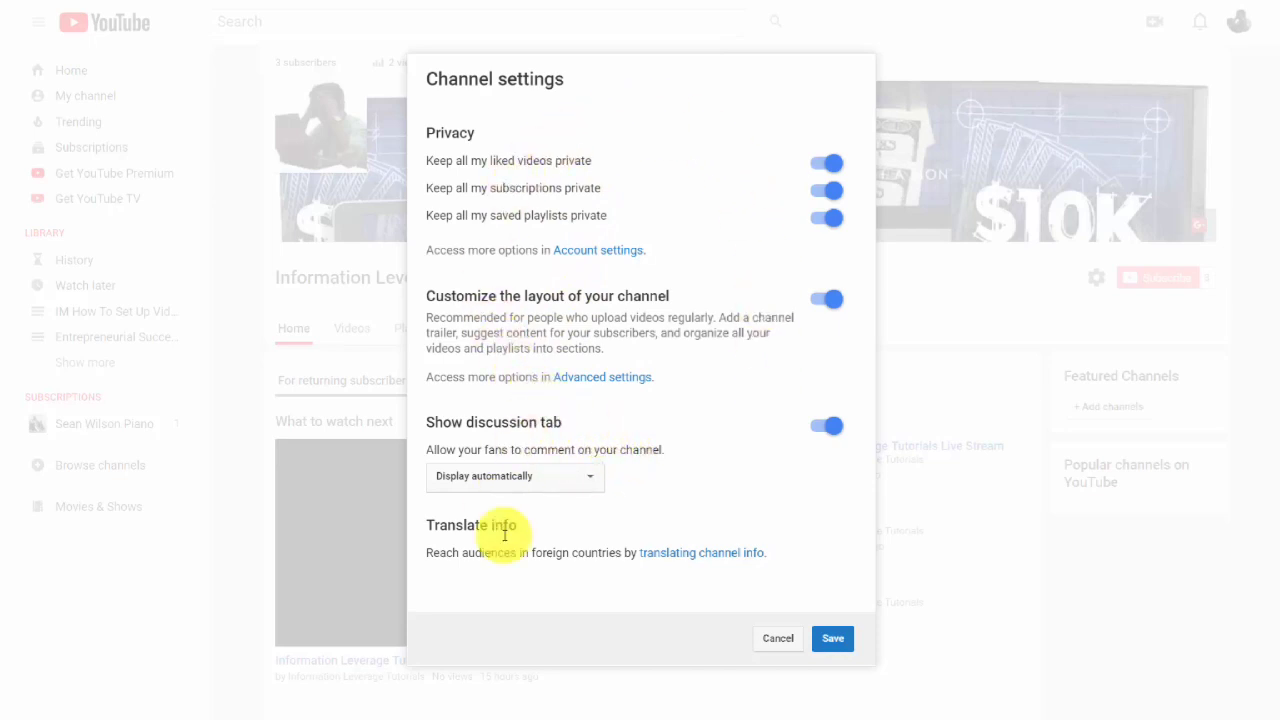
left_click(832, 639)
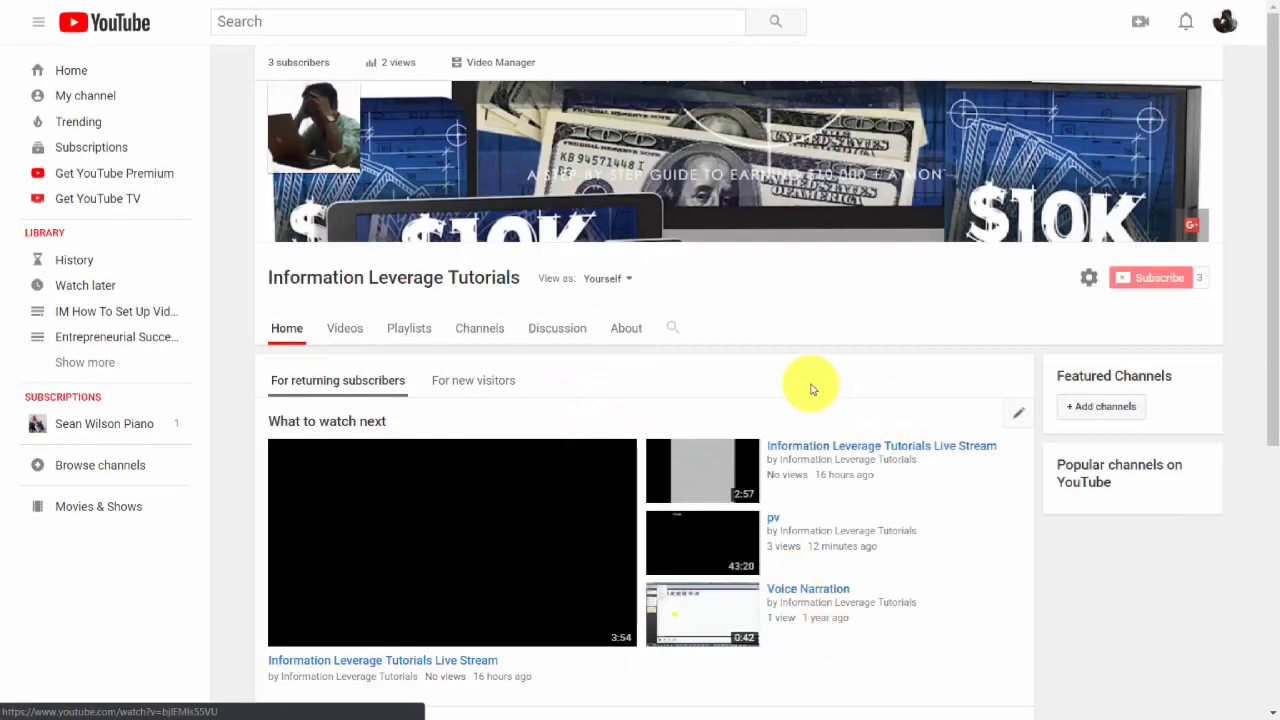
On the About page, correct the description to read 'How To Leverage Information…' and add the business inquiries e-mail address.
left_click(630, 334)
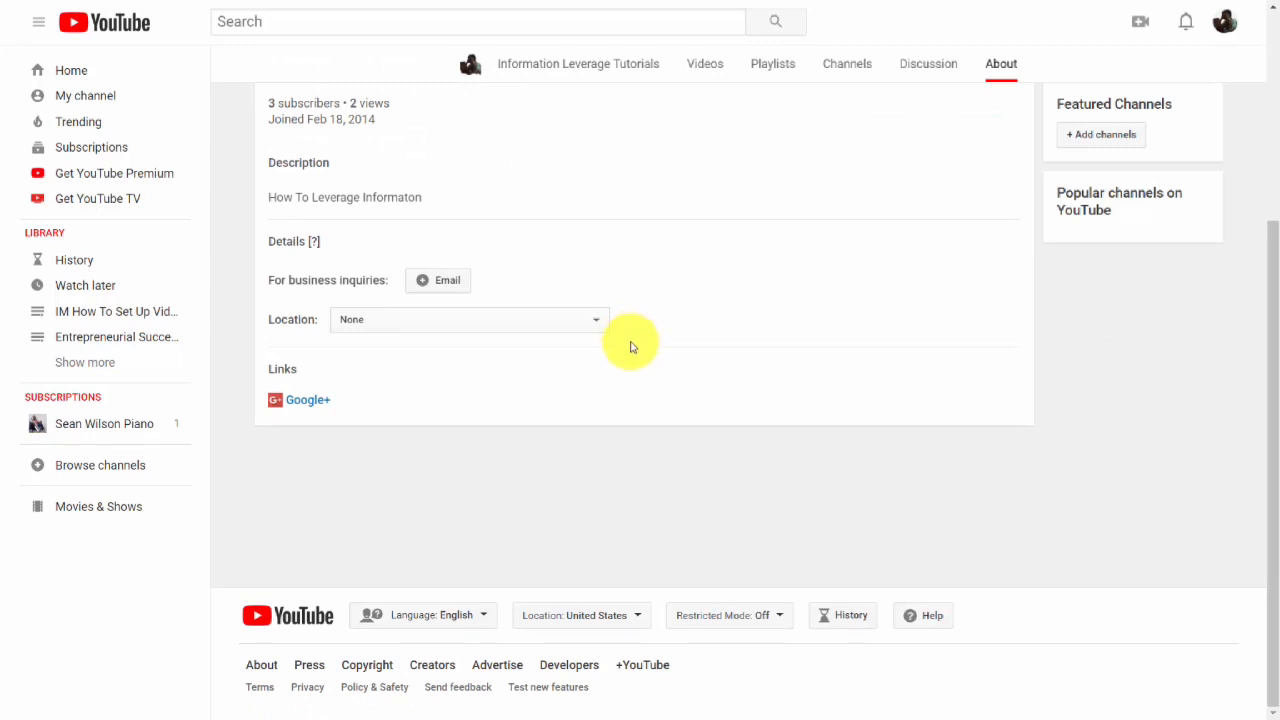
left_click(1020, 195)
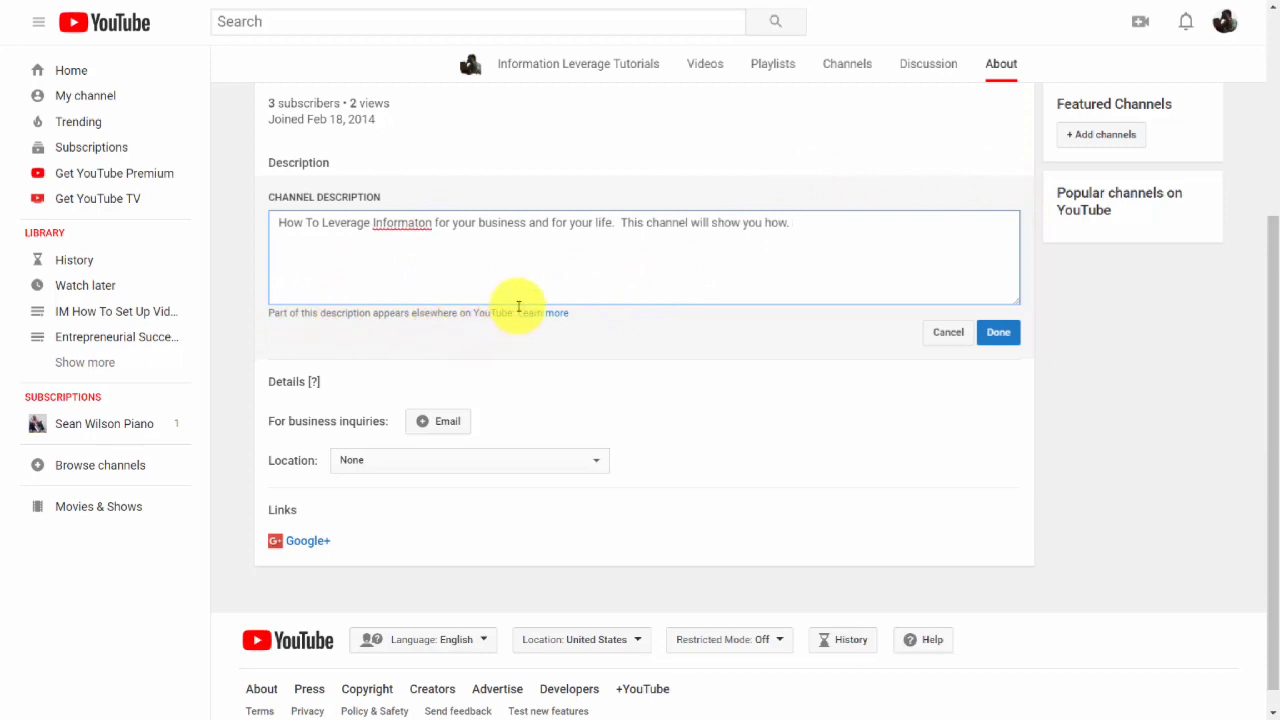
left_click(419, 221)
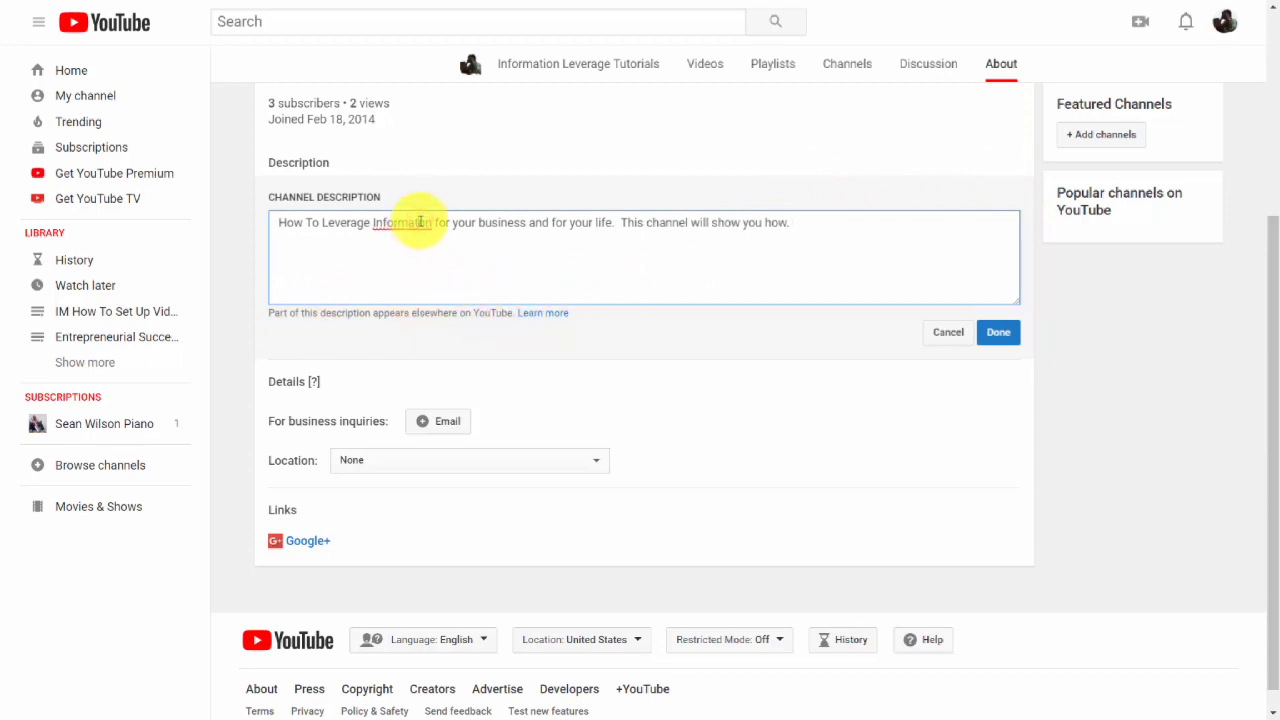
type("i")
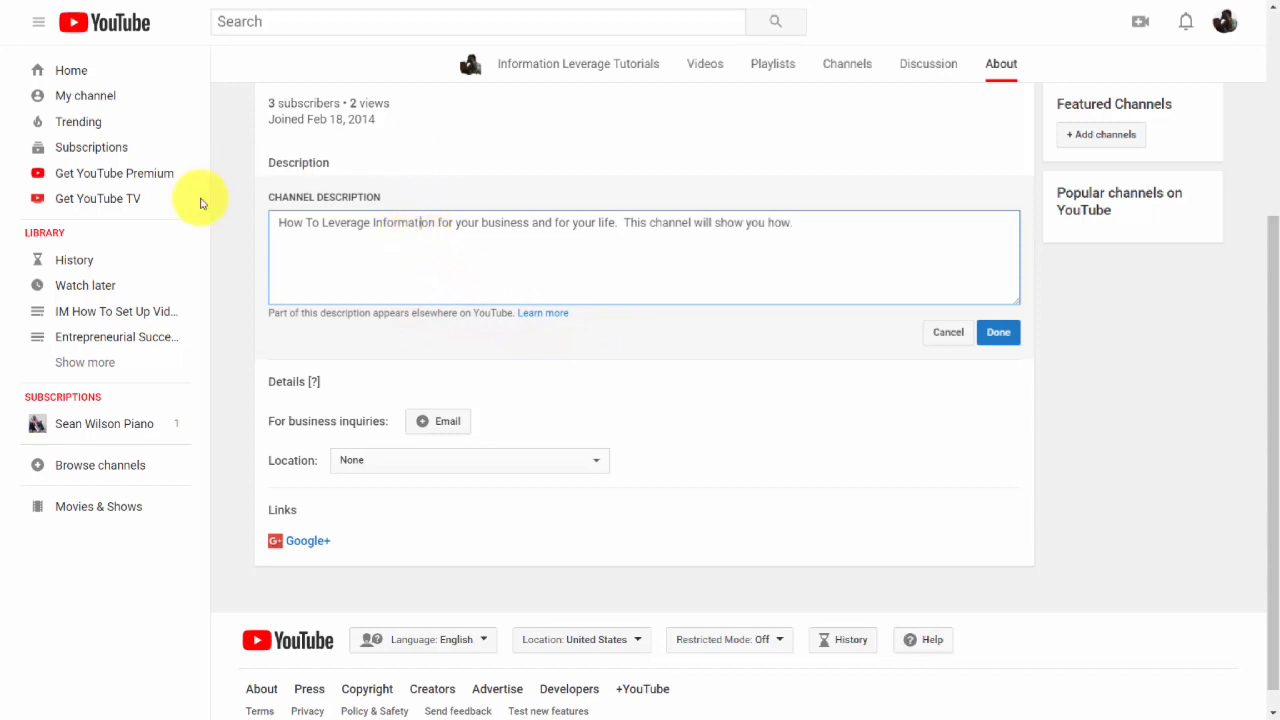
left_click(1000, 335)
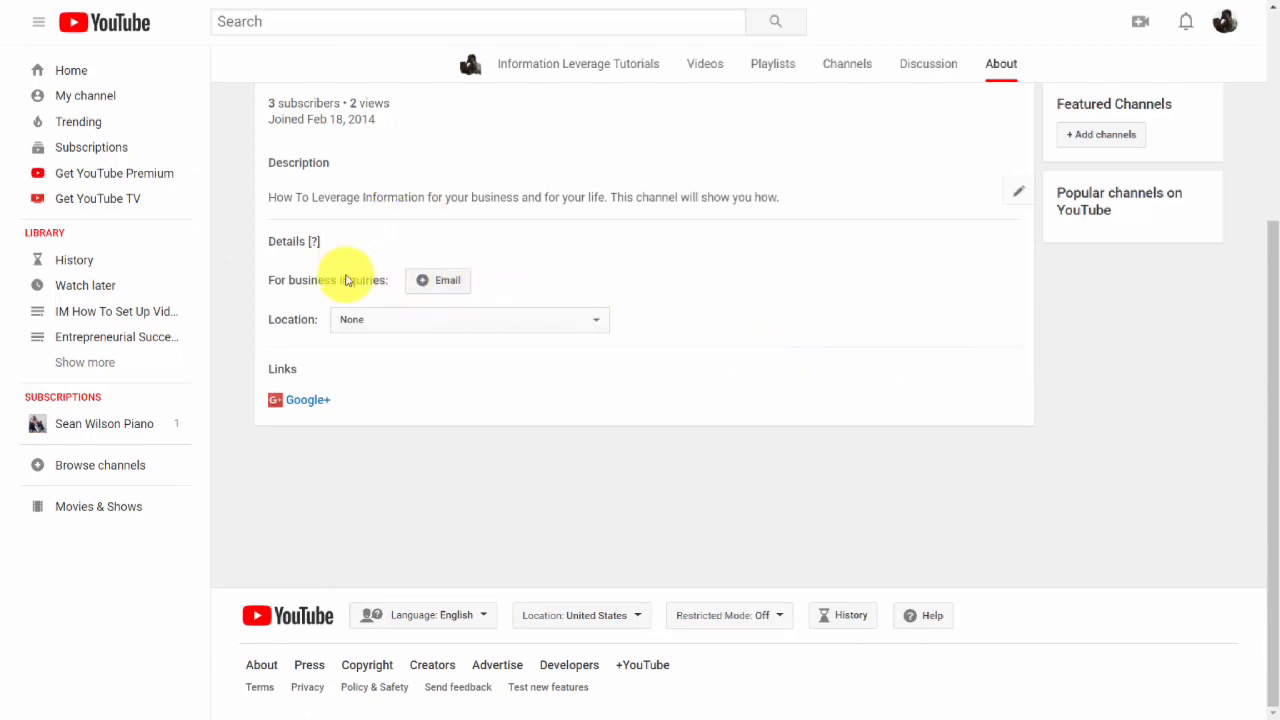
left_click(422, 283)
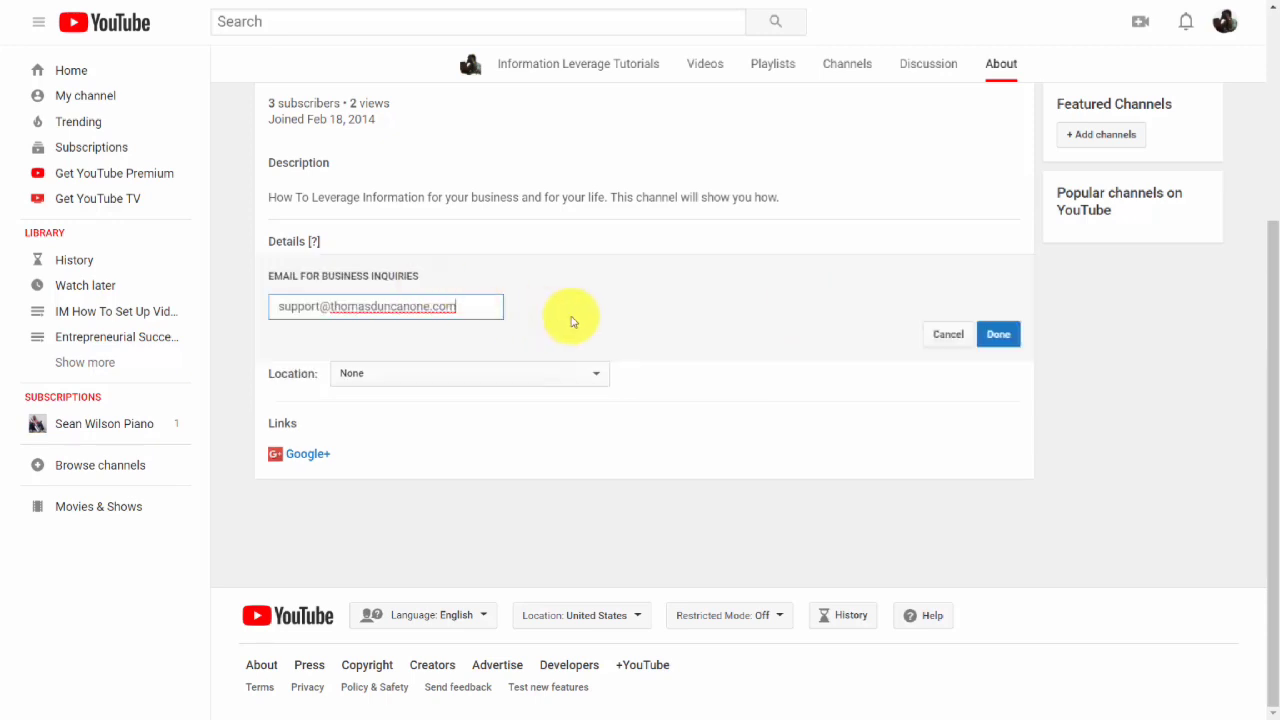
left_click(1004, 336)
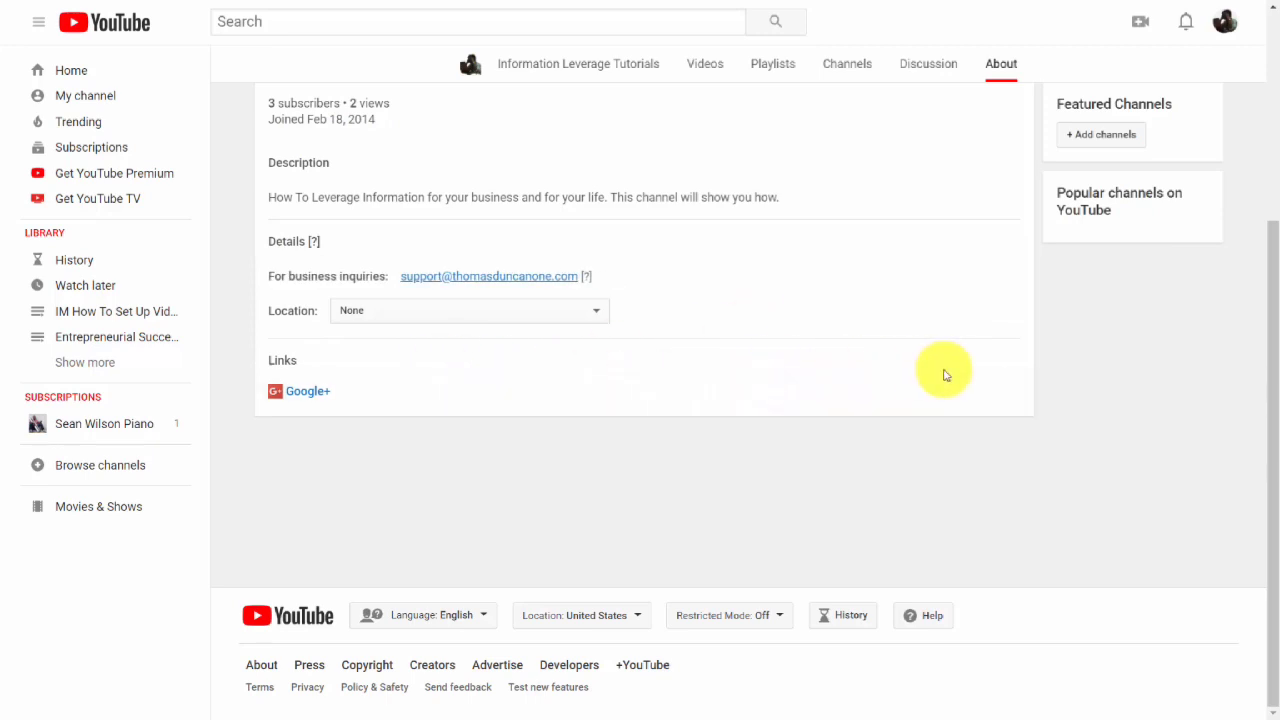
Add custom links for tutorials, Facebook, Twitter, LinkedIn and Skillshare, overlaying the first 5 on the channel art.
left_click(1017, 392)
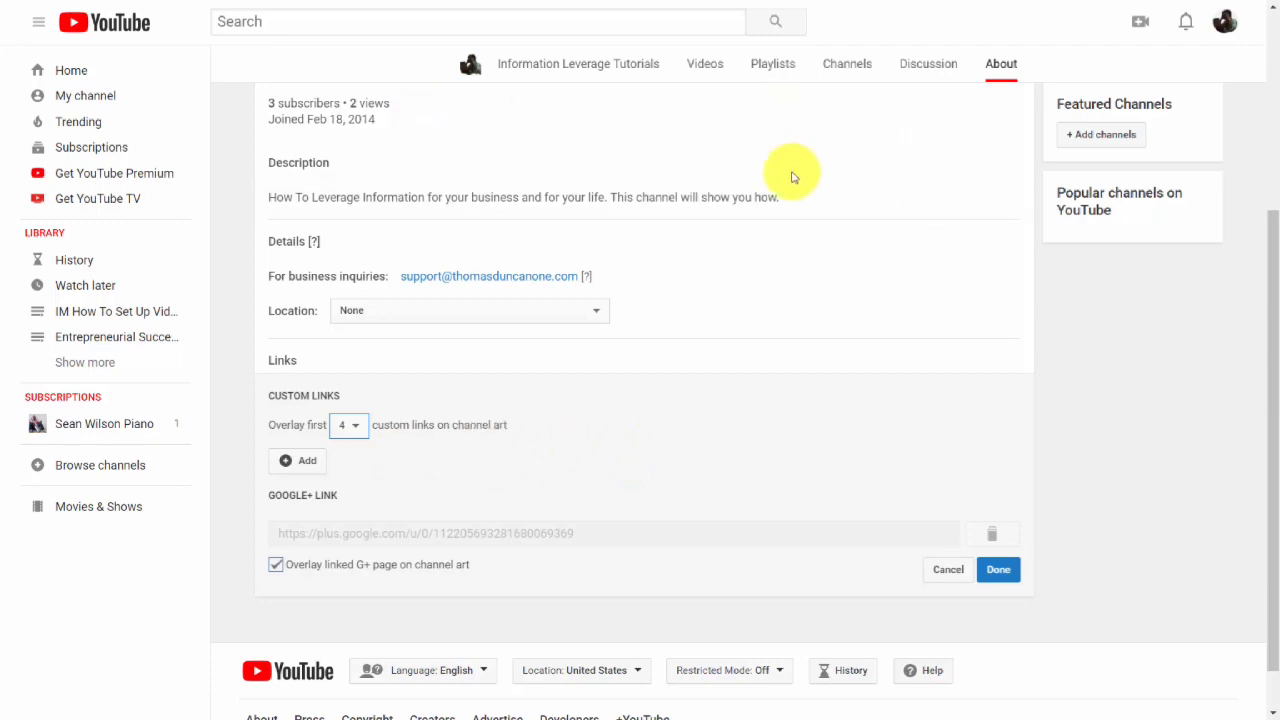
left_click(290, 460)
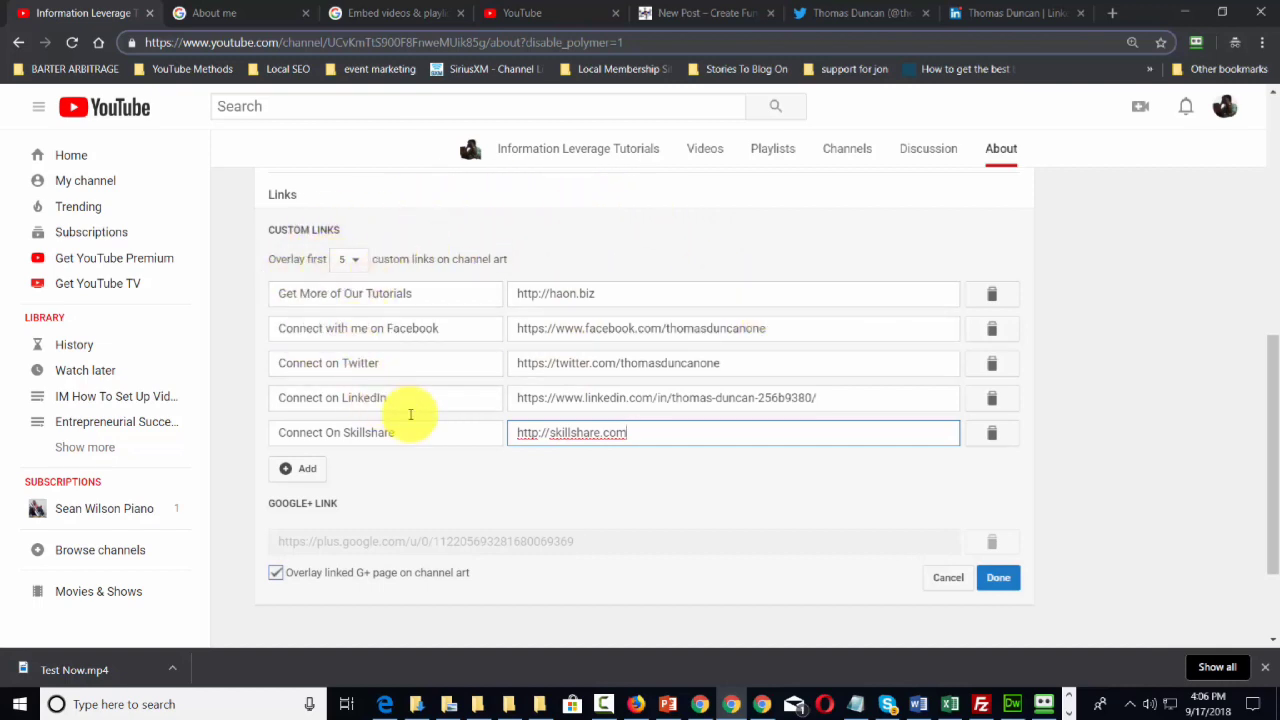
left_click(1000, 588)
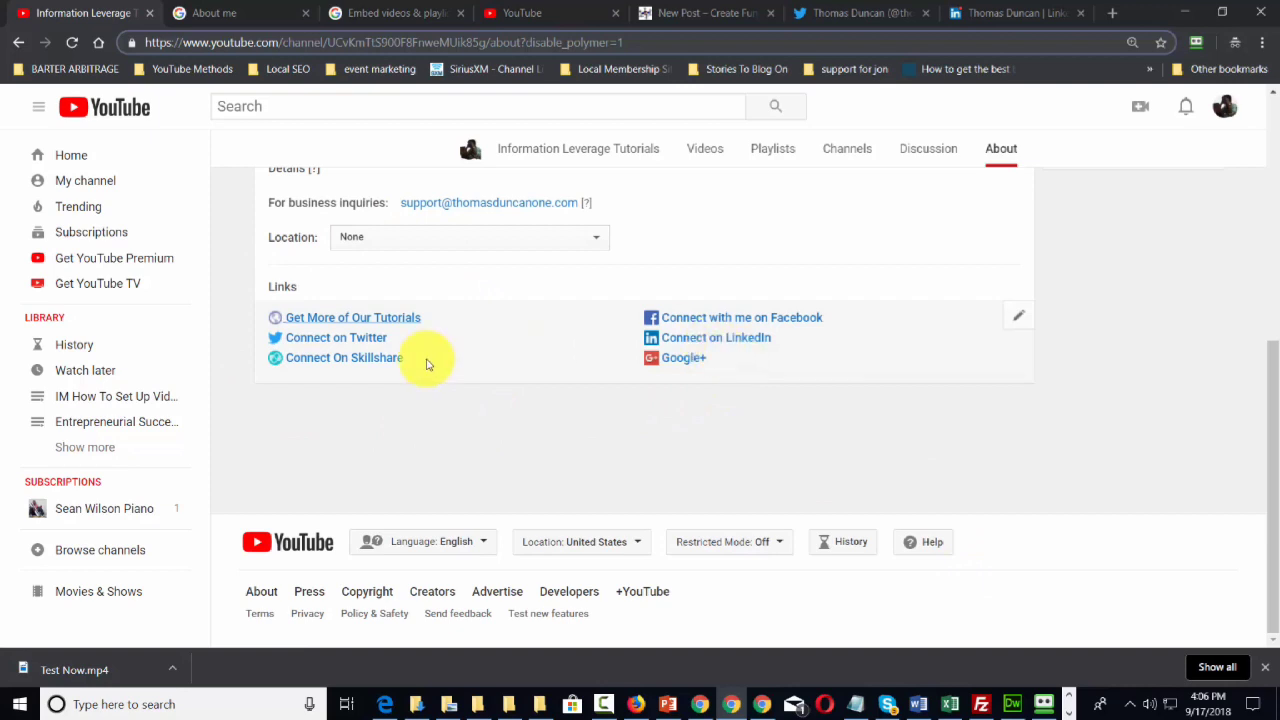
Feature the Information Leverage Tutorials Live Stream video for returning subscribers, keeping Latest upload as default content.
scroll(609, 451, "up", 5)
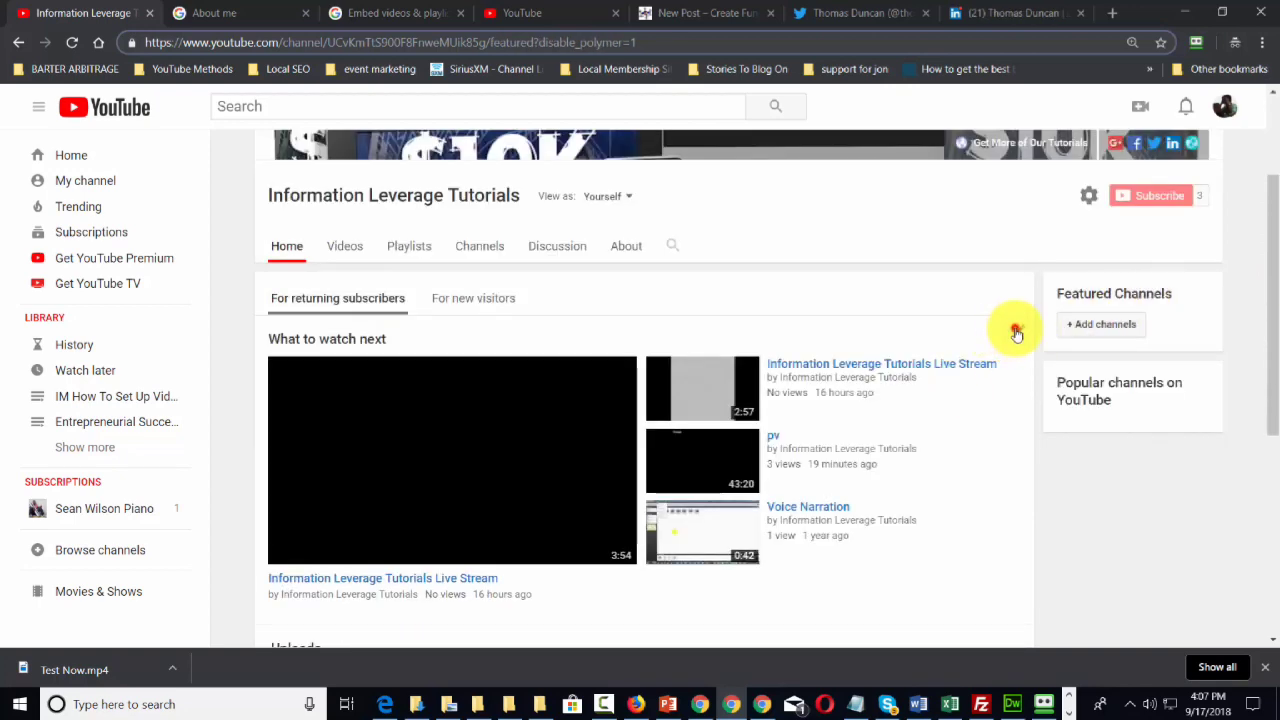
left_click(1014, 331)
scroll(780, 338, "down", 1)
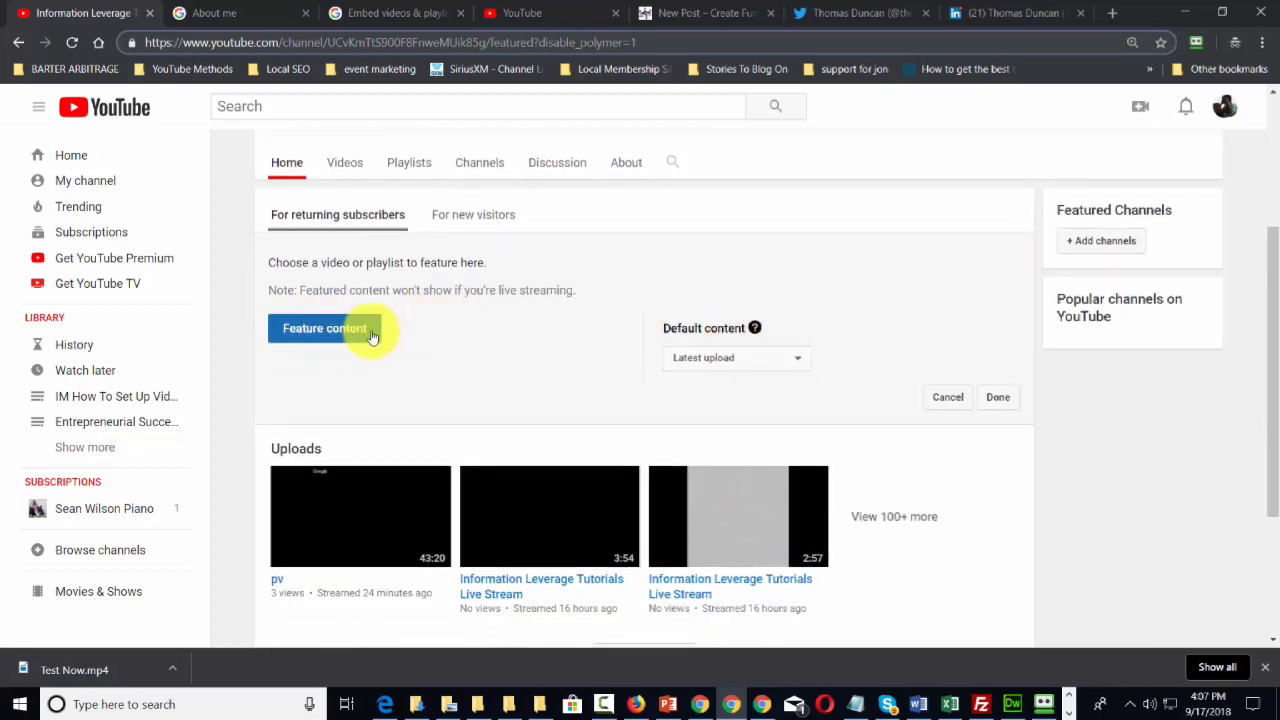
left_click(758, 559)
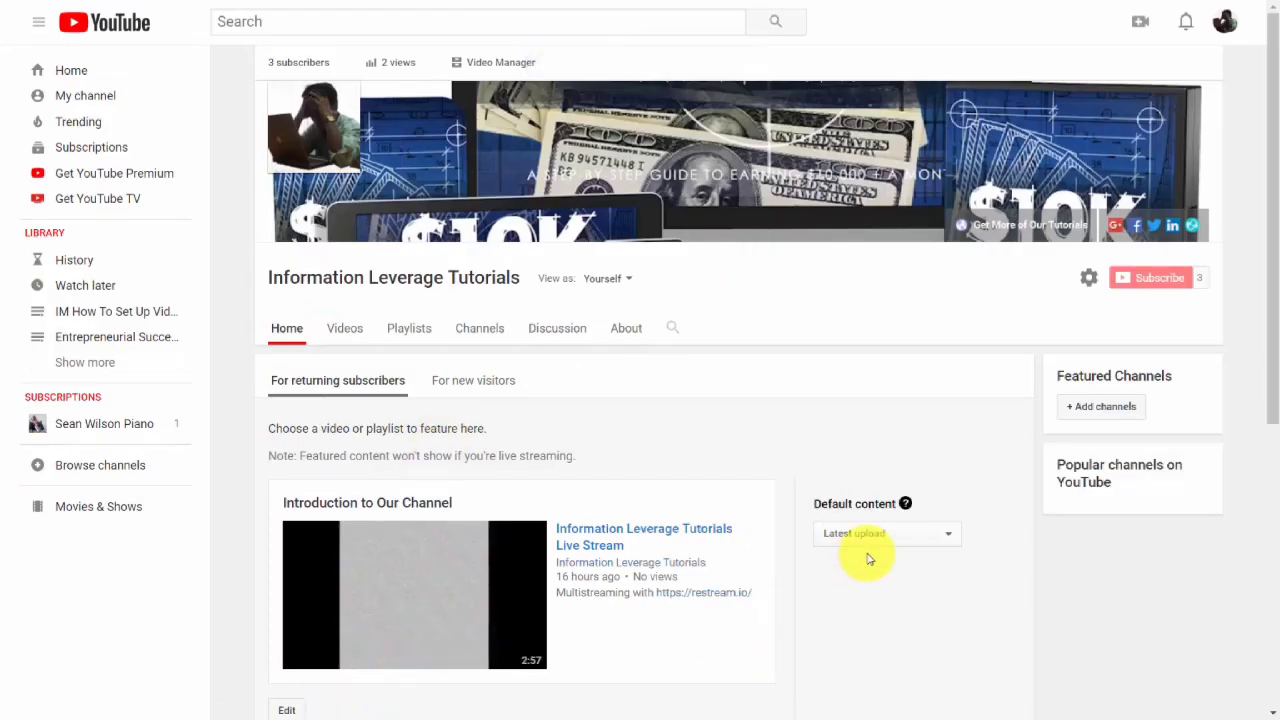
left_click(897, 538)
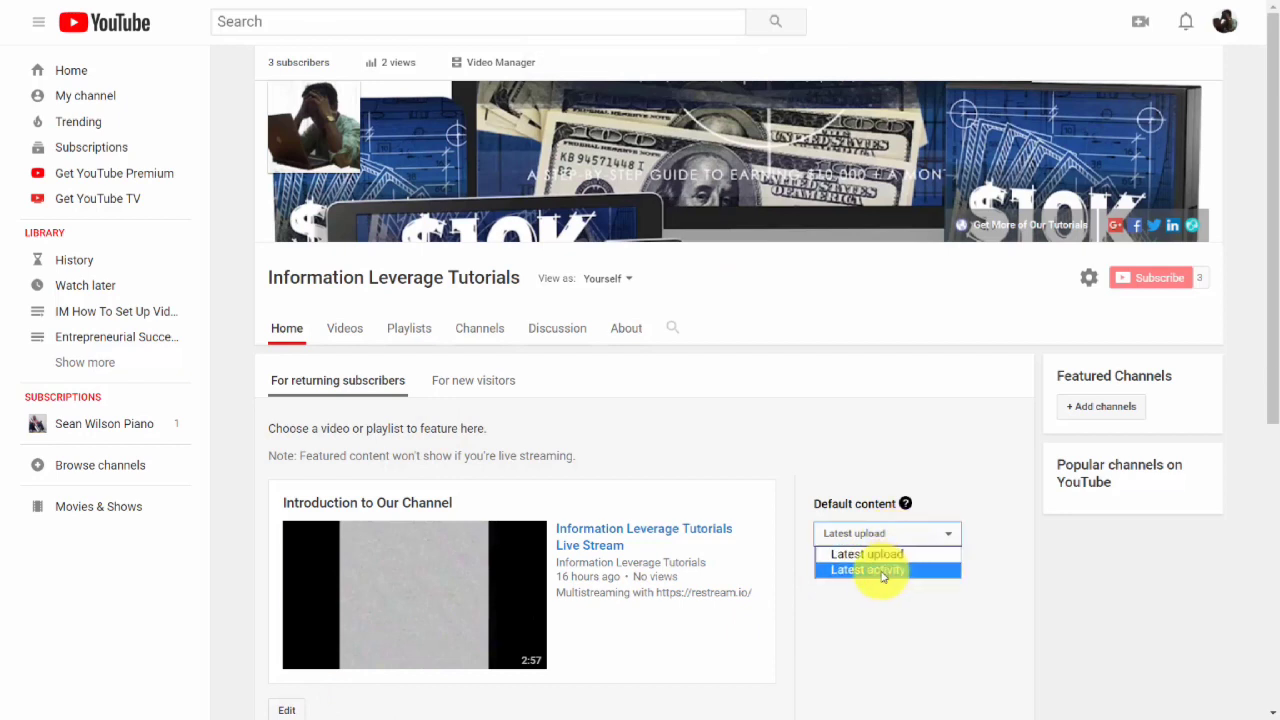
left_click(882, 571)
left_click(880, 540)
left_click(880, 554)
scroll(880, 557, "down", 3)
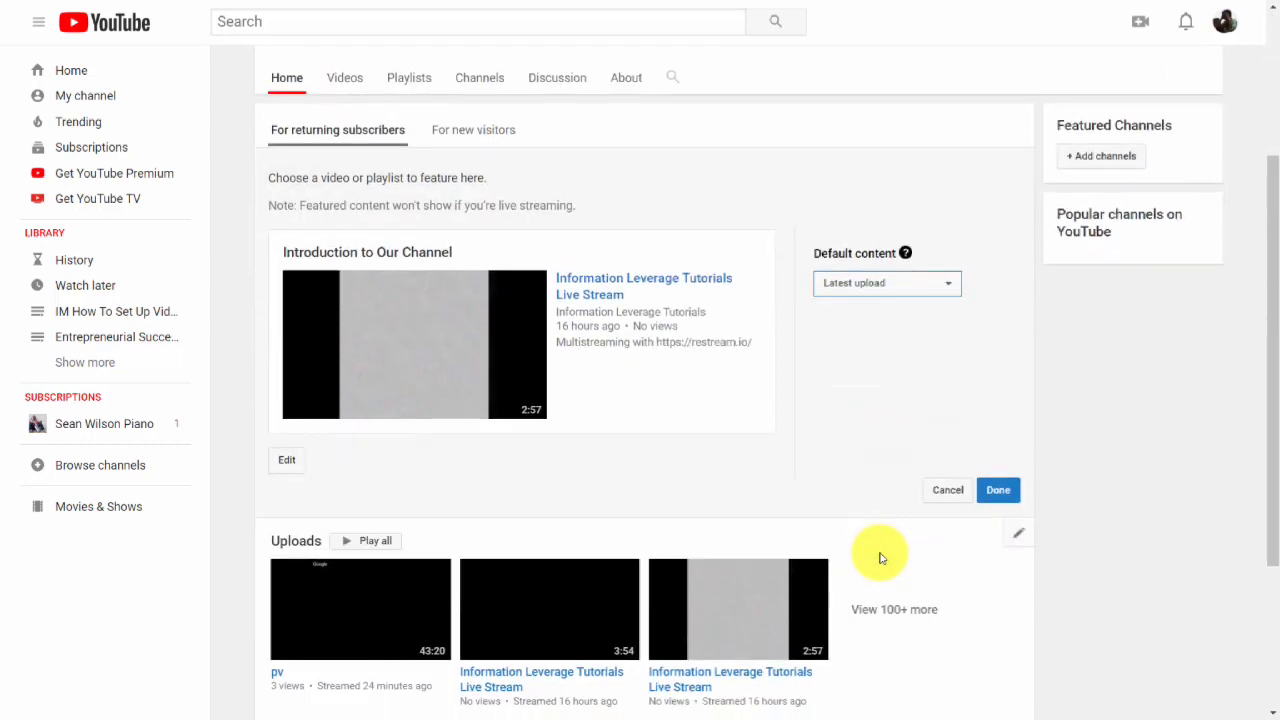
scroll(880, 557, "up", 1)
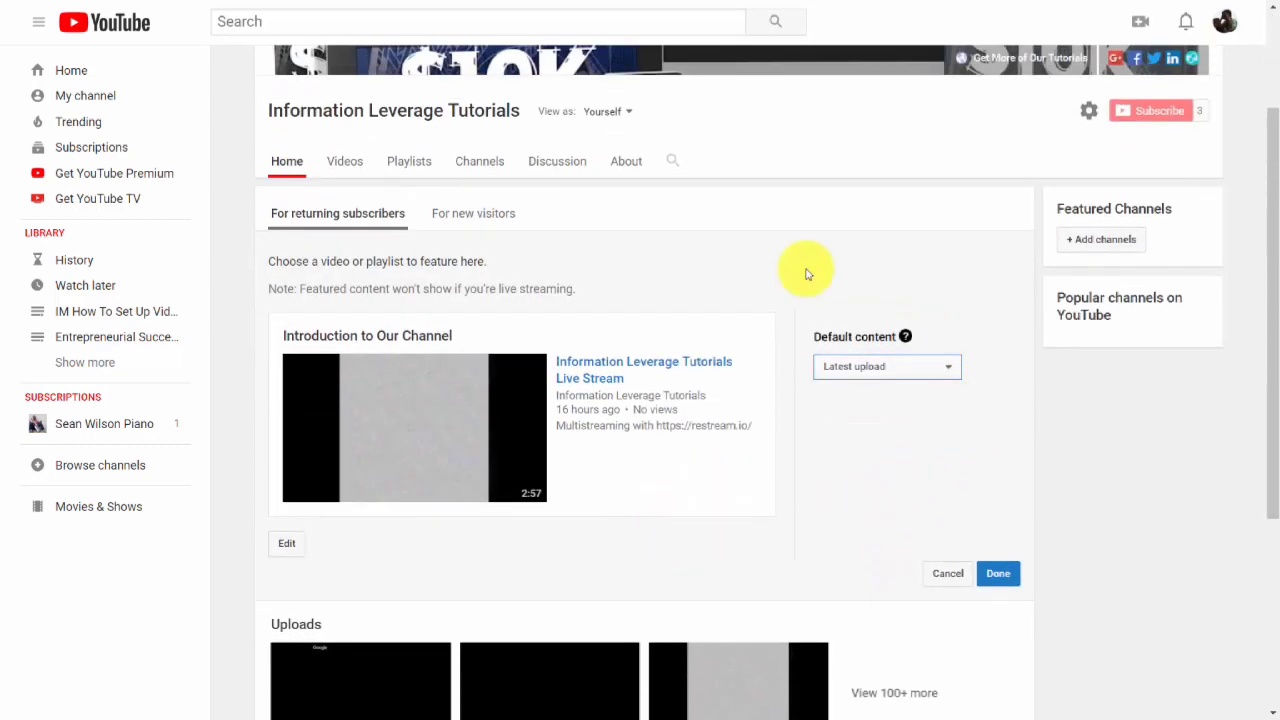
left_click(996, 573)
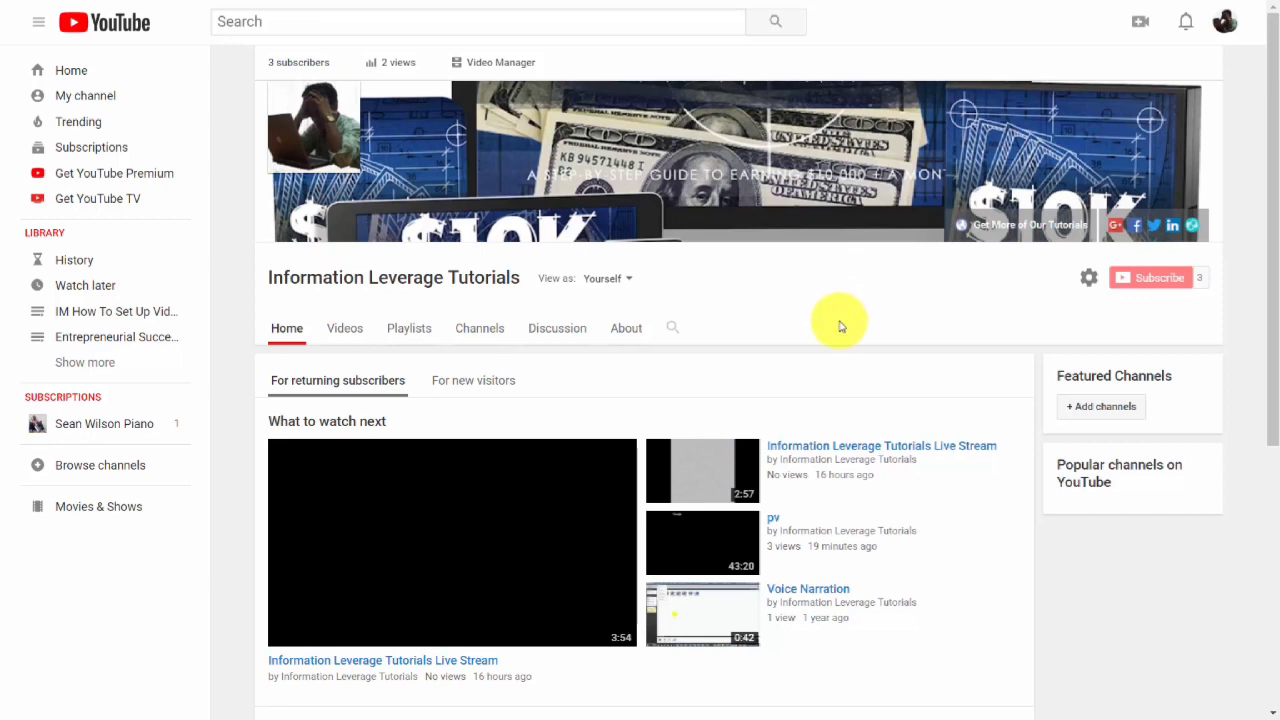
Set the Getresponse3 video as the channel trailer for new visitors.
scroll(835, 324, "down", 1)
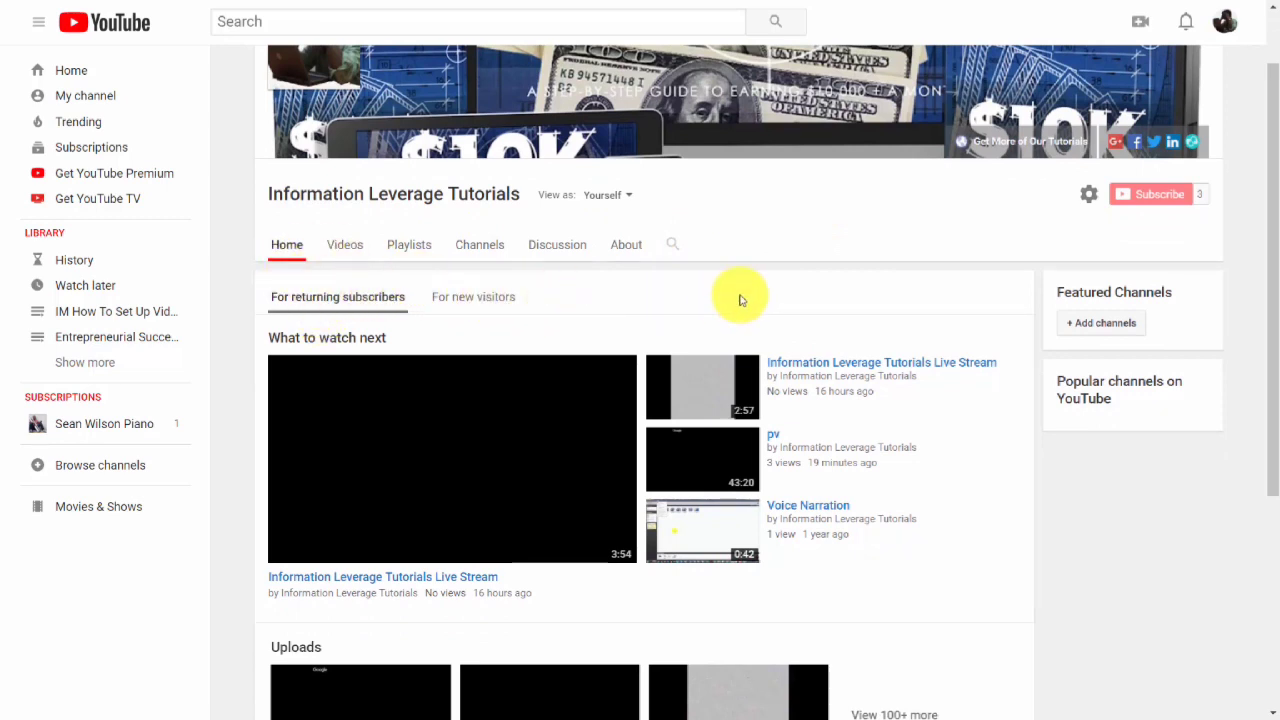
scroll(740, 296, "down", 1)
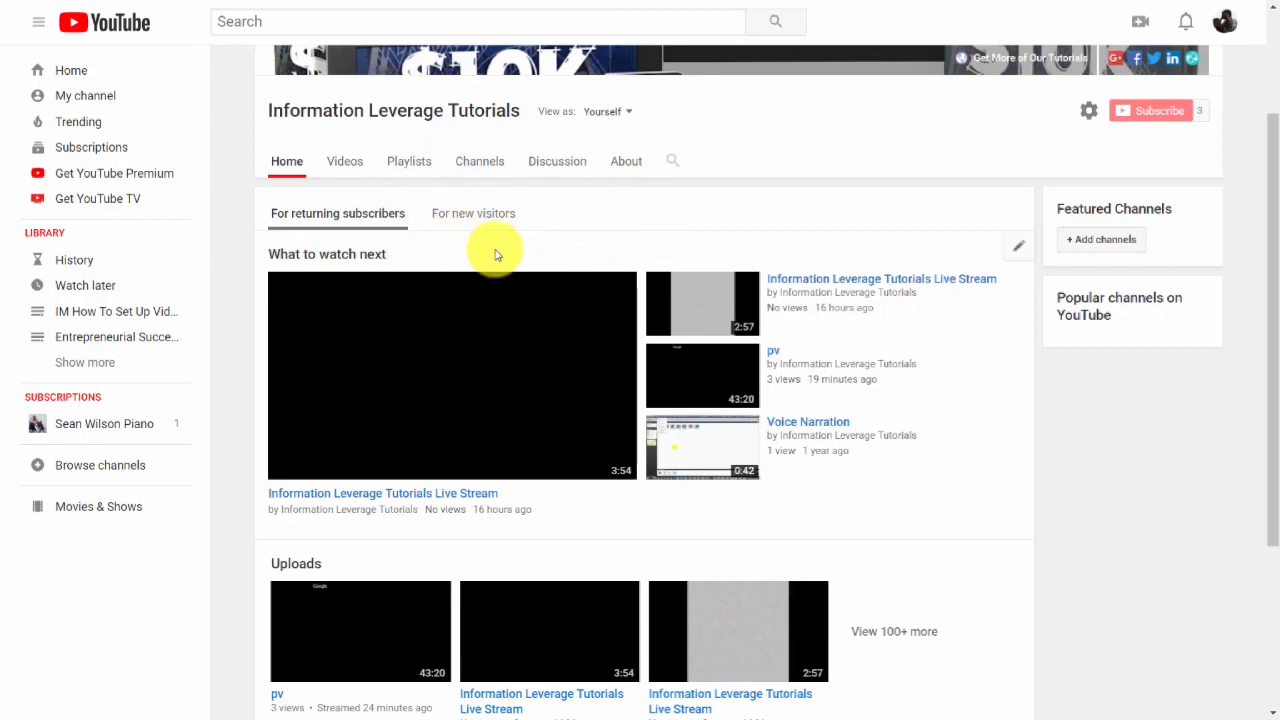
left_click(471, 217)
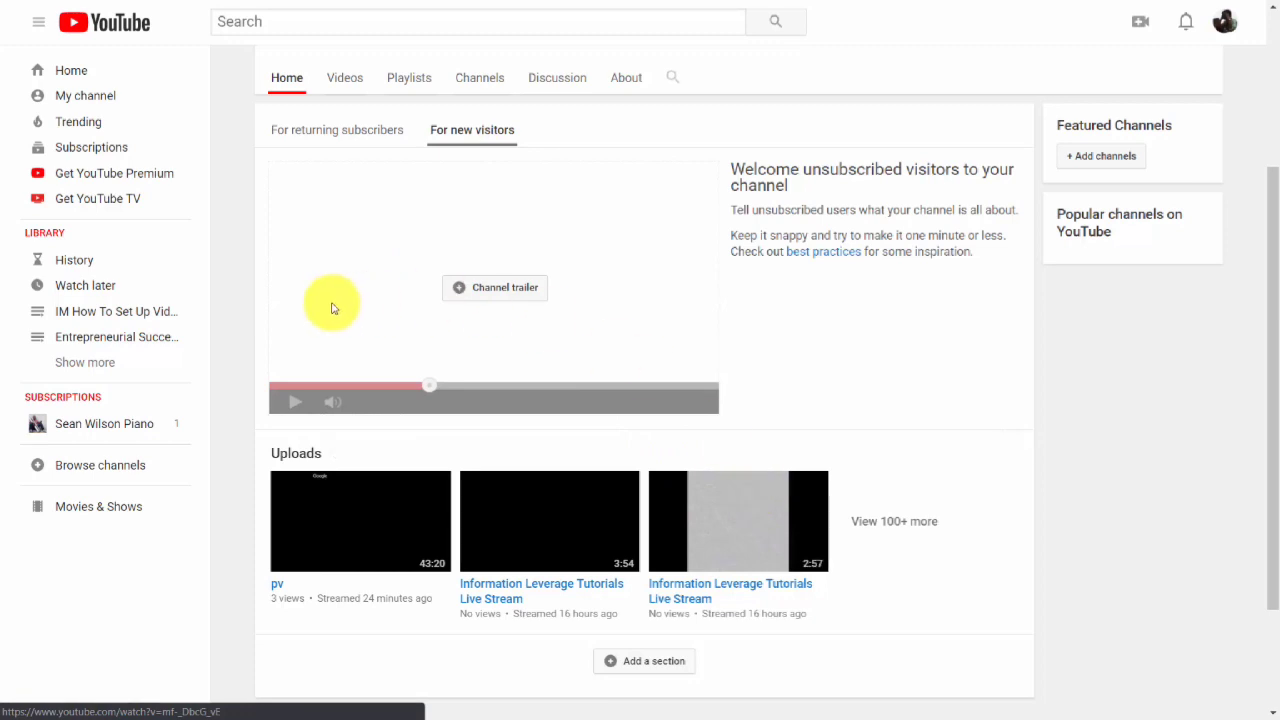
left_click(485, 289)
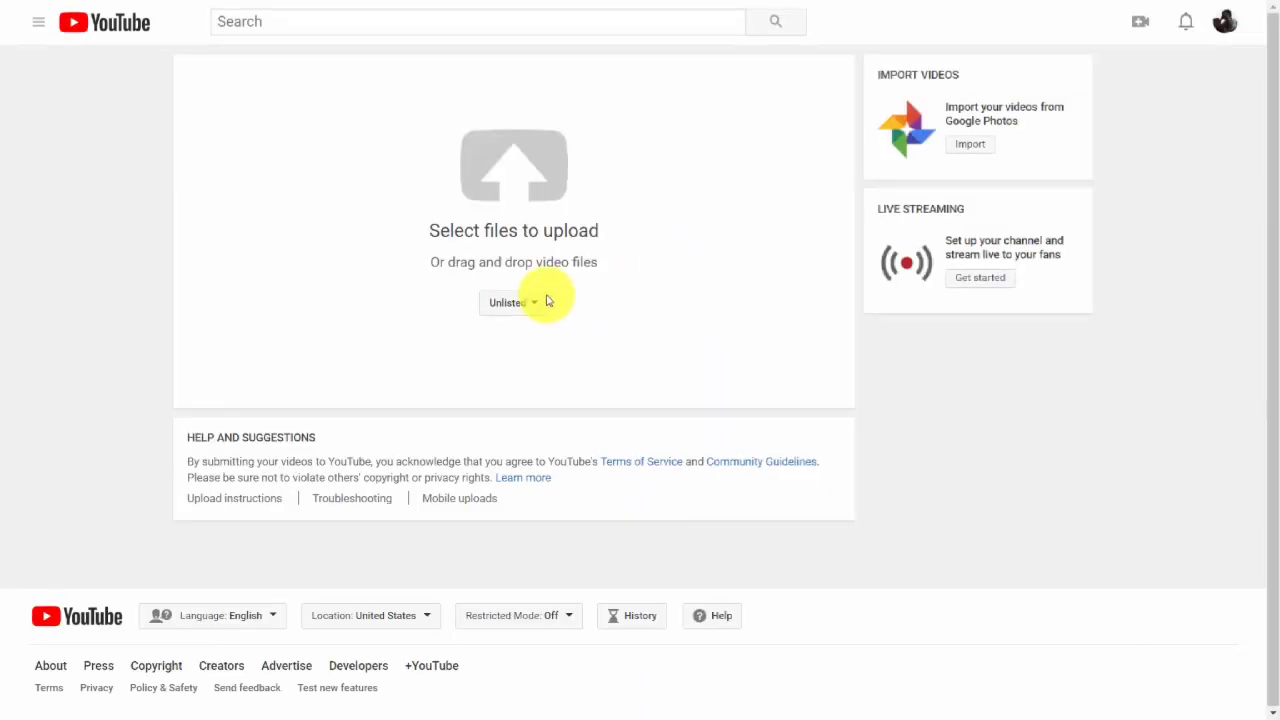
left_click(537, 301)
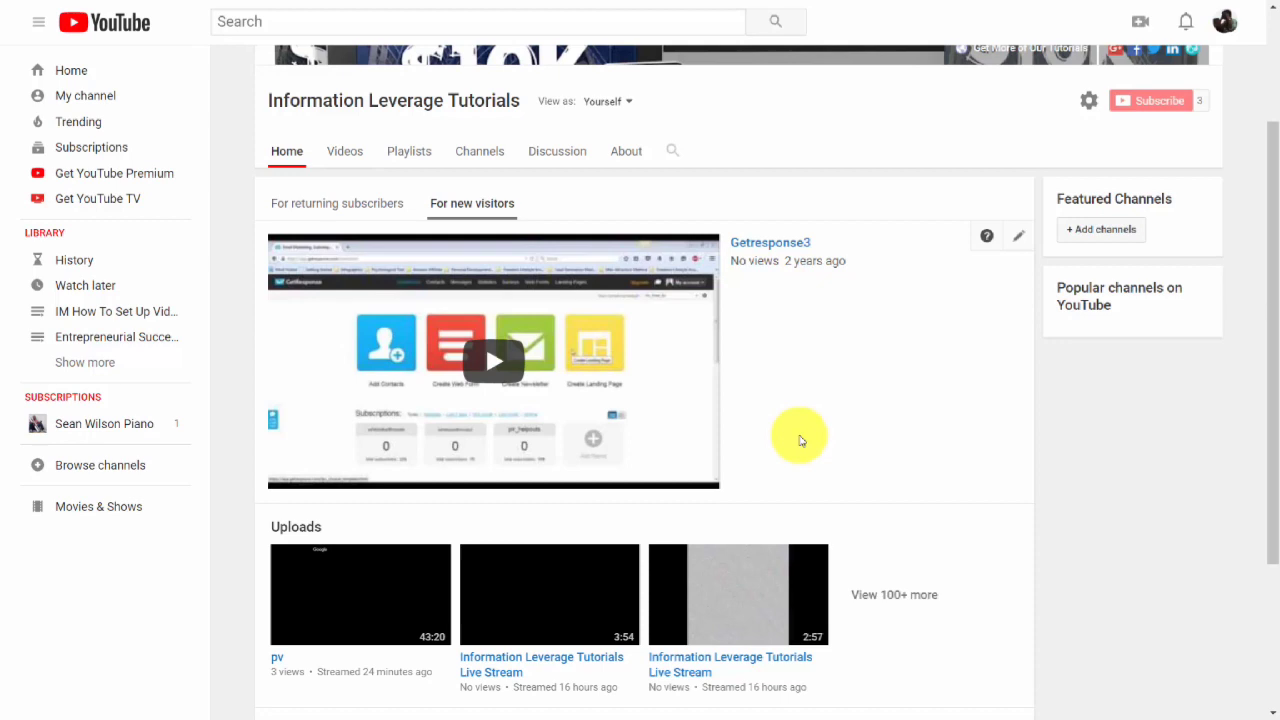
scroll(815, 370, "up", 2)
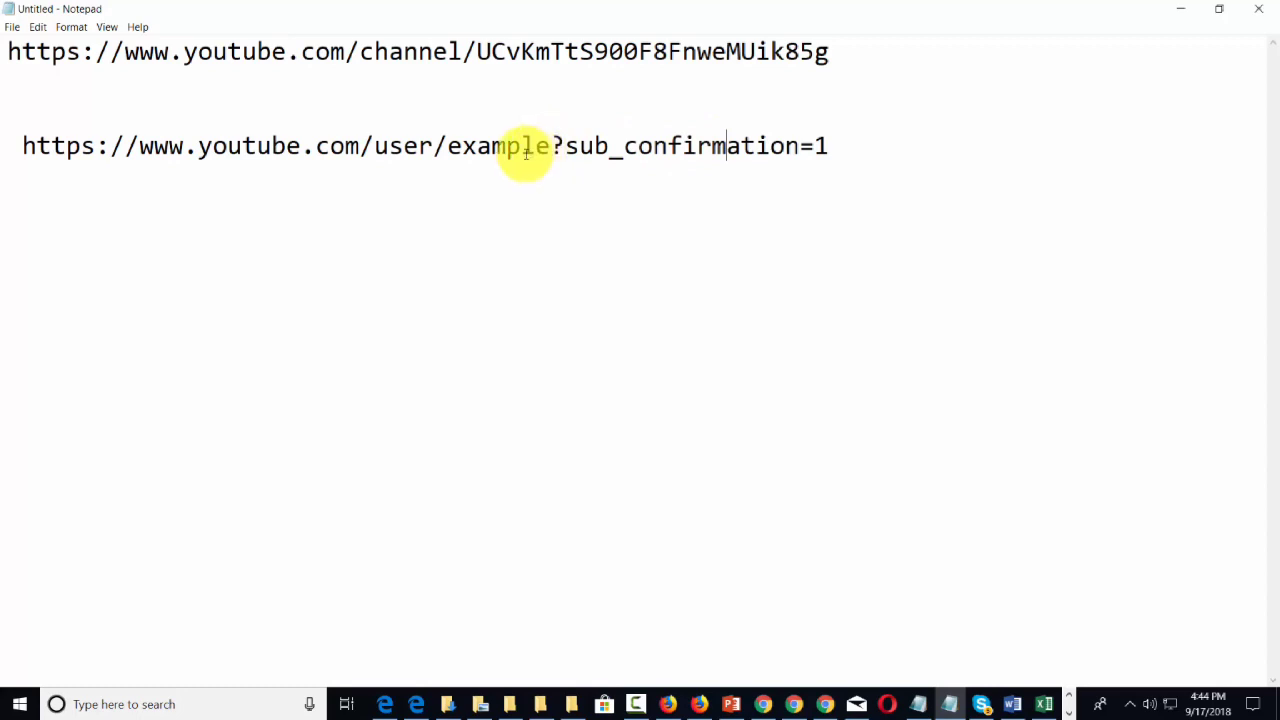
In Notepad, copy ?sub_confirmation=1 and append it to the end of the channel URL.
left_click_drag(555, 145, 832, 147)
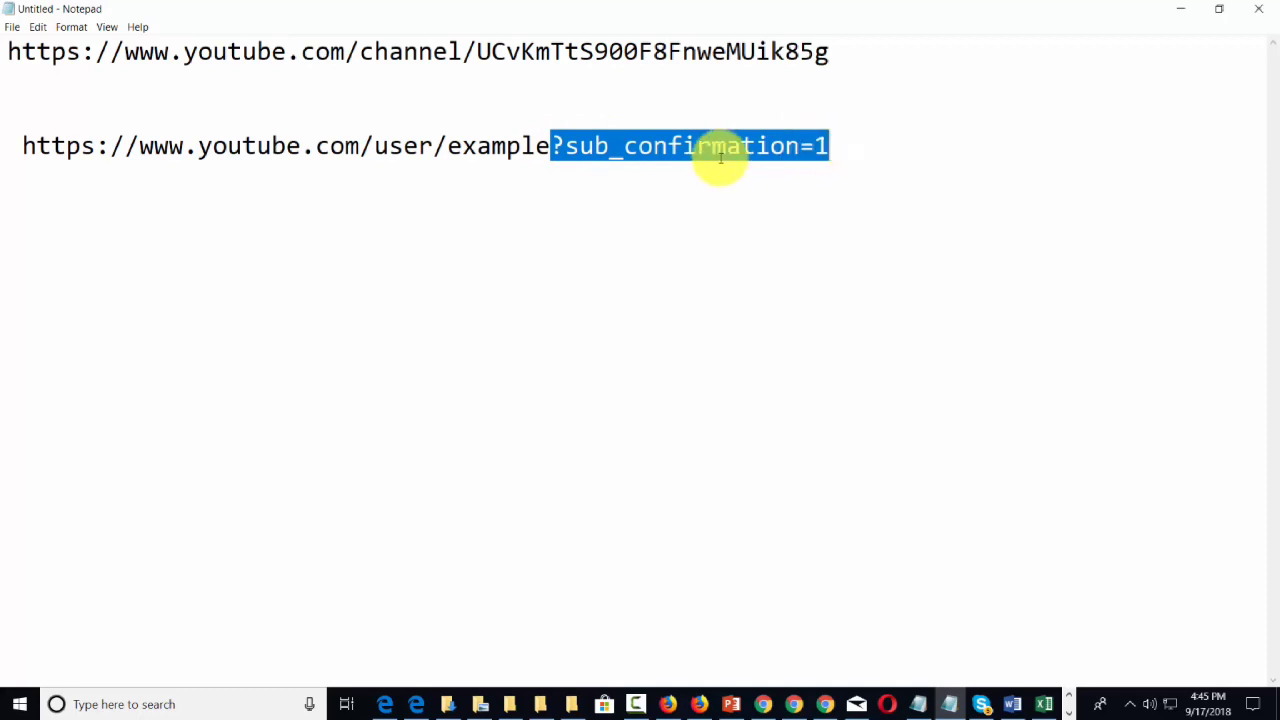
right_click(714, 160)
left_click(750, 205)
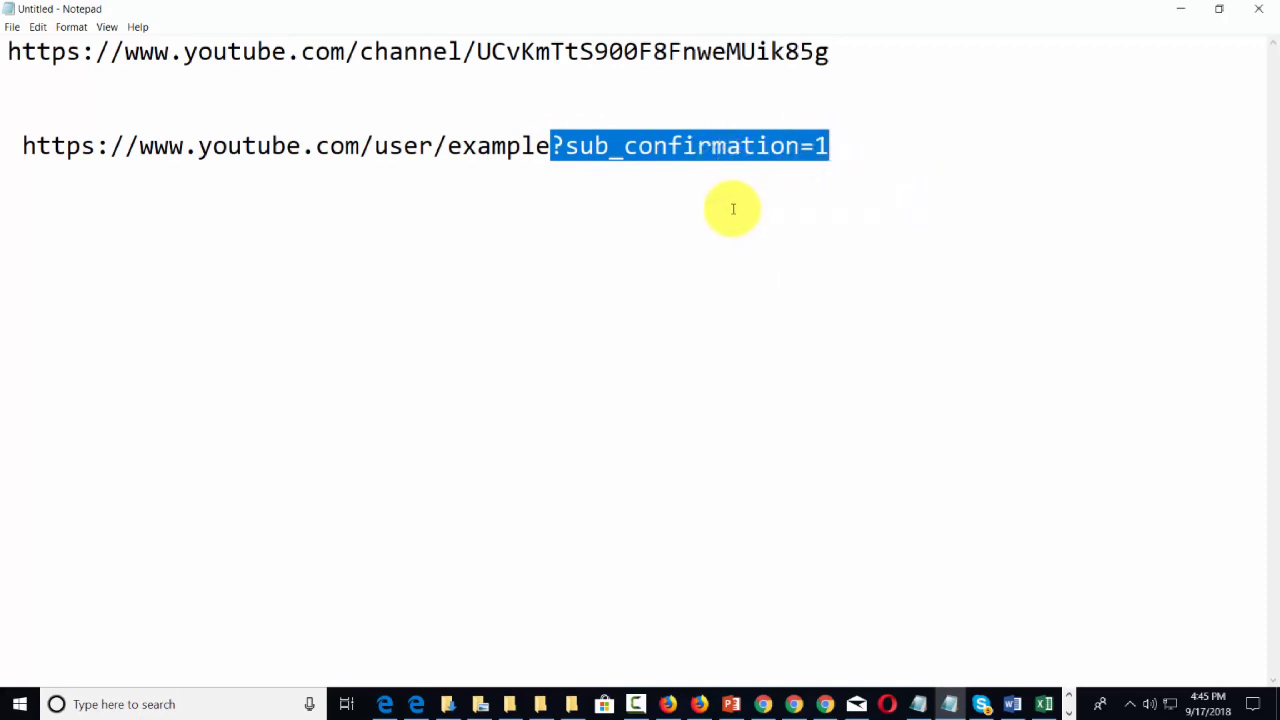
left_click(828, 51)
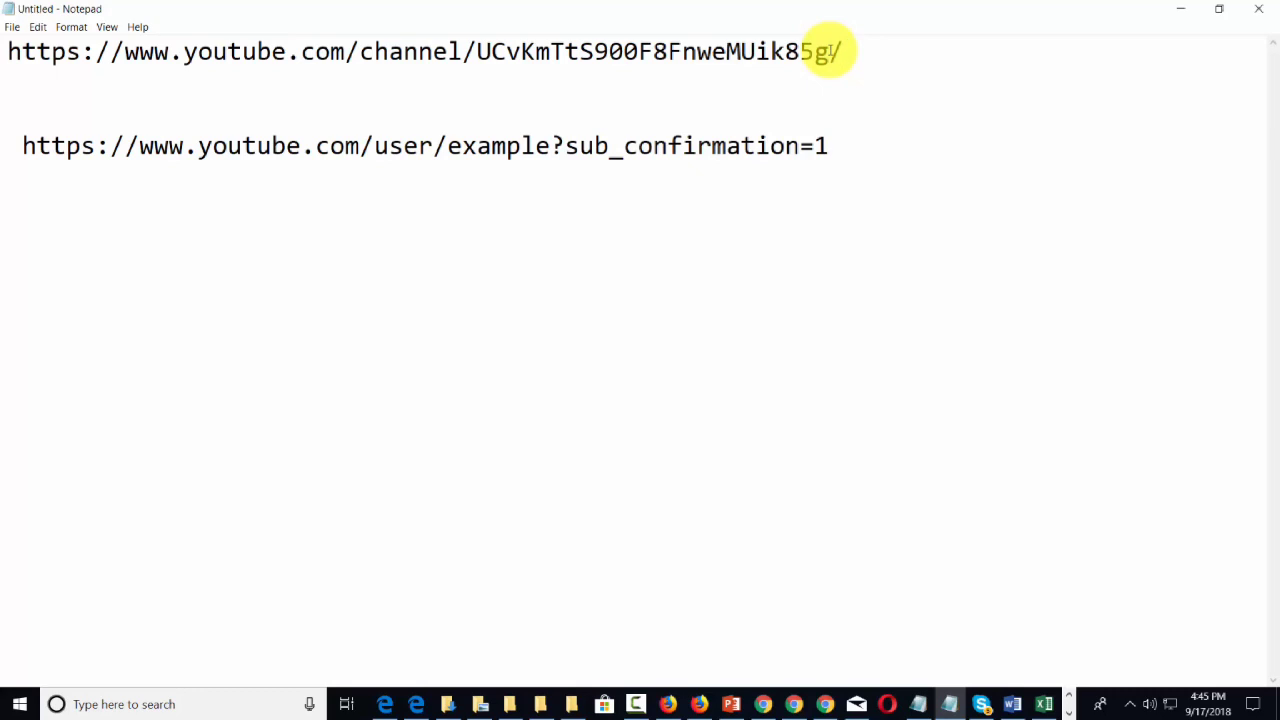
key("ctrl+v")
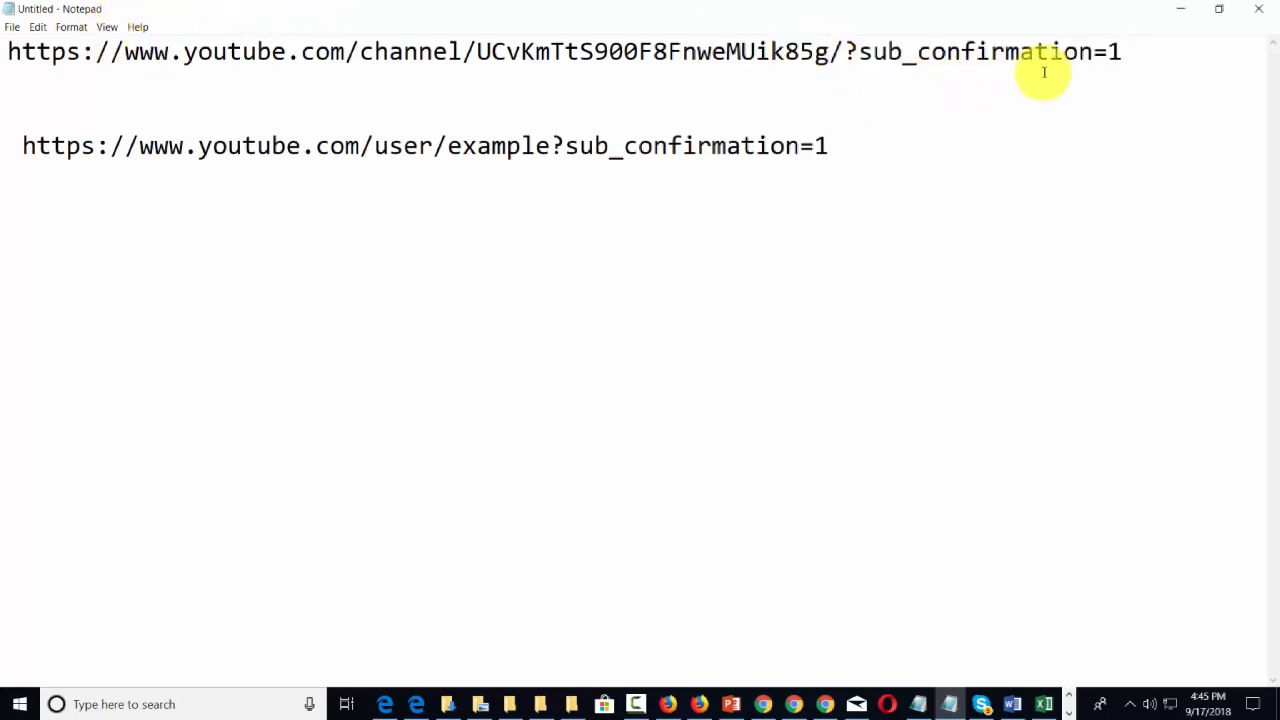
Test the full subscription link by opening it in a private Edge window, dismissing the confirmation prompt and minimizing the window.
left_click_drag(1130, 53, 9, 52)
right_click(10, 51)
left_click(37, 94)
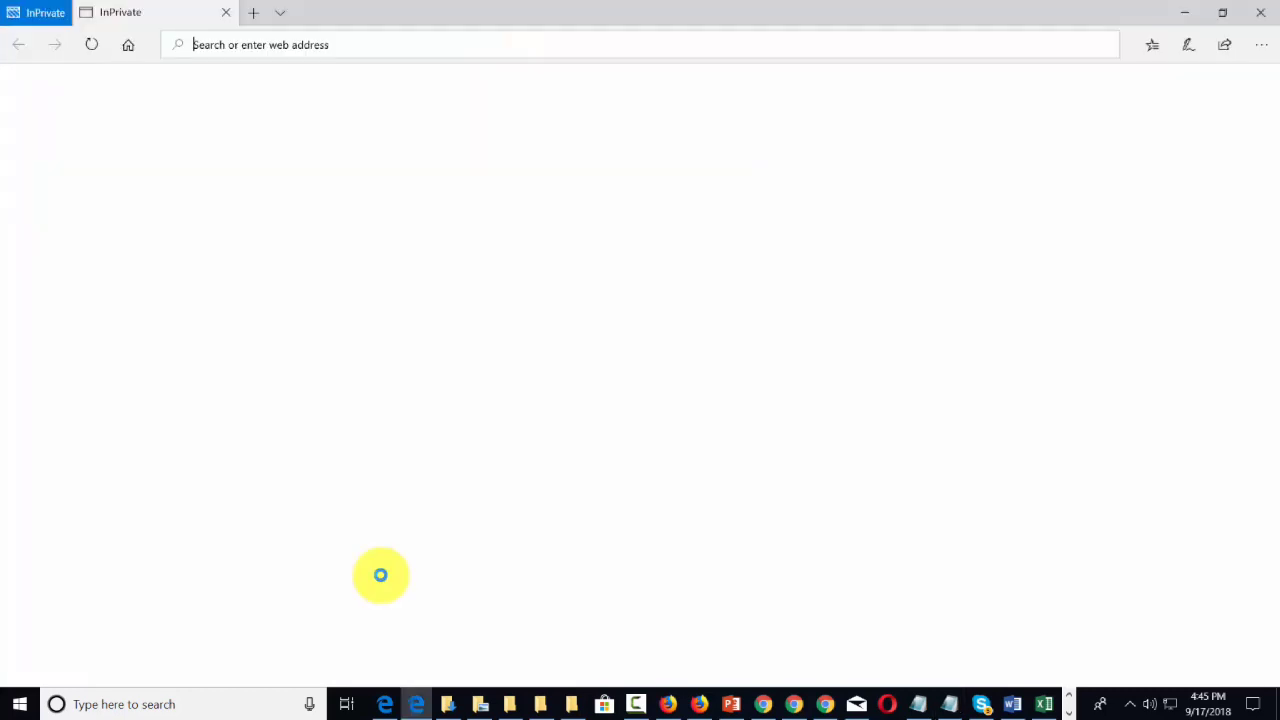
left_click(212, 46)
right_click(212, 46)
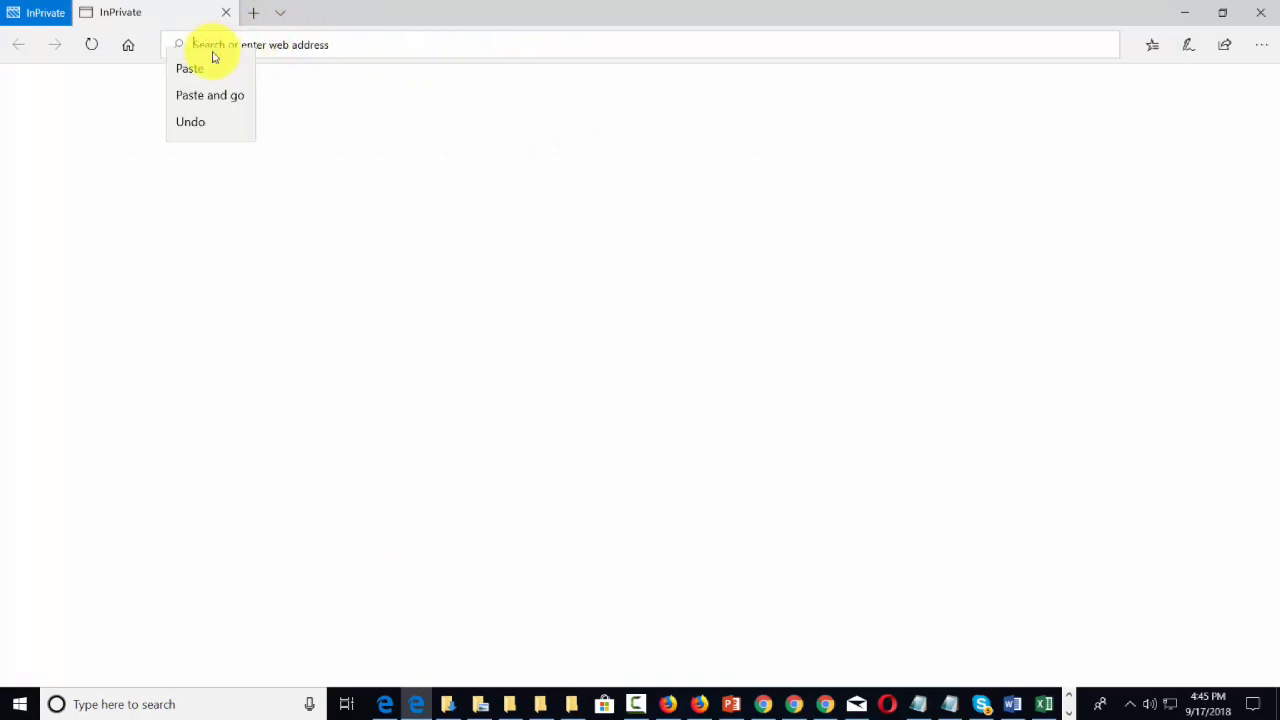
left_click(225, 93)
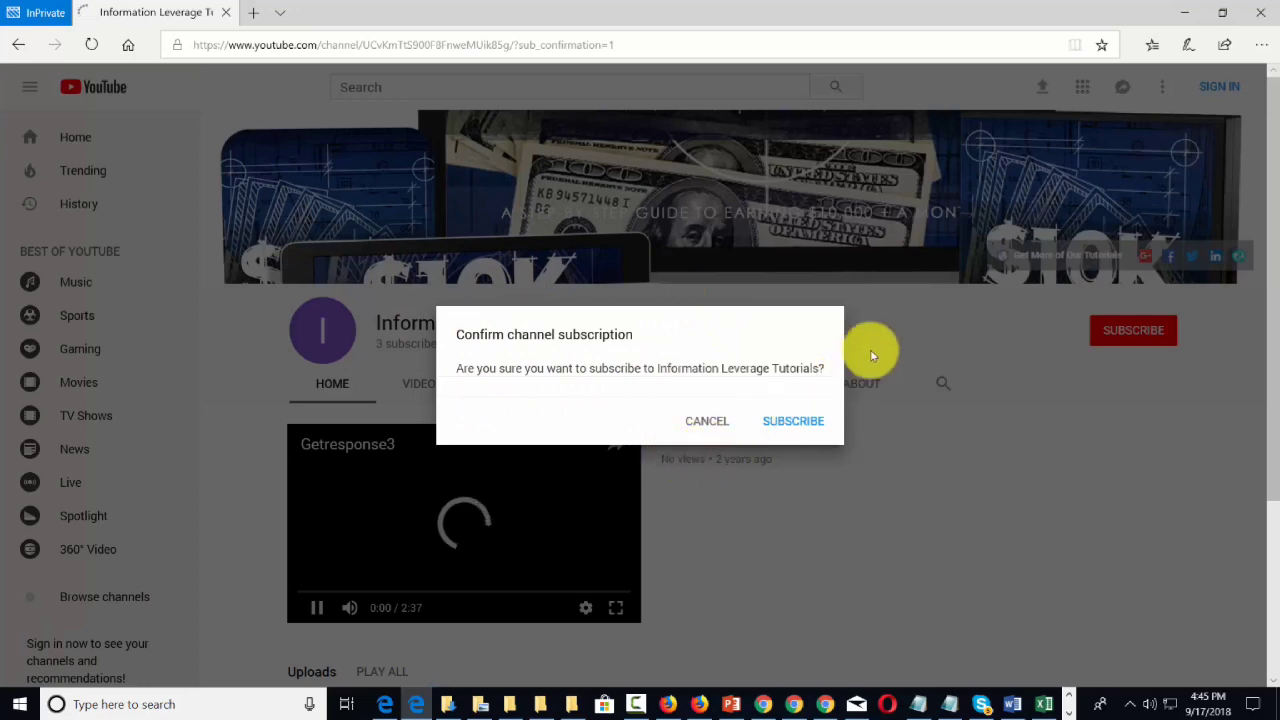
left_click(320, 604)
left_click(322, 609)
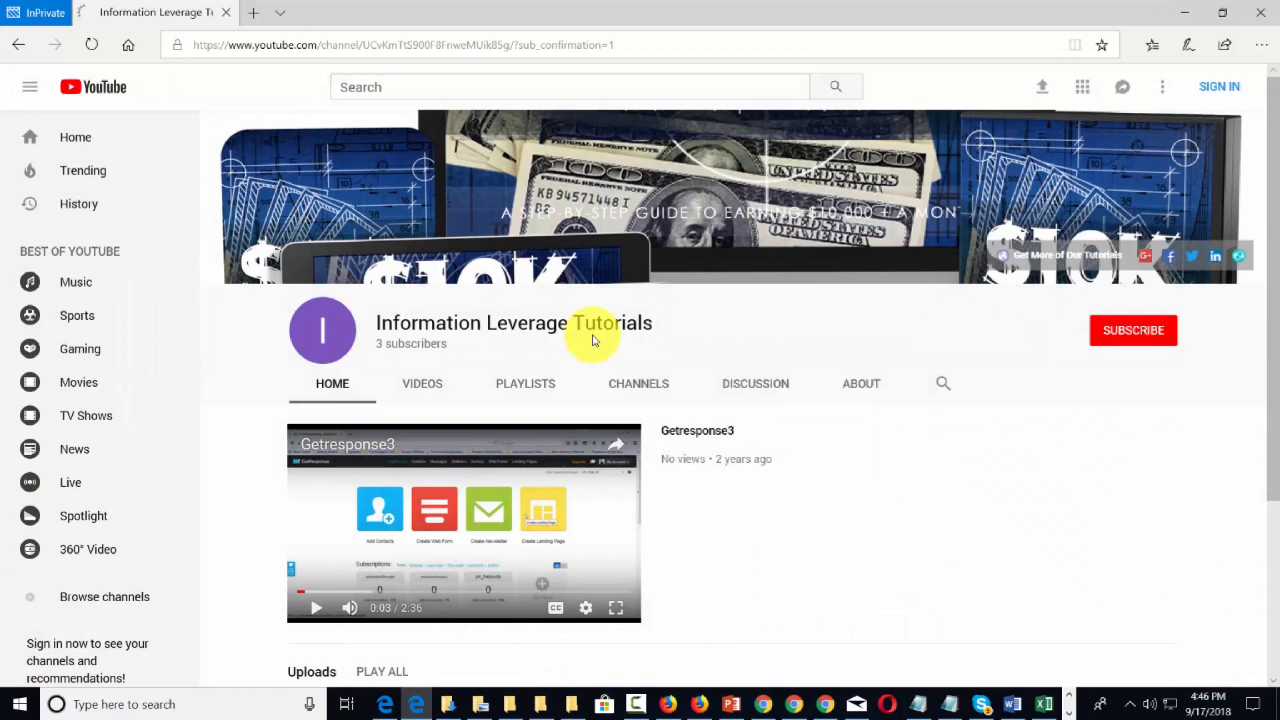
left_click(1185, 13)
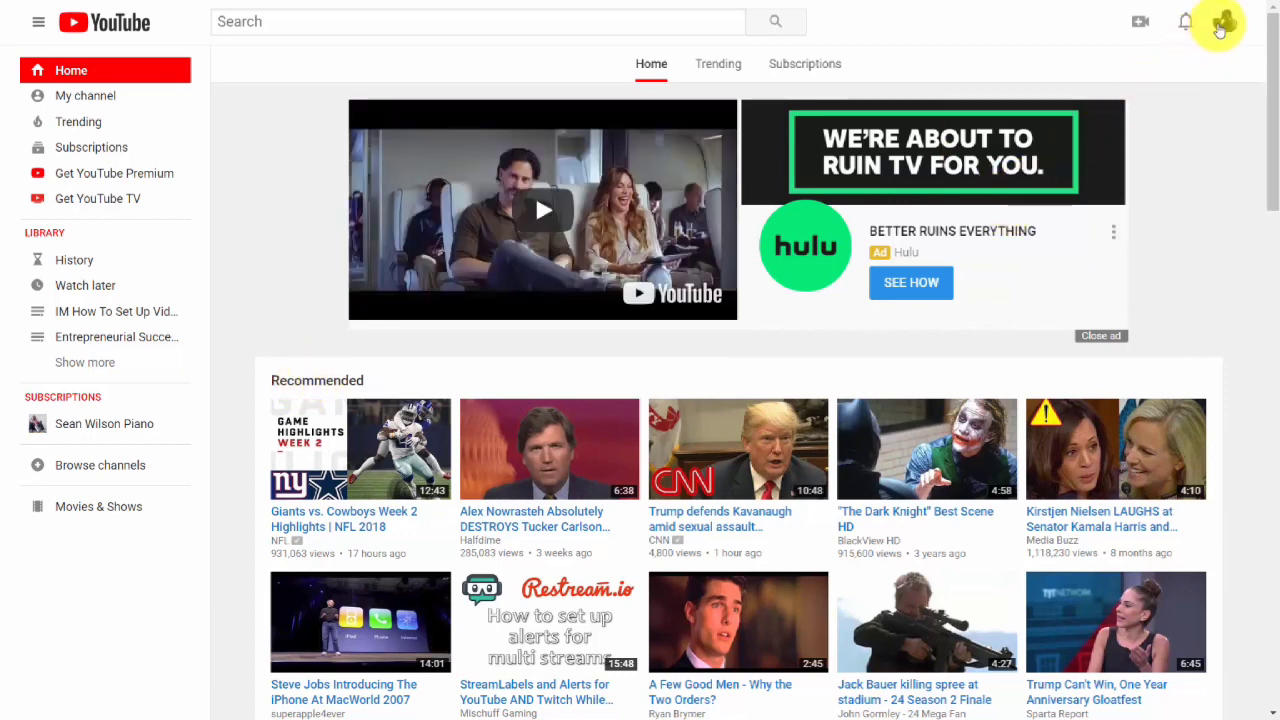
Open Creator Studio and start editing the Test Now video.
left_click(1224, 26)
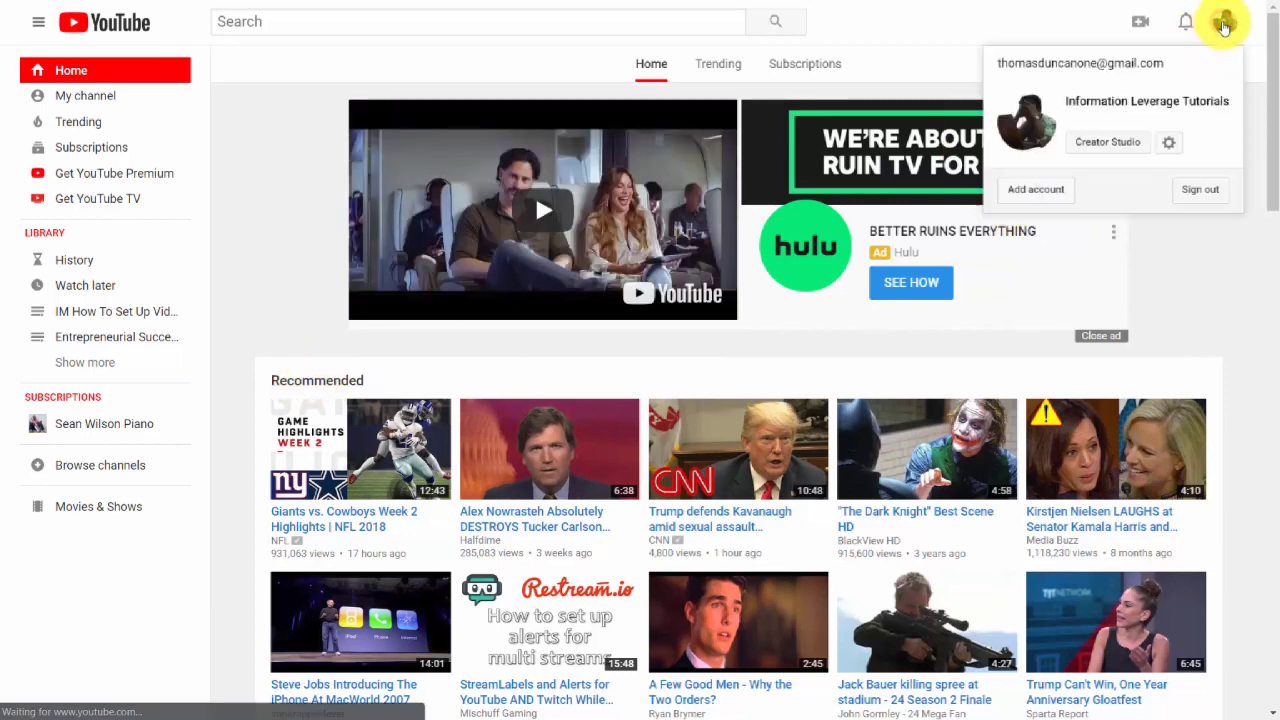
left_click(1110, 146)
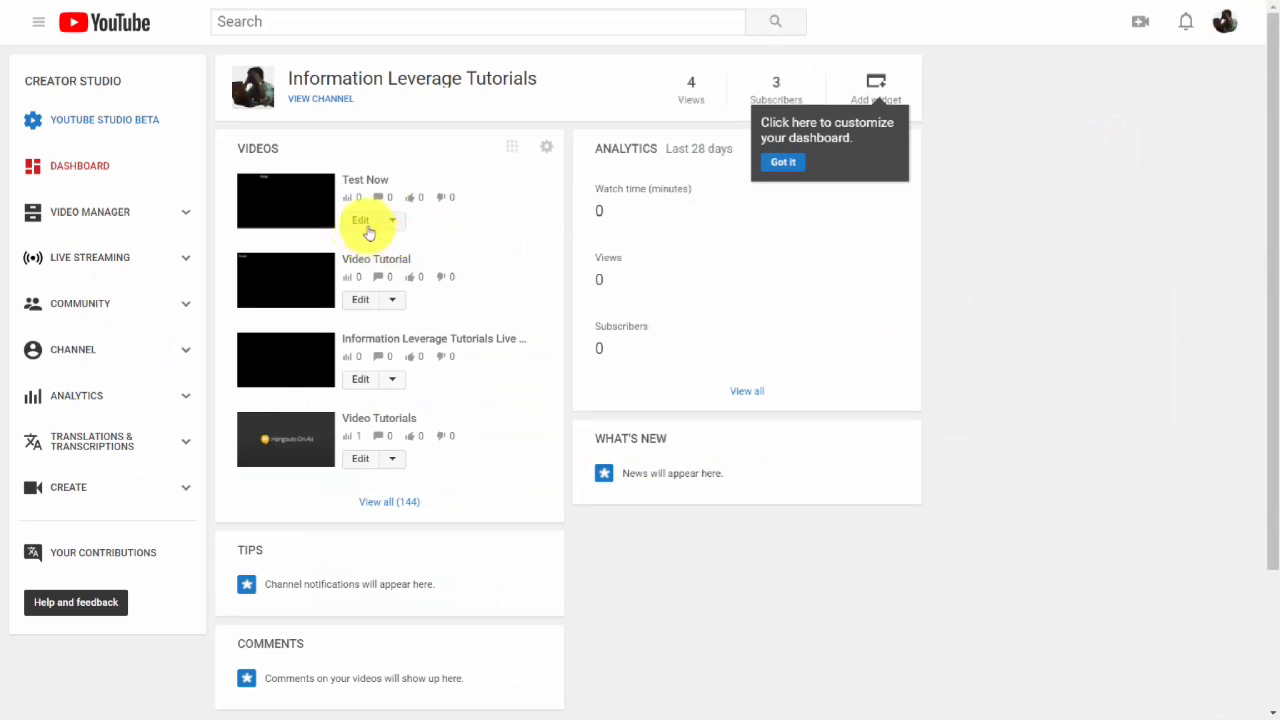
left_click(363, 222)
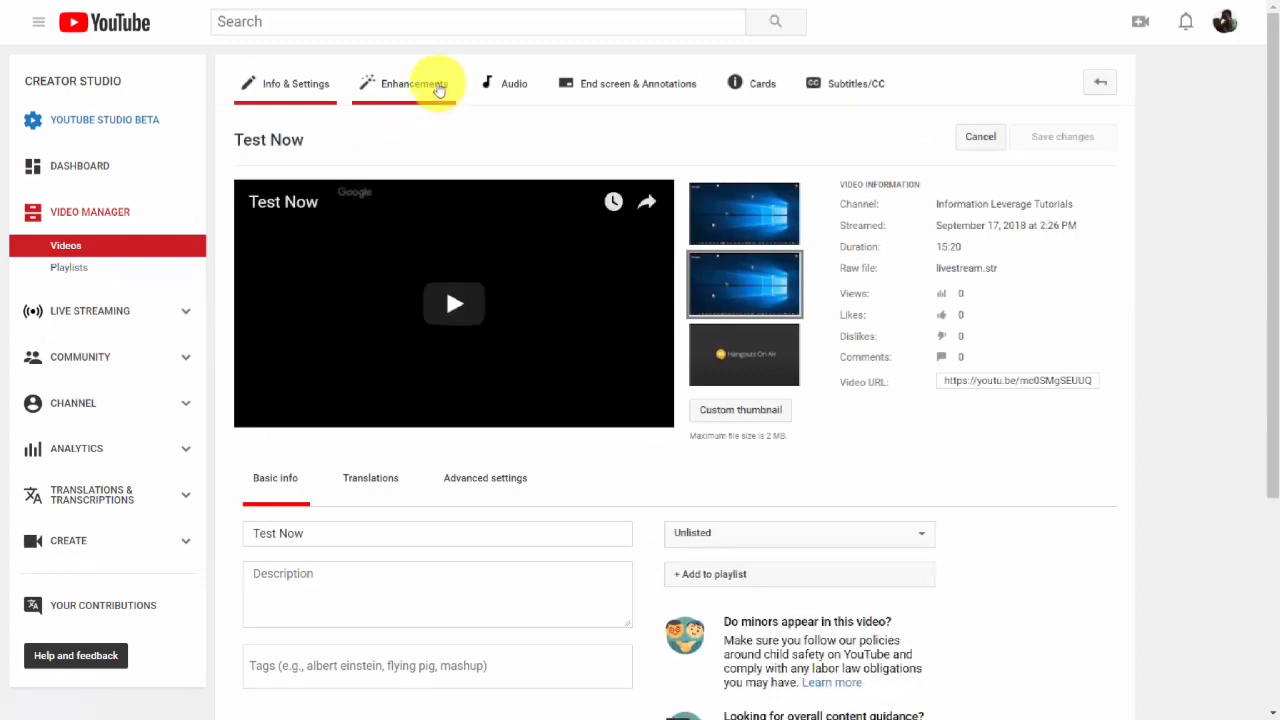
Open the Blur faces editor for the video, select all detected faces, deselect them, and close it.
left_click(427, 88)
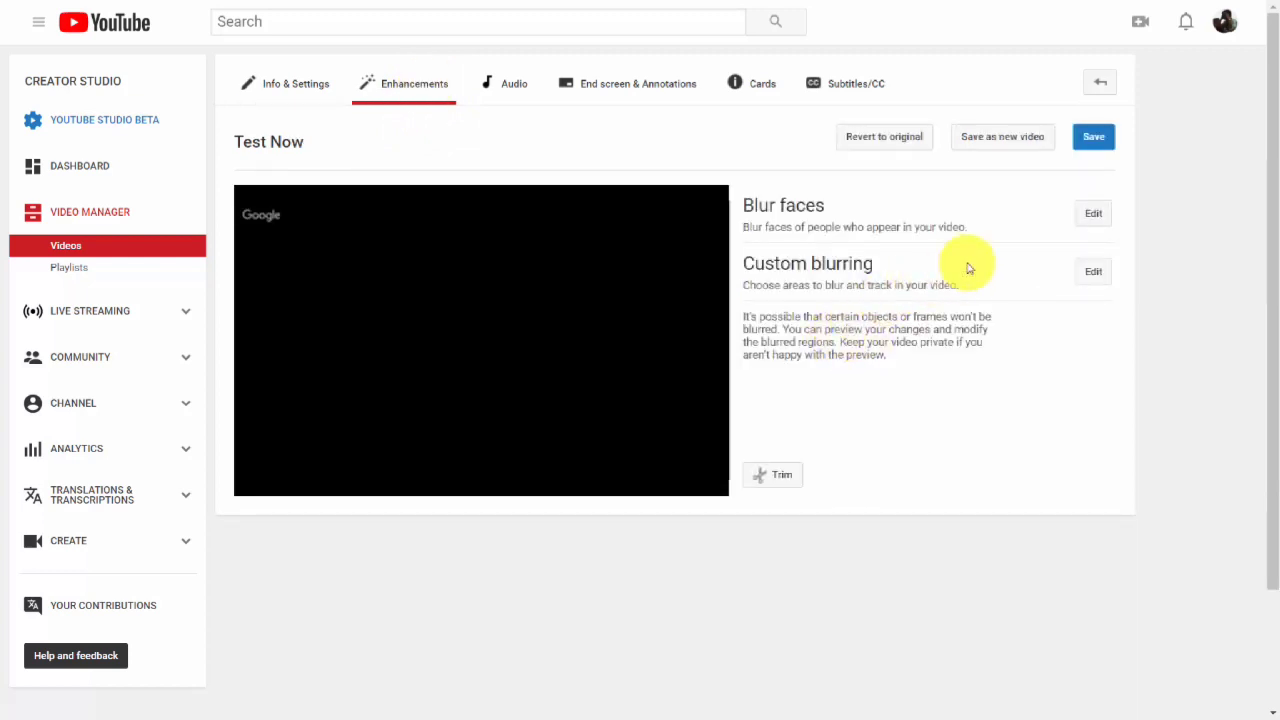
left_click(1093, 217)
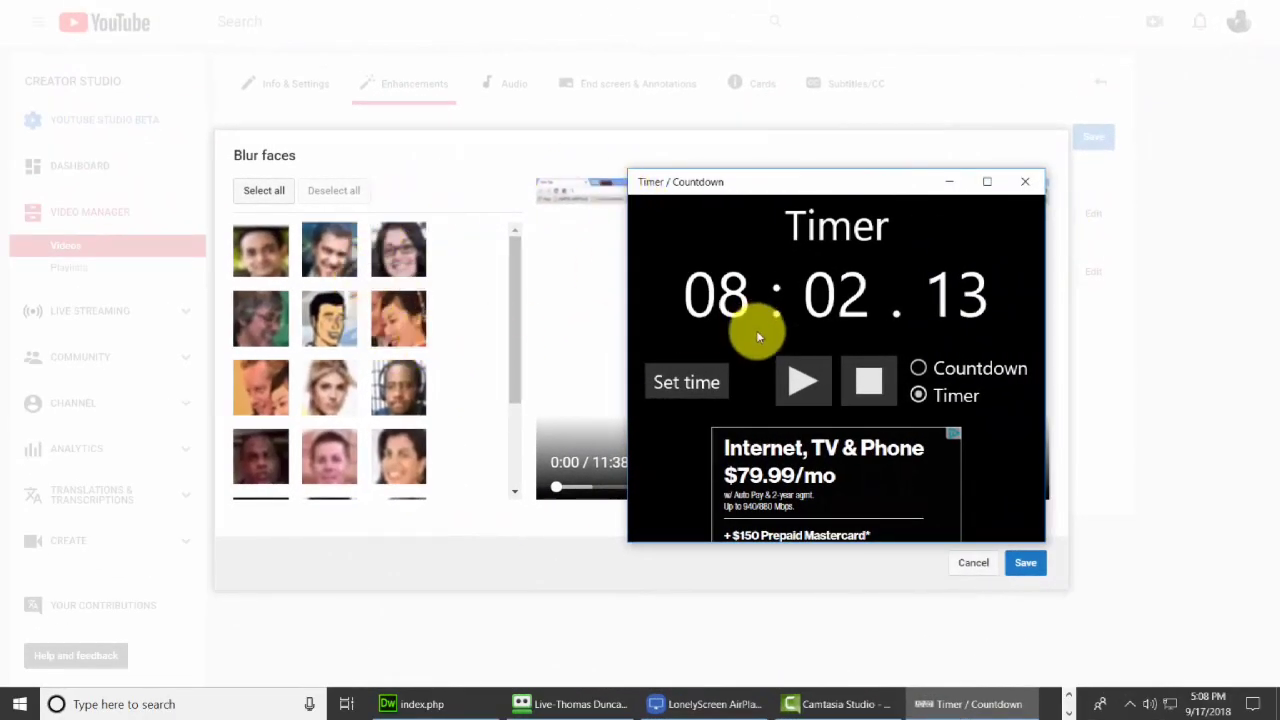
left_click(1023, 183)
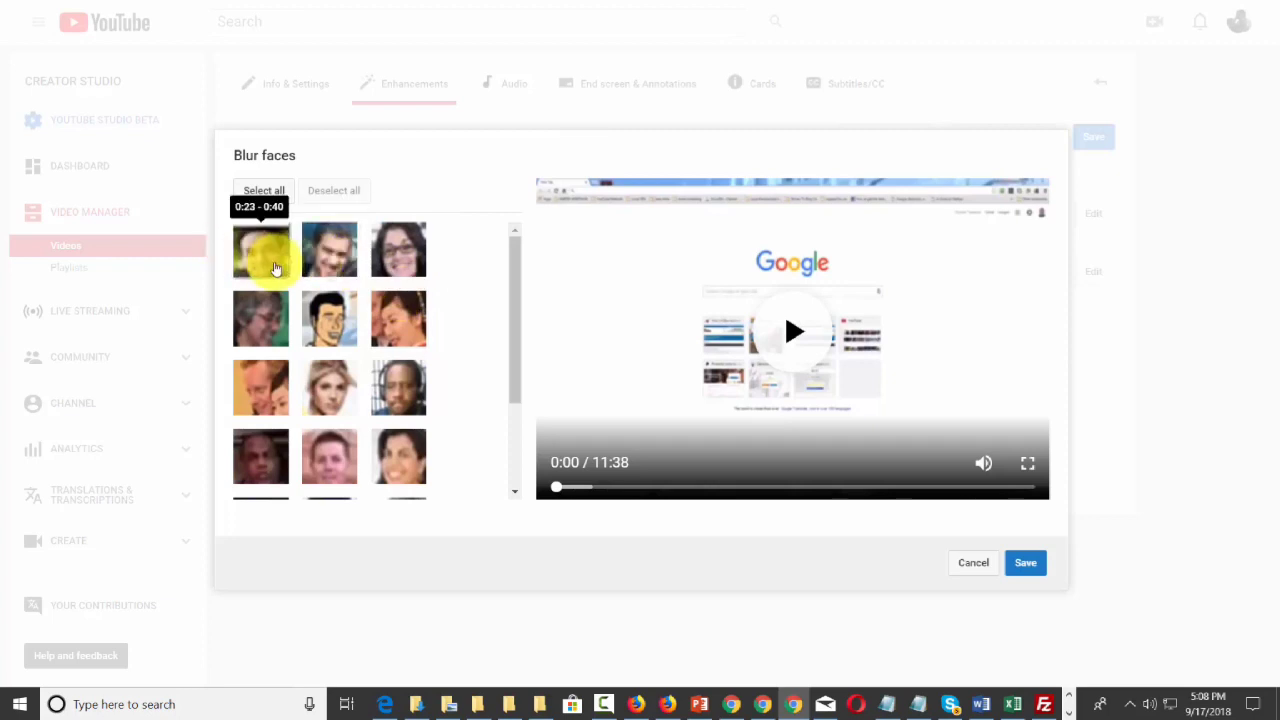
left_click(279, 191)
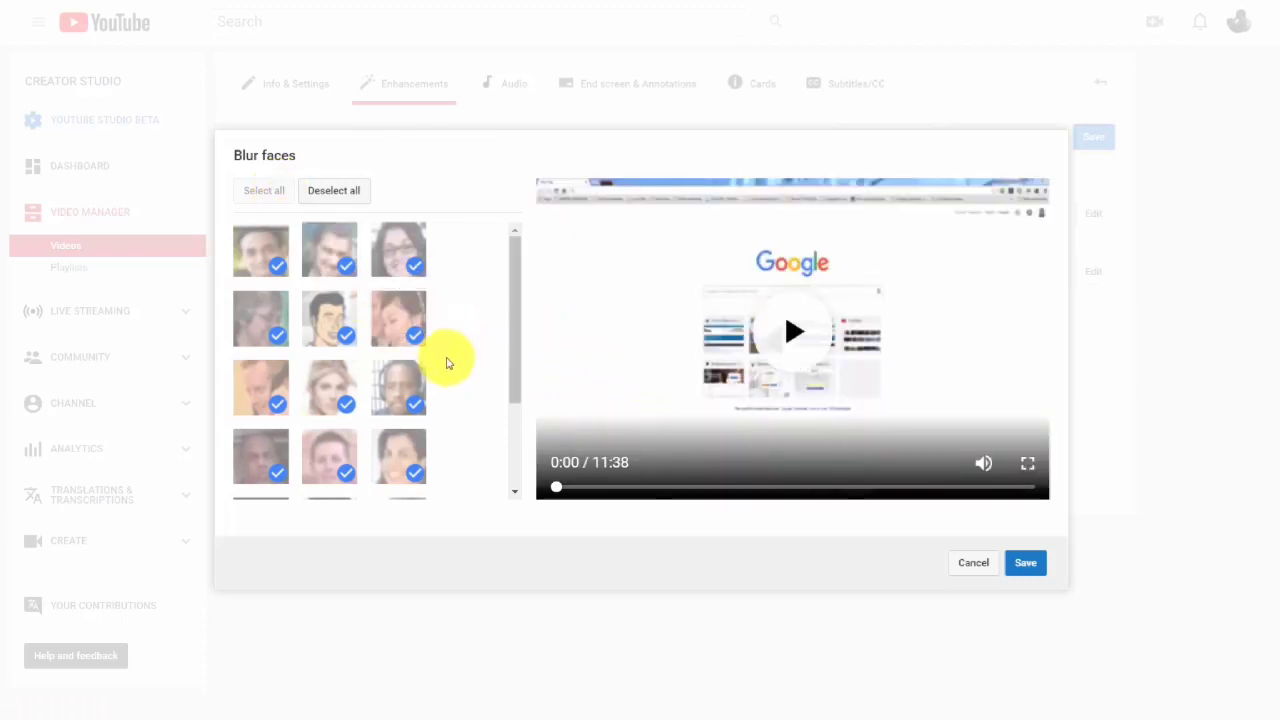
left_click(334, 190)
mouse_move(393, 258)
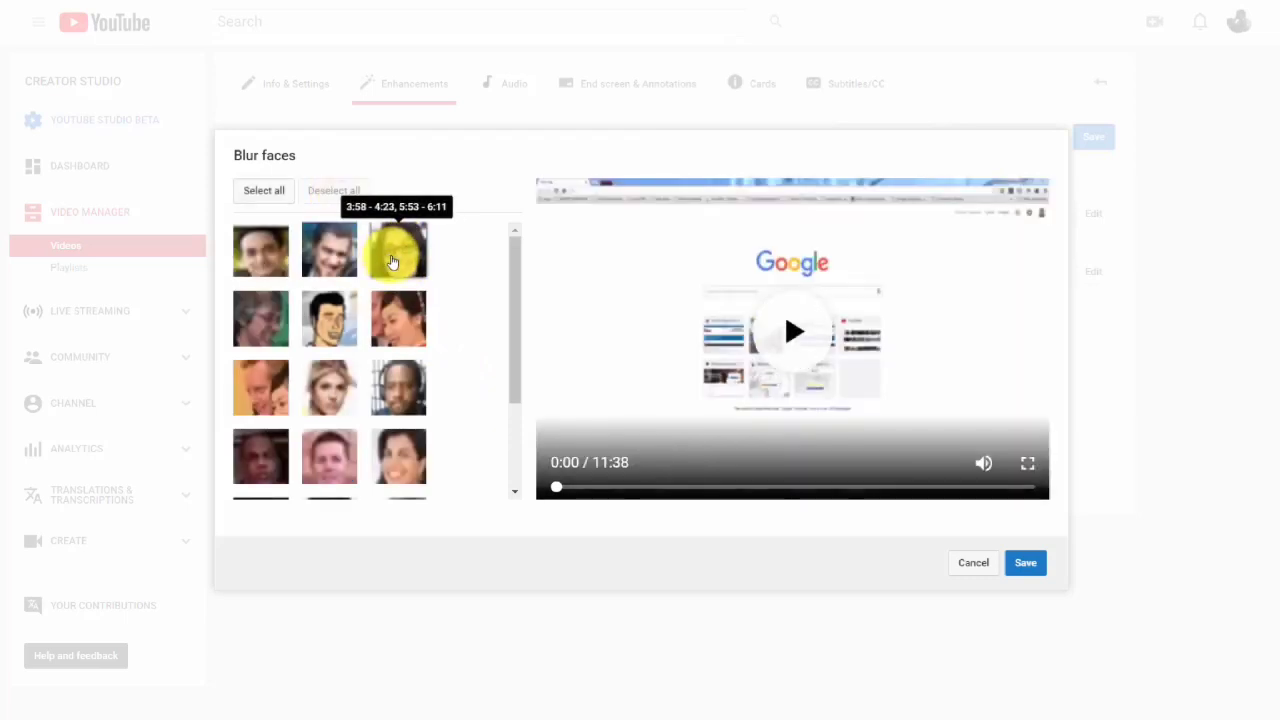
key("Escape")
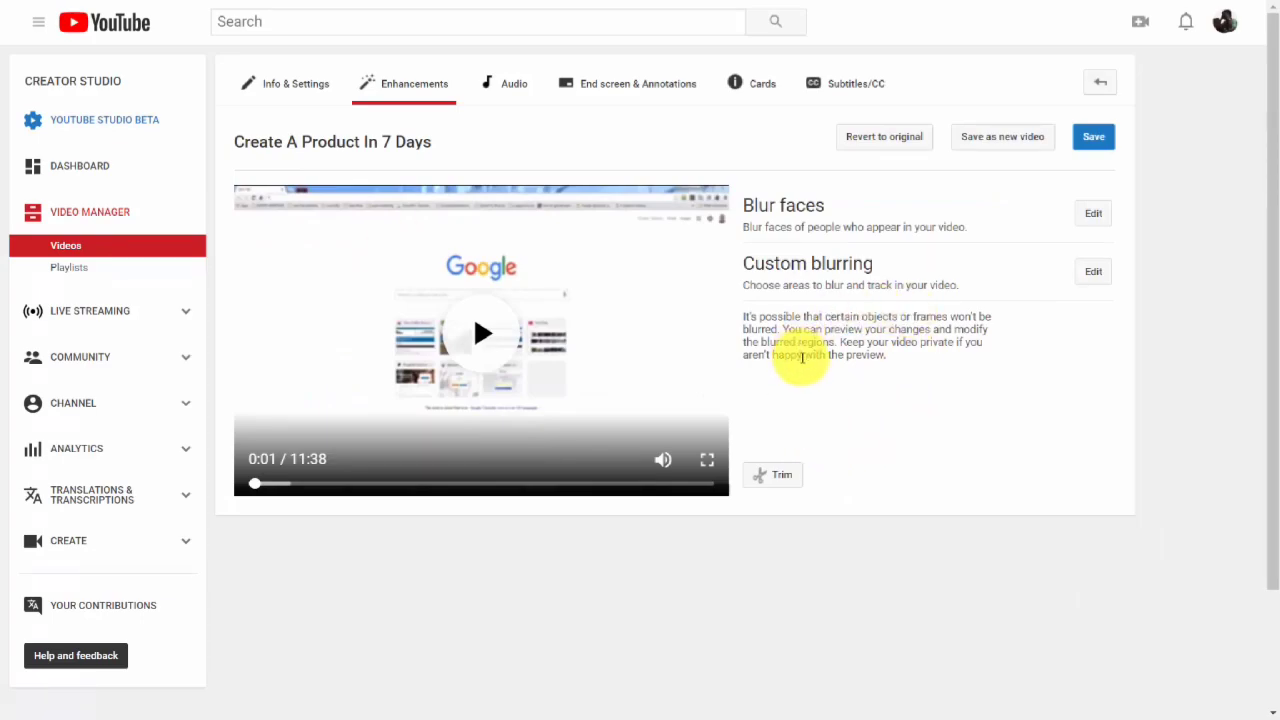
Add a custom blurring region over the upper-left area of the video frame and finish the Custom Blurring editor.
left_click(1090, 272)
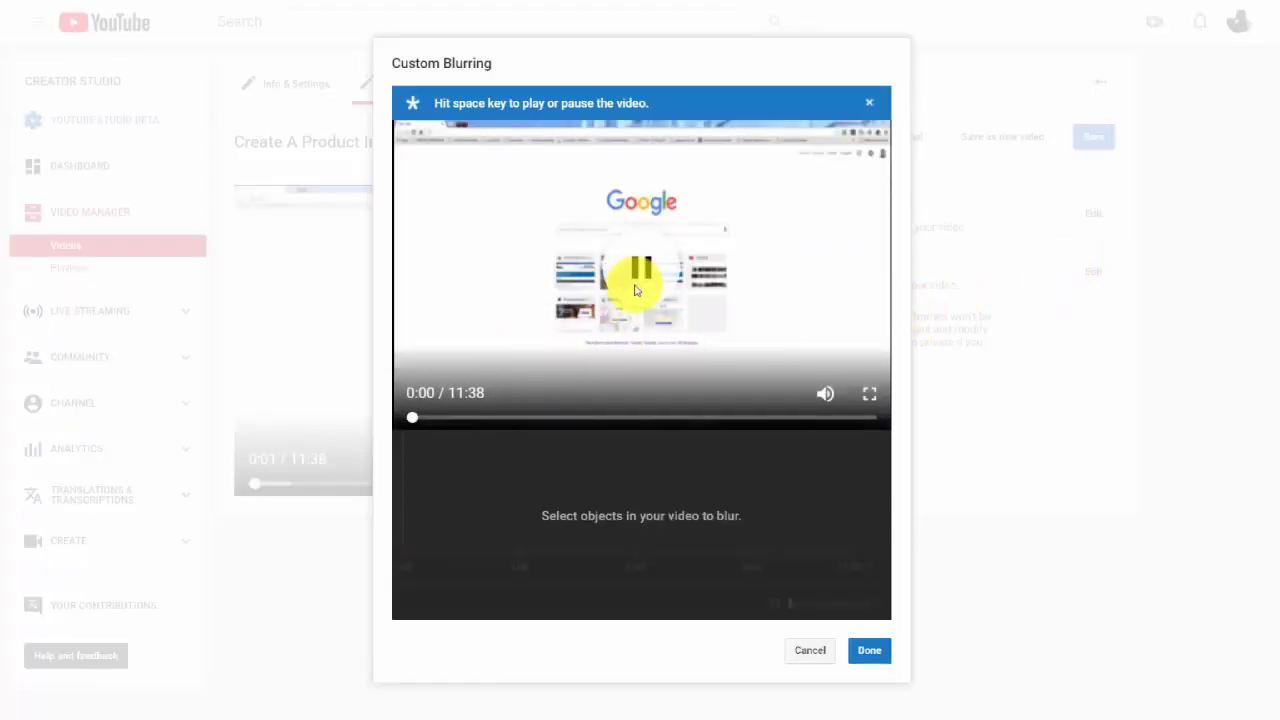
left_click(418, 419)
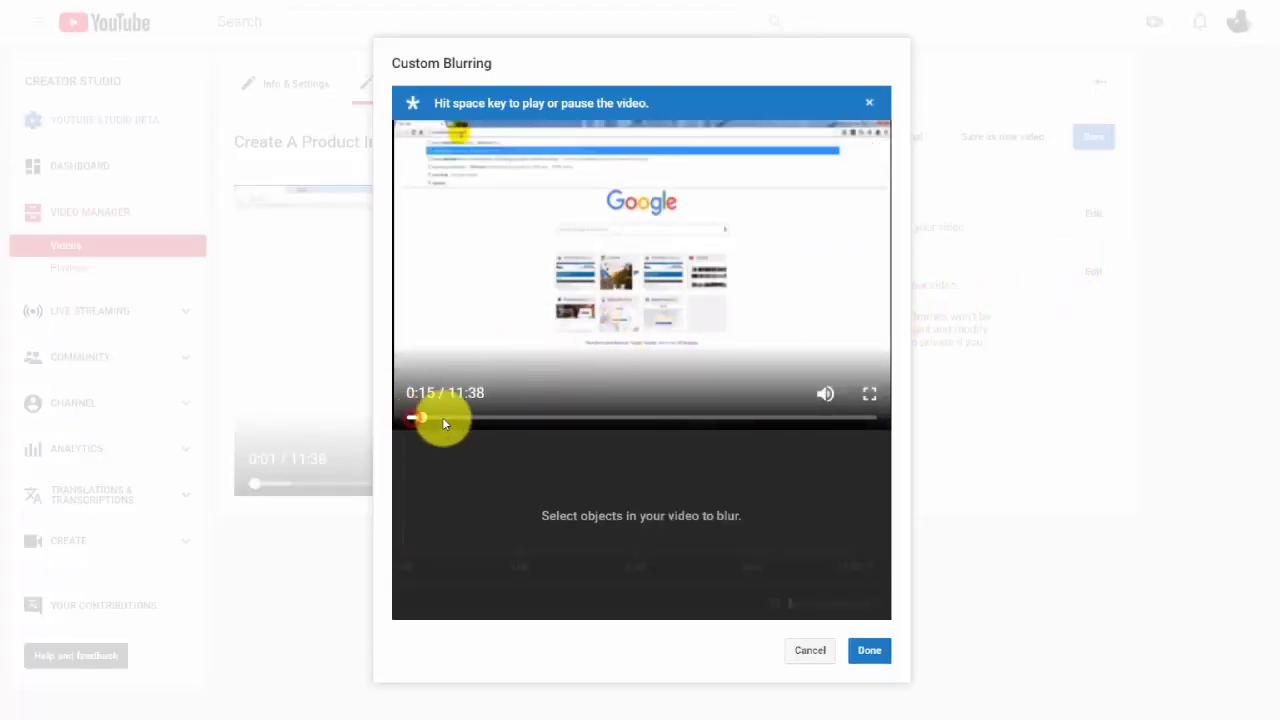
left_click_drag(530, 424, 561, 424)
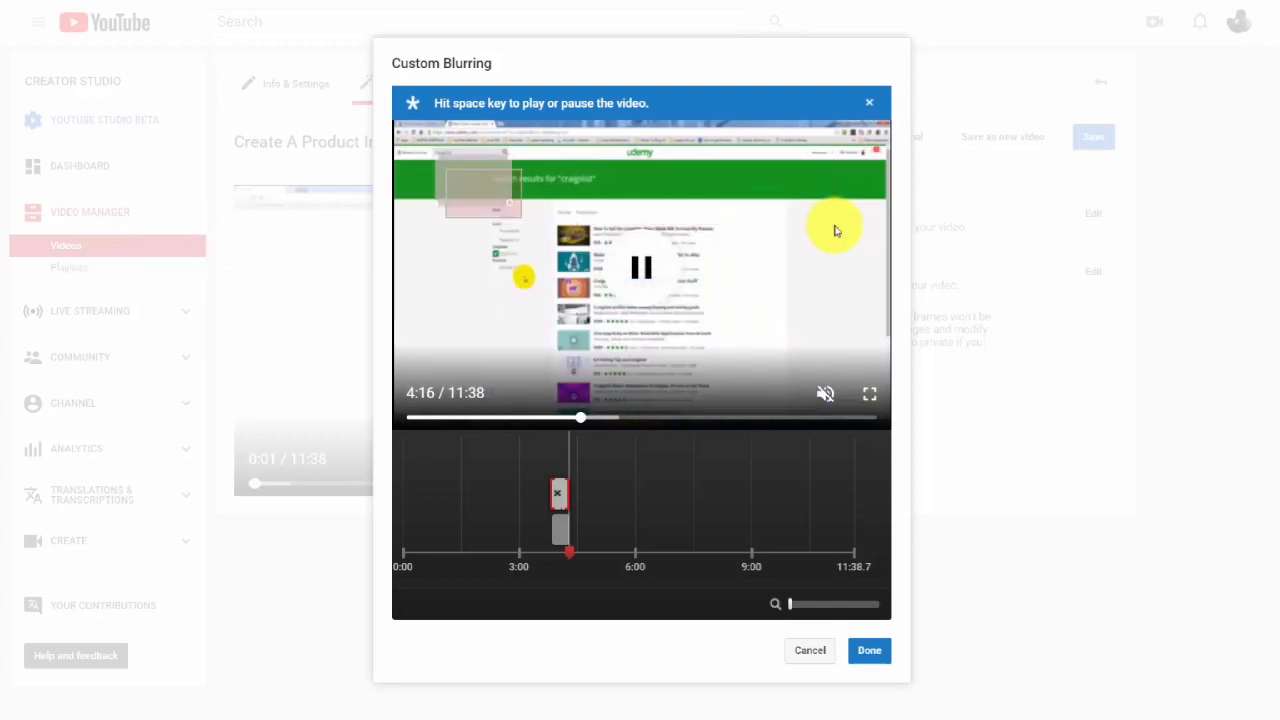
left_click(870, 650)
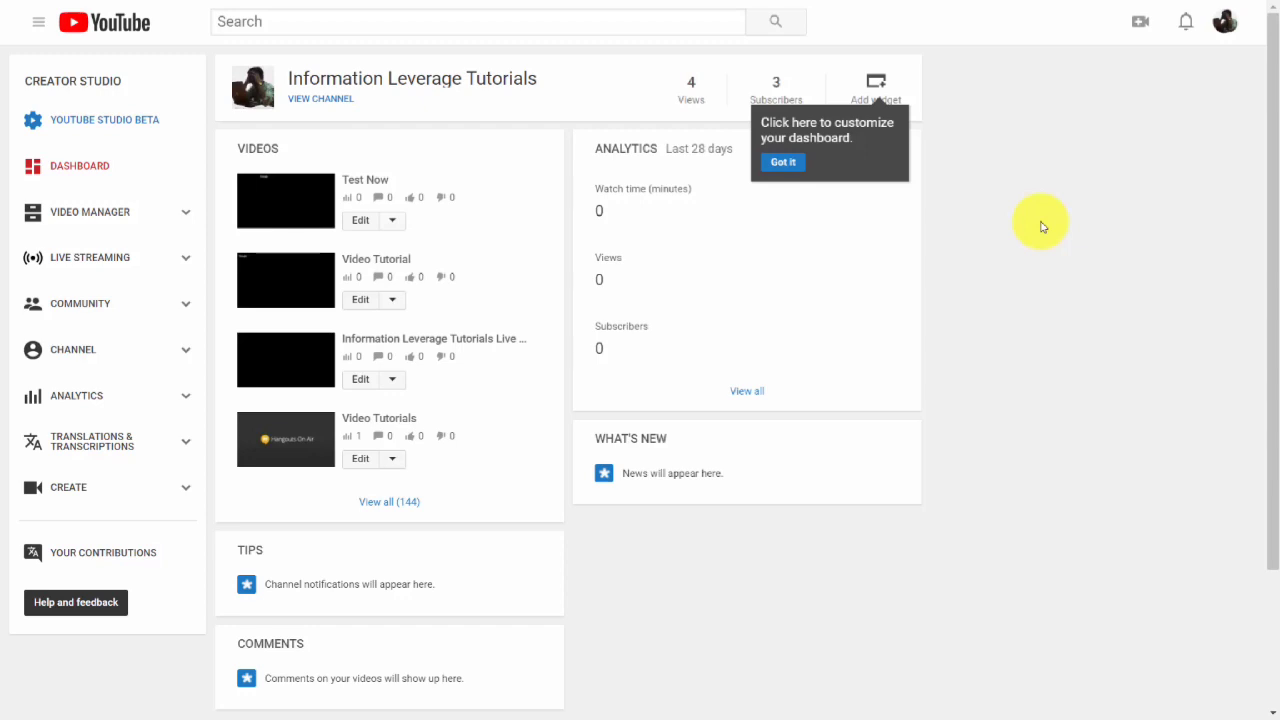
Edit the Video Tutorial video, choose the Bitcoin product image as its custom thumbnail, and save the changes.
left_click(362, 302)
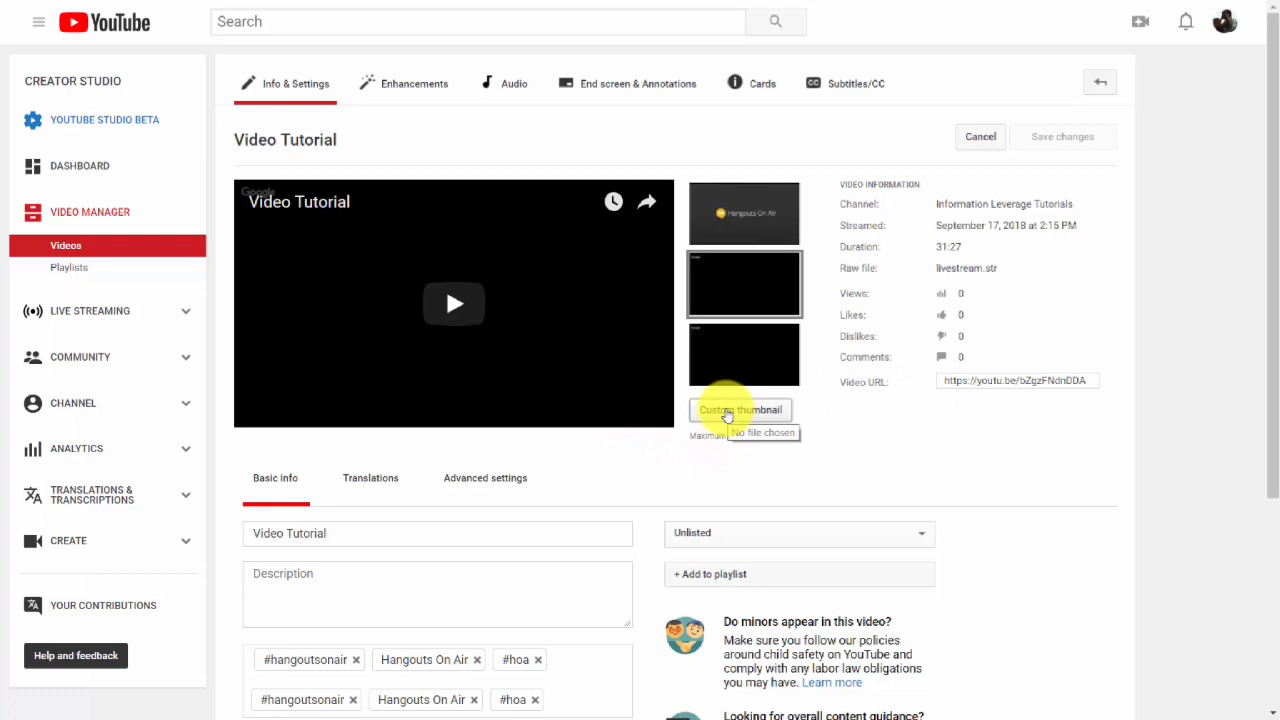
left_click(727, 415)
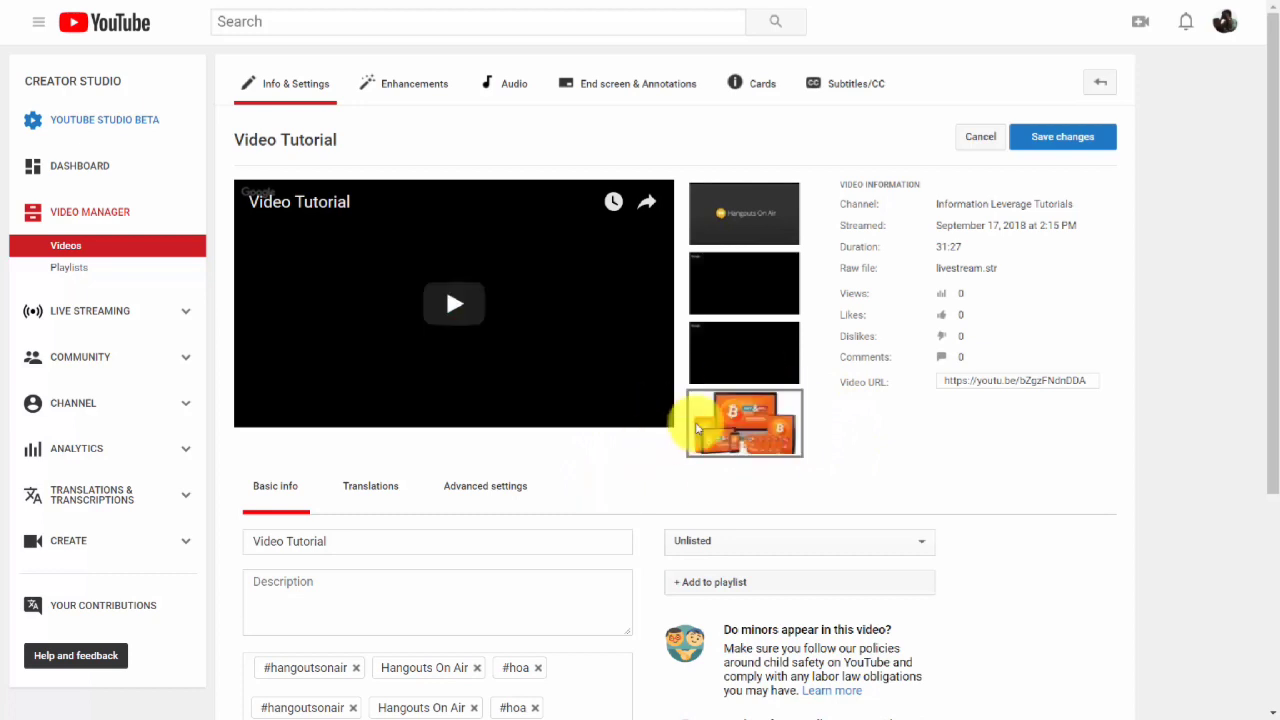
left_click(1055, 140)
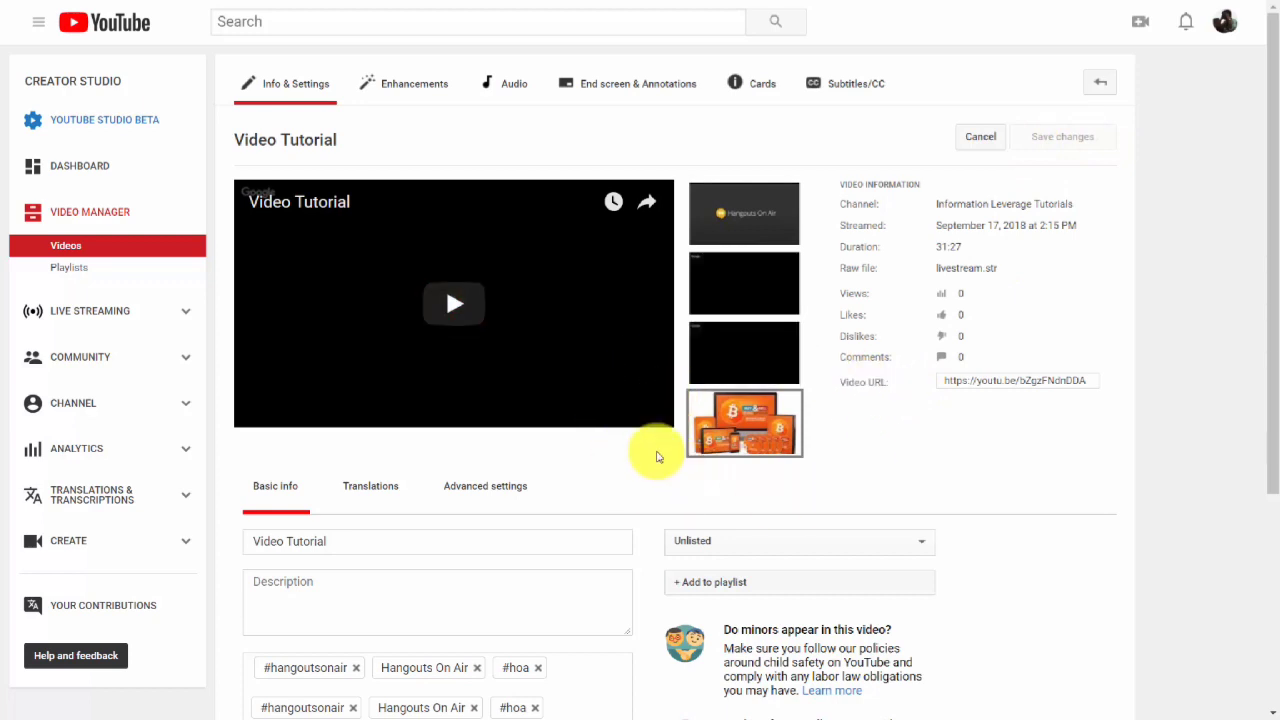
Return to the Video Tutorial video's edit page through Creator Studio and open its End screen editor.
left_click(67, 250)
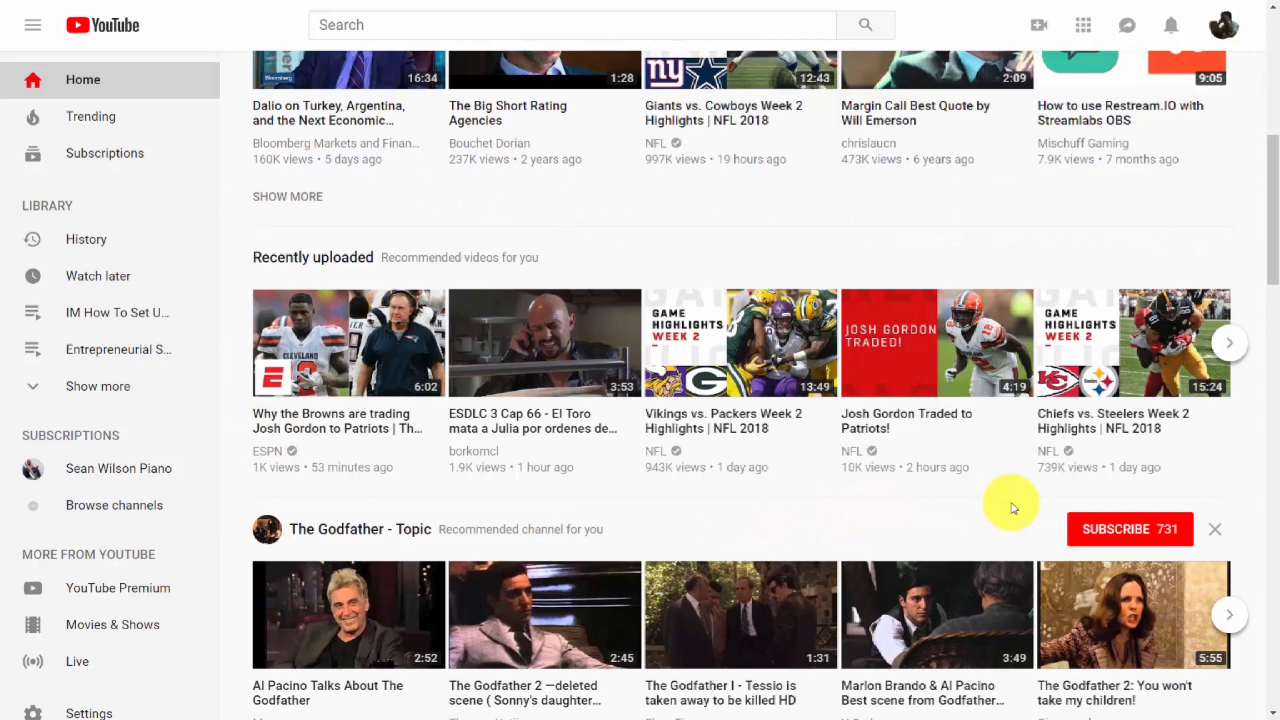
scroll(256, 28, "up", 6)
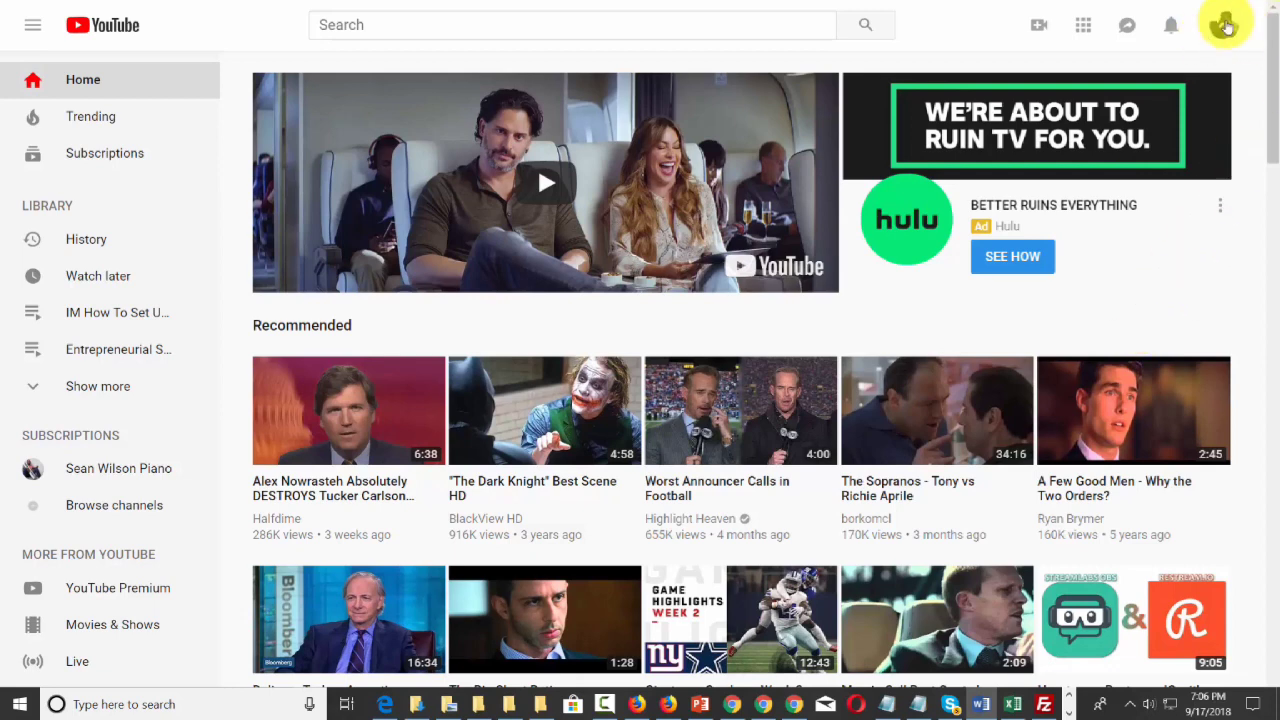
left_click(1226, 25)
left_click(1110, 200)
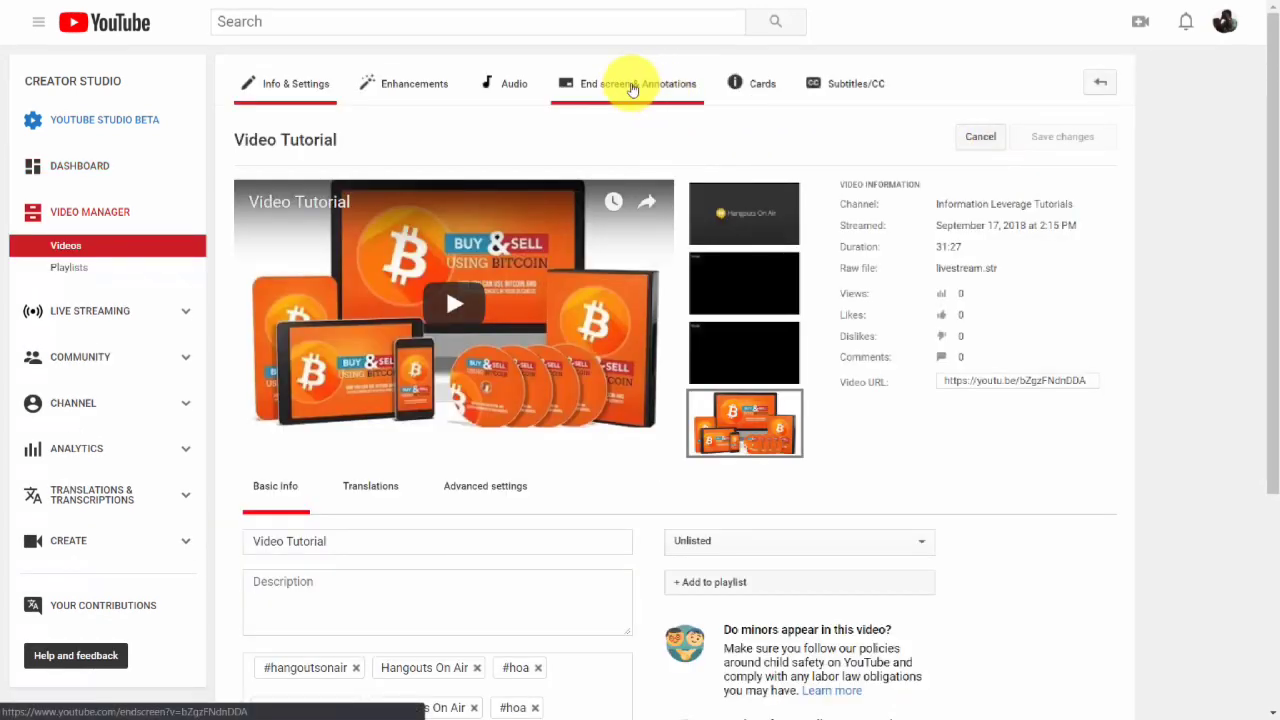
left_click(632, 86)
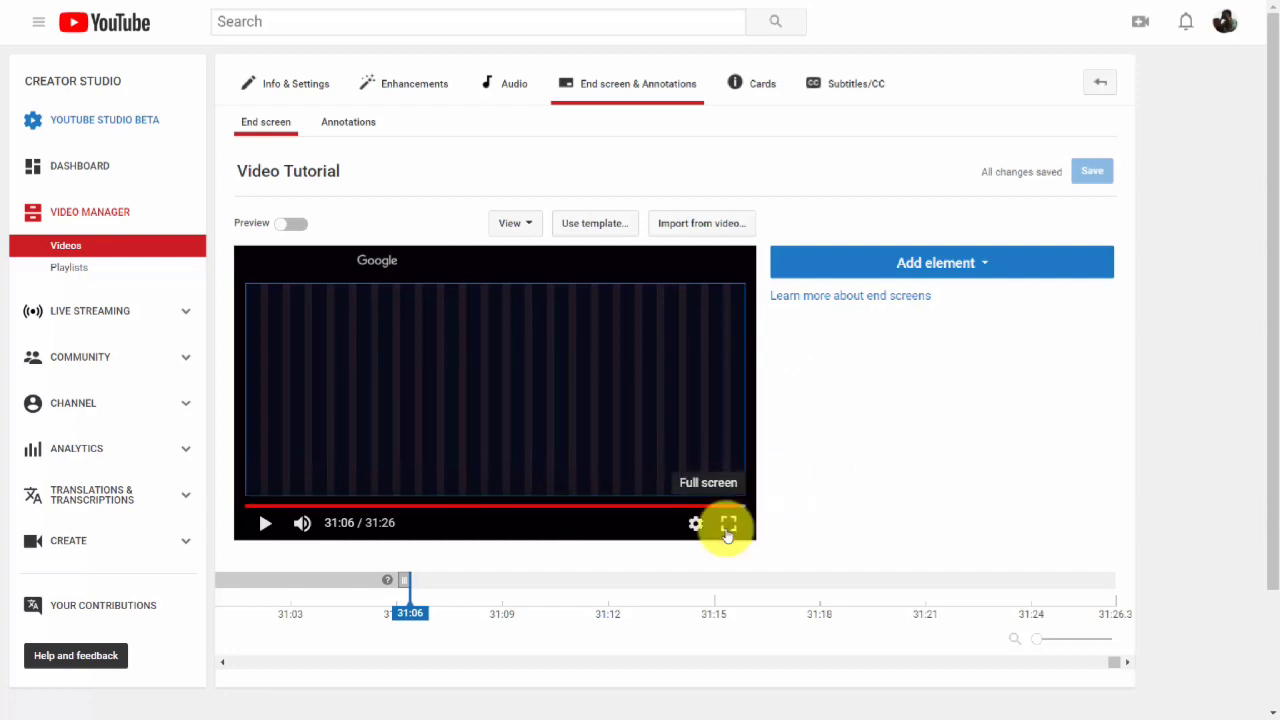
Add a video end screen element featuring the Information Leverage Tutorials Live Stream upload and move it to the top-right corner.
left_click(940, 265)
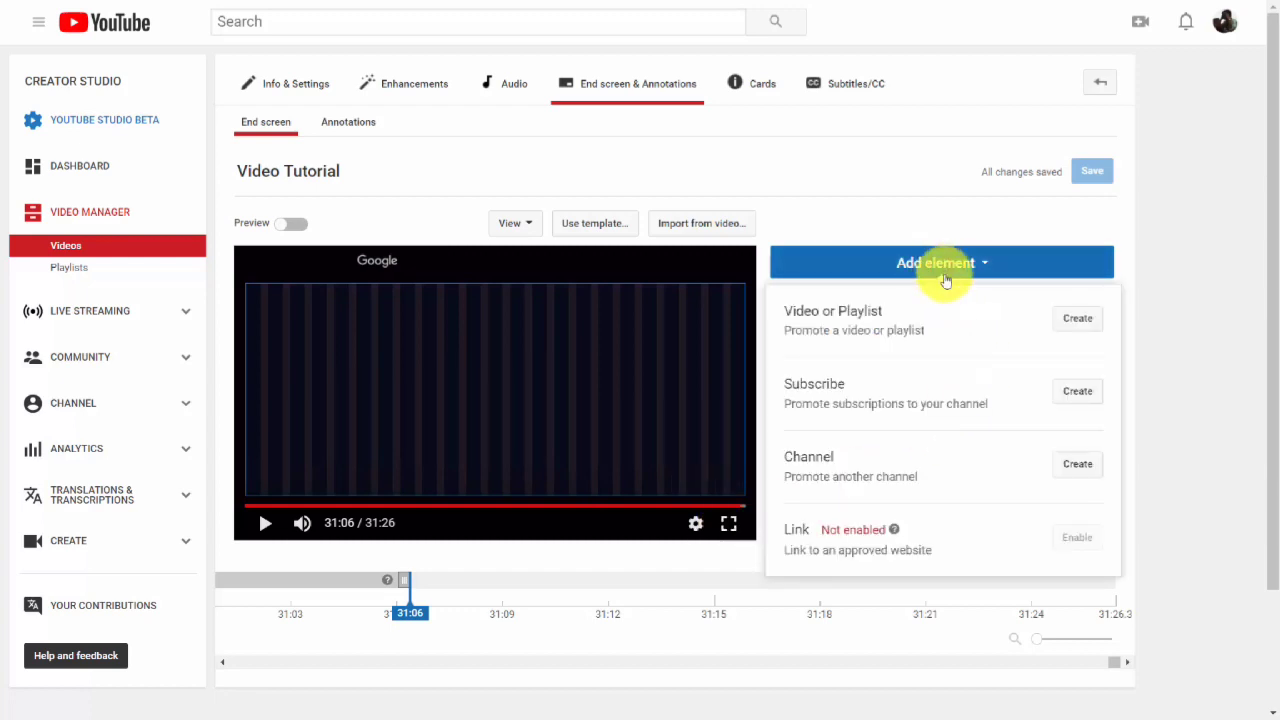
left_click(1066, 322)
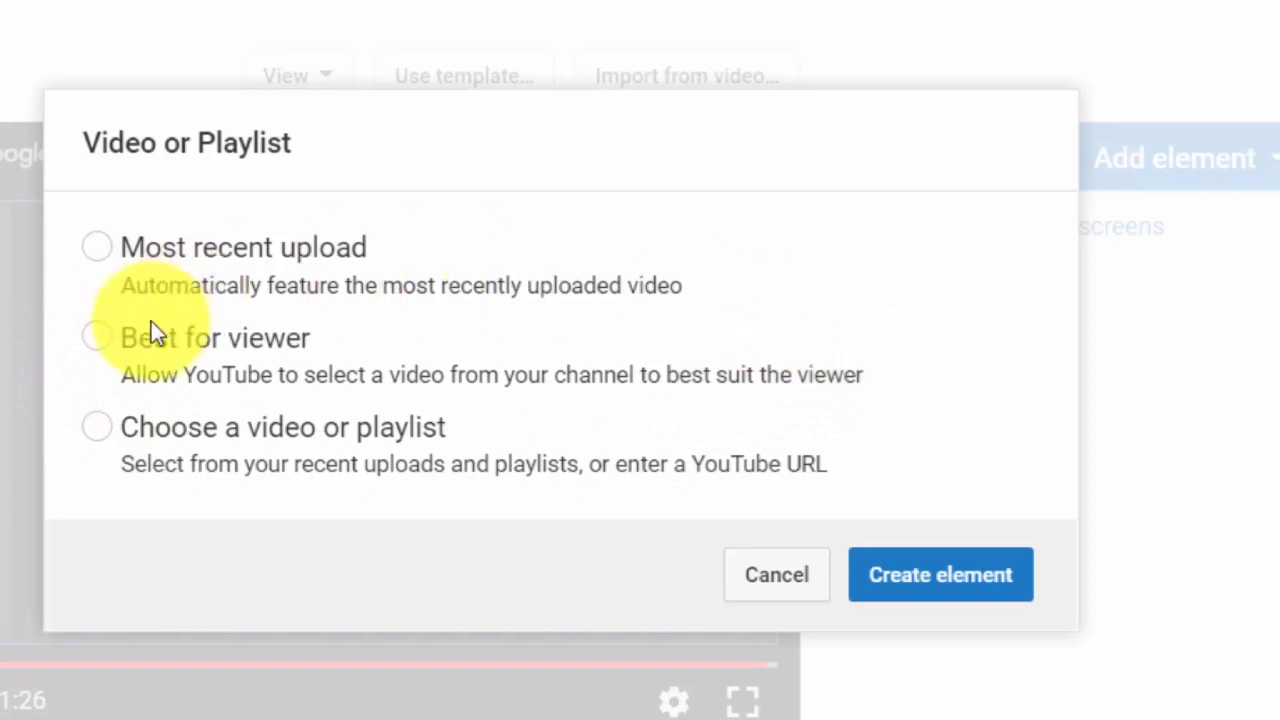
left_click(97, 430)
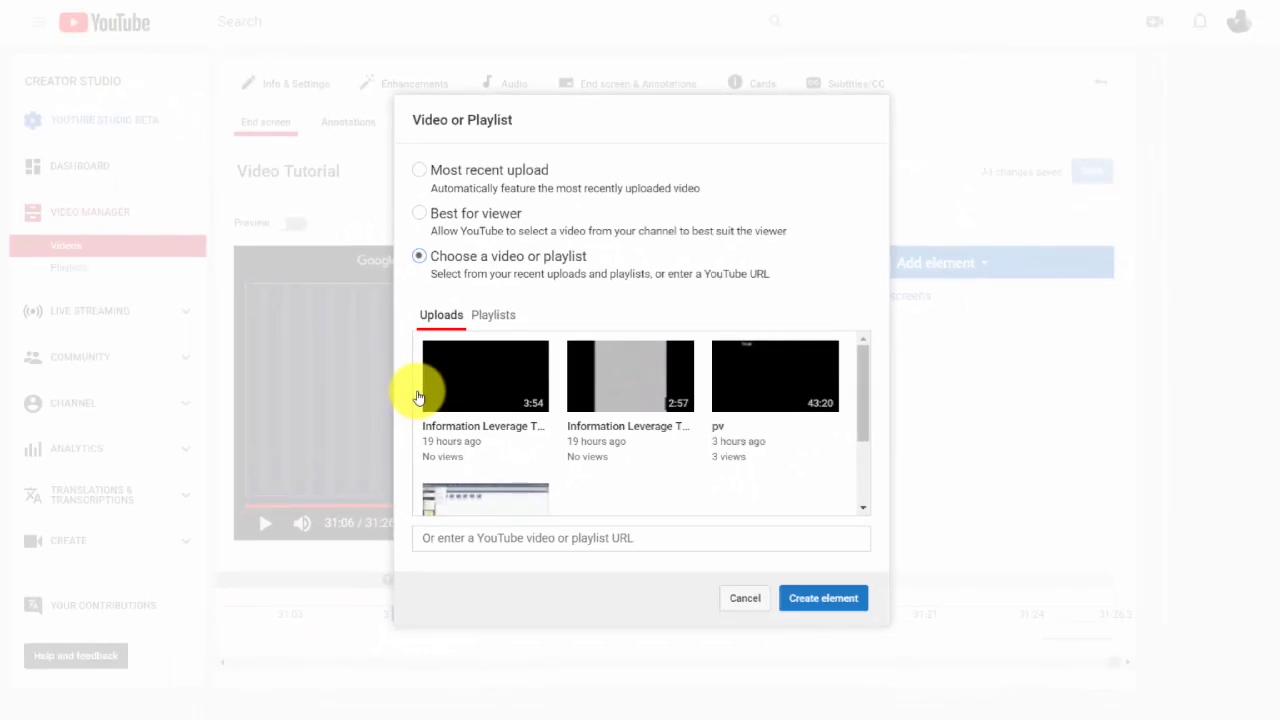
left_click(493, 398)
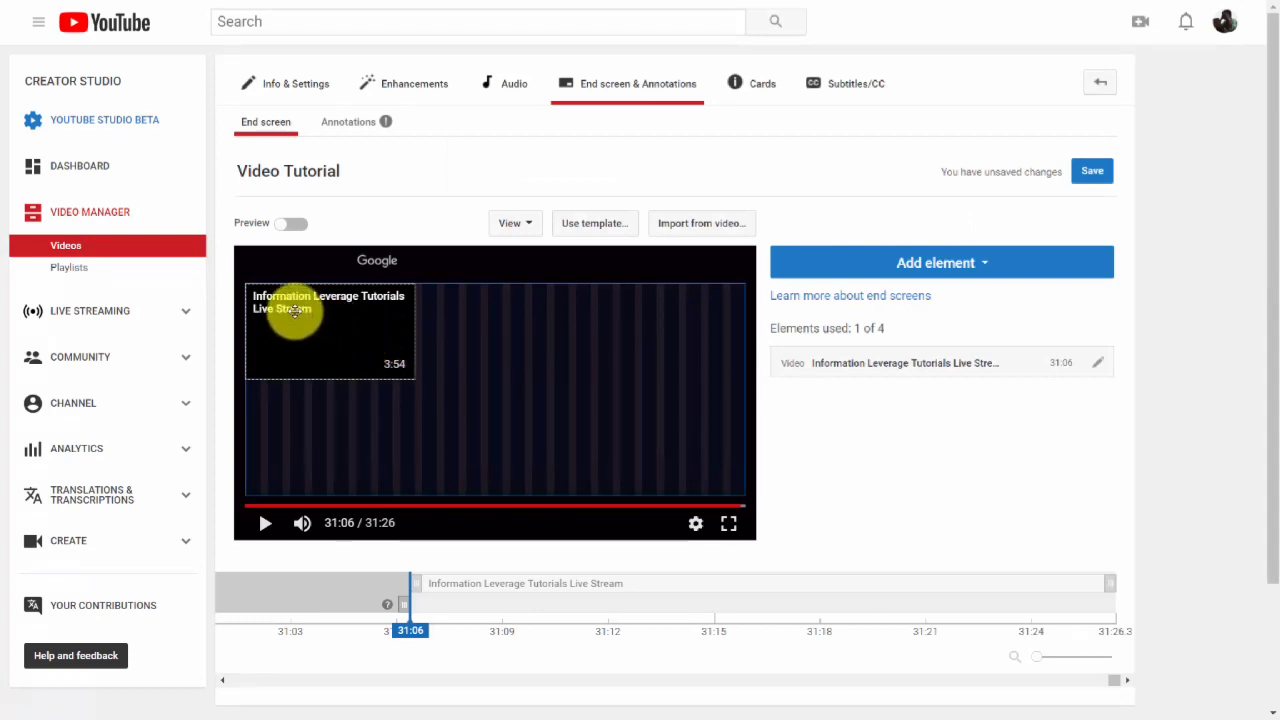
left_click_drag(297, 309, 483, 360)
left_click_drag(555, 349, 627, 316)
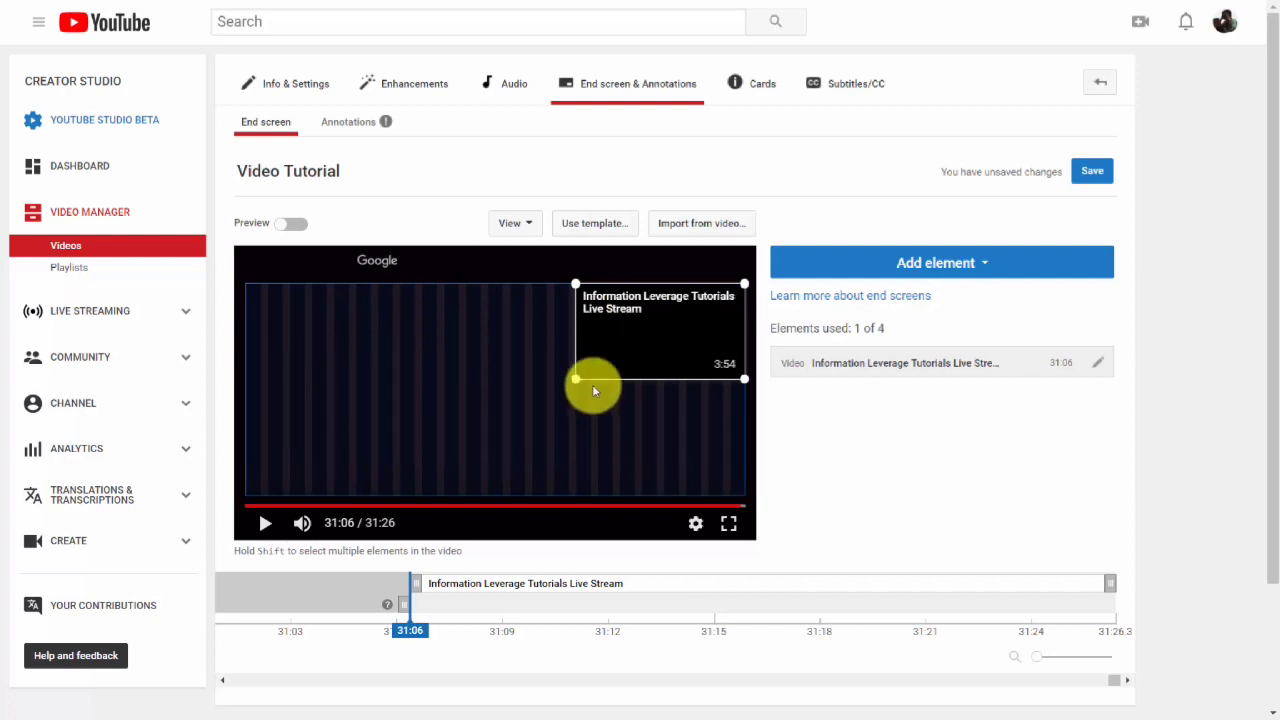
Replace the end screen with the two side-by-side videos template.
left_click(597, 228)
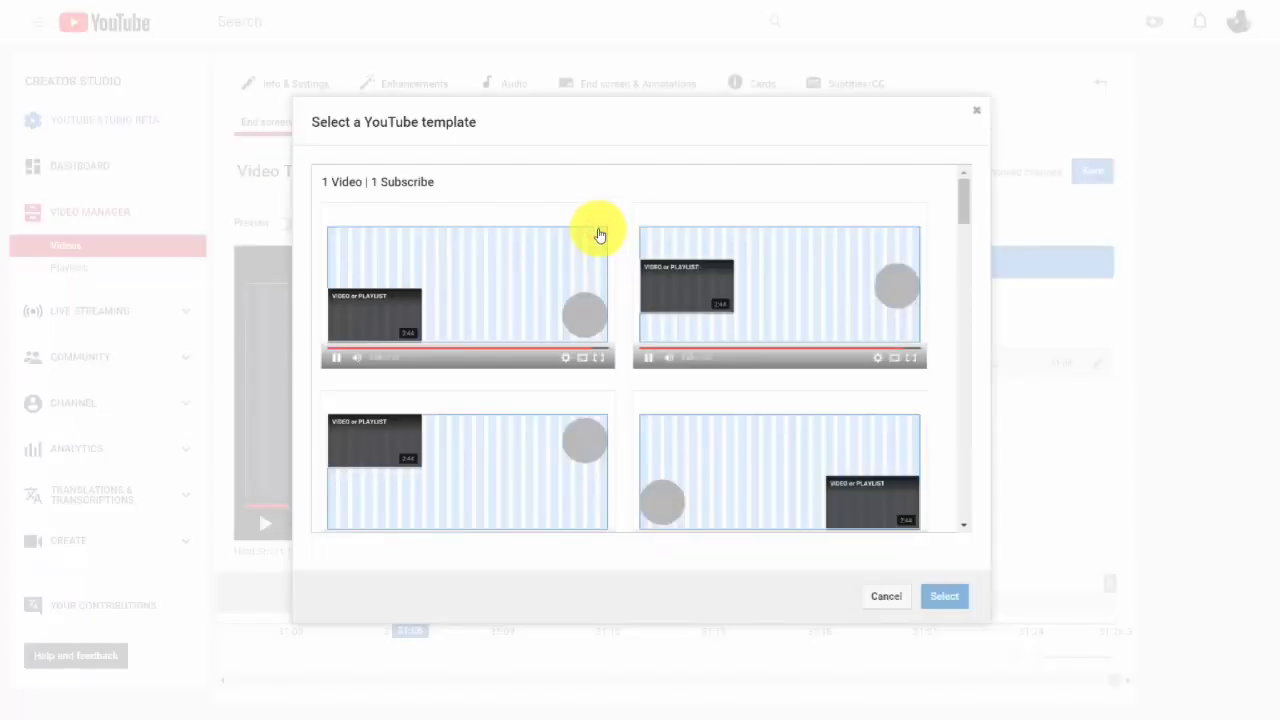
scroll(680, 307, "down", 10)
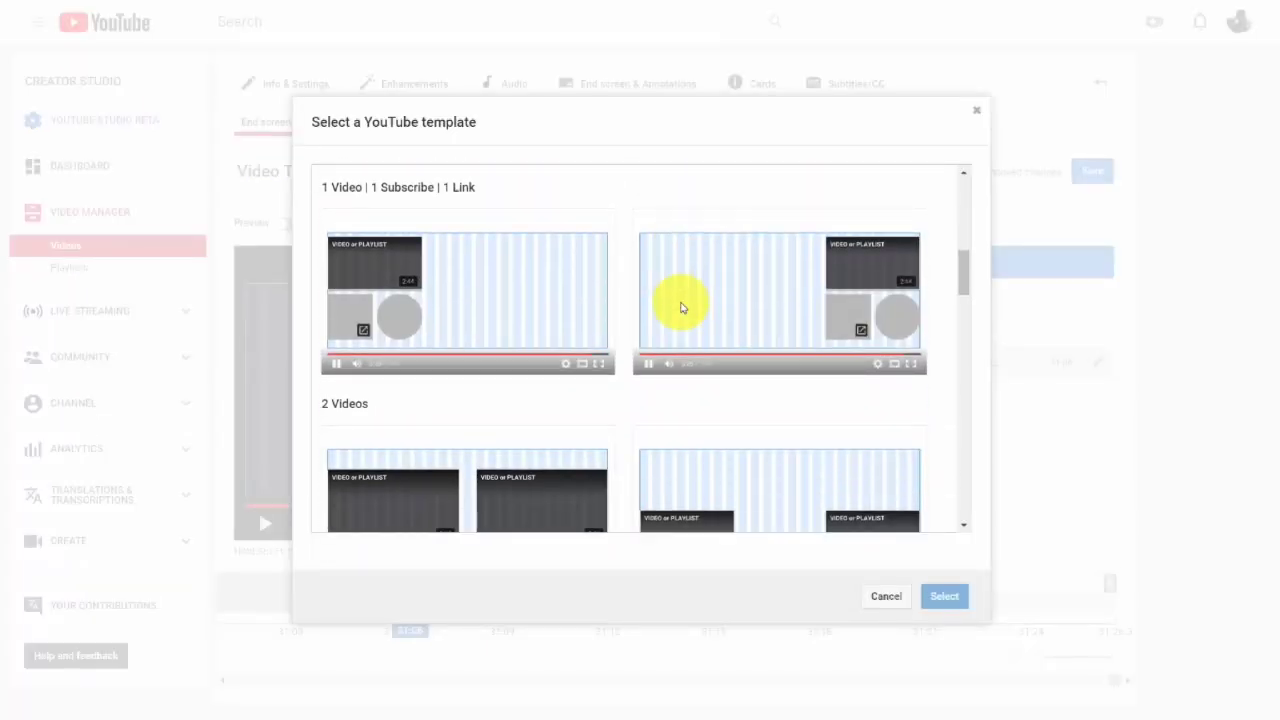
scroll(680, 307, "up", 3)
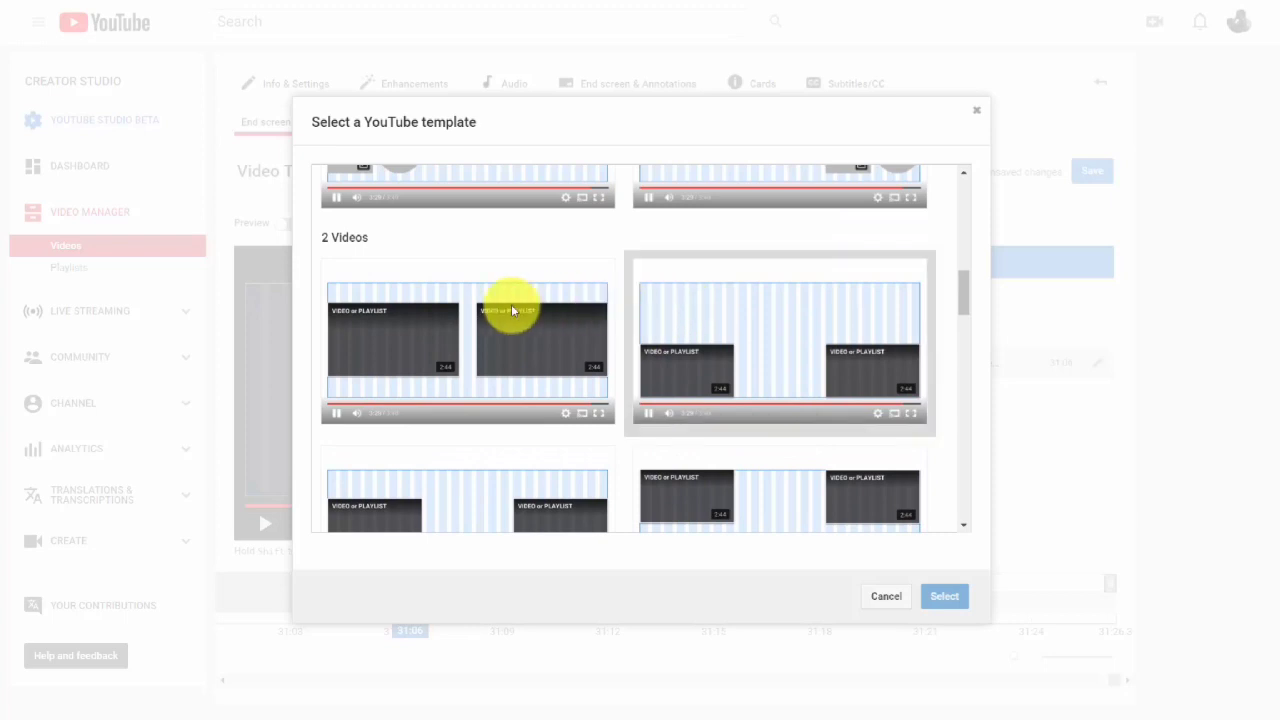
left_click(432, 347)
left_click(928, 598)
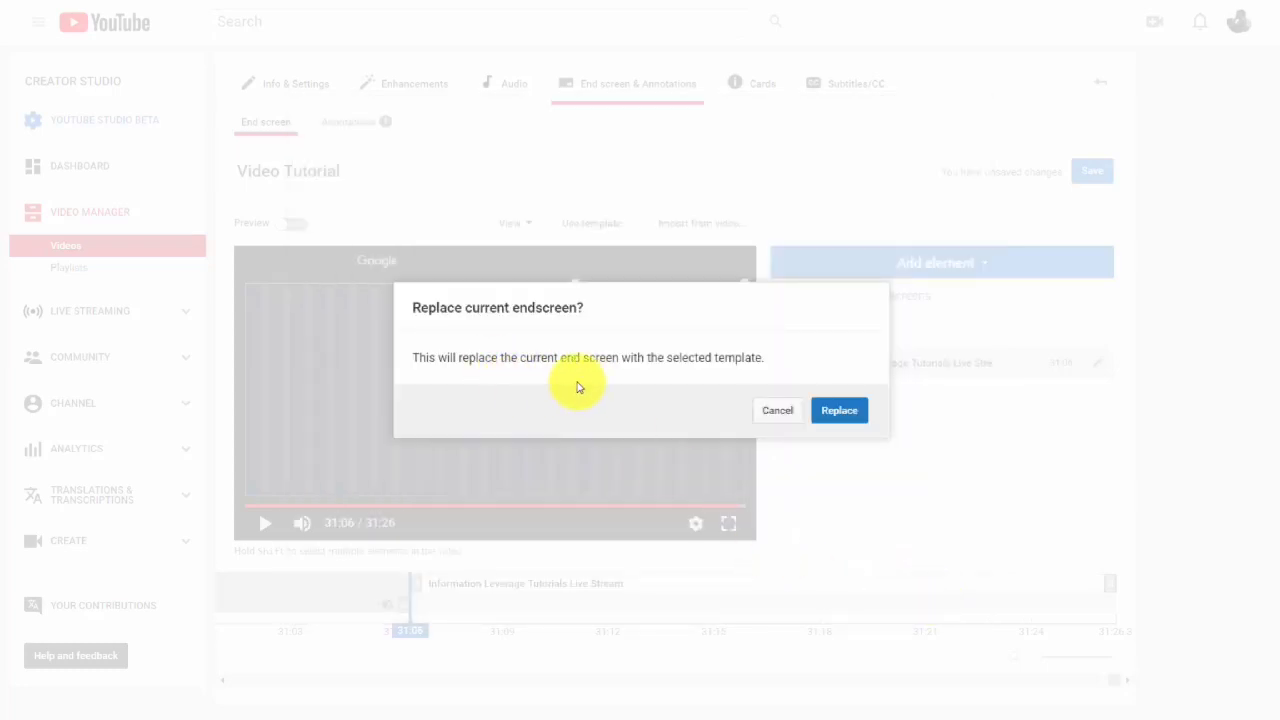
left_click(840, 412)
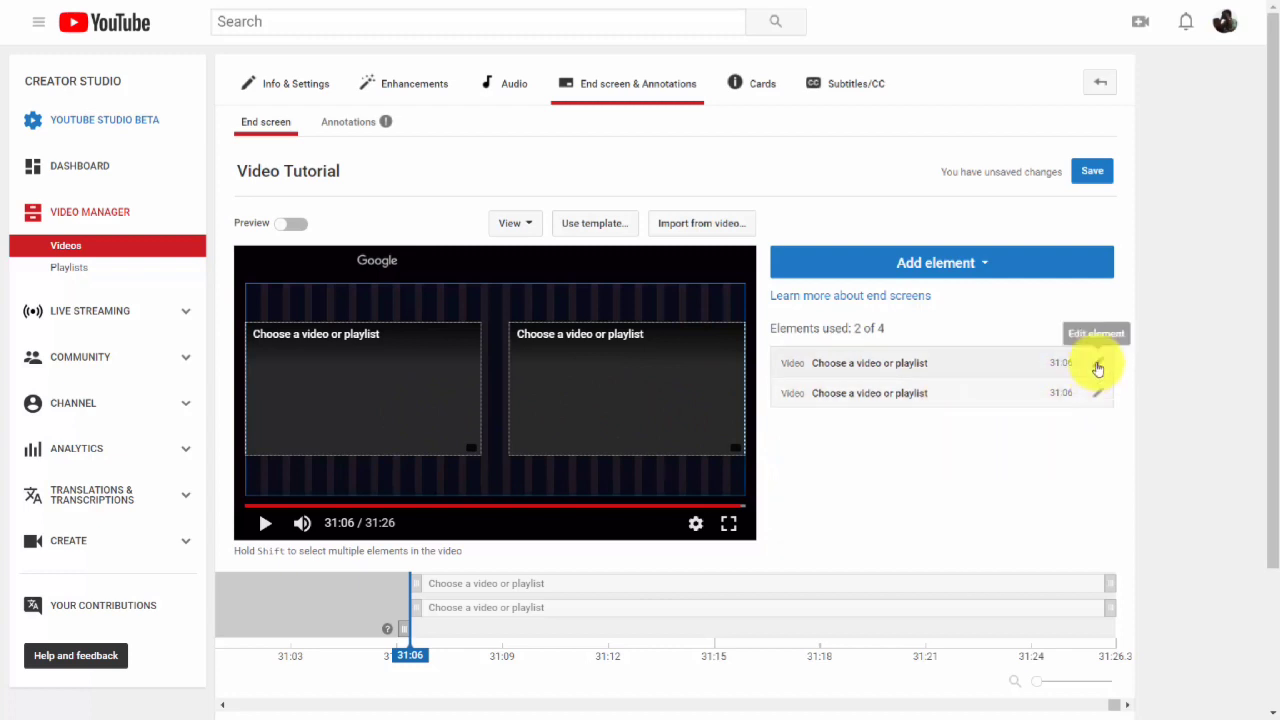
Assign the second Information Leverage upload to the first end screen video slot and save the element.
left_click(1097, 364)
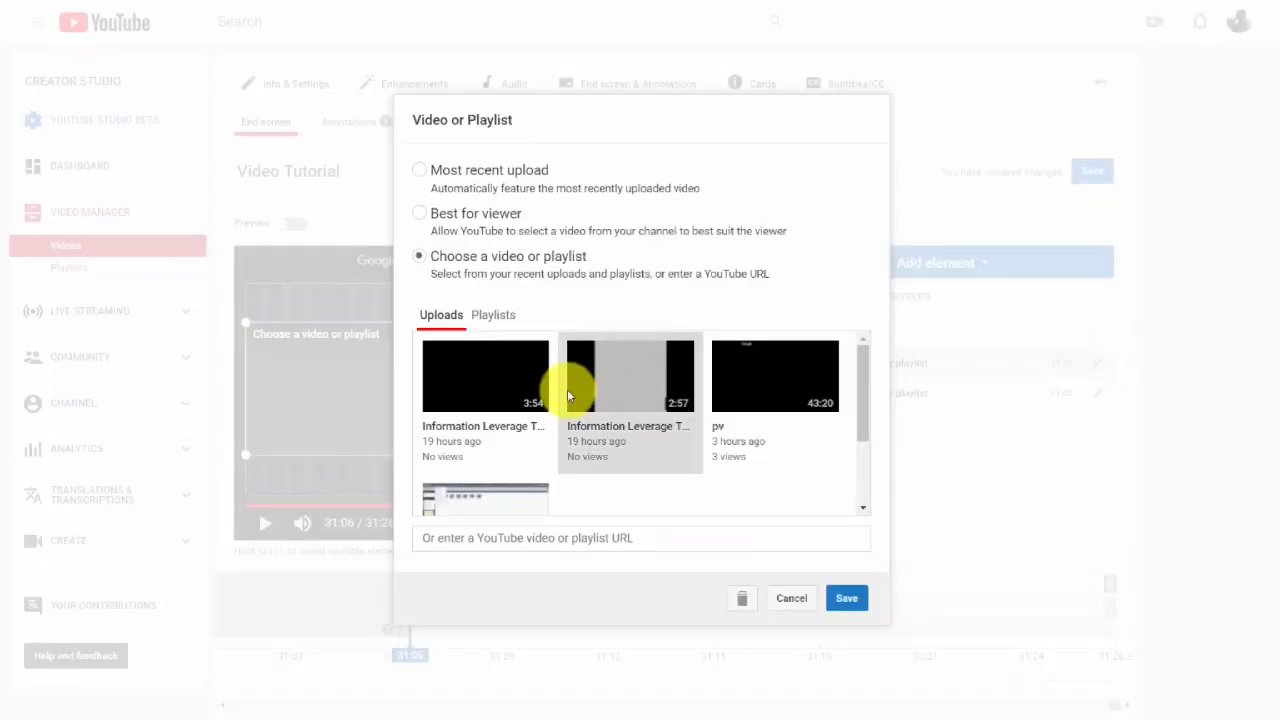
left_click(512, 384)
left_click(848, 599)
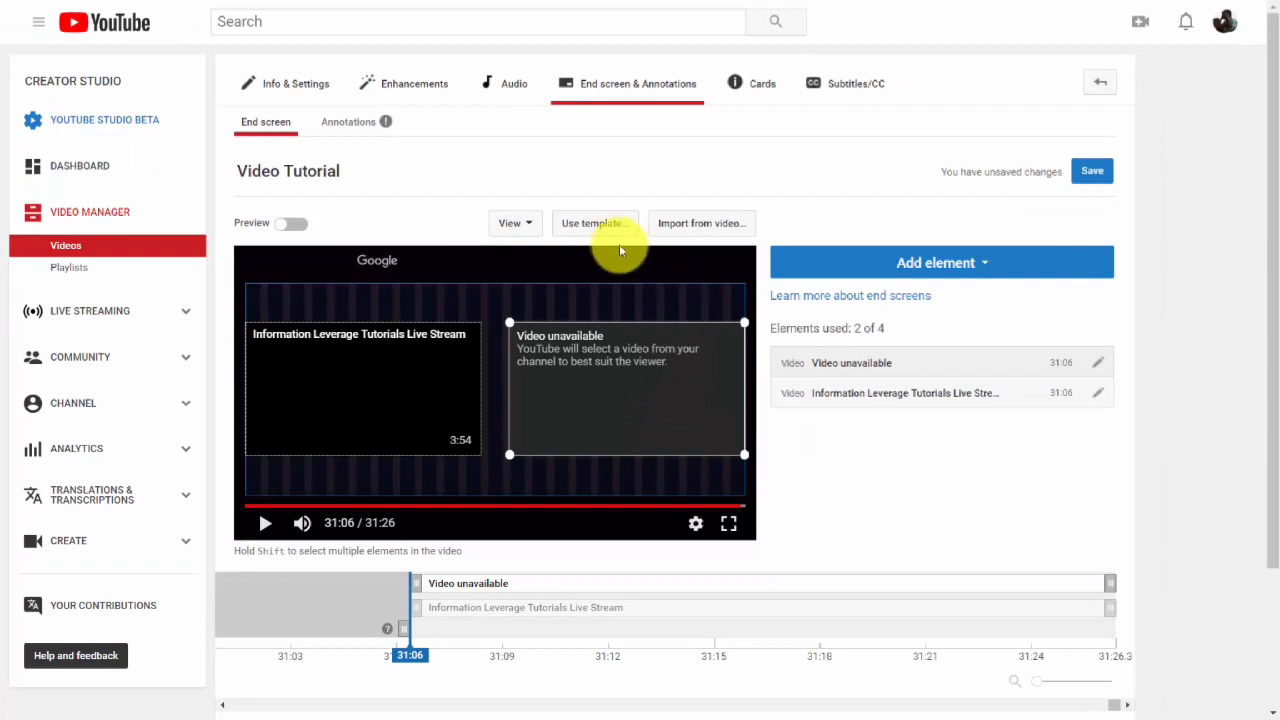
Replace the end screen with the 4 Videos template.
left_click(606, 223)
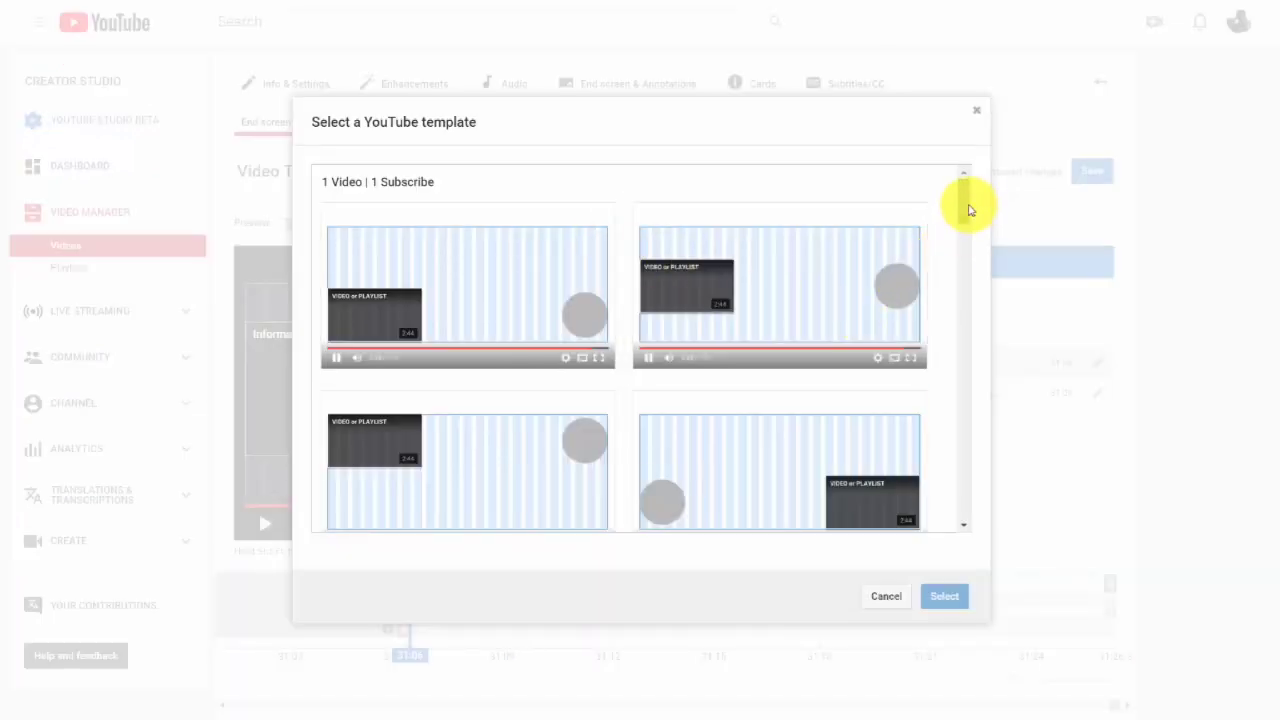
left_click_drag(968, 209, 960, 495)
left_click(432, 411)
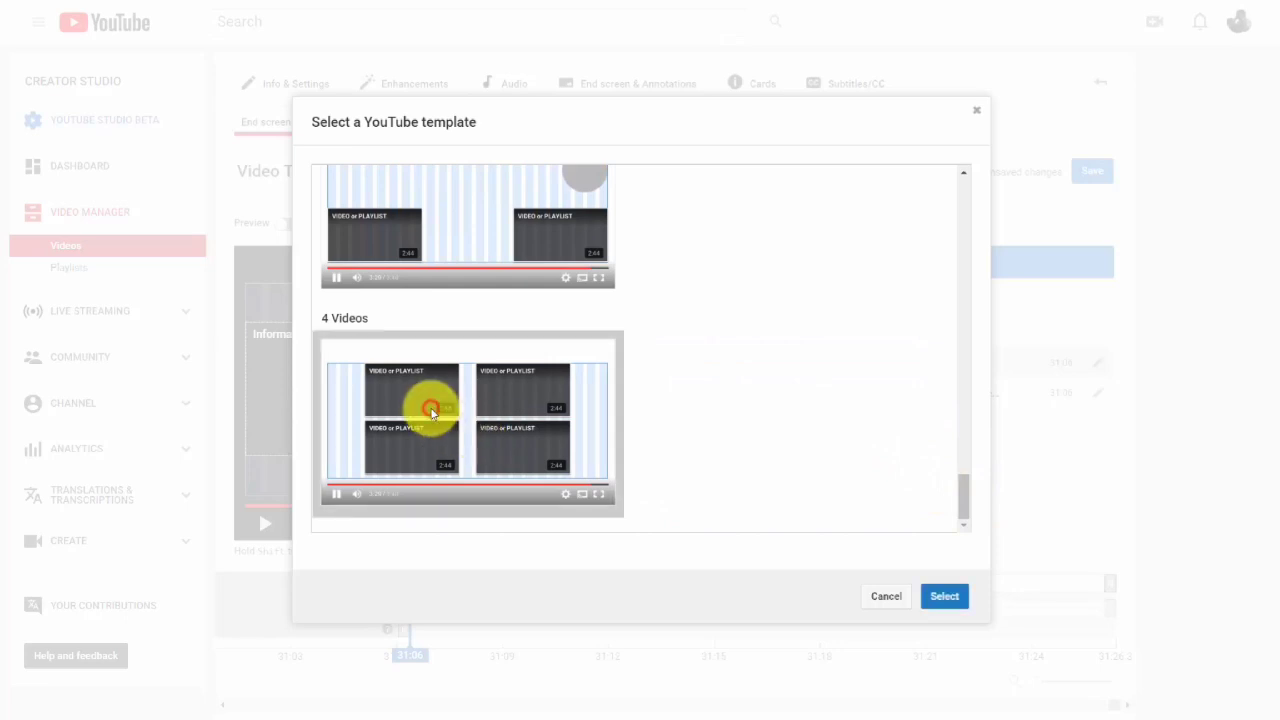
left_click(930, 600)
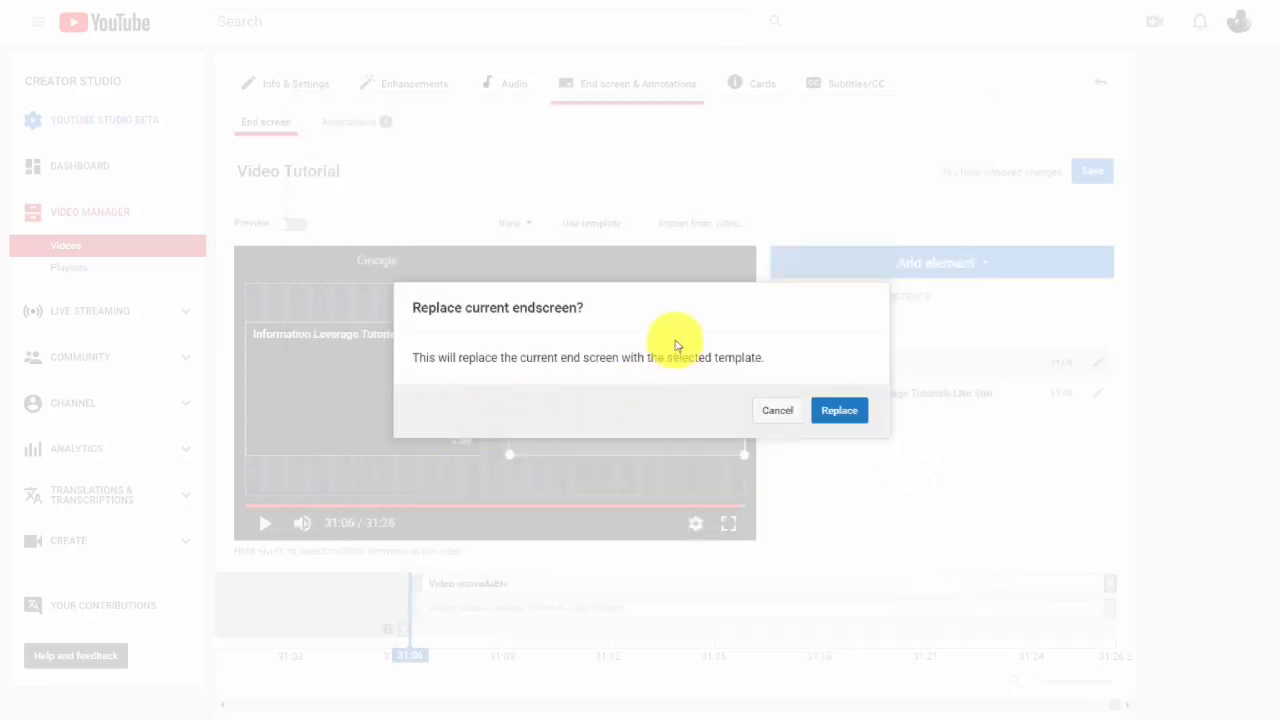
left_click(834, 412)
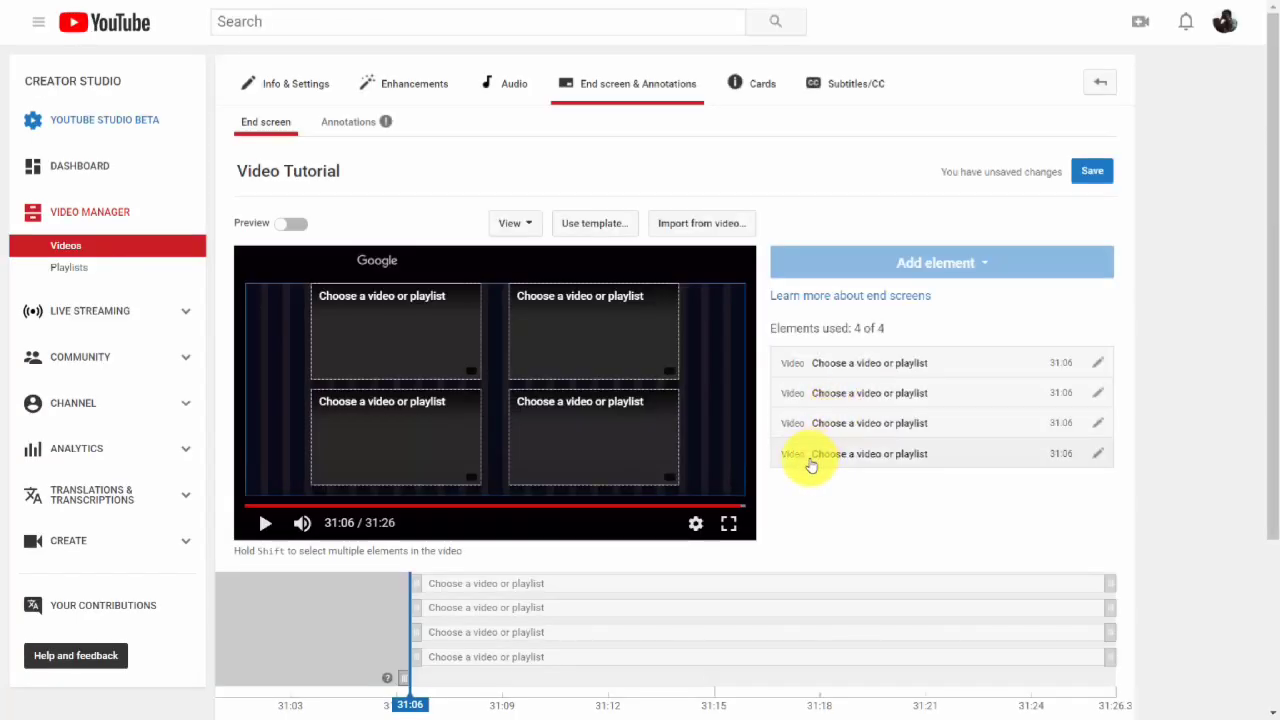
Assign the Information Leverage Tutorials Live Stream upload to the first slot of the four-video end screen and save it.
left_click(903, 366)
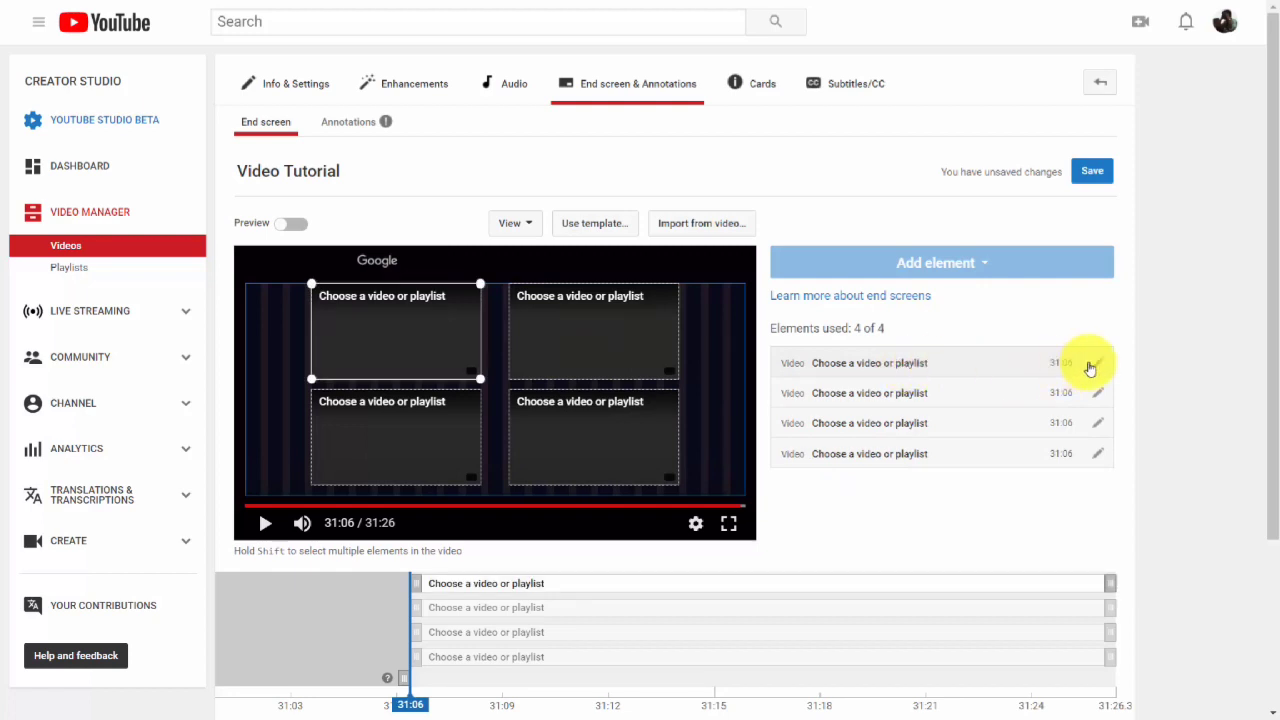
left_click(1095, 364)
left_click(546, 393)
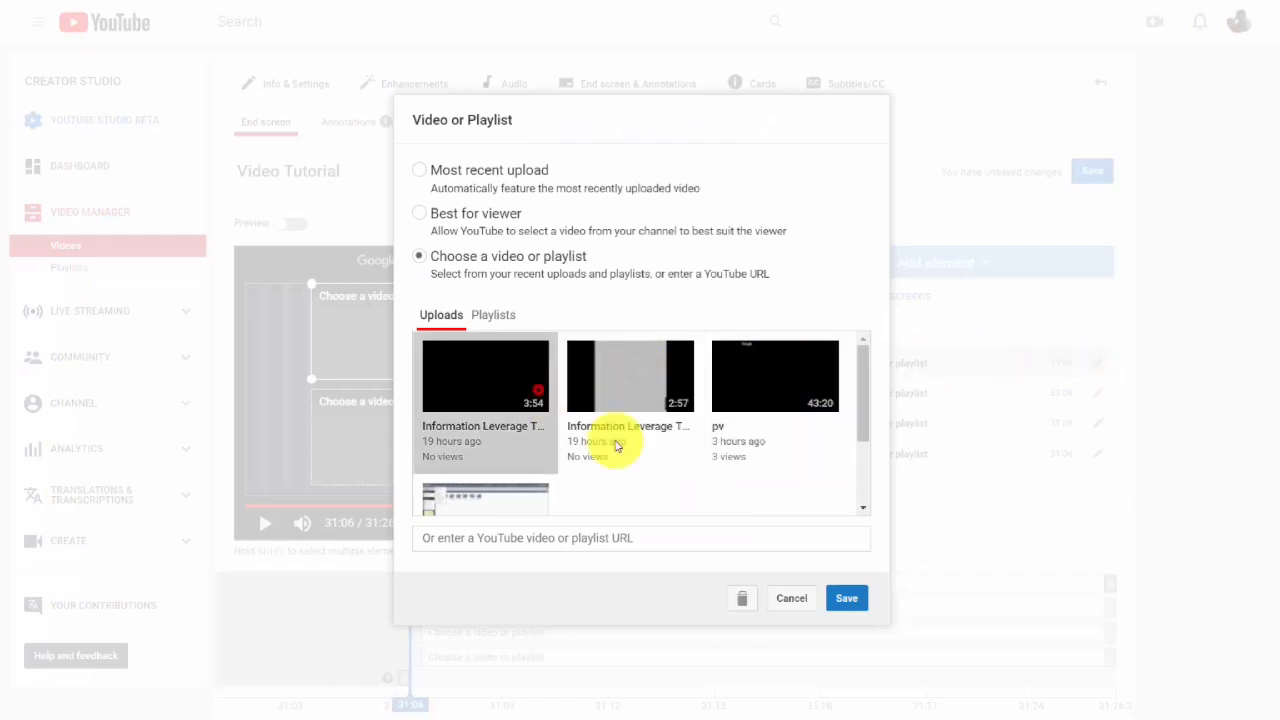
left_click(849, 598)
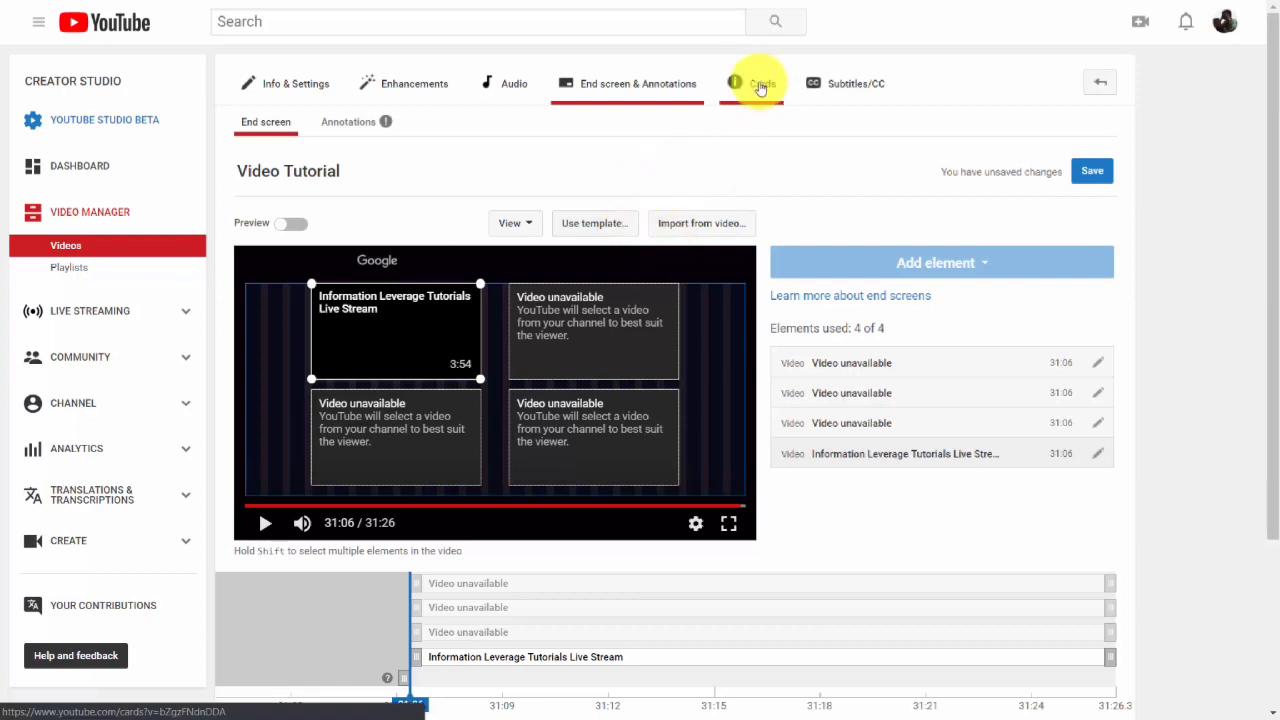
Add a video card at 11:48 linking the Information Leverage Tutorials Live Stream upload with the message "Click and See Our Live Session", then preview it.
left_click(758, 83)
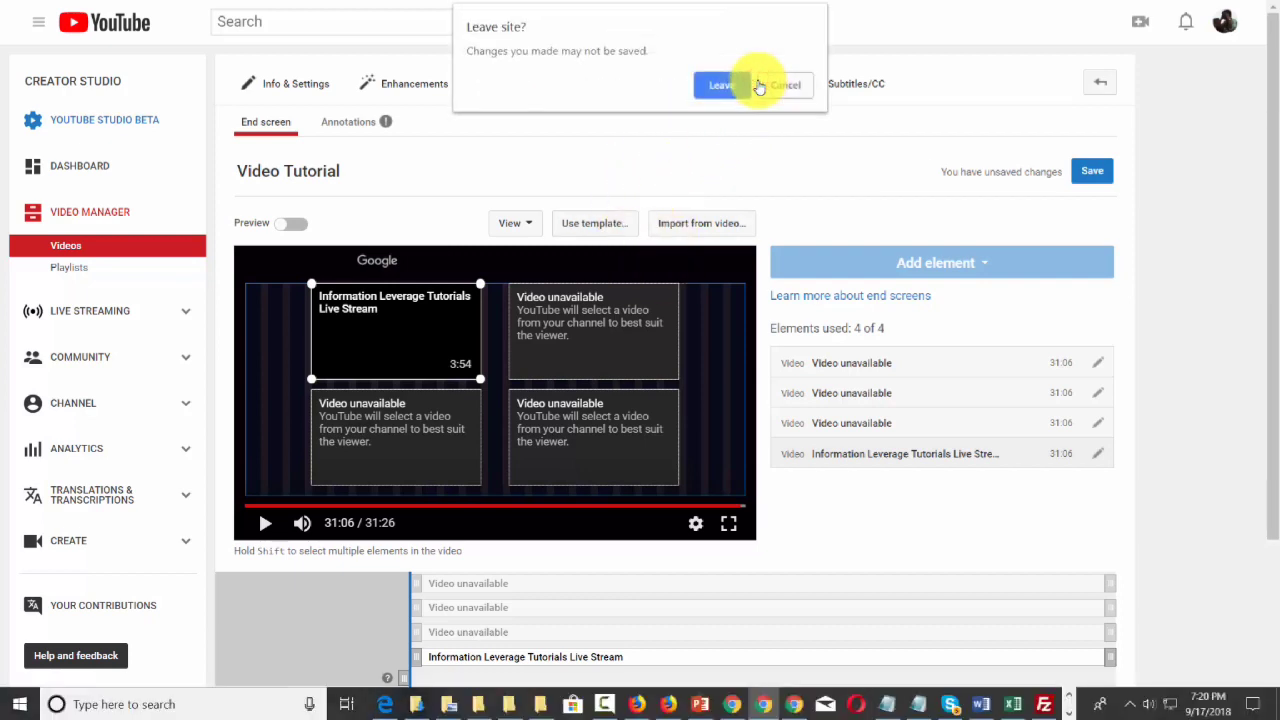
left_click(743, 83)
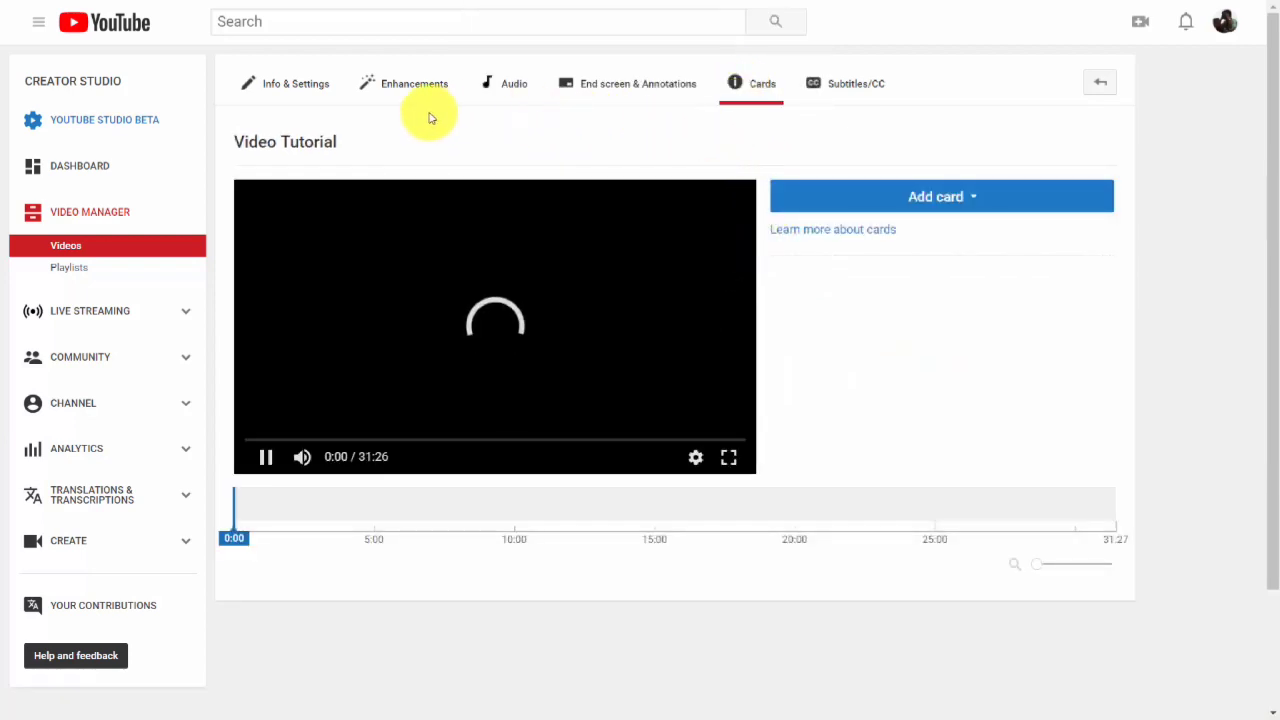
left_click(266, 456)
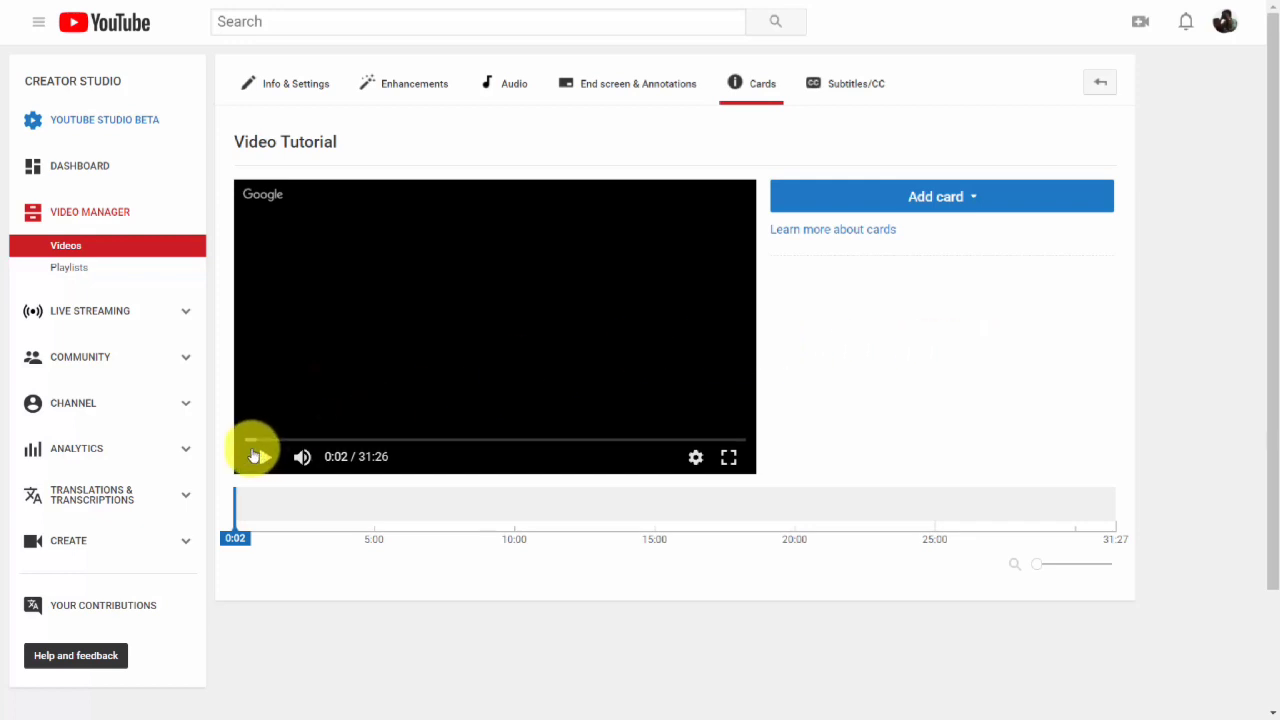
left_click_drag(247, 444, 434, 443)
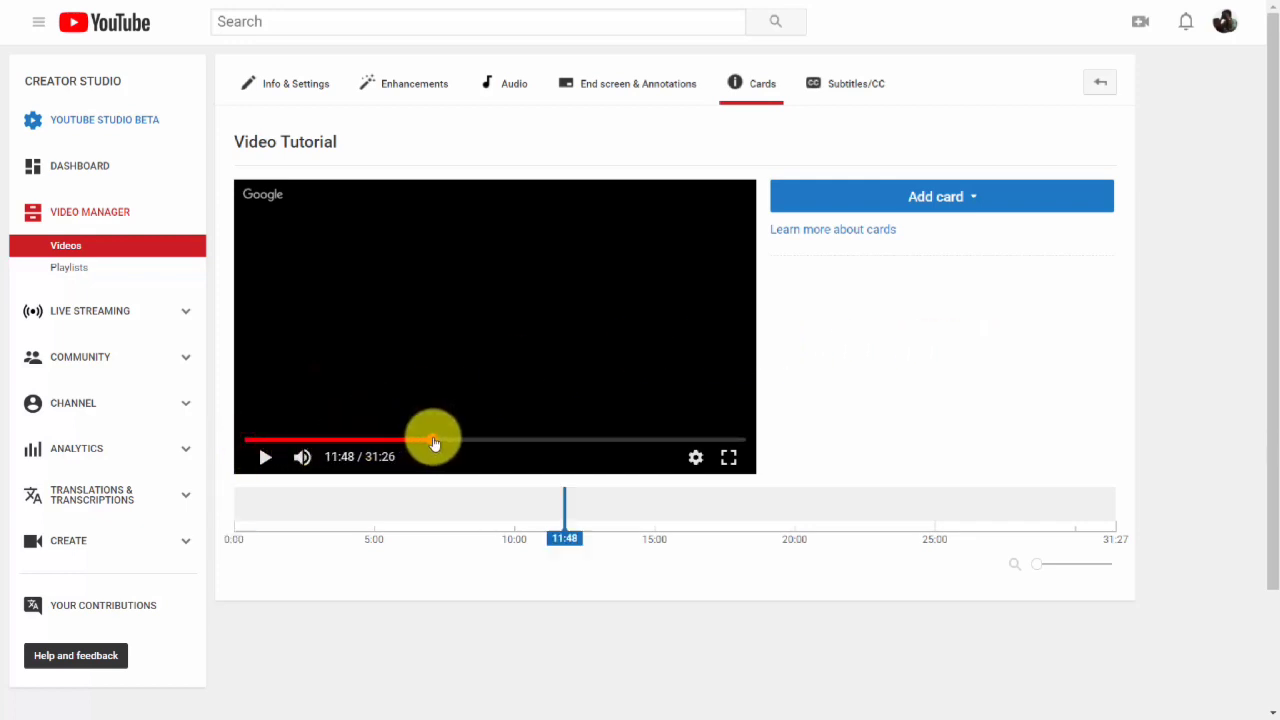
left_click(963, 204)
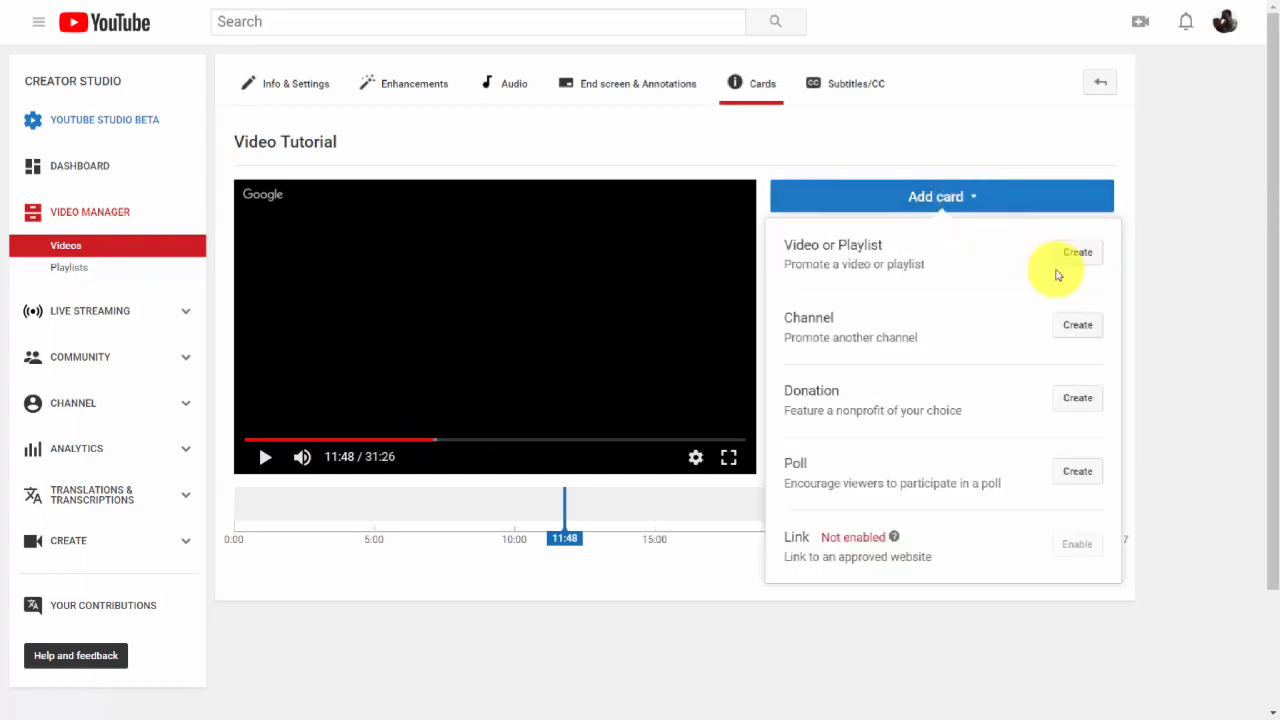
left_click(1067, 256)
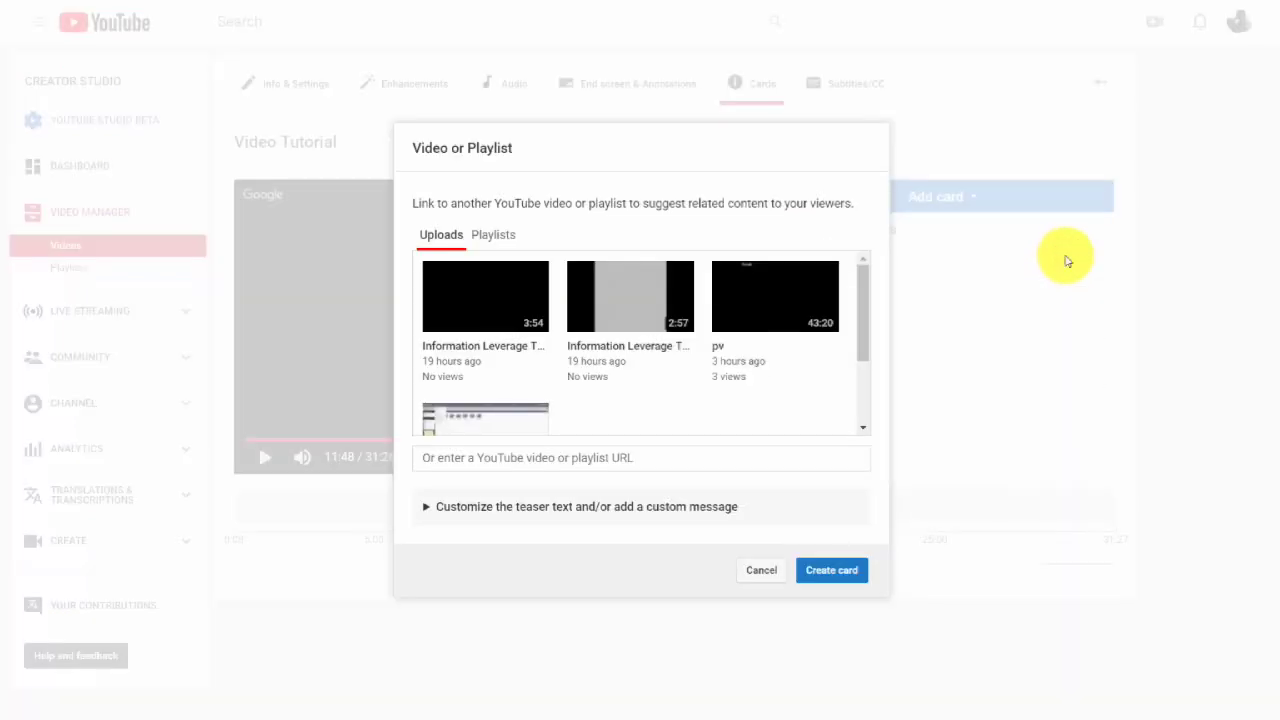
left_click(461, 310)
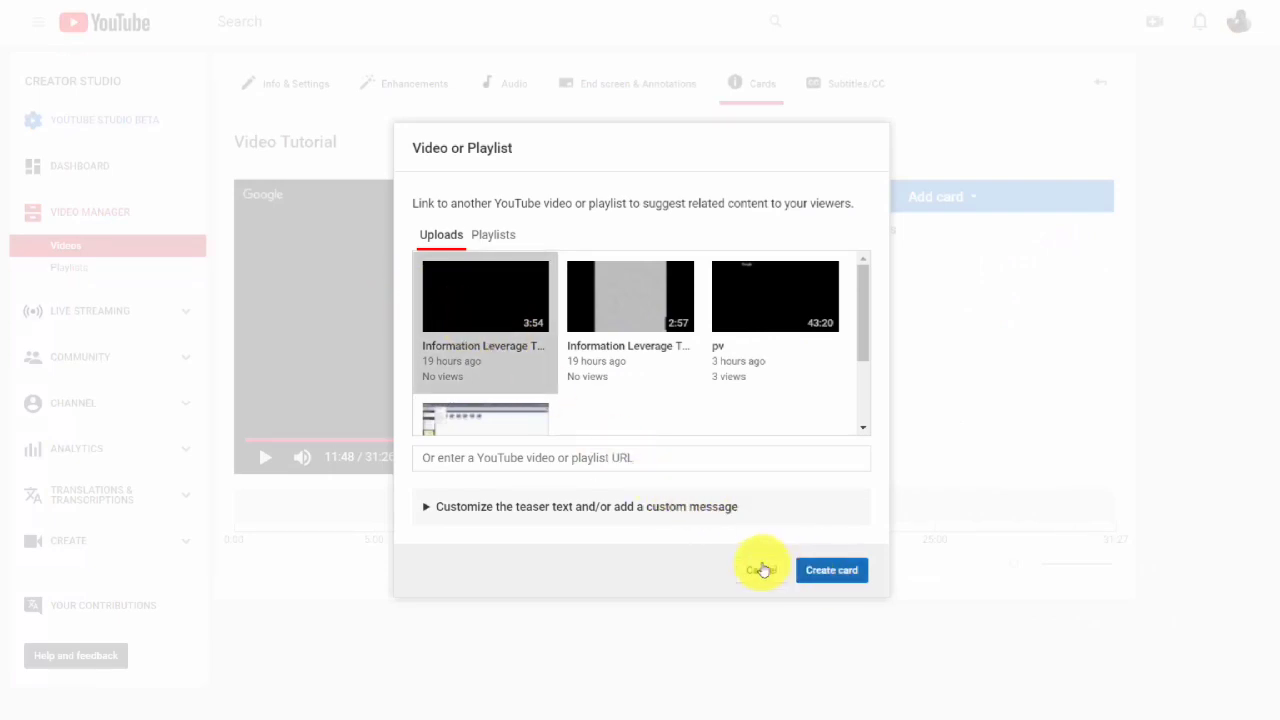
left_click(483, 508)
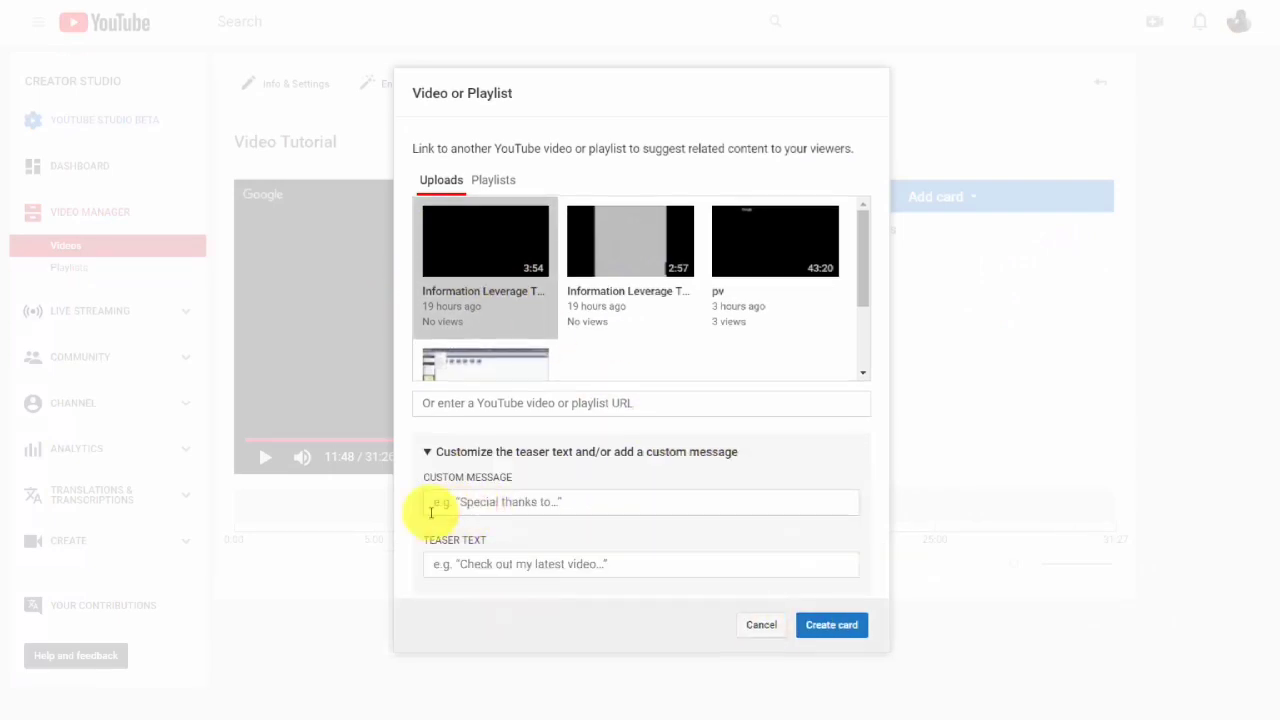
left_click(513, 506)
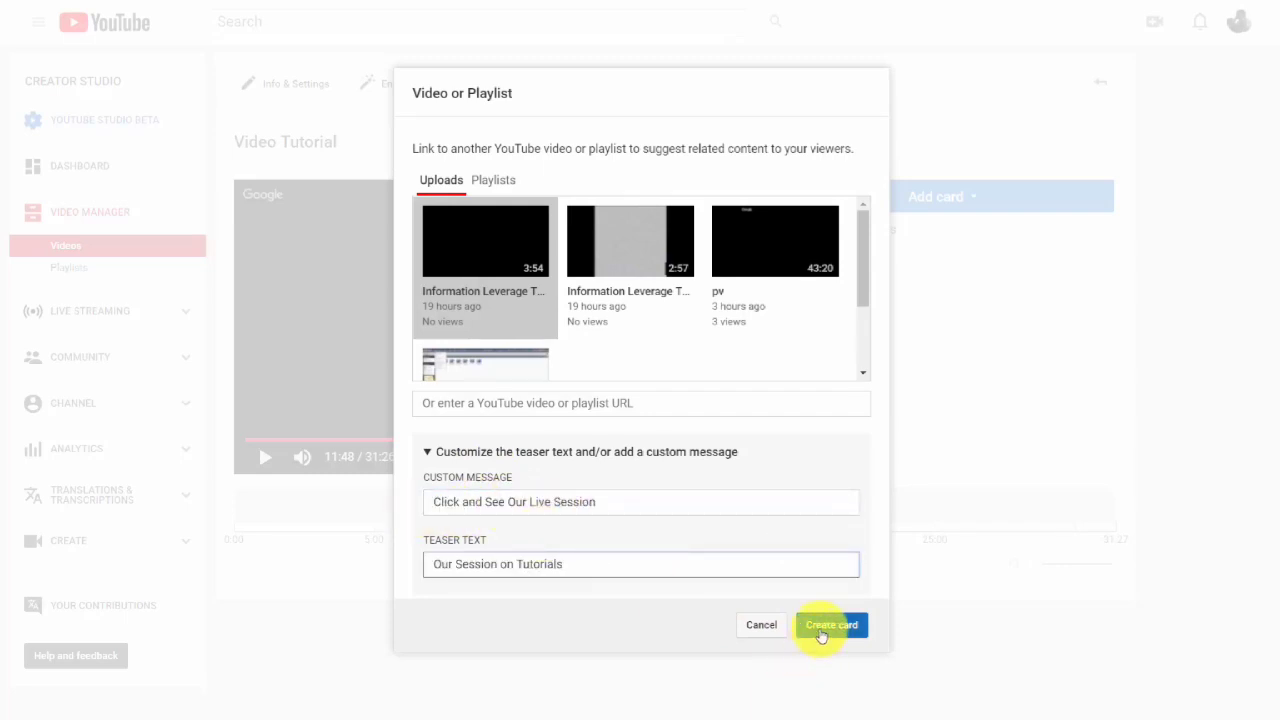
left_click(820, 628)
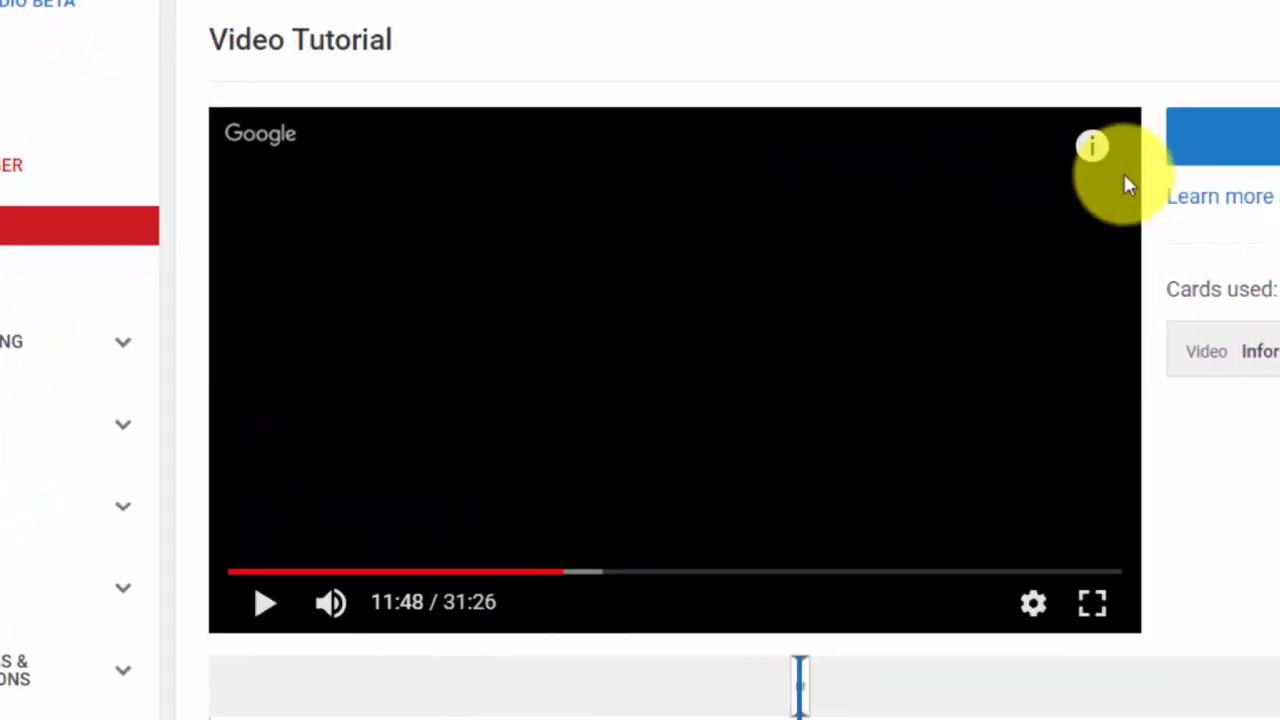
mouse_move(745, 217)
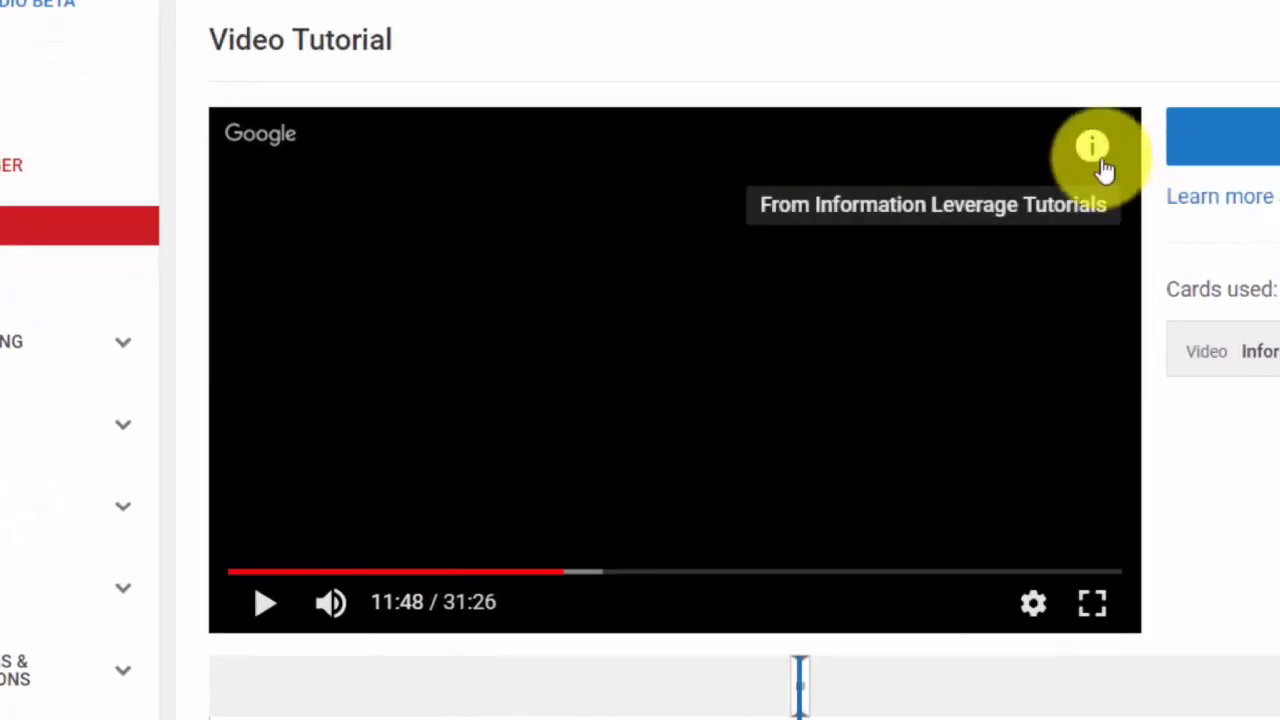
left_click(1097, 152)
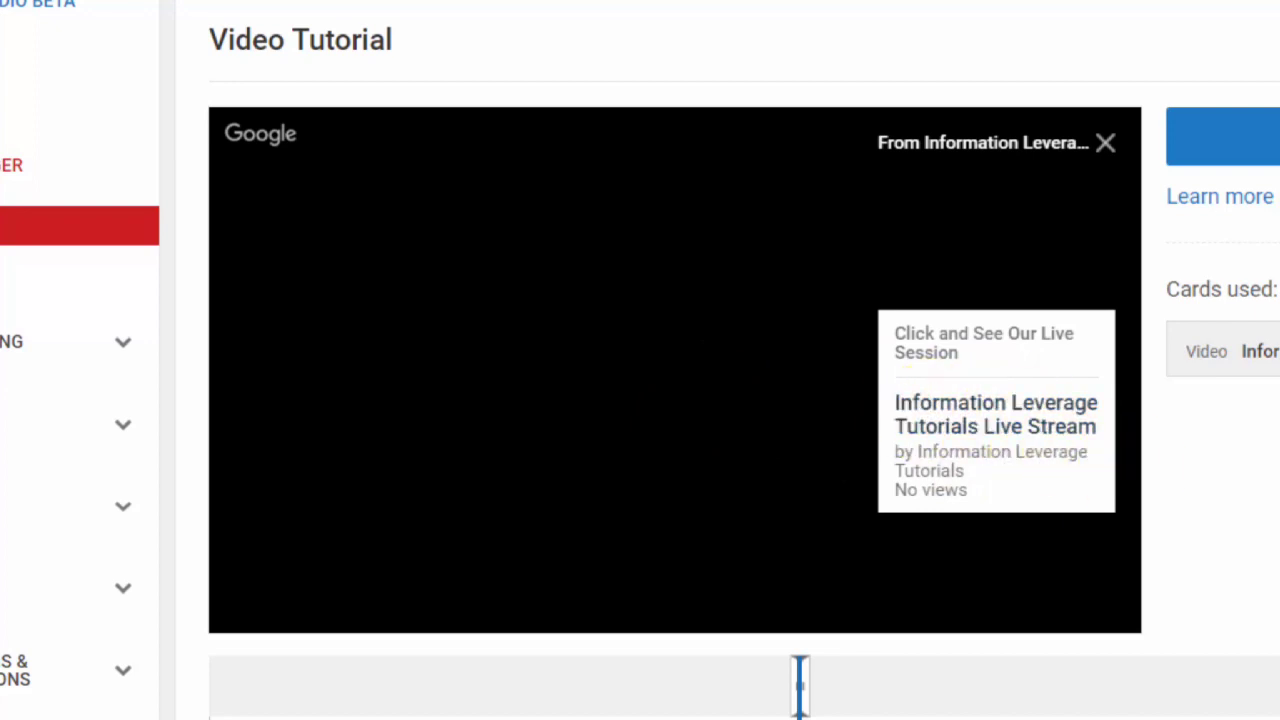
Add a video card at 18:39 linking the pv upload with custom message "Click To Get Videos" and teaser text "Watch Our Videos".
left_click_drag(563, 571, 766, 600)
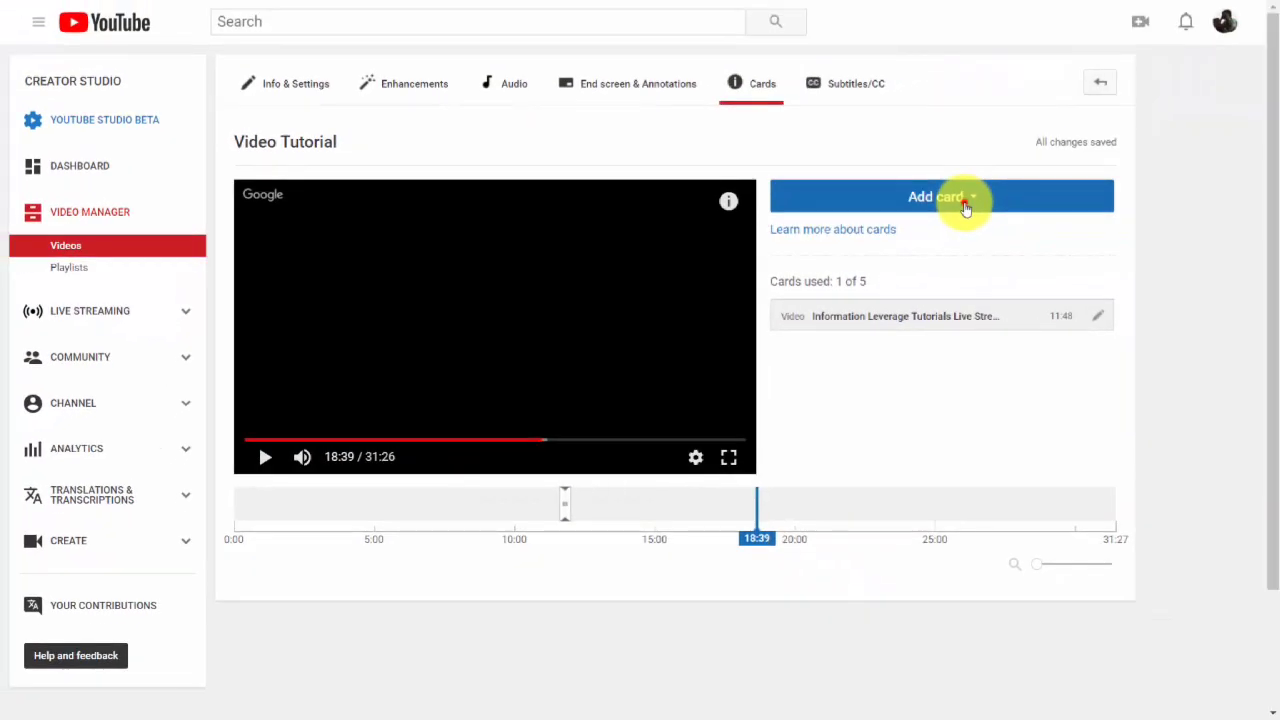
left_click(964, 204)
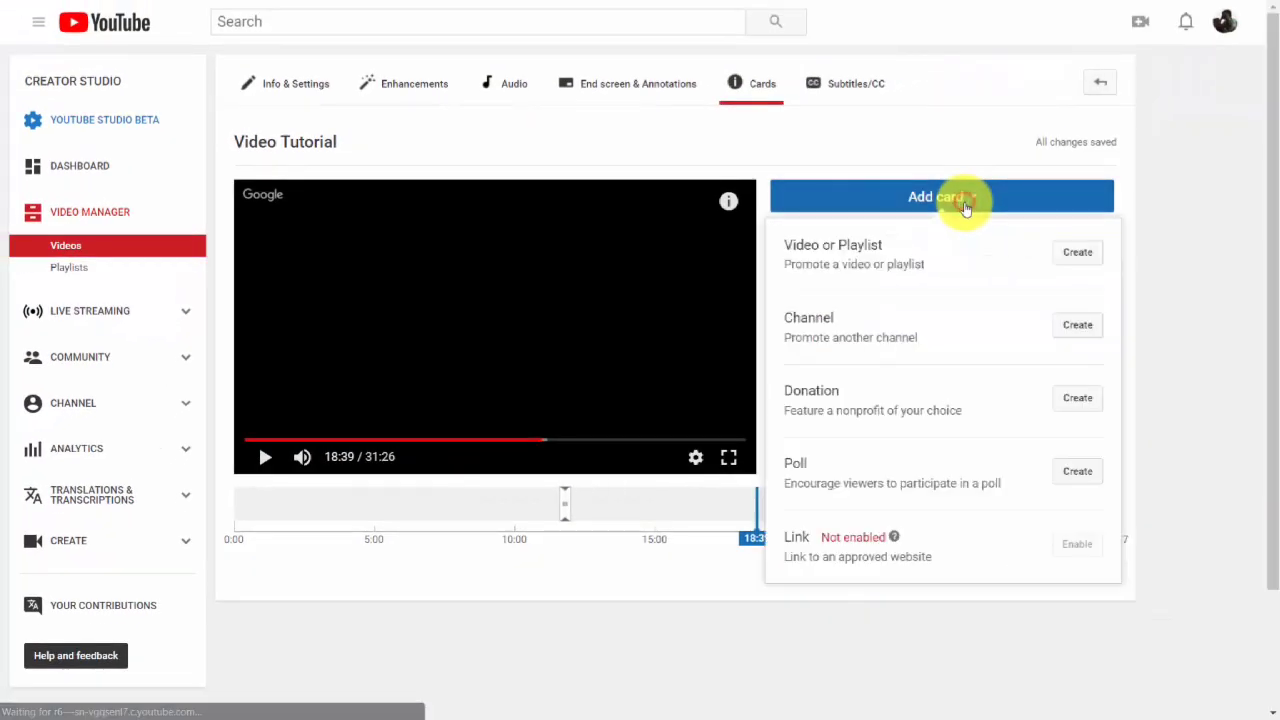
left_click(1075, 256)
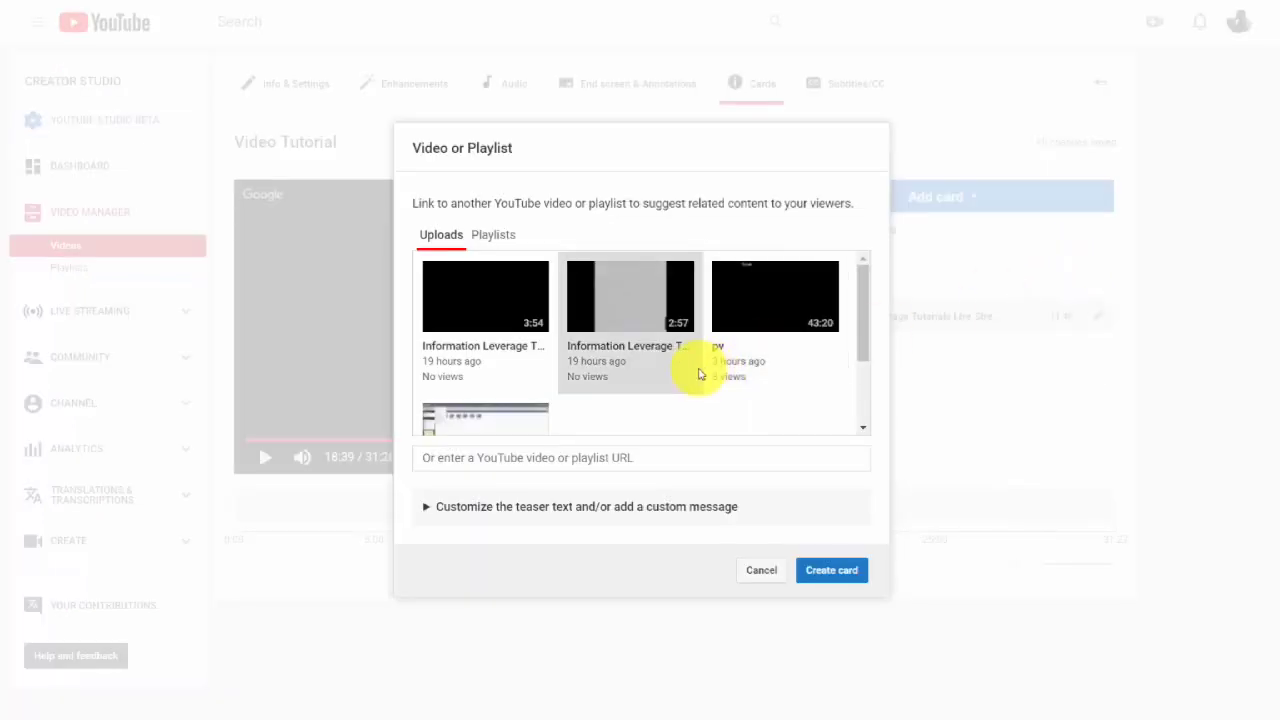
left_click(757, 309)
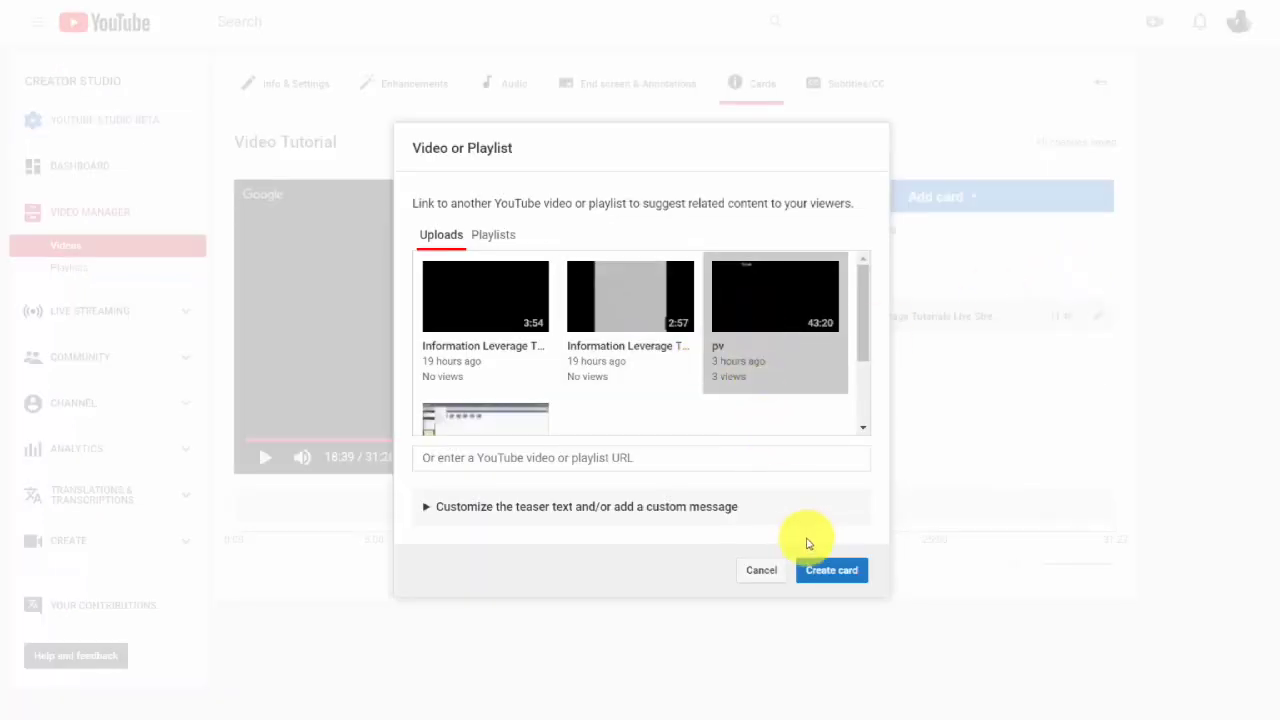
left_click(432, 507)
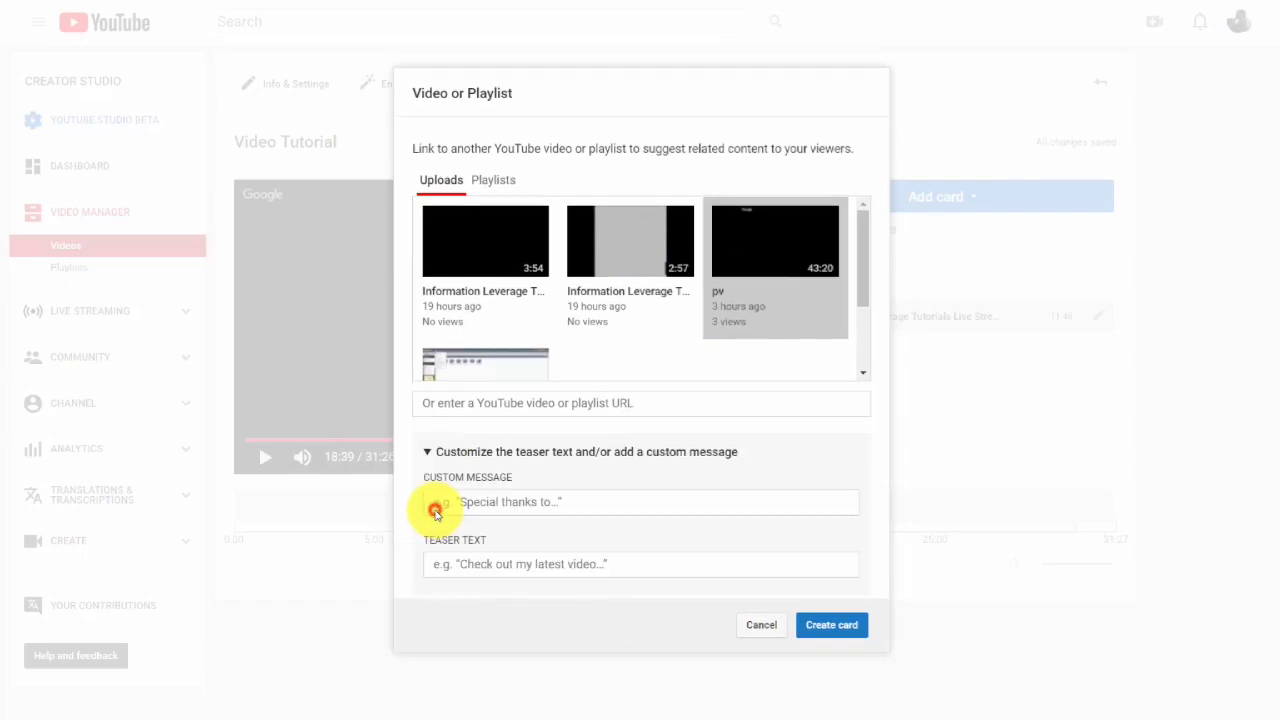
left_click(435, 507)
type("Click To Get Videos")
left_click(452, 563)
type("Watch Our Videos")
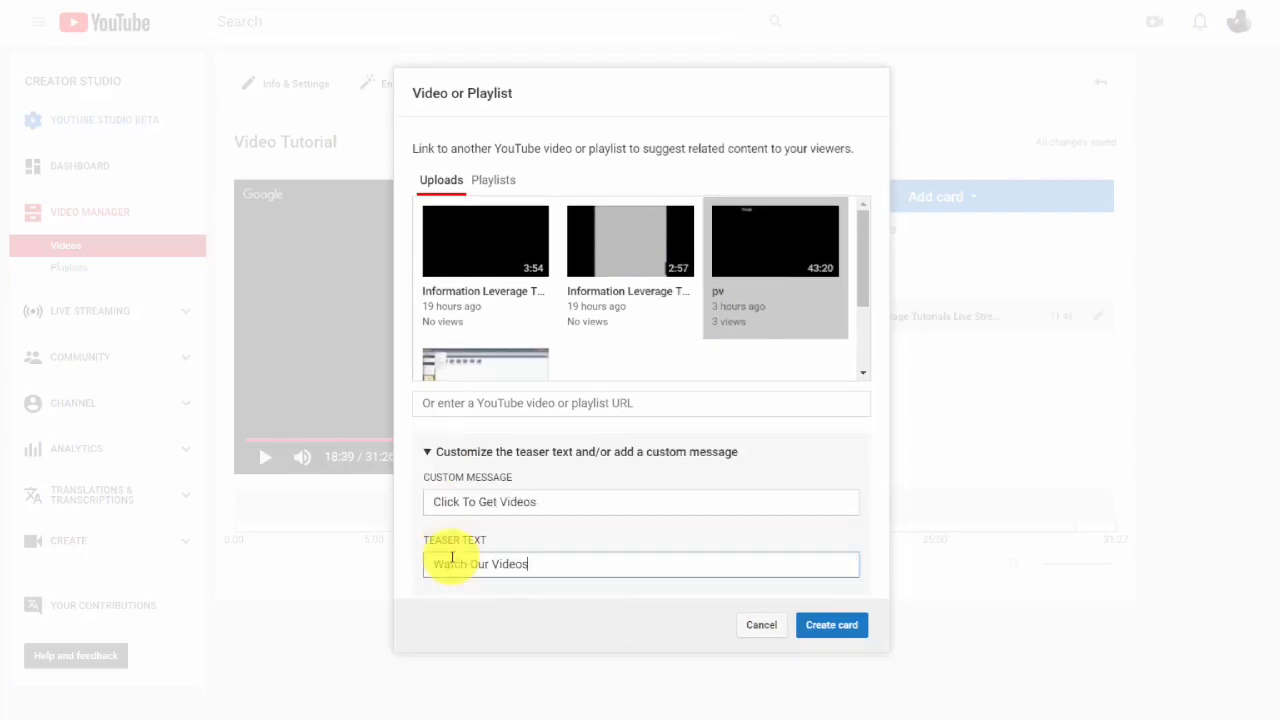
left_click(814, 630)
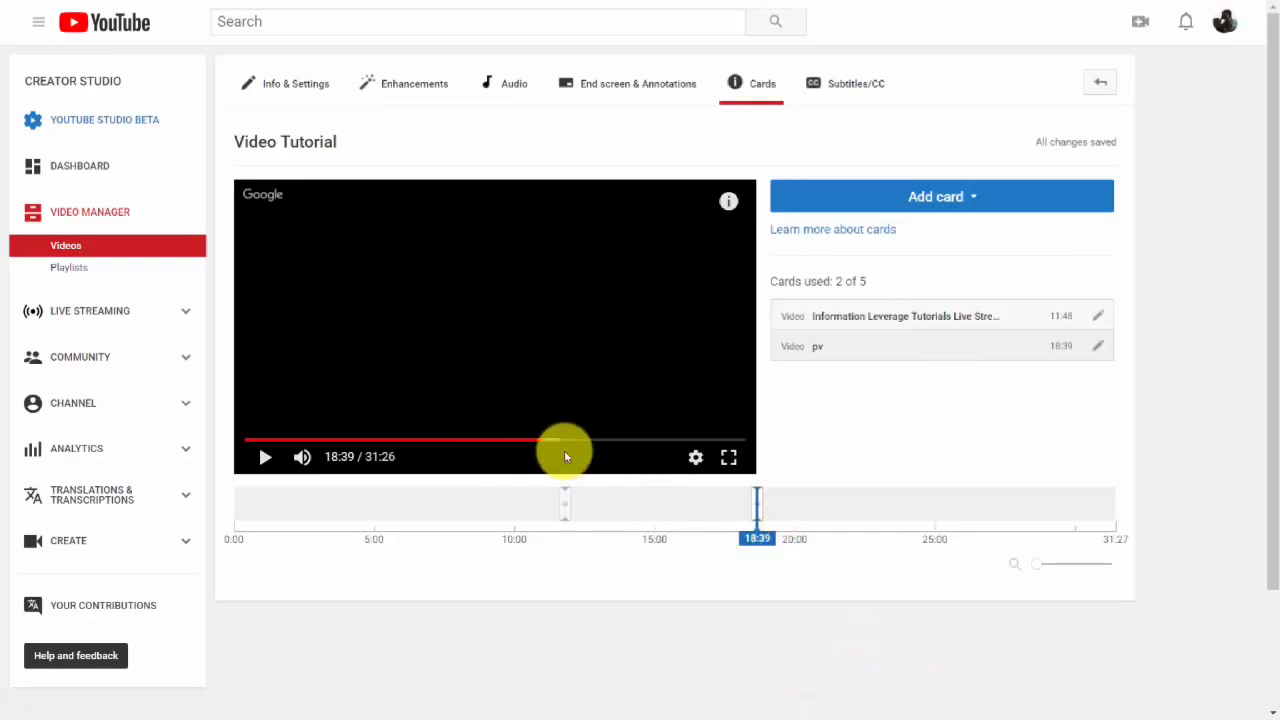
Preview the video's cards in the player.
mouse_move(727, 209)
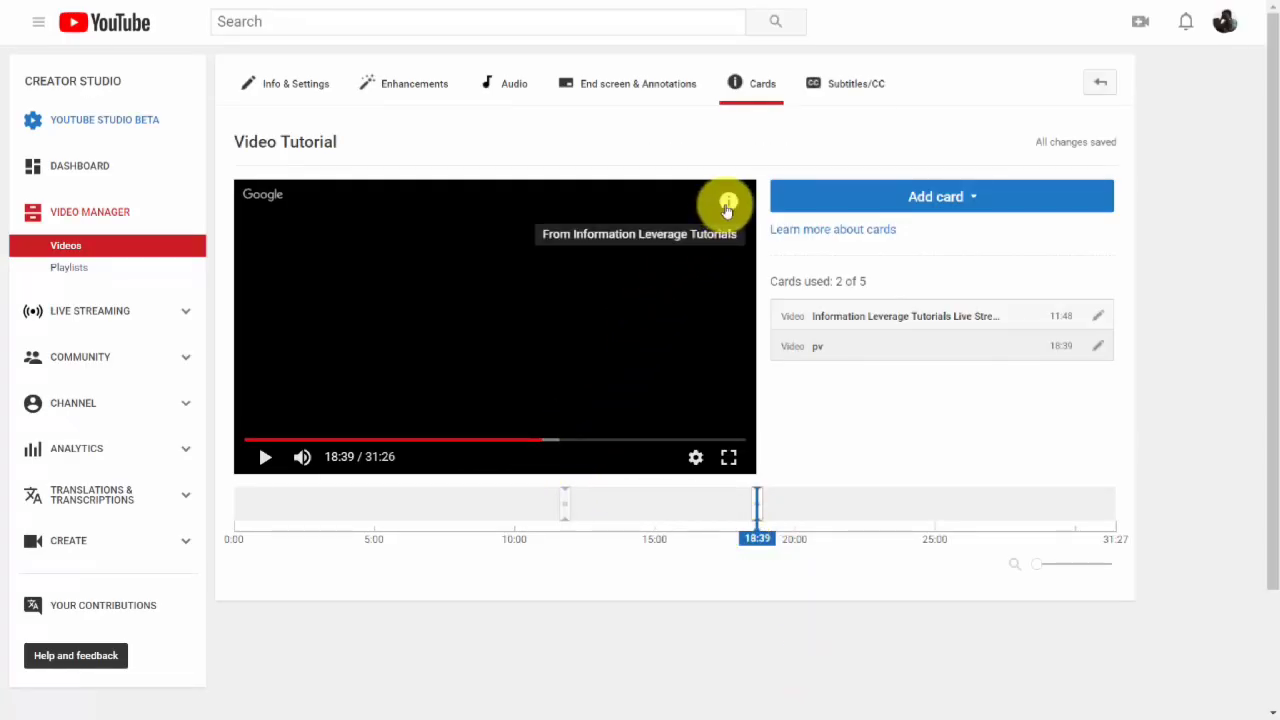
left_click(727, 209)
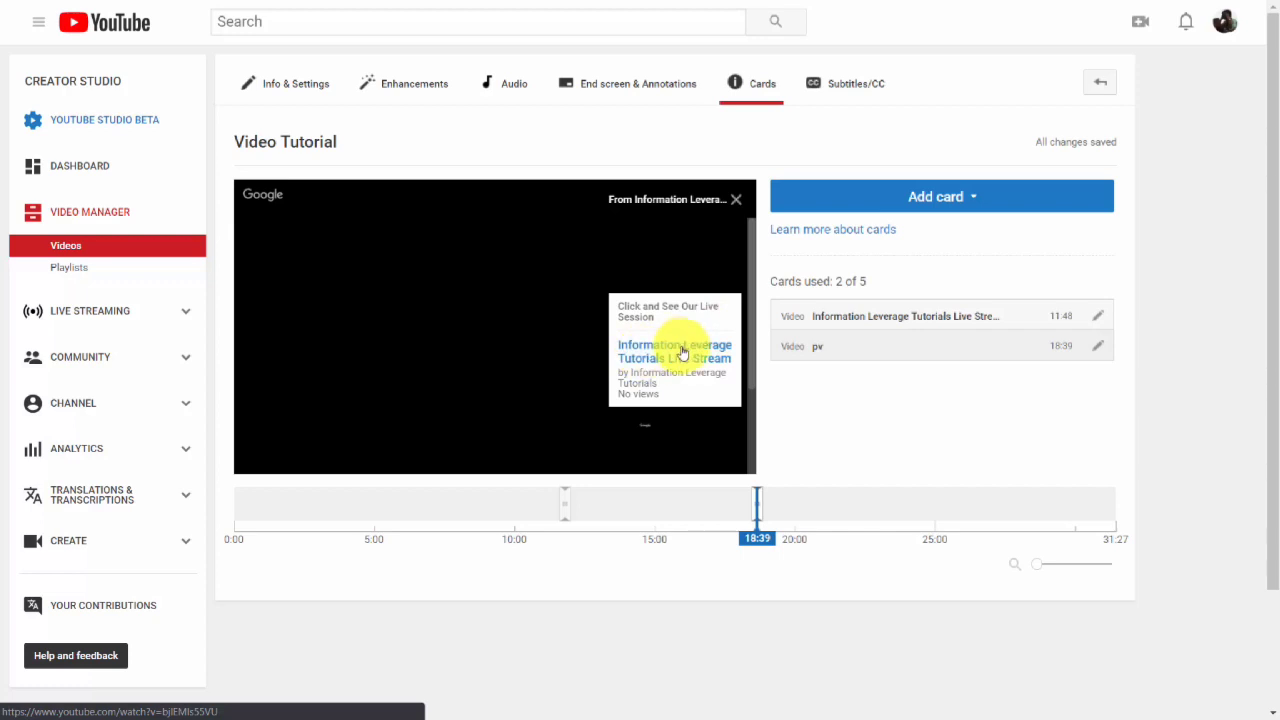
left_click(930, 198)
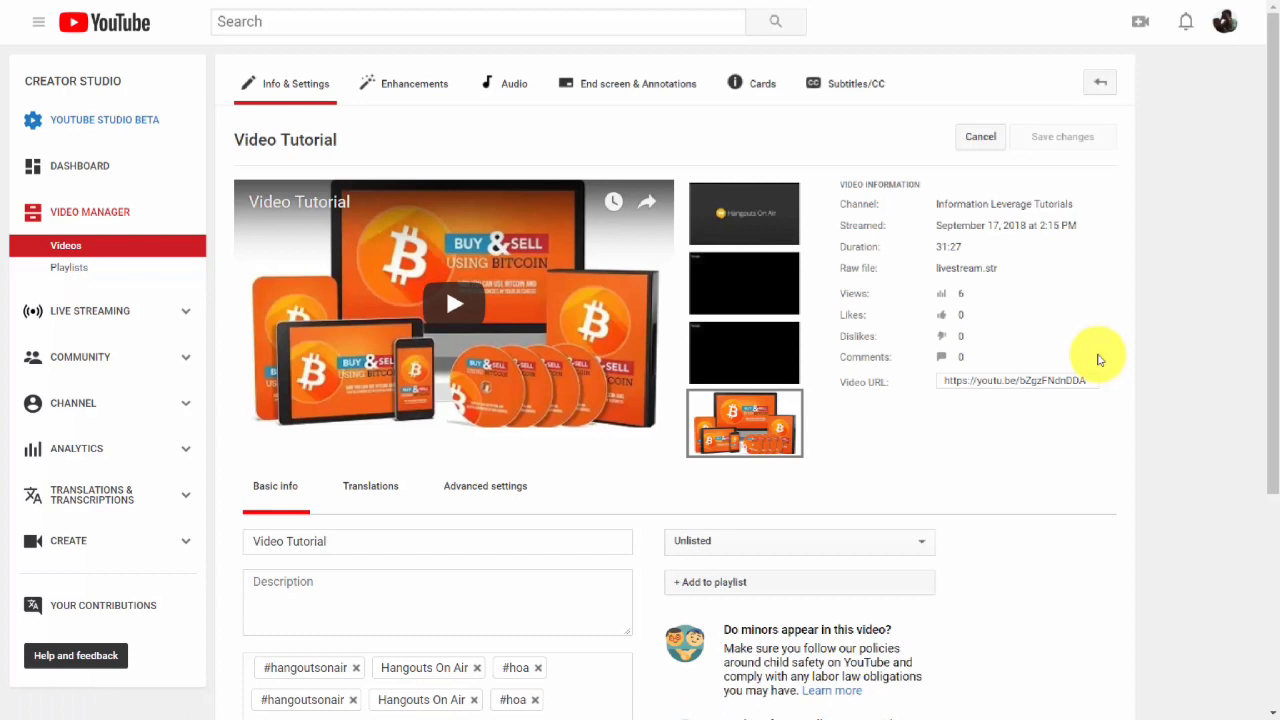
Start adding English subtitles to the video using Transcribe and auto-sync.
left_click(855, 88)
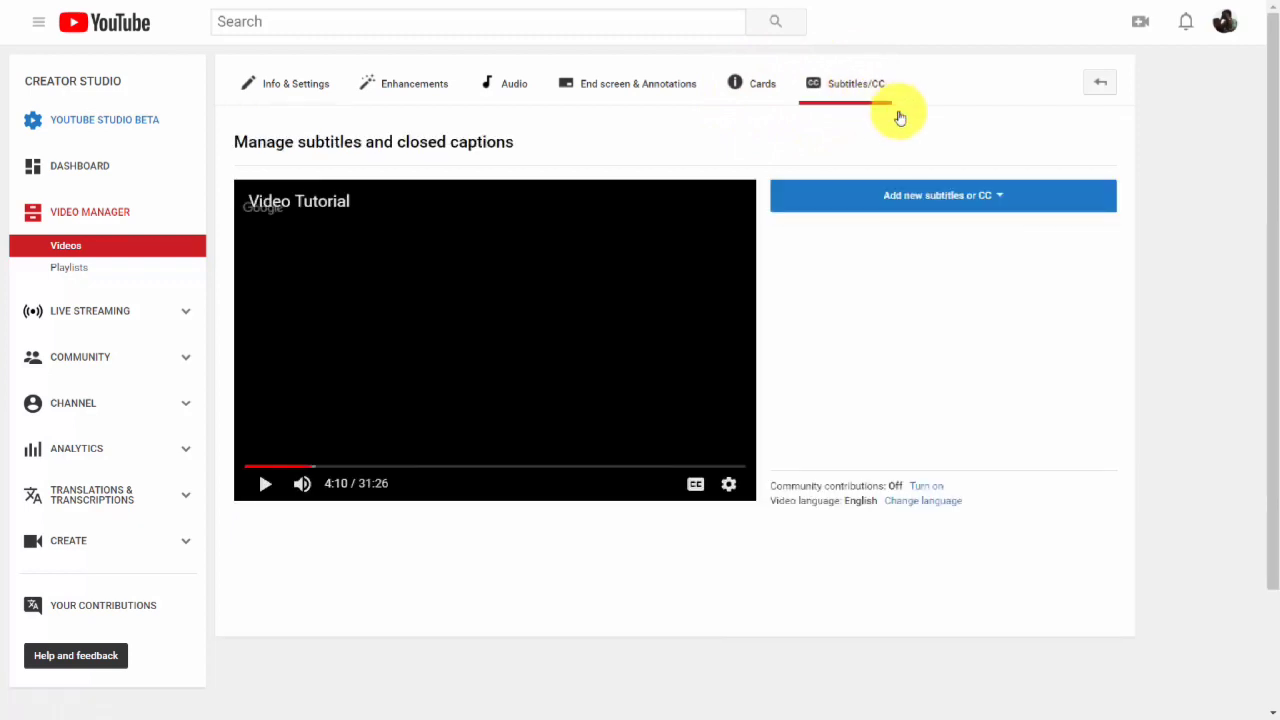
left_click(965, 199)
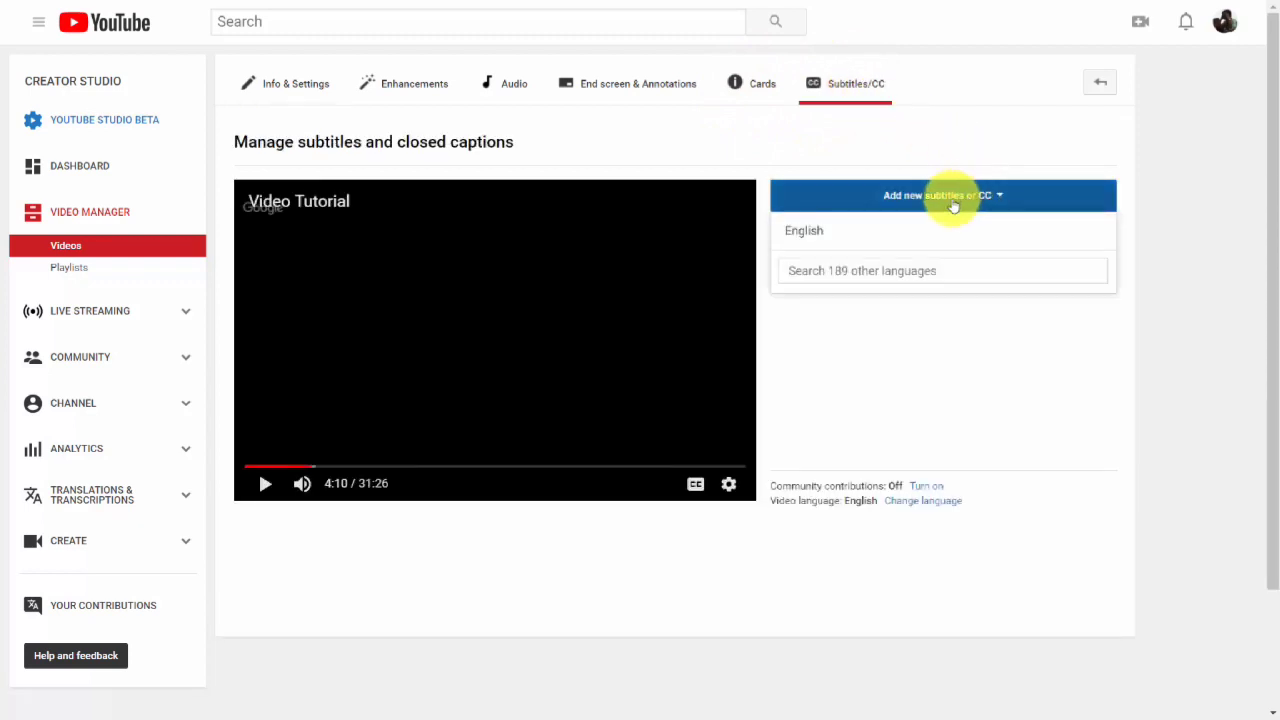
left_click(805, 234)
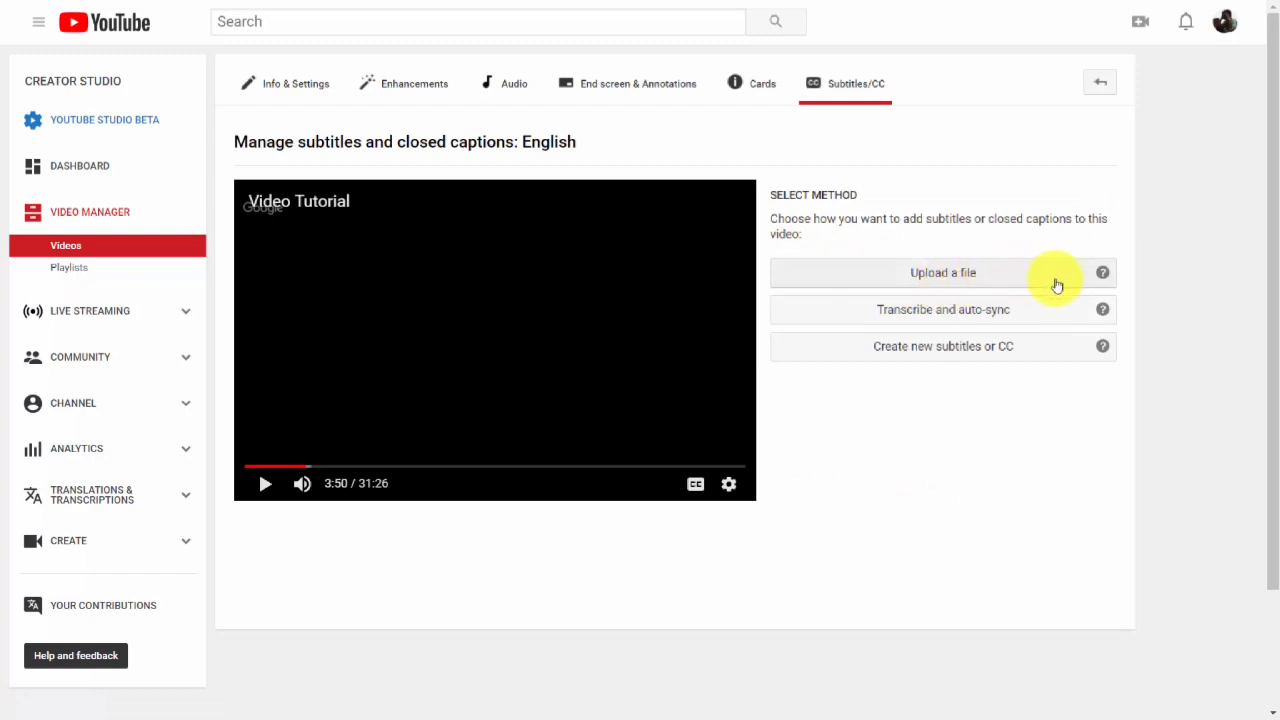
left_click(957, 310)
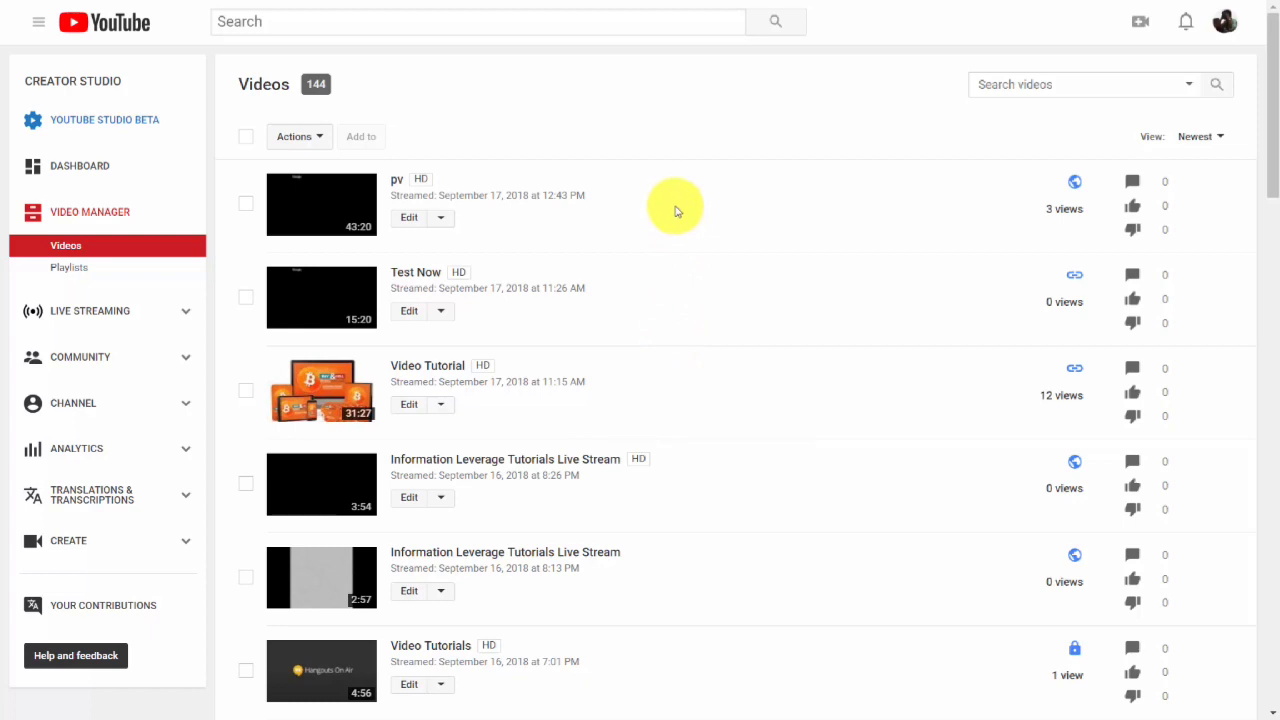
Set the video language of the Create A Product In 7 Days video to English for subtitles, then play it with captions.
scroll(675, 211, "down", 6)
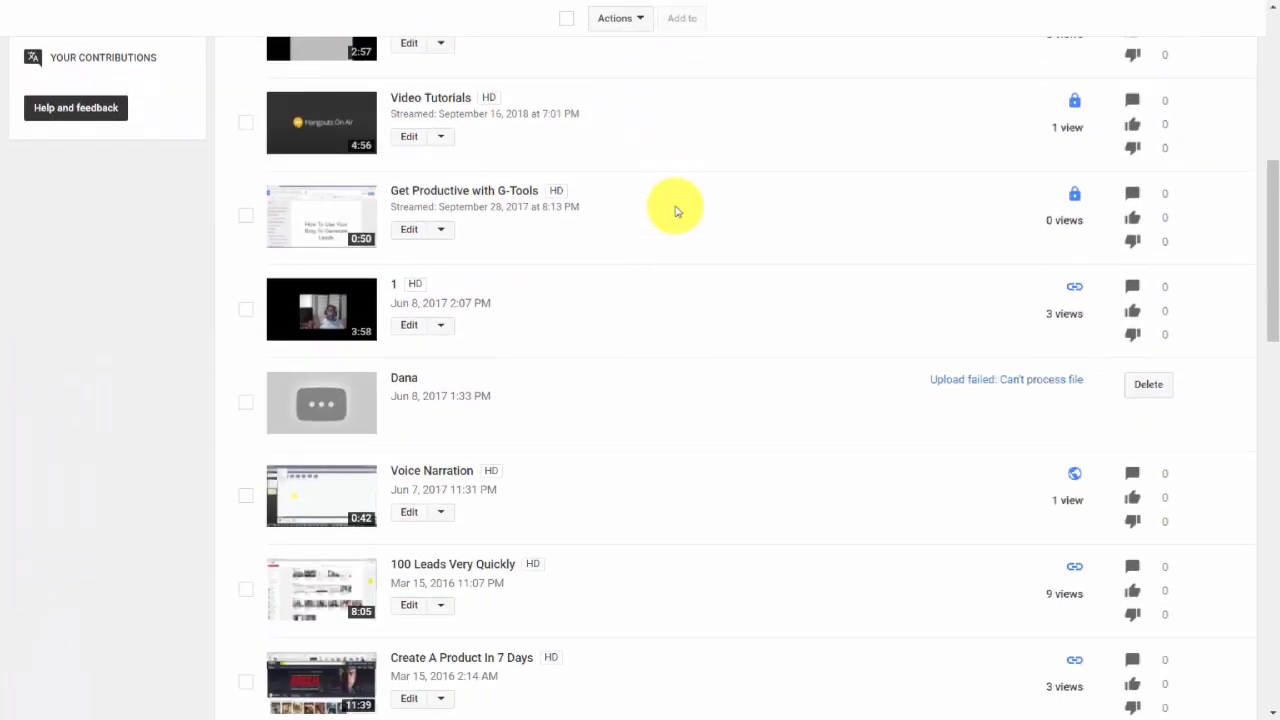
scroll(675, 211, "down", 4)
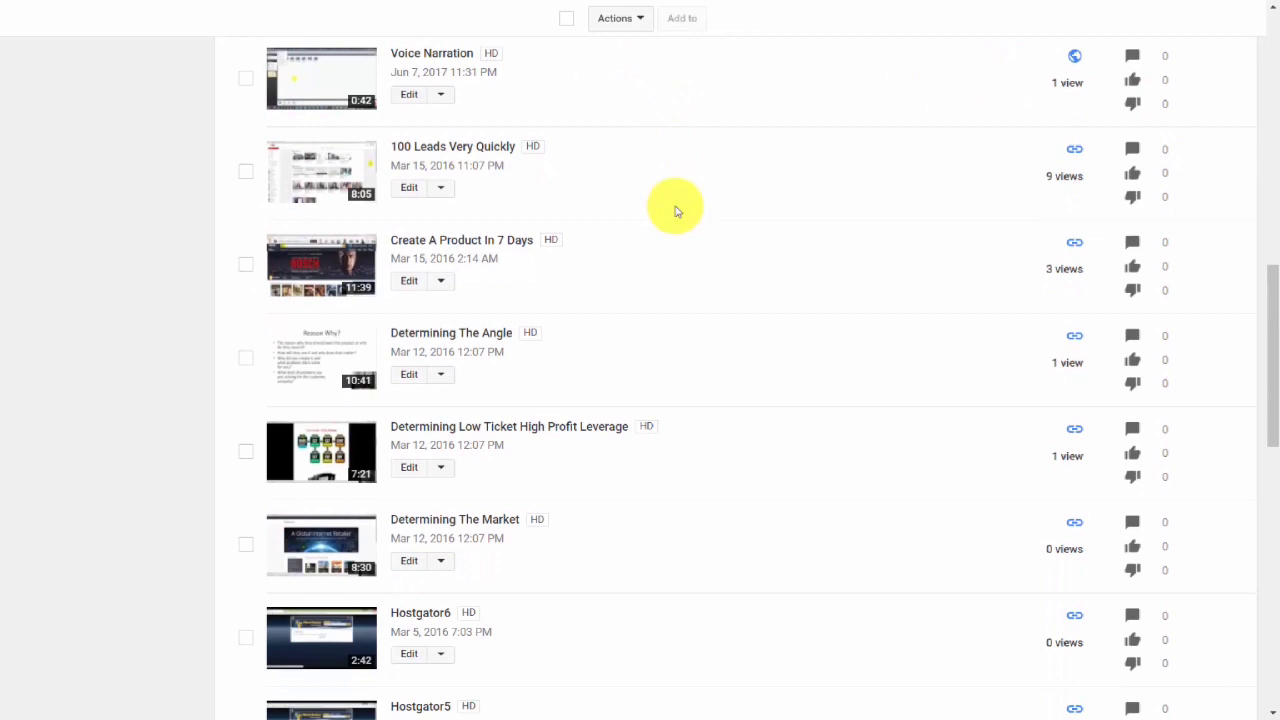
left_click(447, 284)
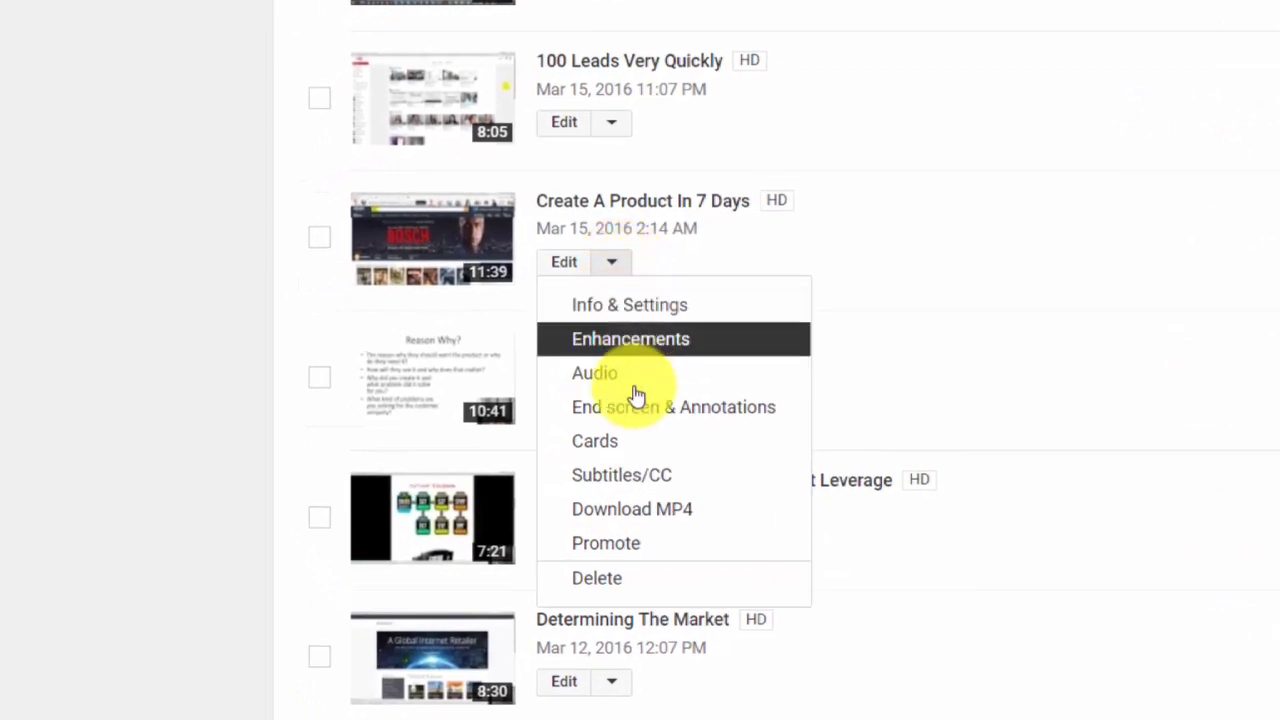
left_click(626, 484)
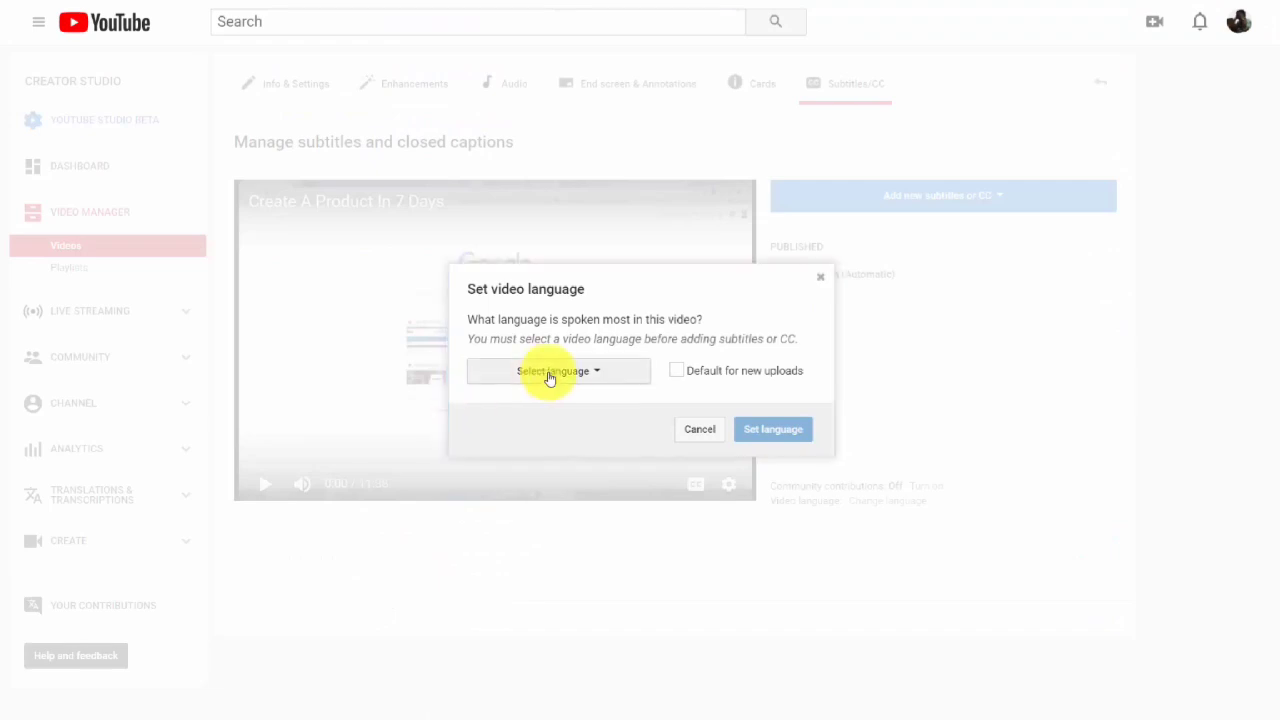
left_click(597, 372)
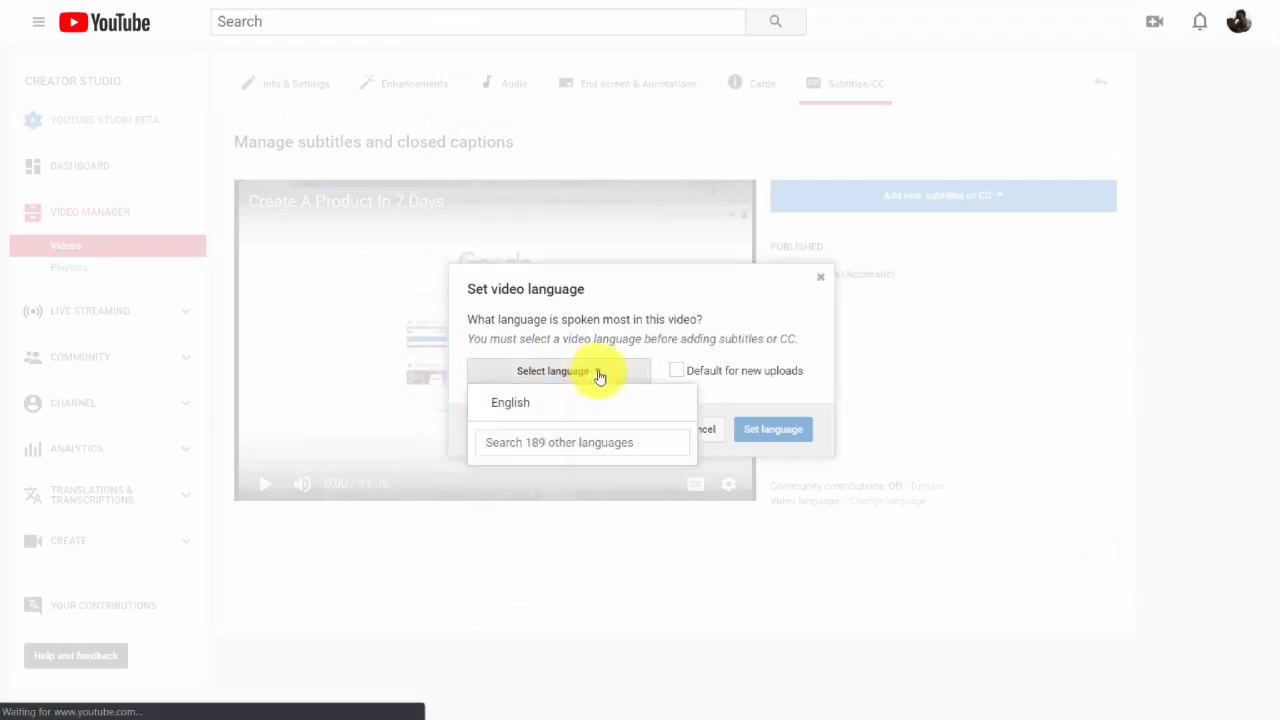
left_click(505, 402)
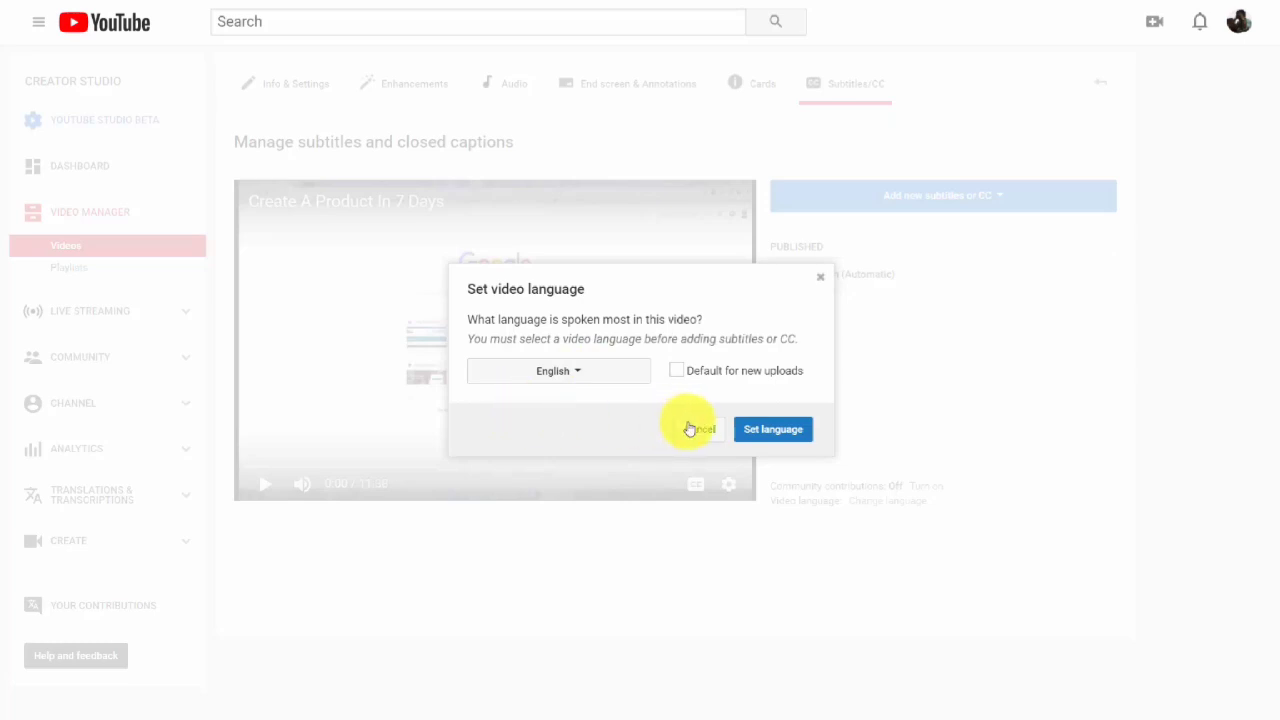
left_click(766, 430)
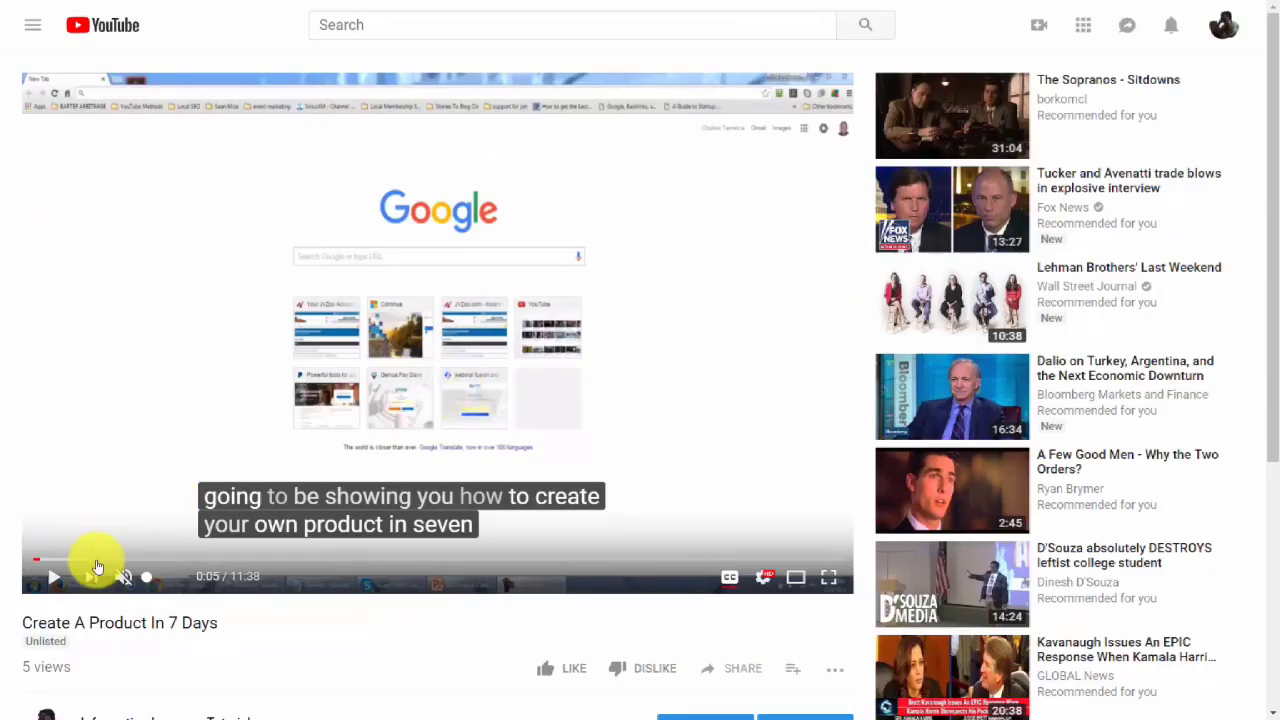
left_click(57, 580)
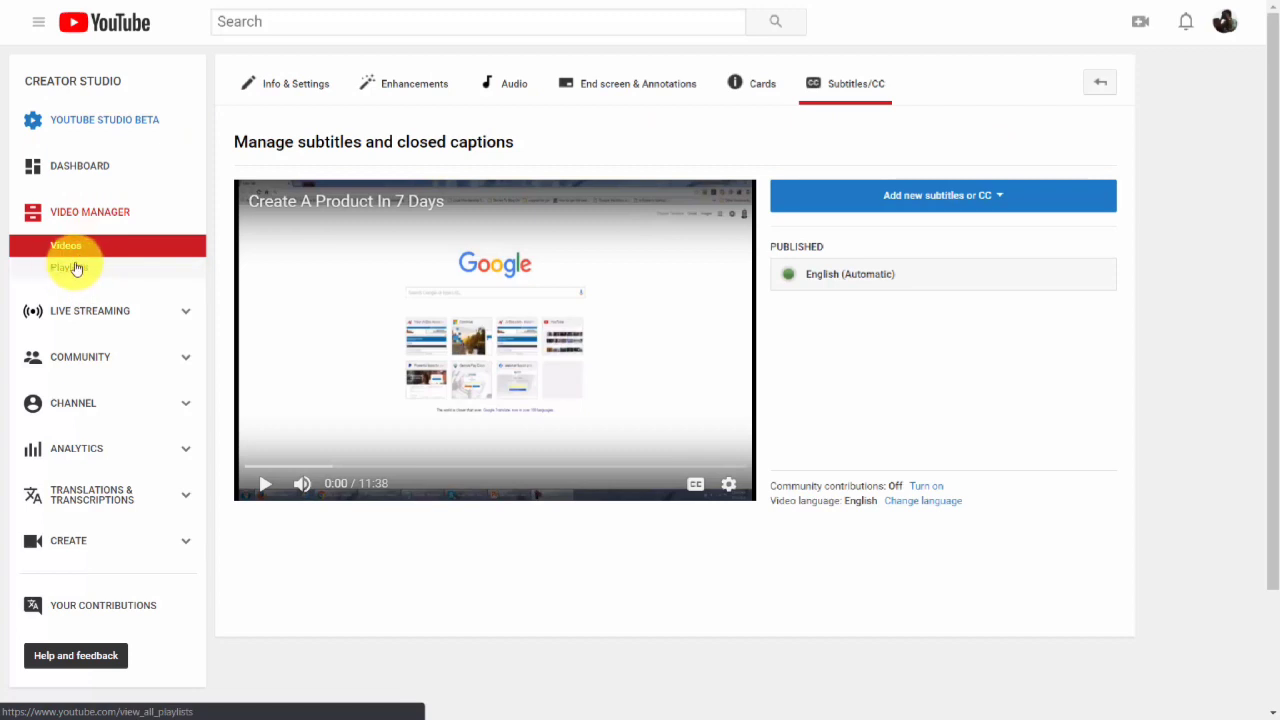
Create a new public playlist titled "Live Streams on Business Subjects".
left_click(75, 268)
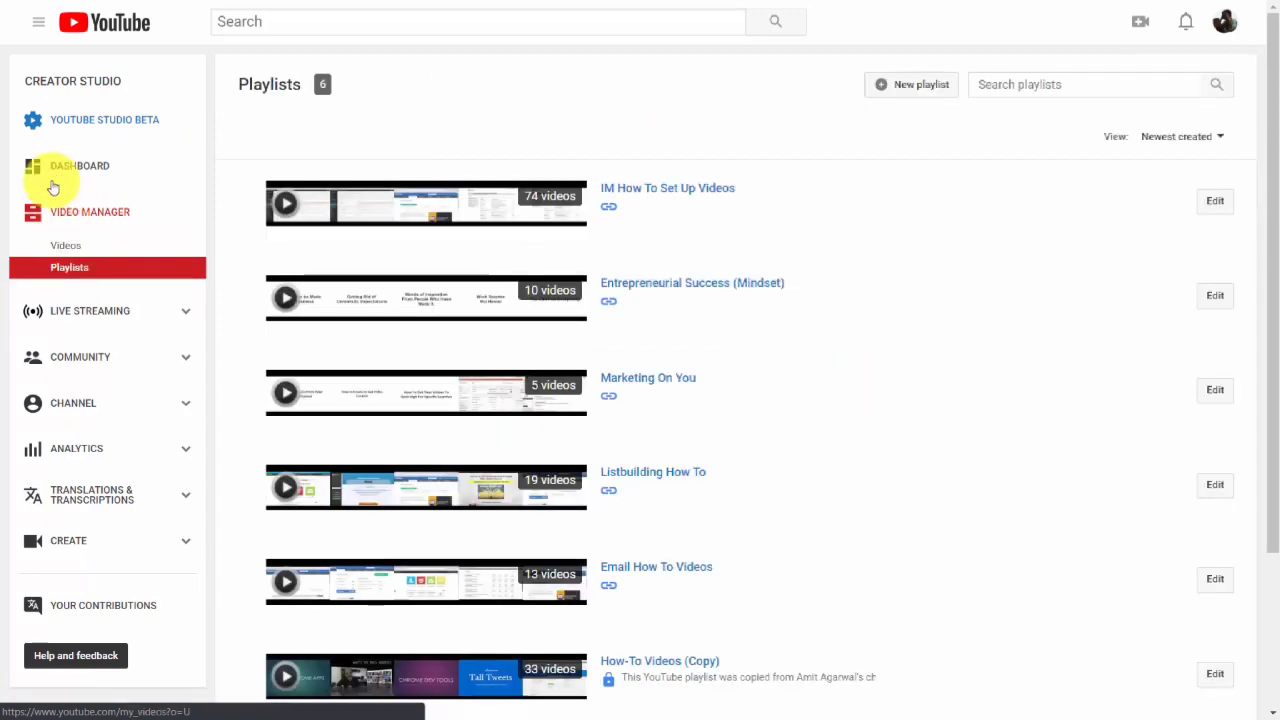
left_click(881, 88)
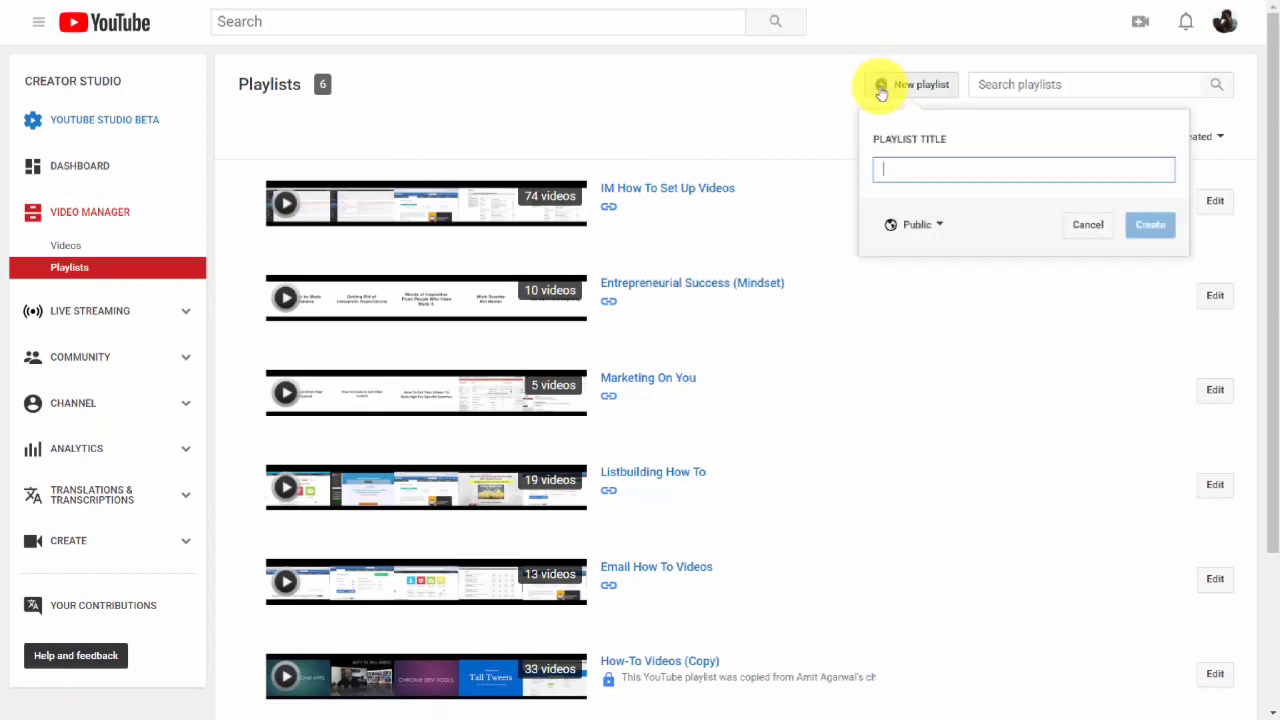
type("Live Streams on Business Subjects")
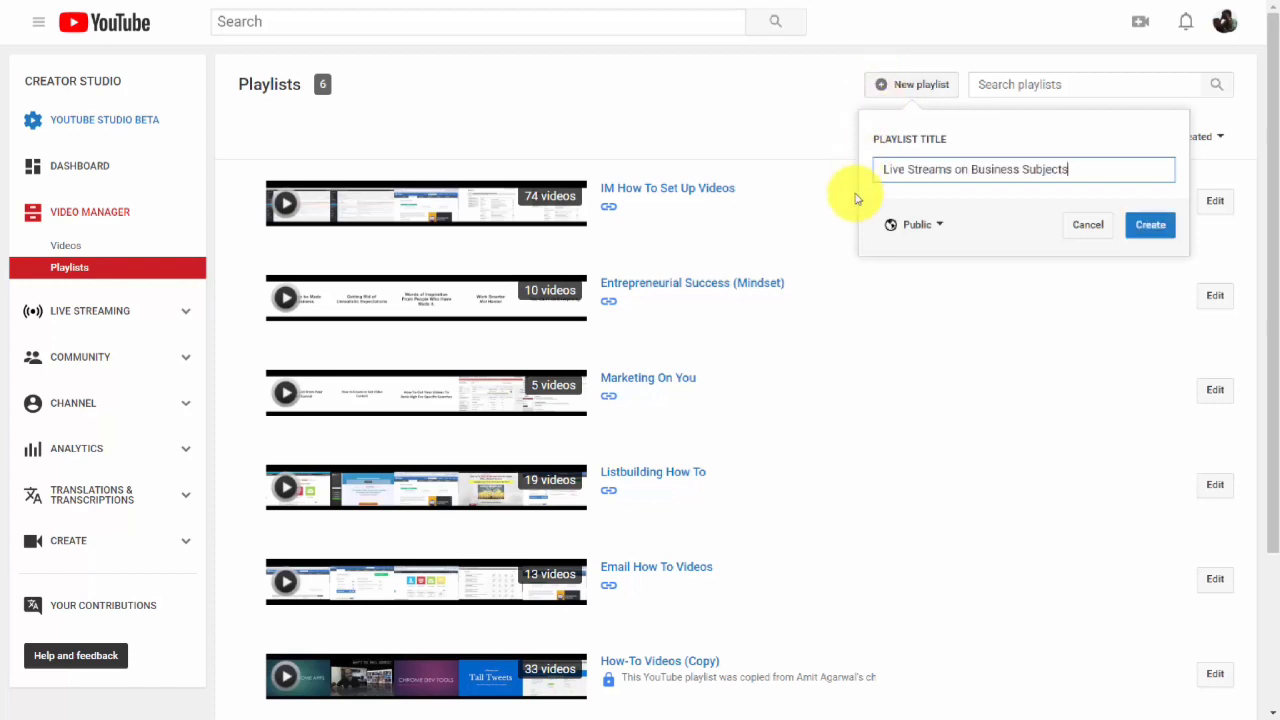
left_click(938, 226)
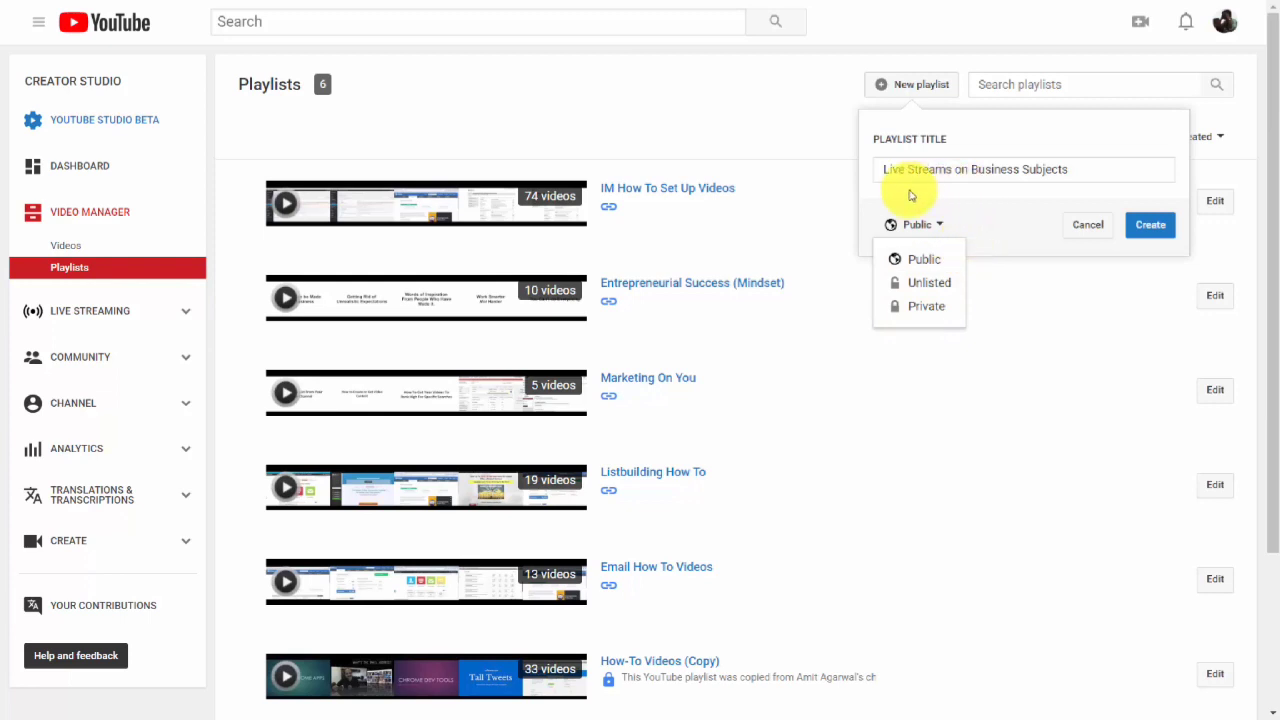
left_click(975, 203)
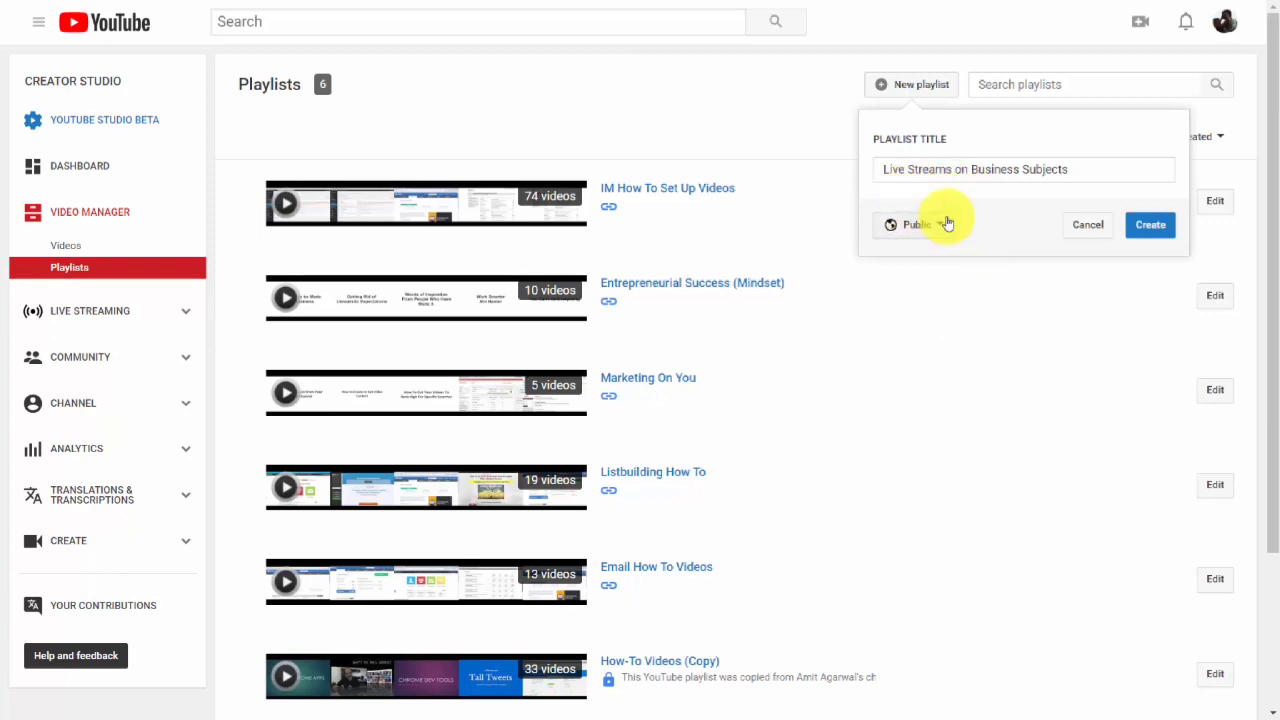
left_click(1152, 227)
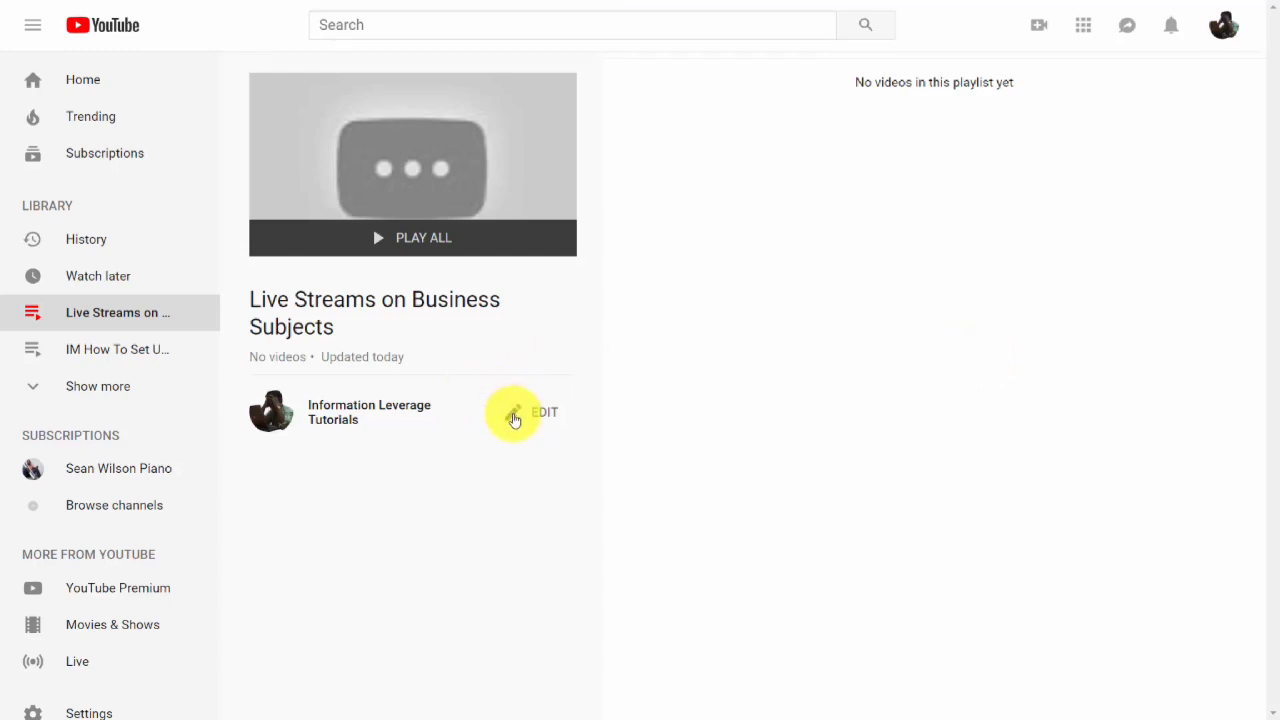
Add the description "Live streams on Creating Videos" to the new playlist.
left_click(512, 418)
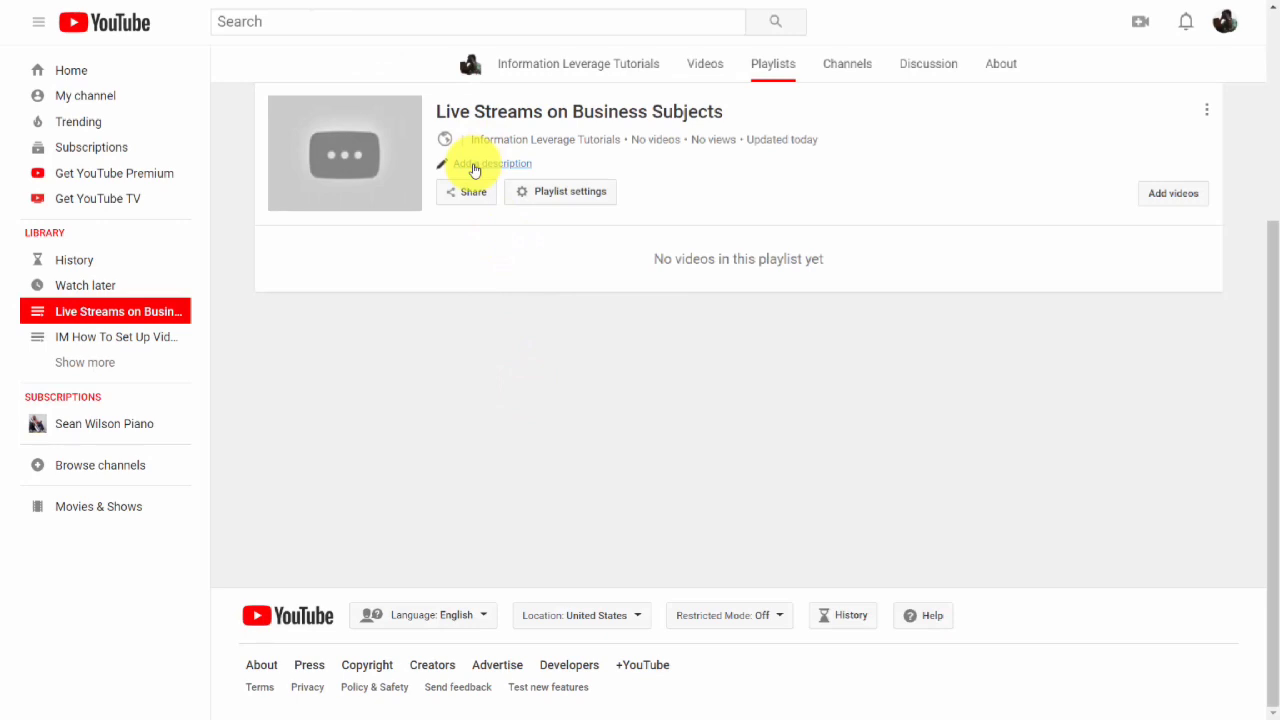
left_click(474, 166)
type("Live streams on Creating Videos")
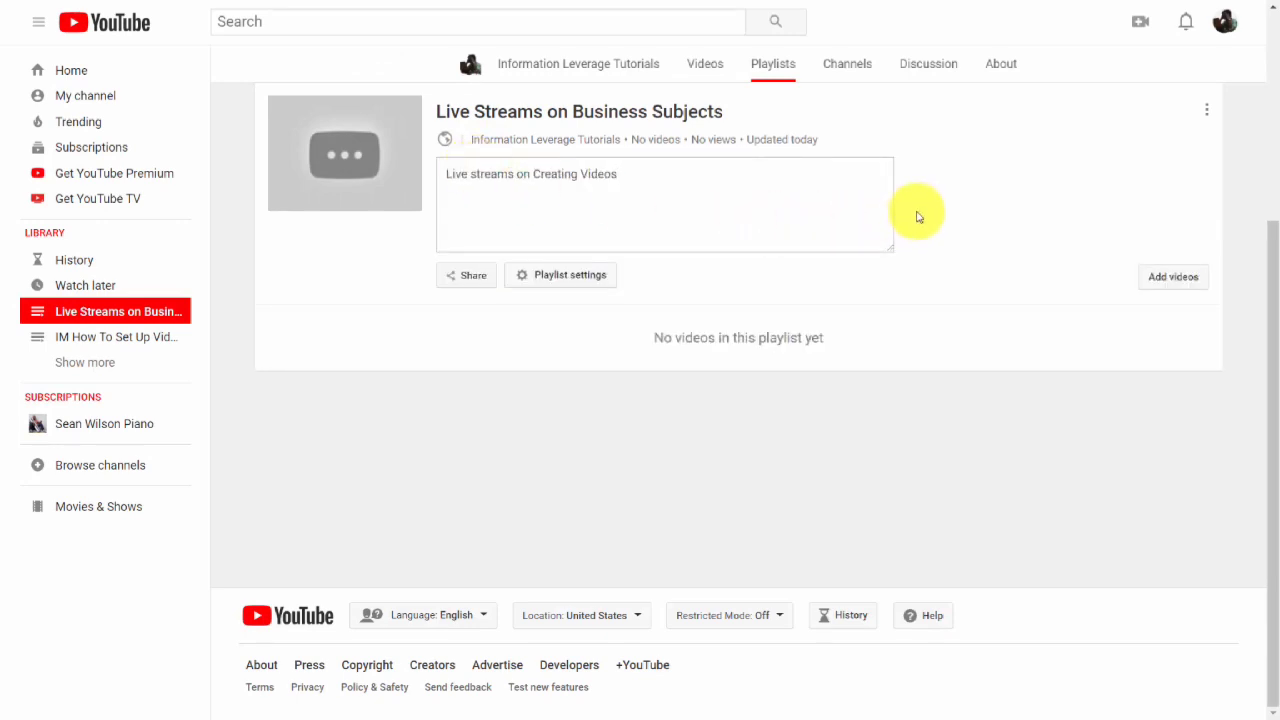
left_click(930, 207)
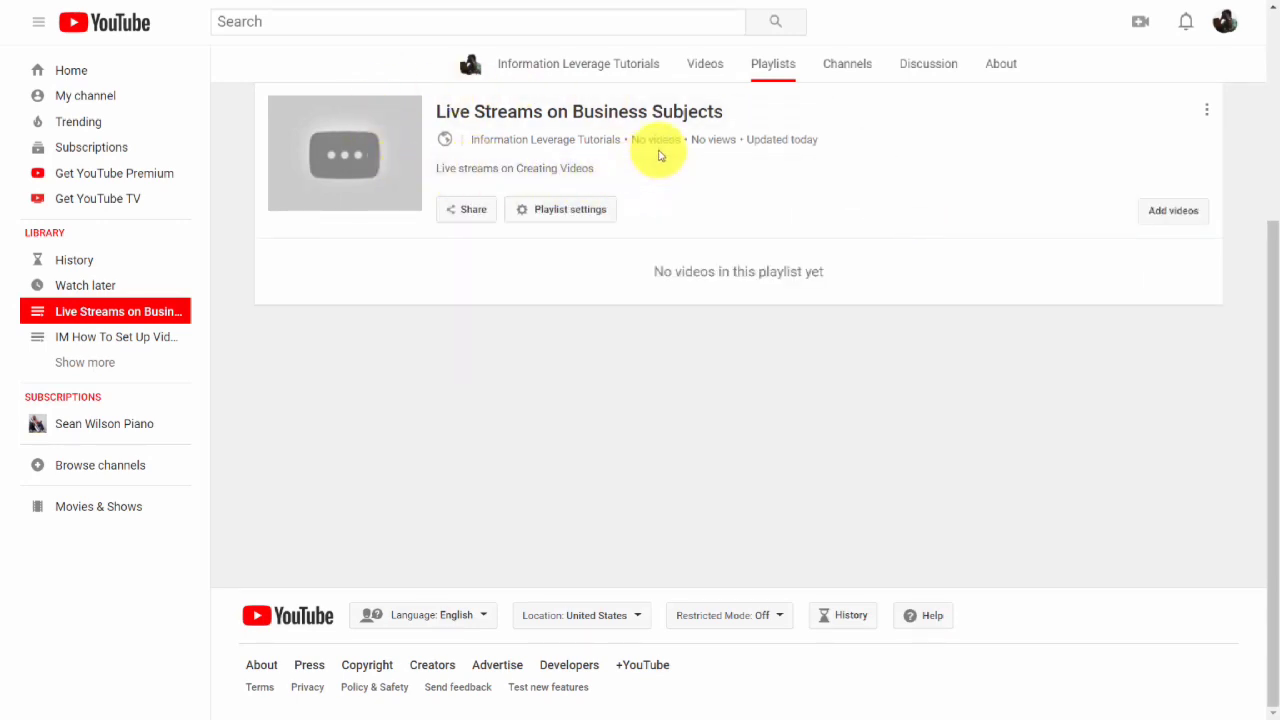
Explore the playlist settings' ordering options and add an auto-add rule of type Title contains.
left_click(522, 209)
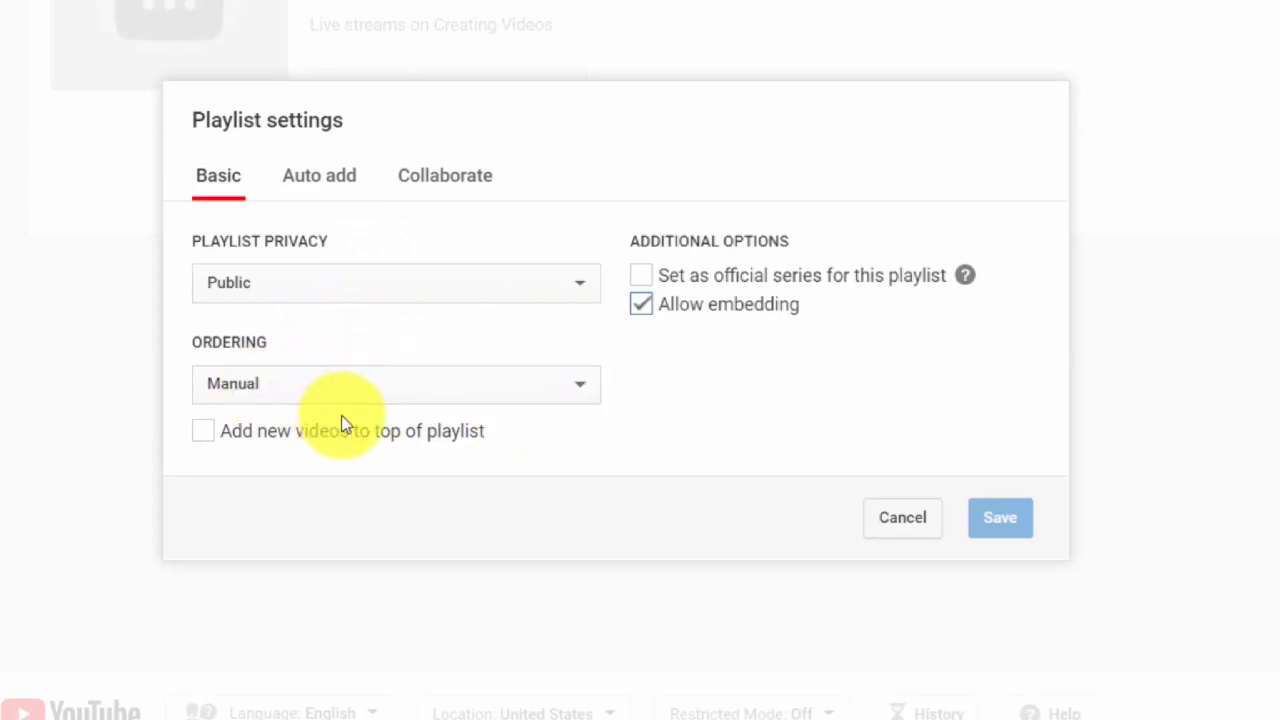
left_click(536, 393)
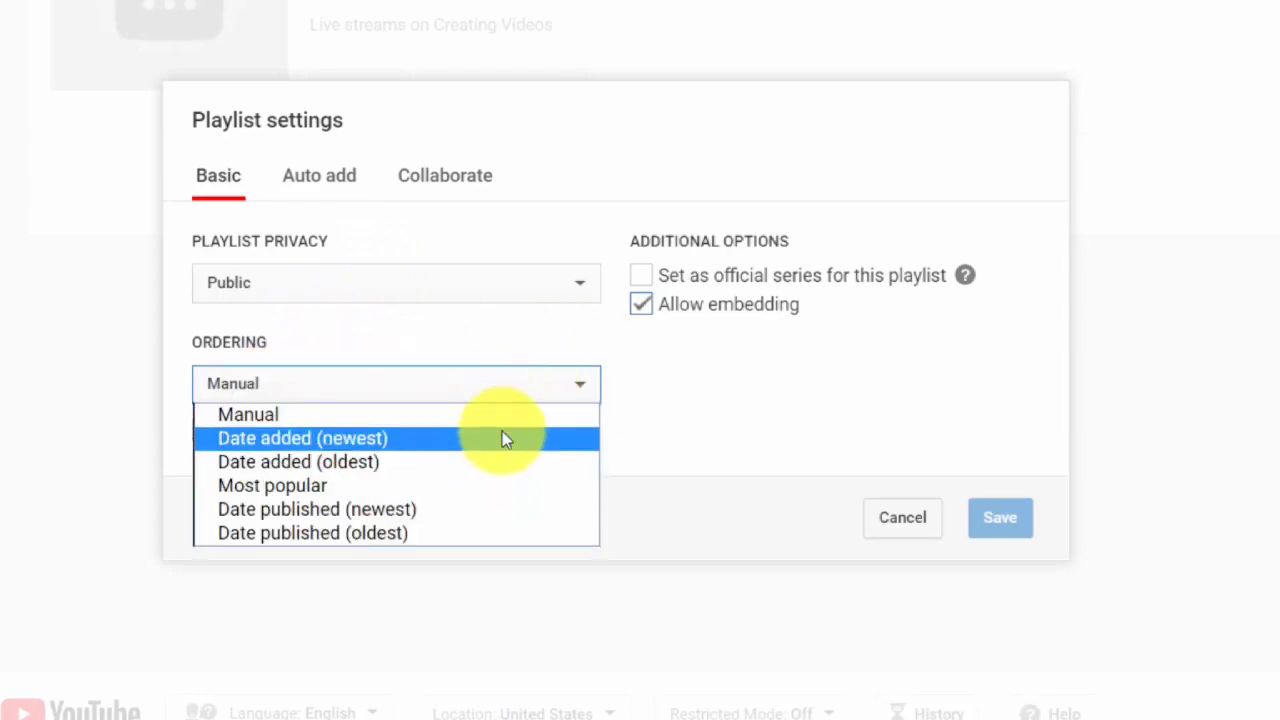
left_click(697, 411)
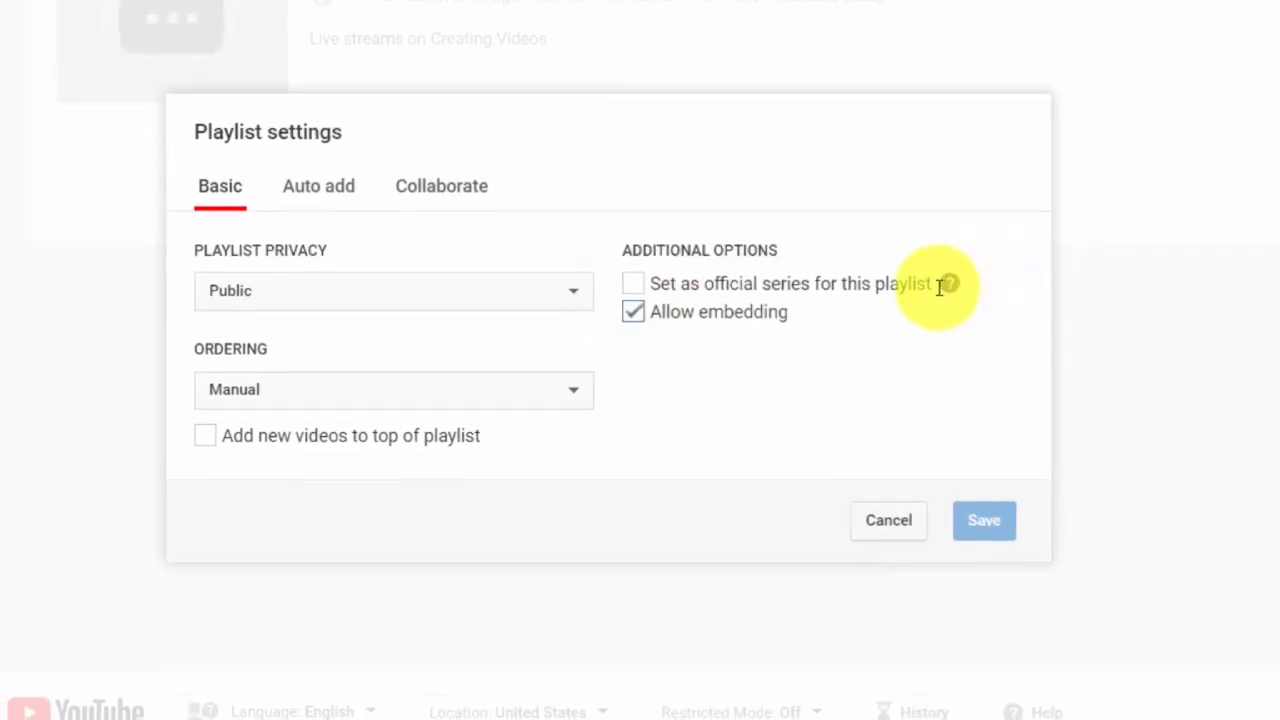
mouse_move(948, 284)
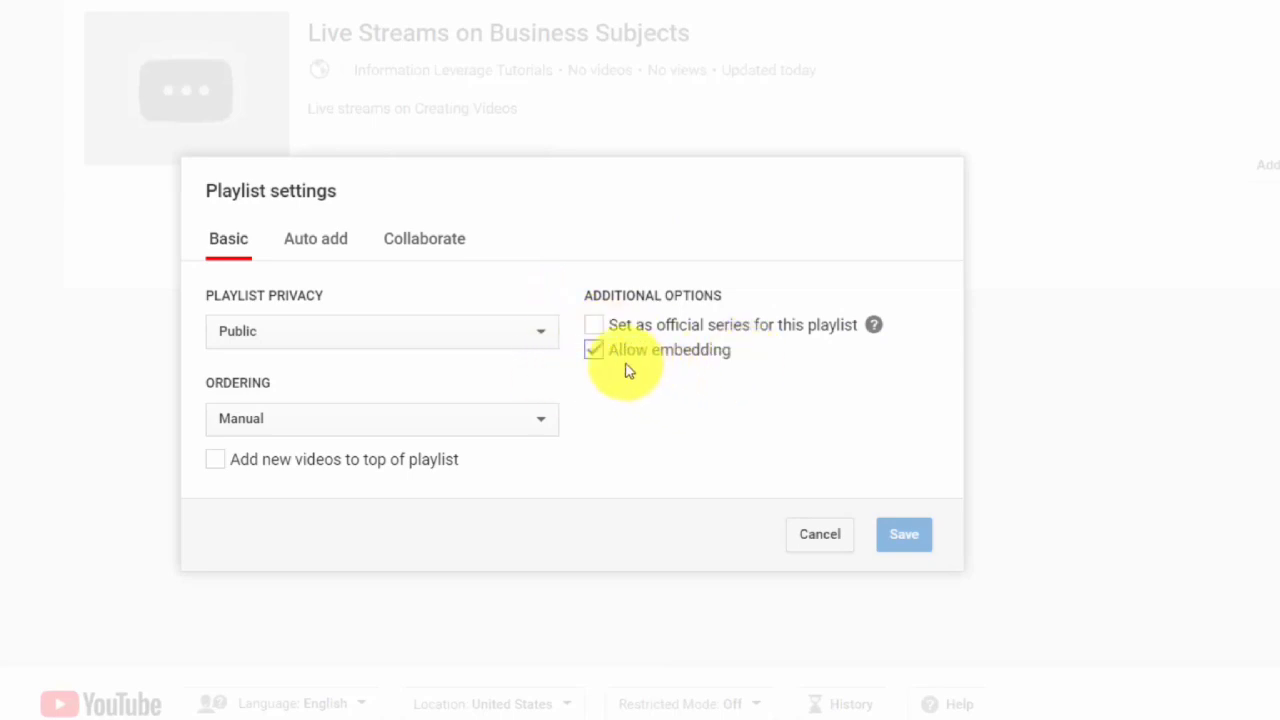
left_click(318, 240)
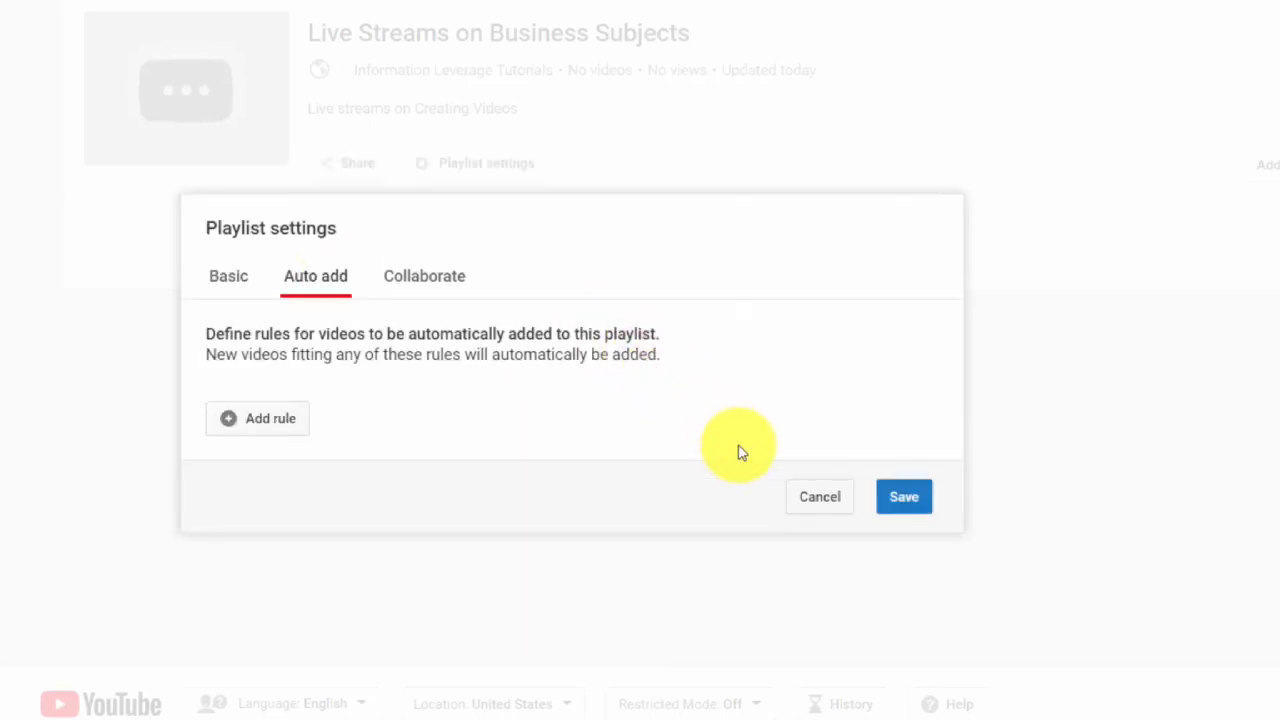
left_click(249, 425)
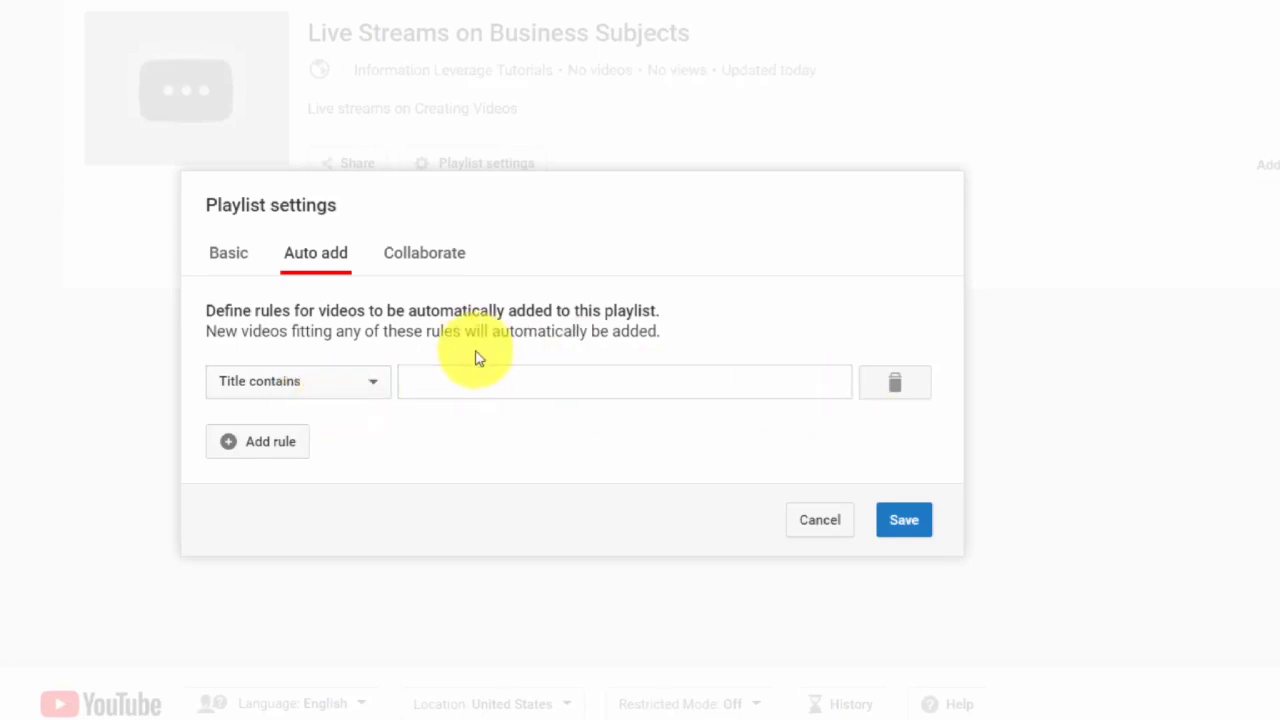
left_click(375, 382)
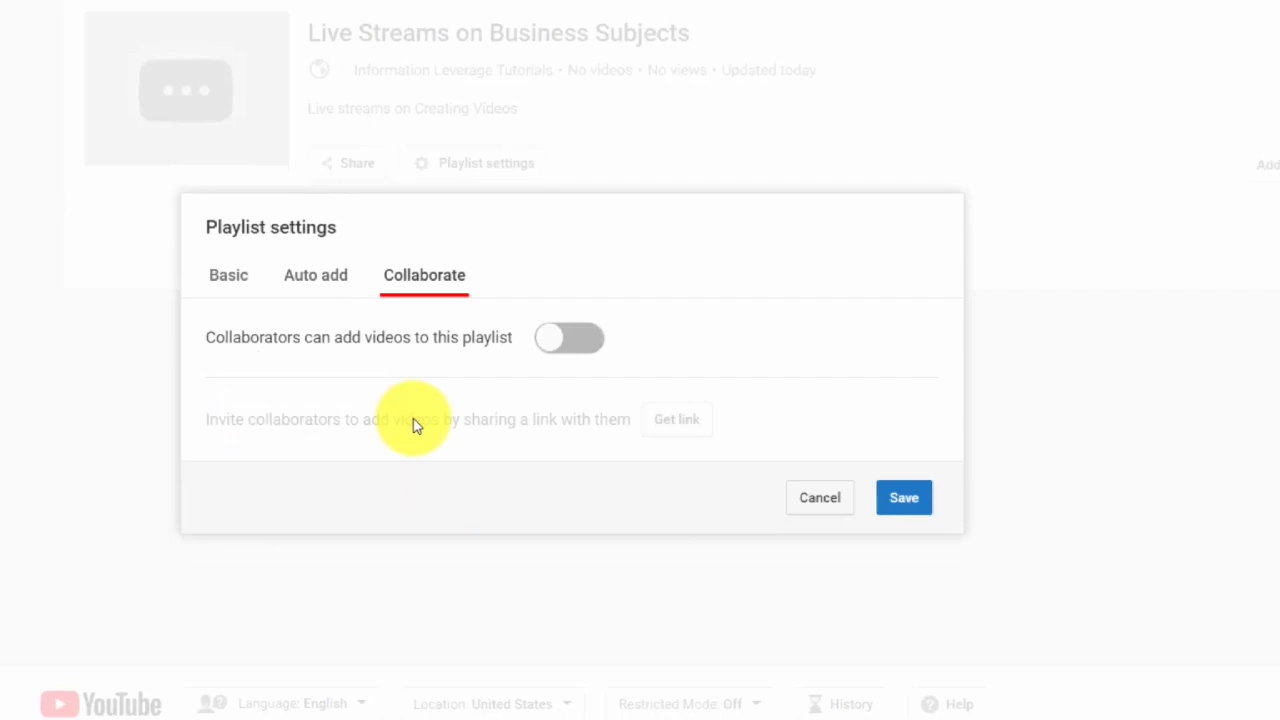
Toggle collaborator video adding on and off in the playlist settings, then save them.
left_click(571, 340)
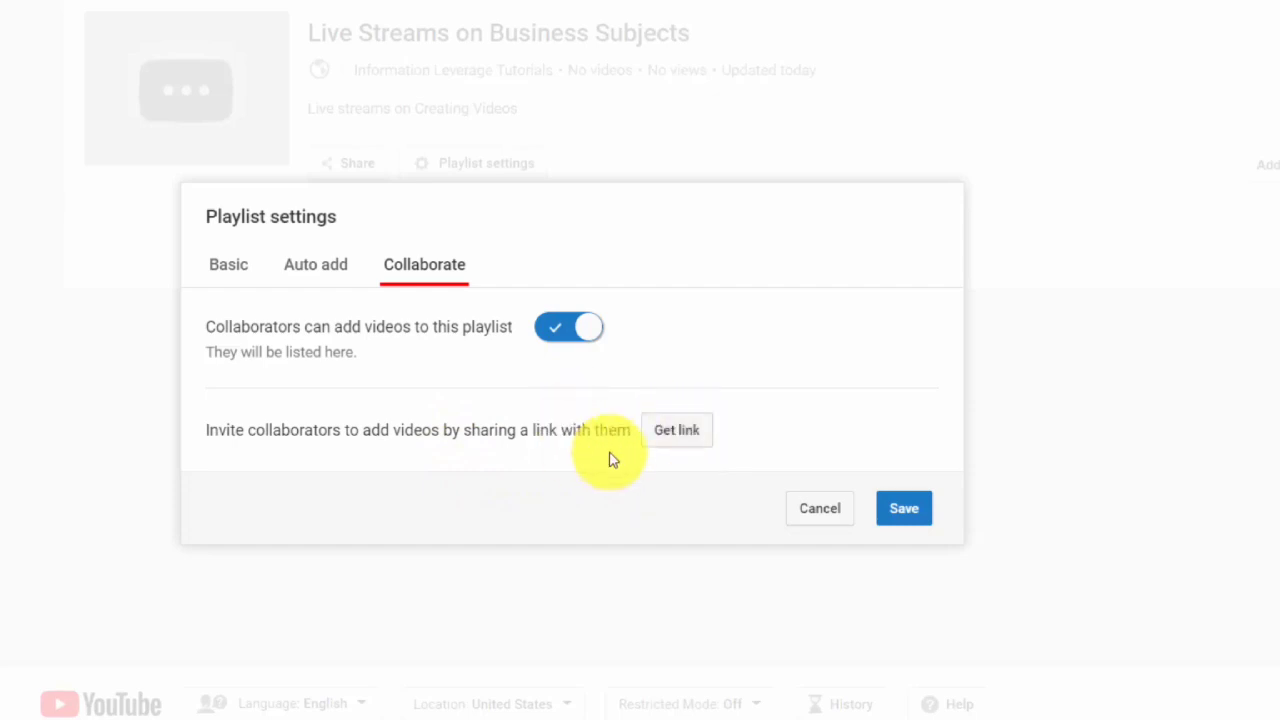
left_click(569, 327)
left_click(895, 508)
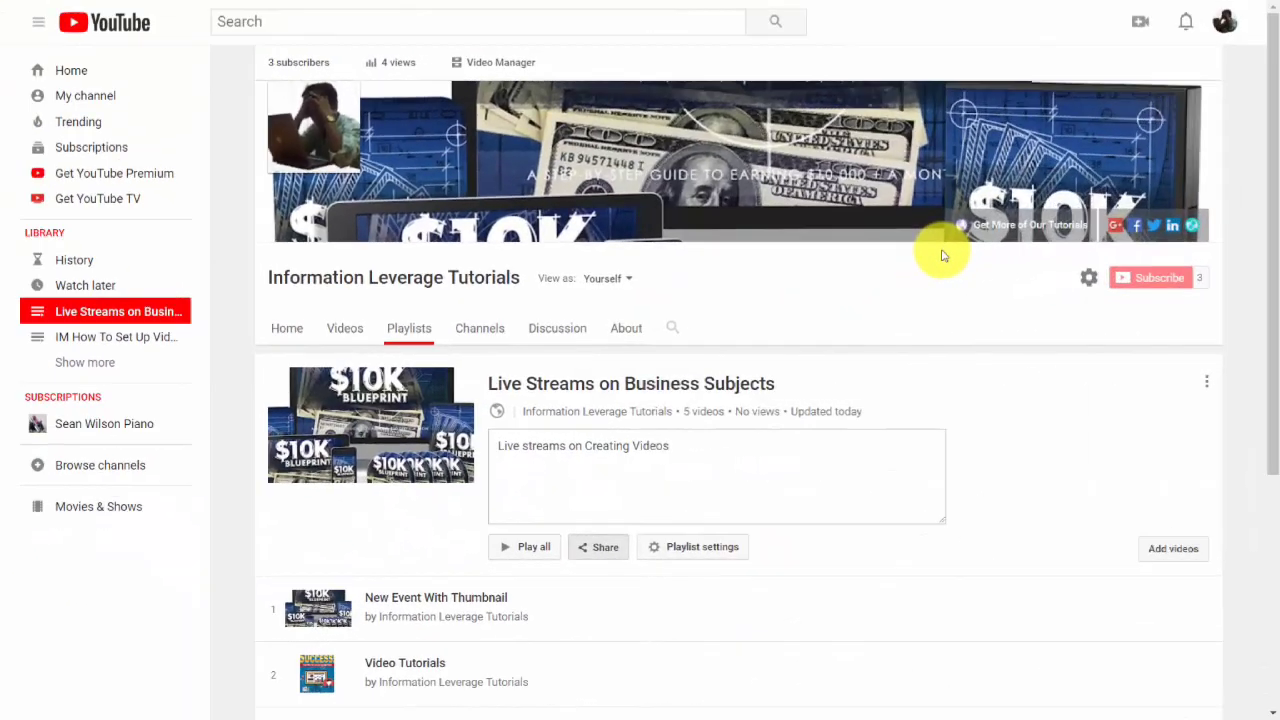
Open the channel's home page and look over its trailer and uploads section.
left_click(90, 103)
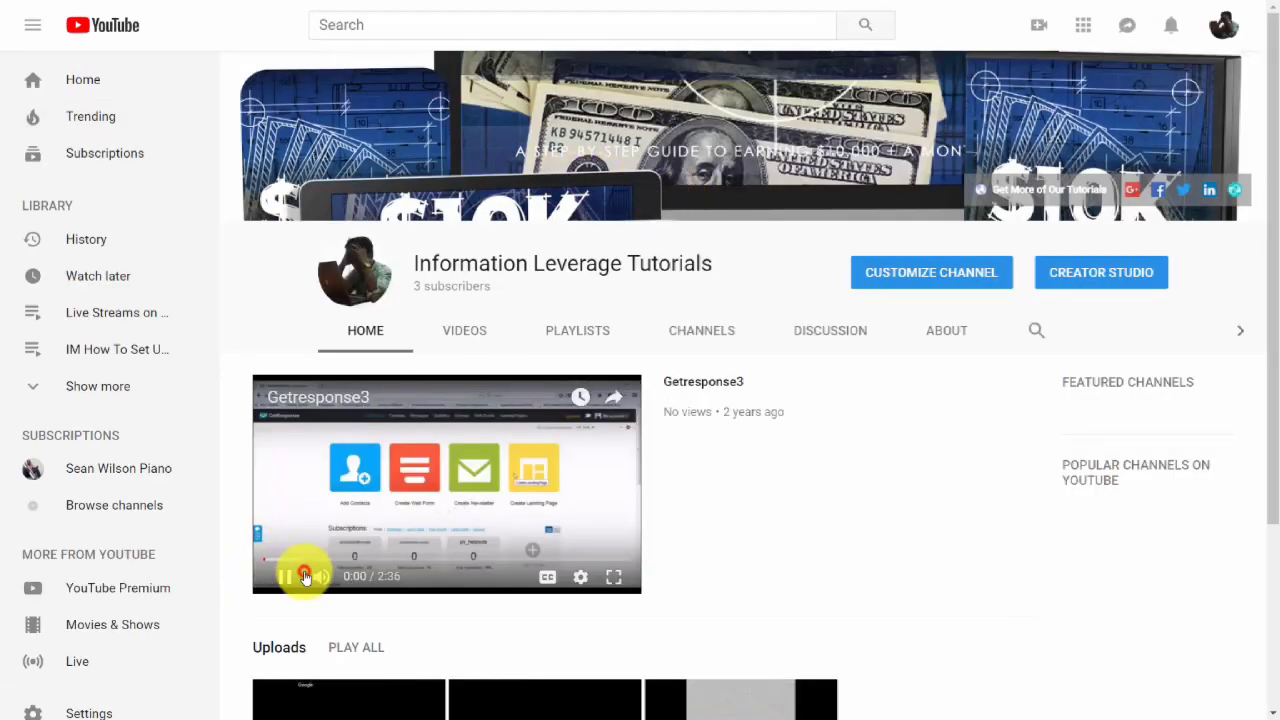
left_click(305, 576)
scroll(745, 350, "down", 3)
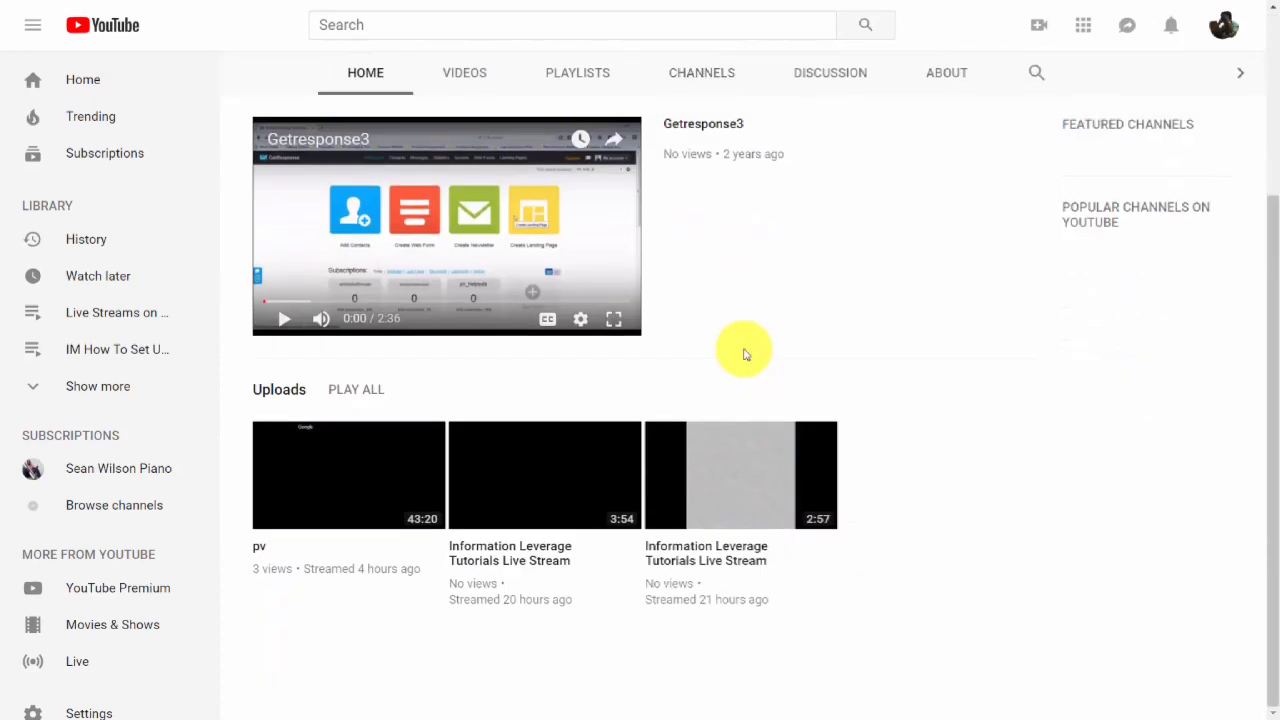
scroll(745, 353, "up", 3)
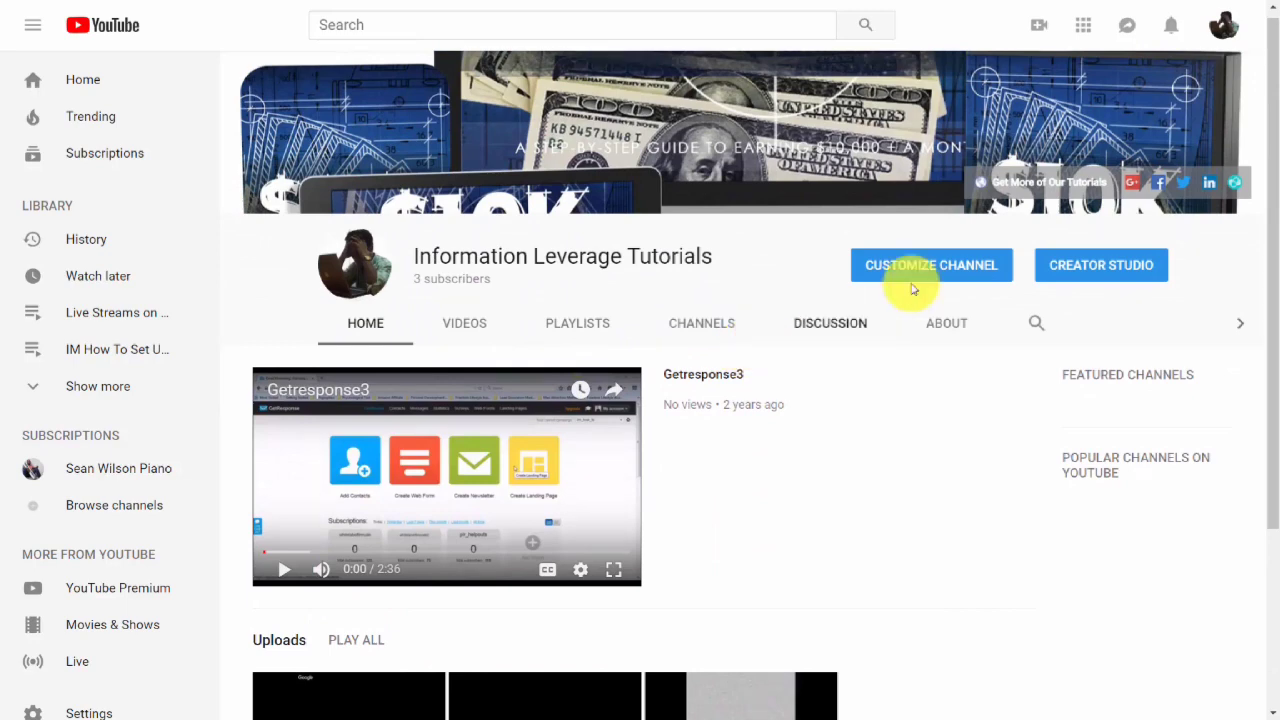
Add a channel home section showing the single playlist Live Streams on Business Subjects in a horizontal row.
left_click(953, 268)
scroll(766, 266, "down", 4)
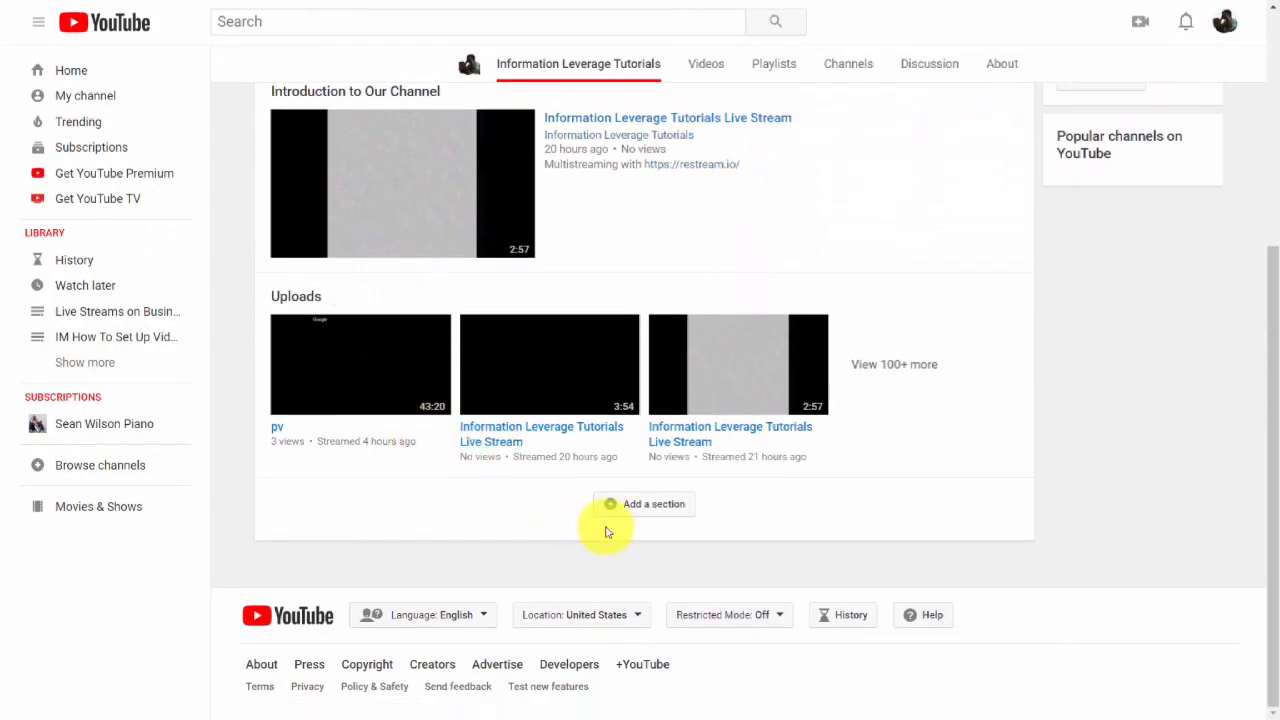
left_click(610, 506)
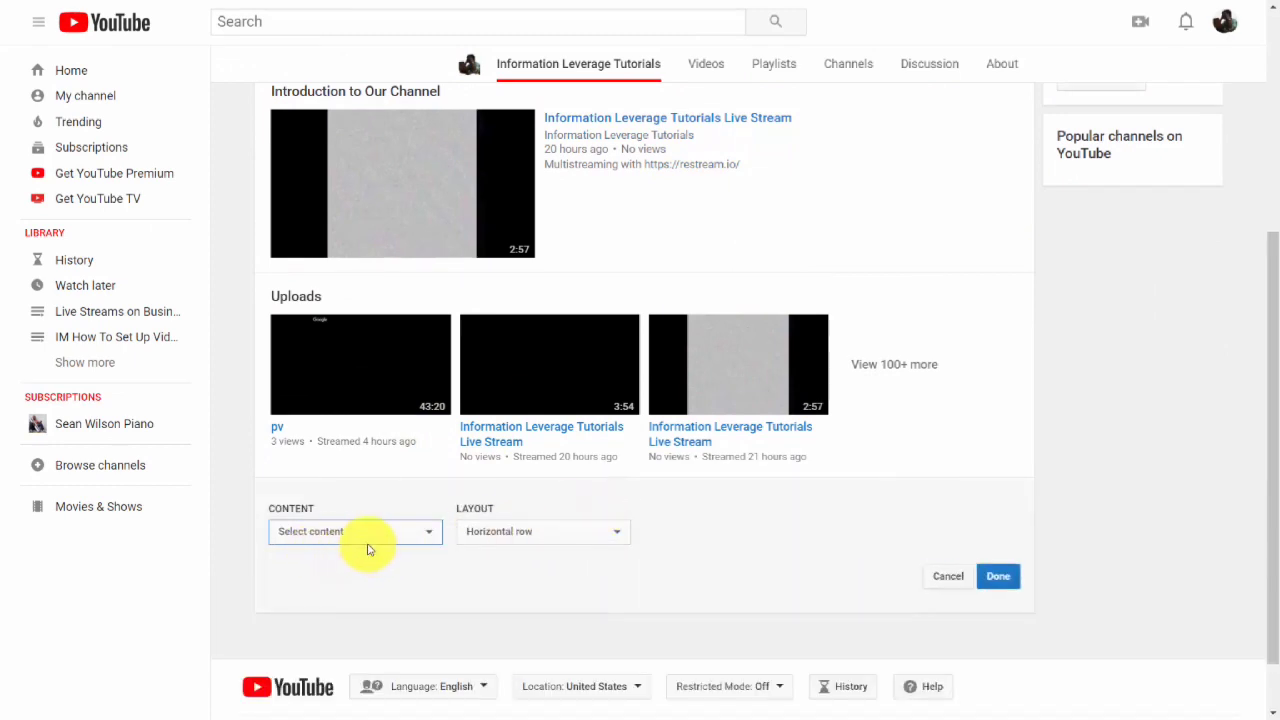
left_click(423, 535)
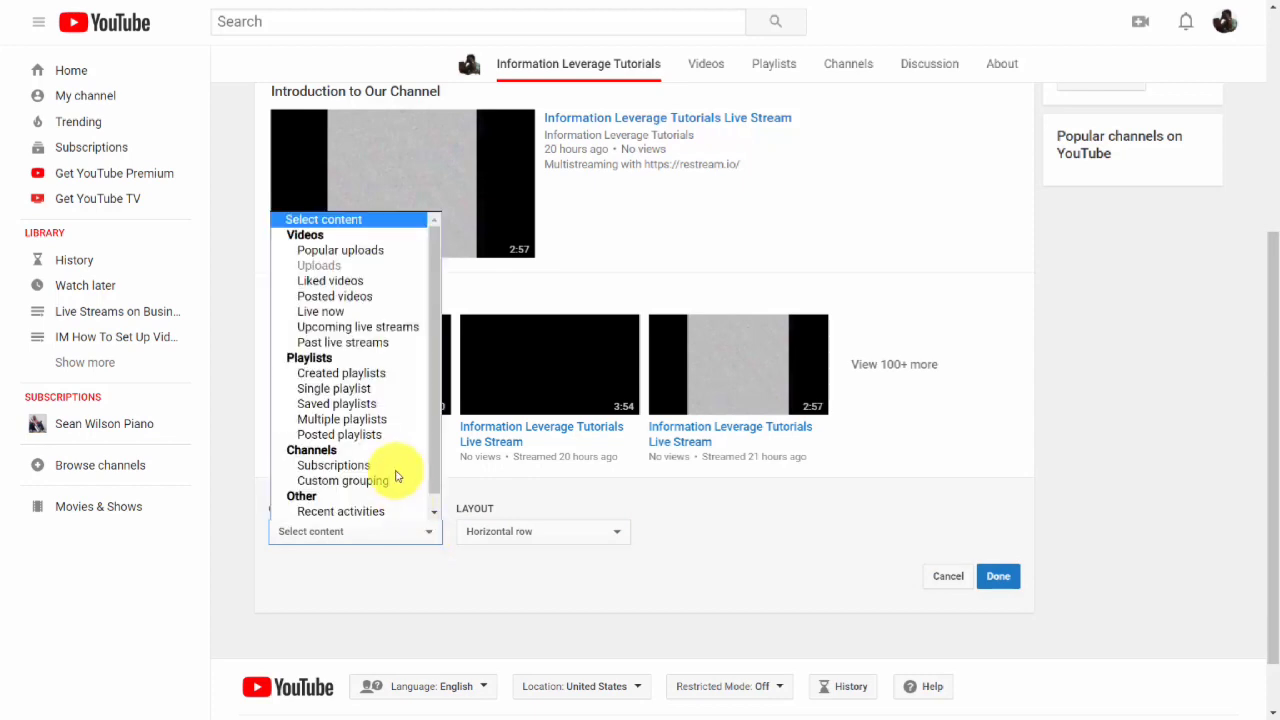
left_click(392, 390)
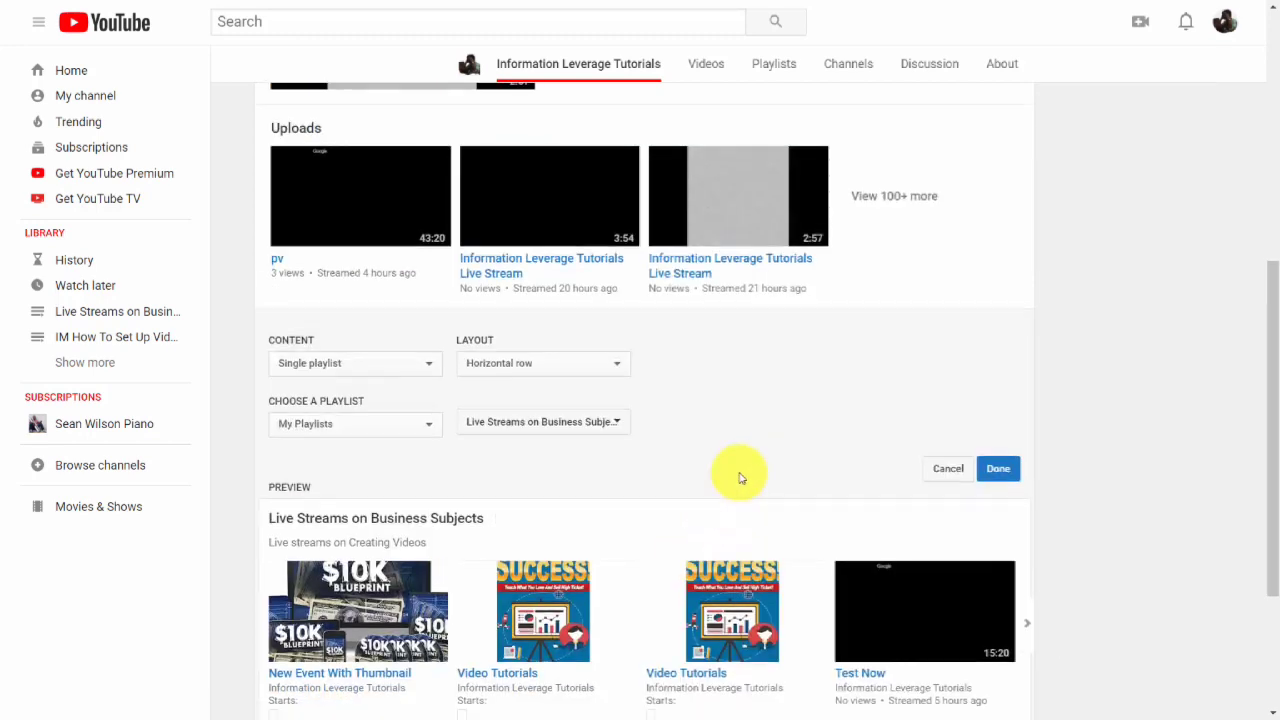
scroll(740, 478, "down", 1)
left_click(993, 403)
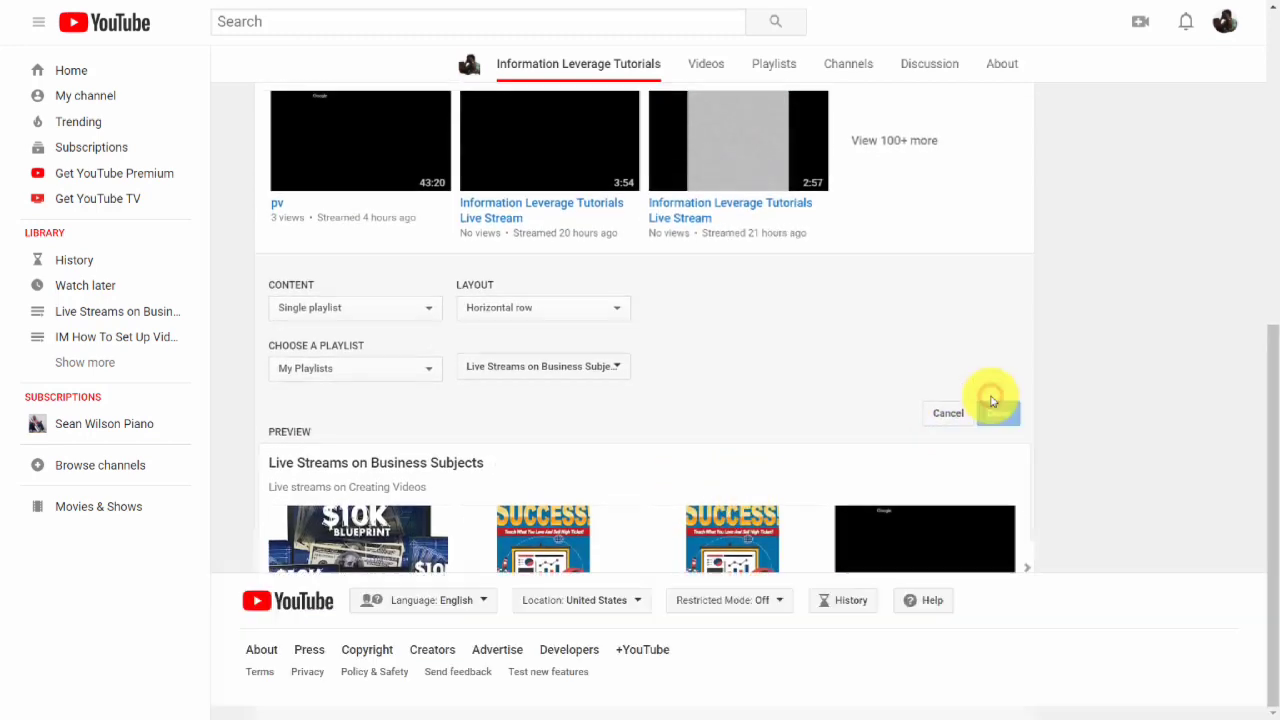
scroll(786, 443, "up", 2)
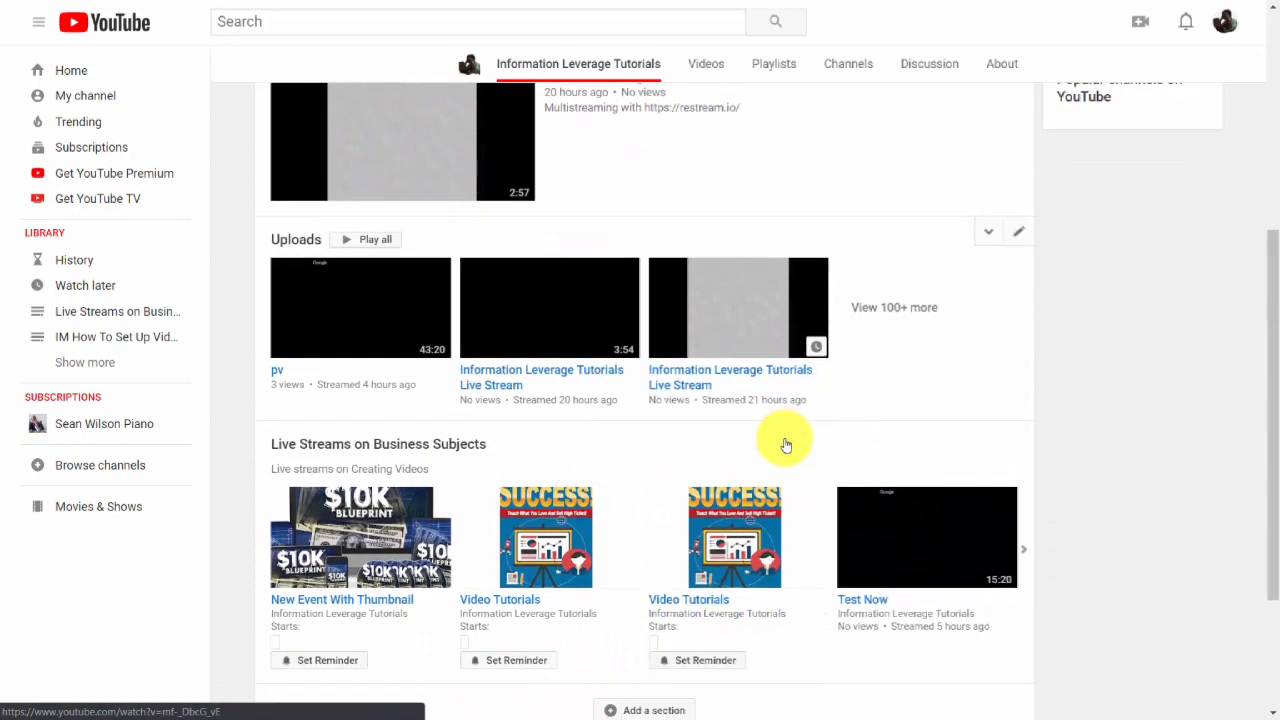
Enable Allow live chat replay in the Video Tutorial video's advanced settings and review the other options.
scroll(786, 440, "down", 2)
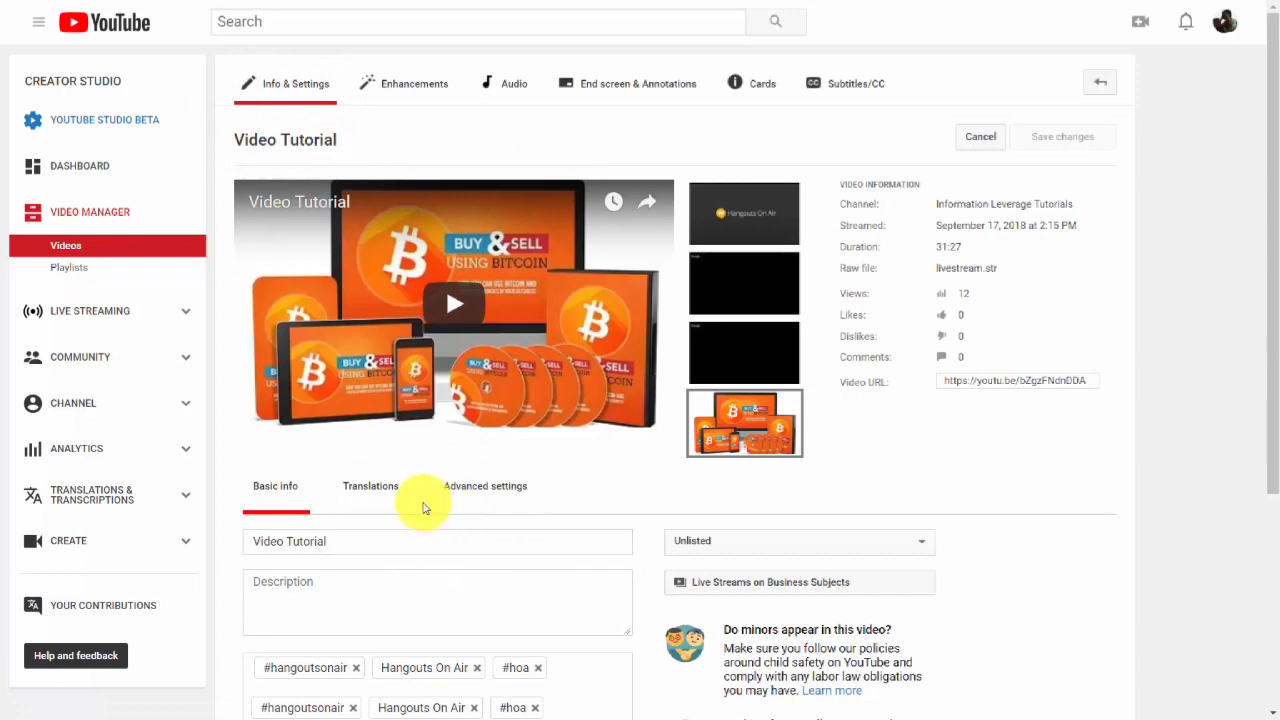
left_click(480, 493)
scroll(605, 497, "down", 3)
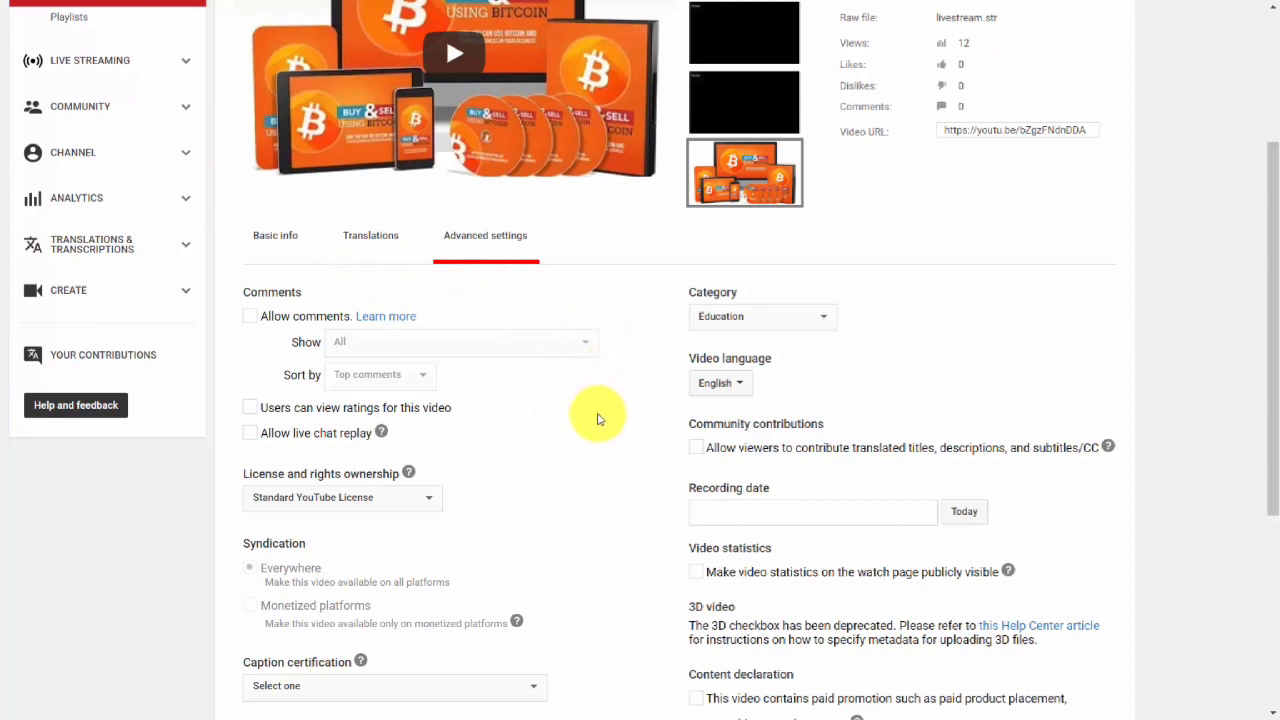
left_click(251, 436)
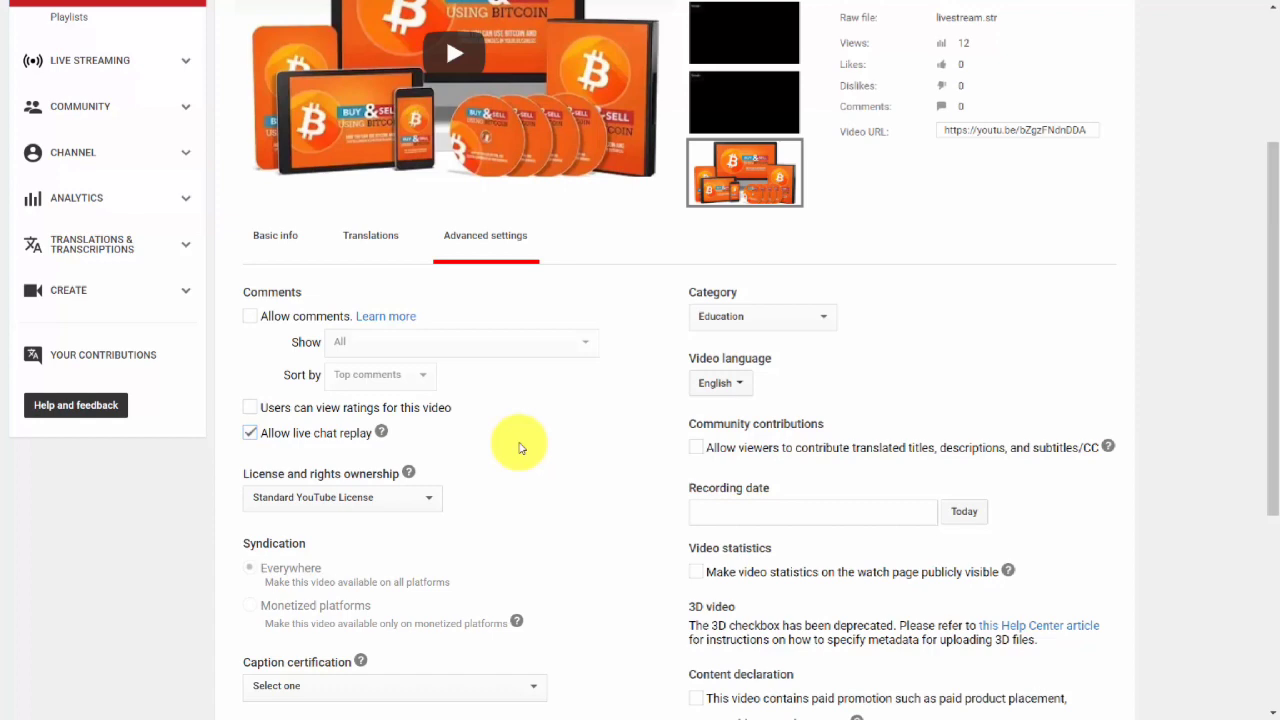
scroll(519, 448, "down", 3)
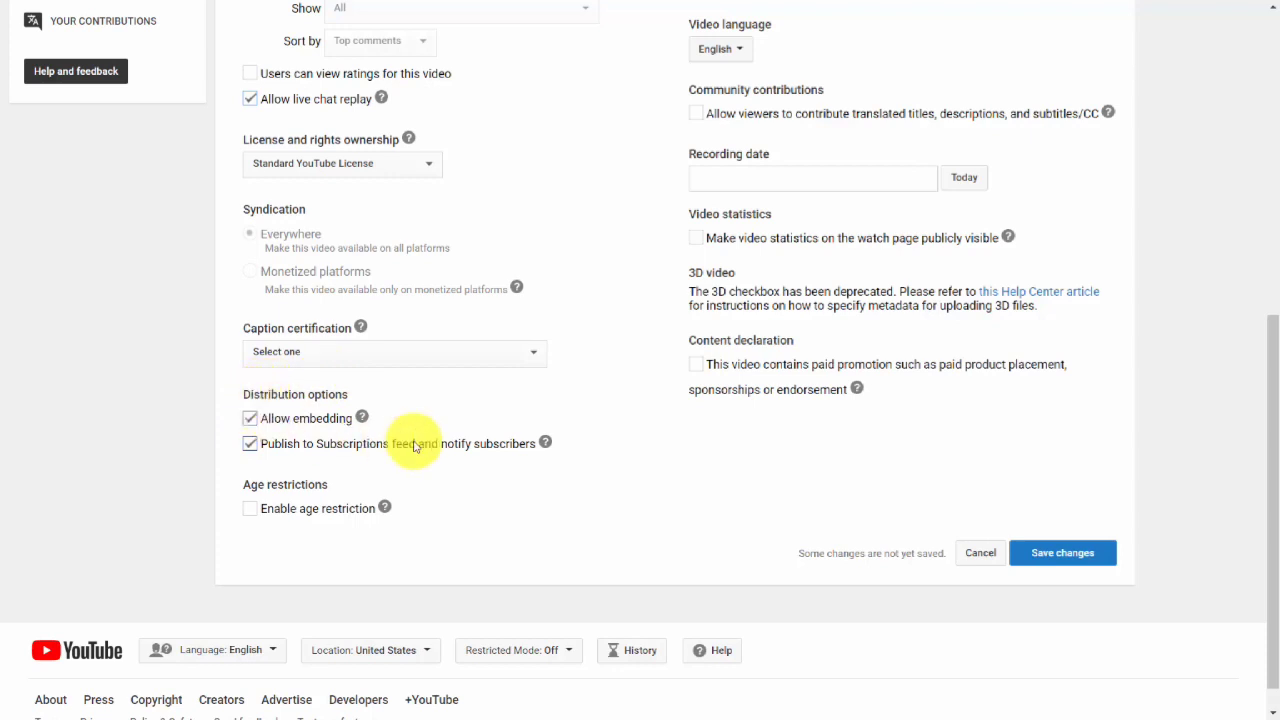
scroll(415, 446, "up", 2)
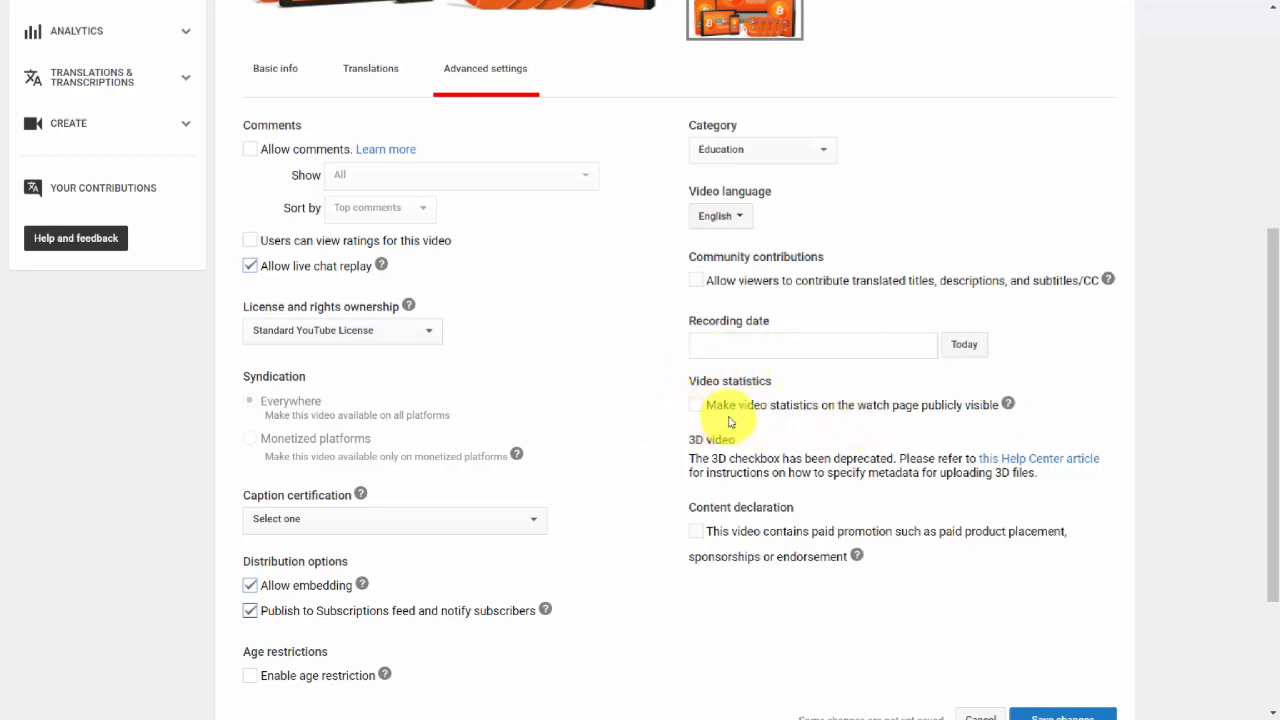
scroll(728, 422, "up", 2)
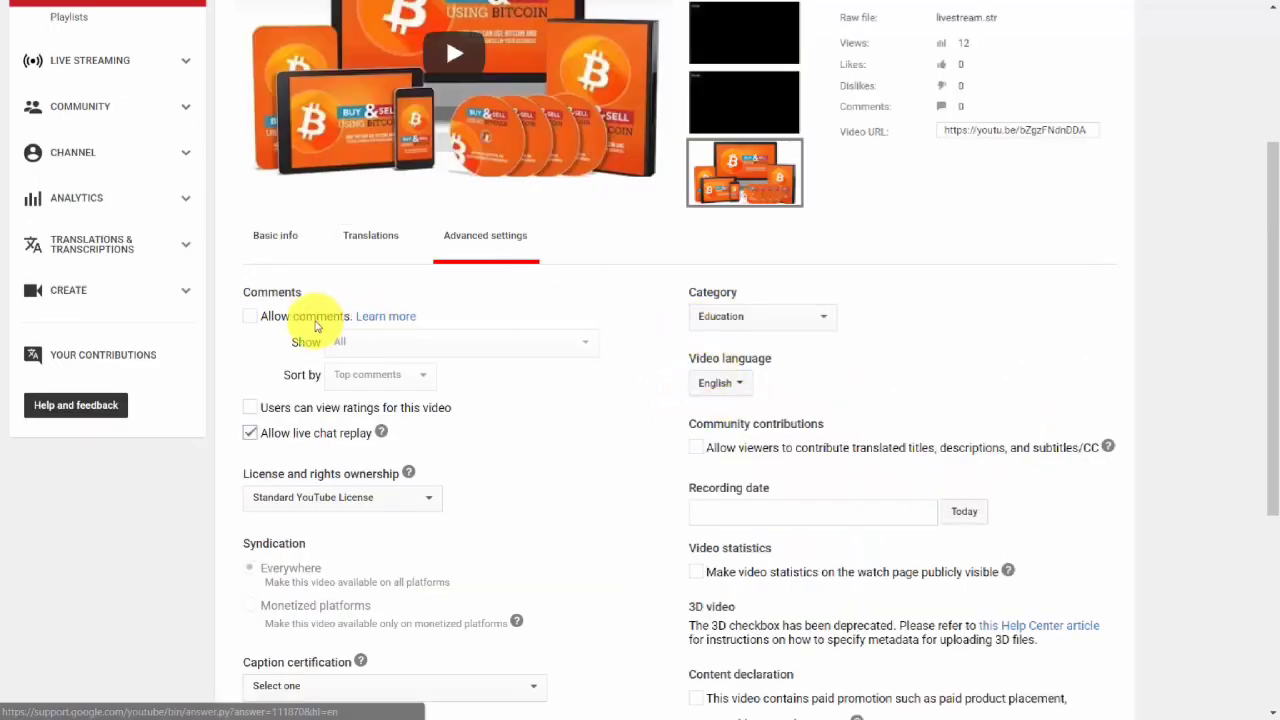
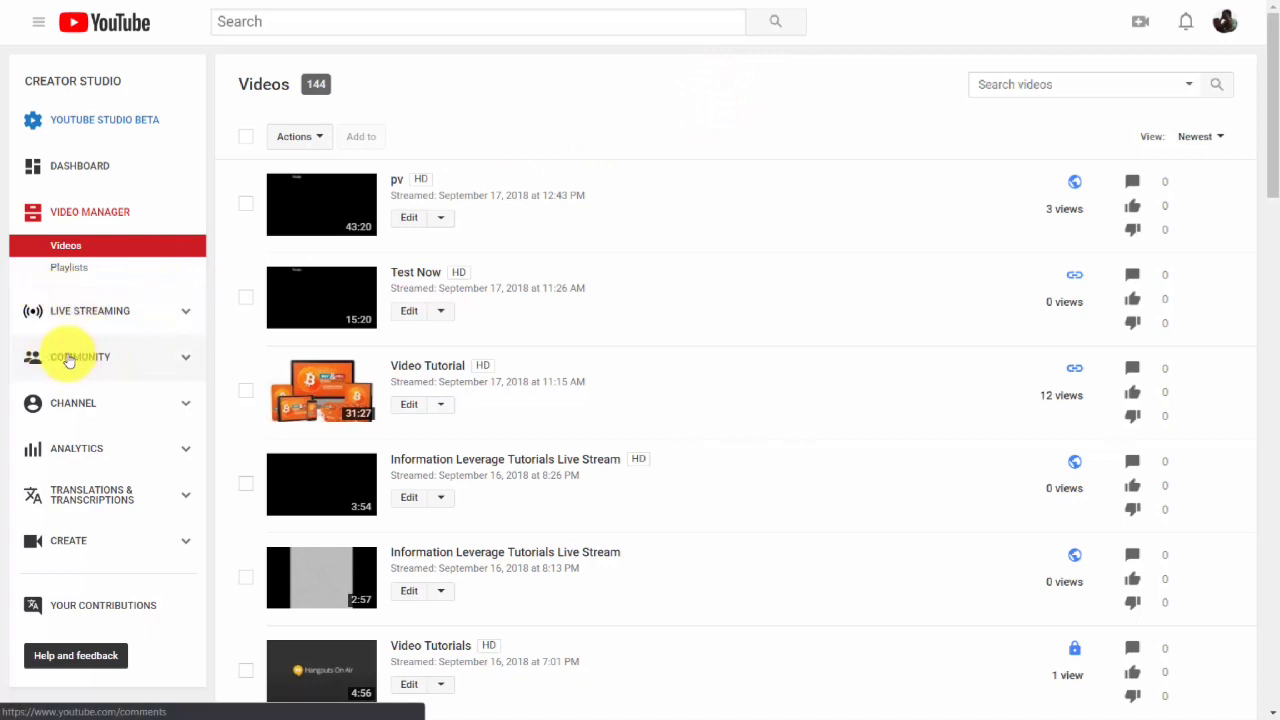
Open the channel's subscribers list and sort it by Most popular.
left_click(66, 367)
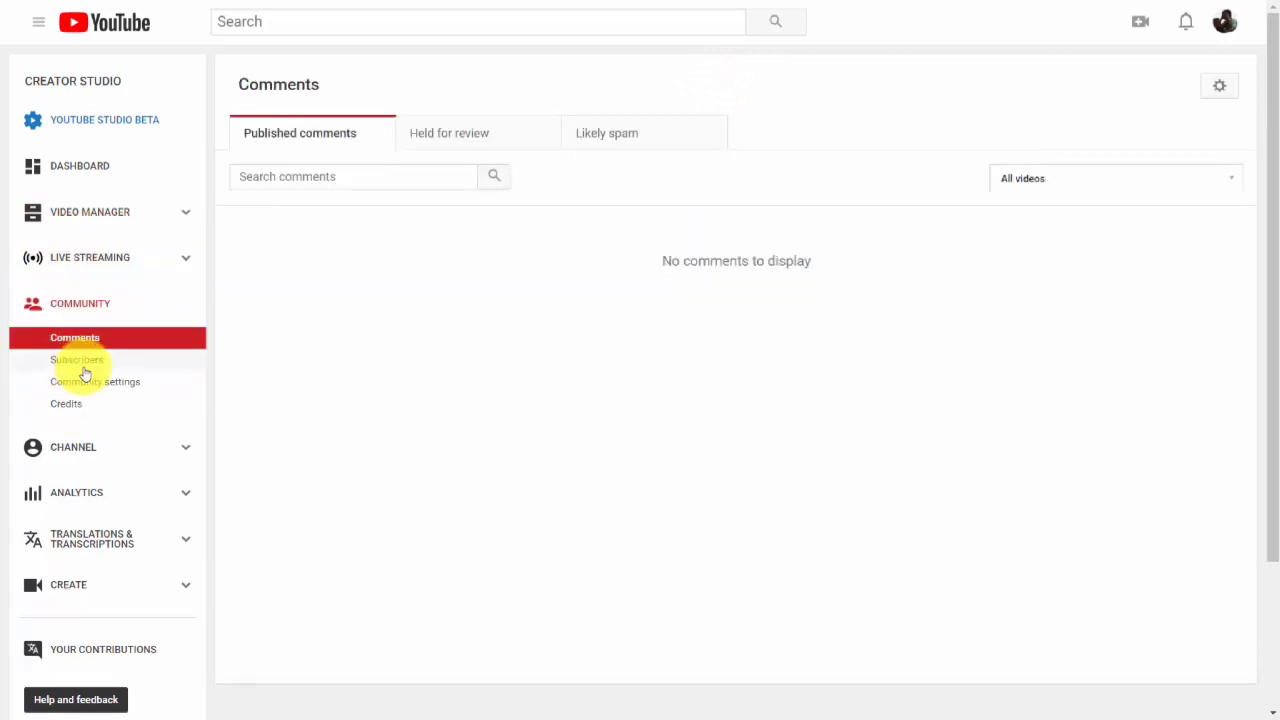
left_click(84, 365)
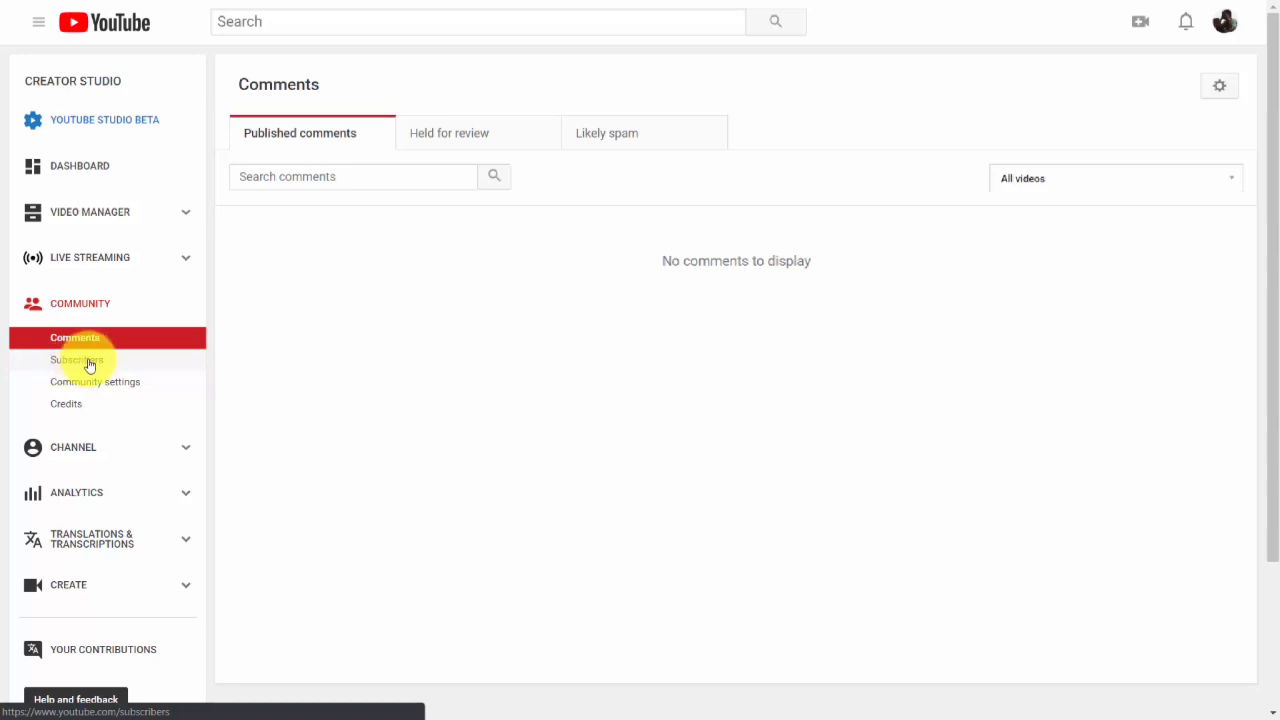
scroll(755, 33, "down", 1)
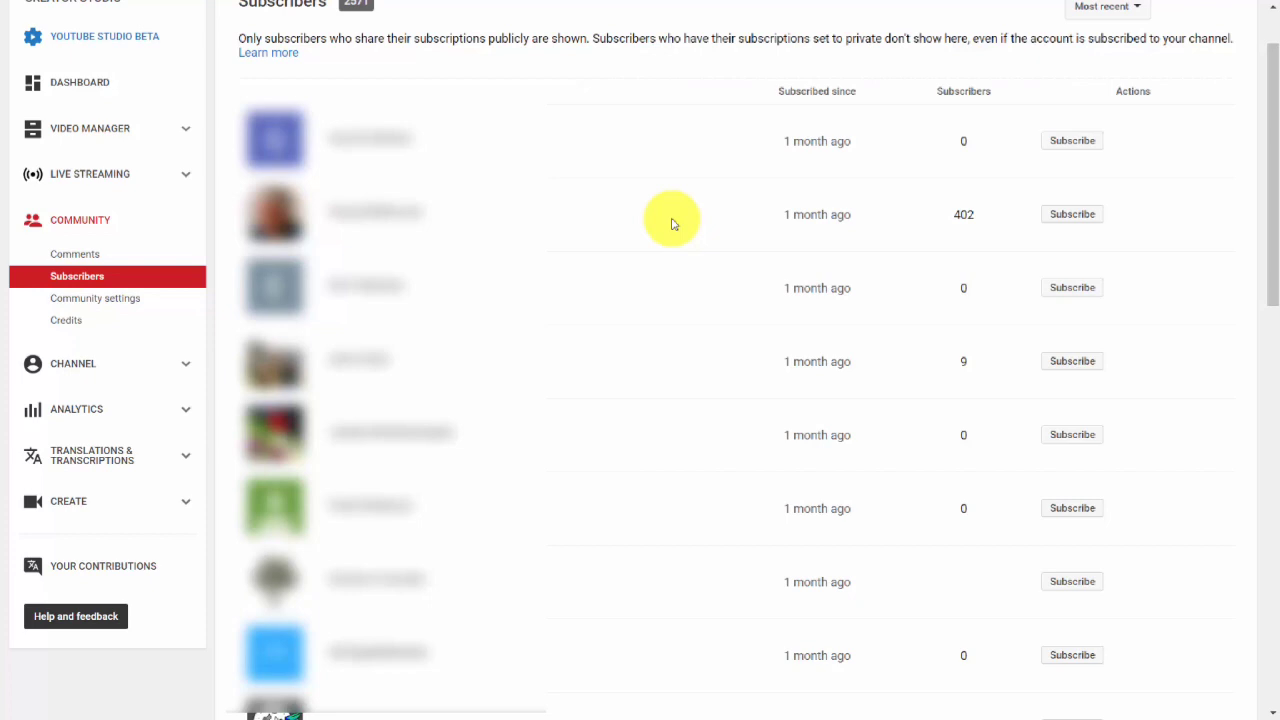
left_click(1137, 10)
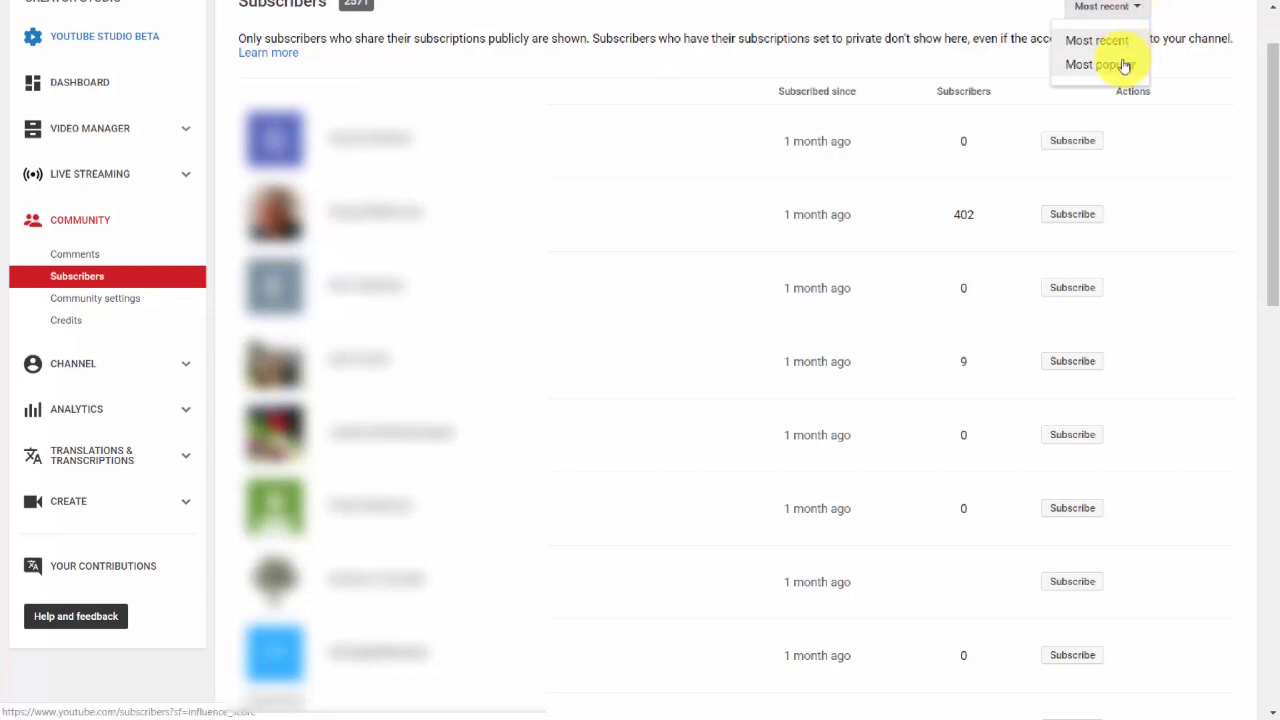
left_click(1124, 65)
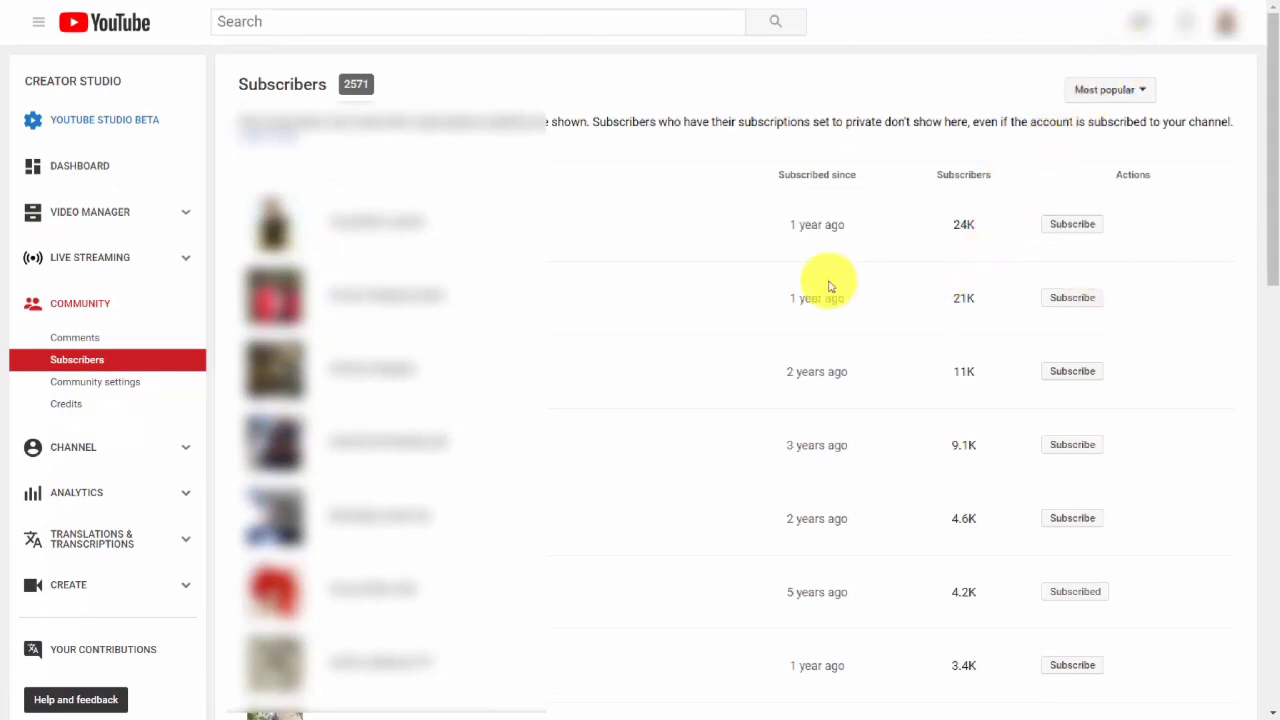
mouse_move(1060, 224)
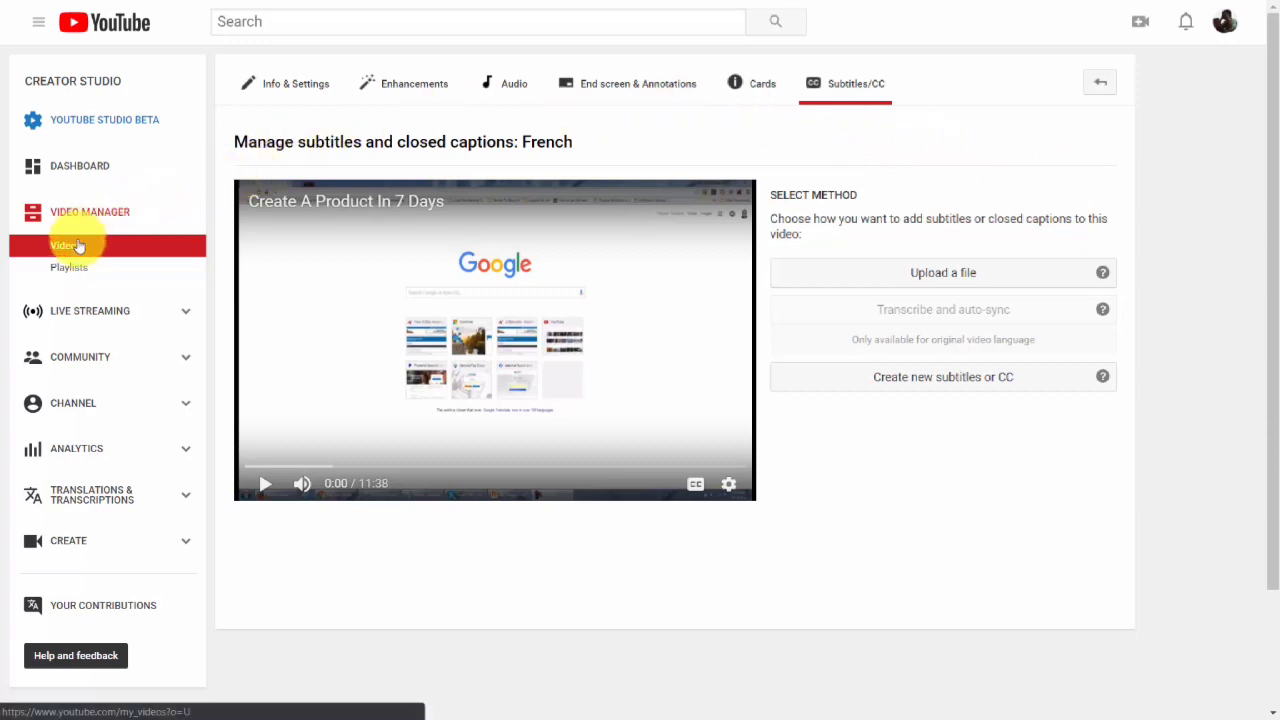
Open the Audio editor for the Create A Product In 7 Days video and preview the video and track list.
left_click(510, 86)
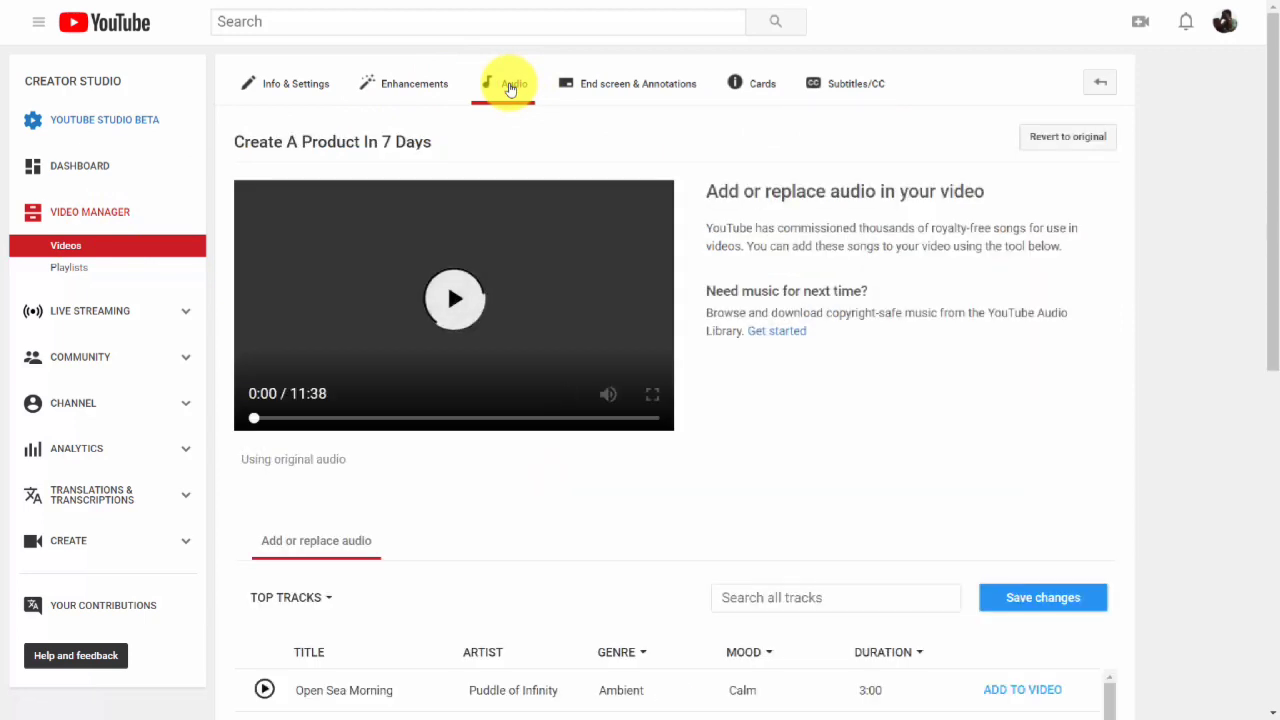
left_click(454, 298)
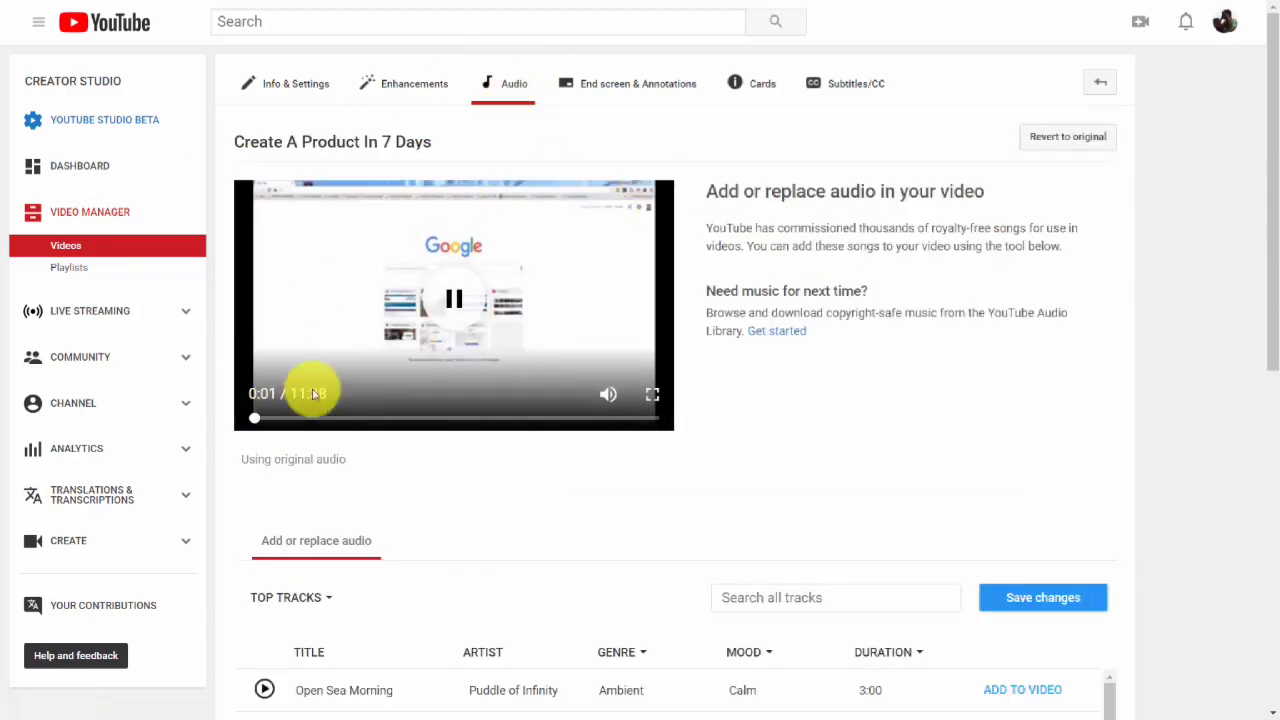
left_click(454, 298)
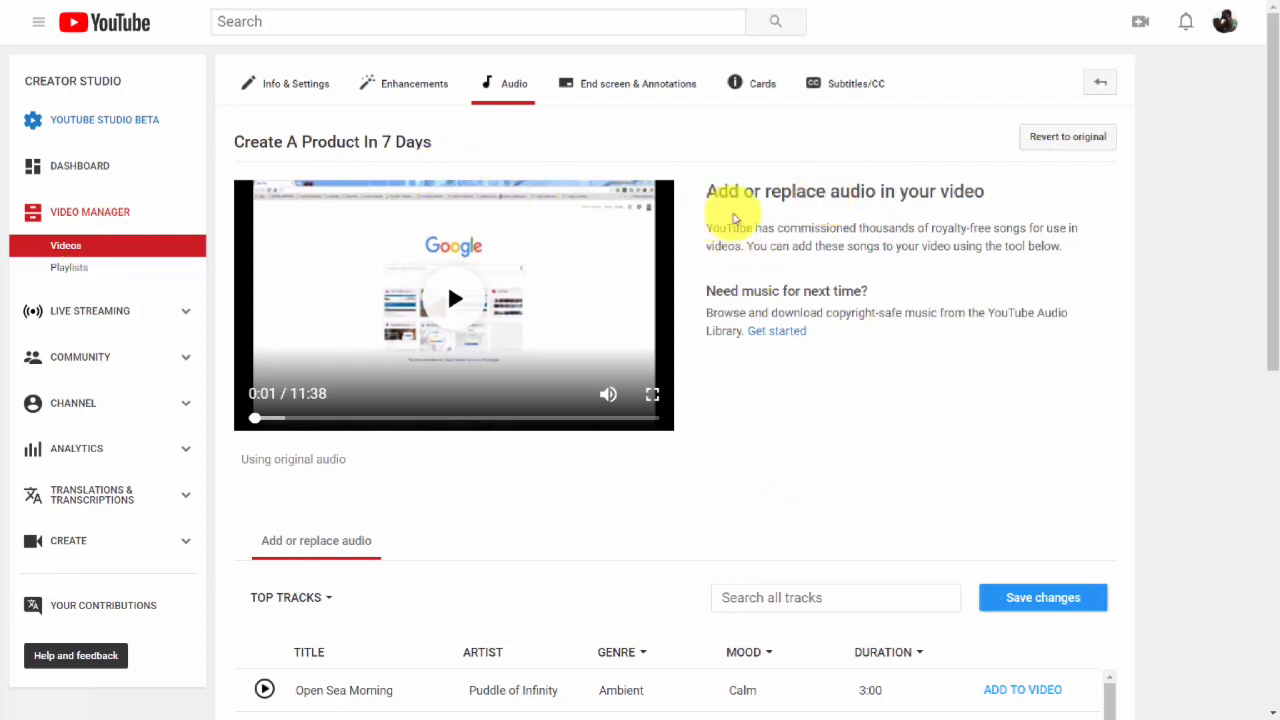
scroll(732, 212, "down", 2)
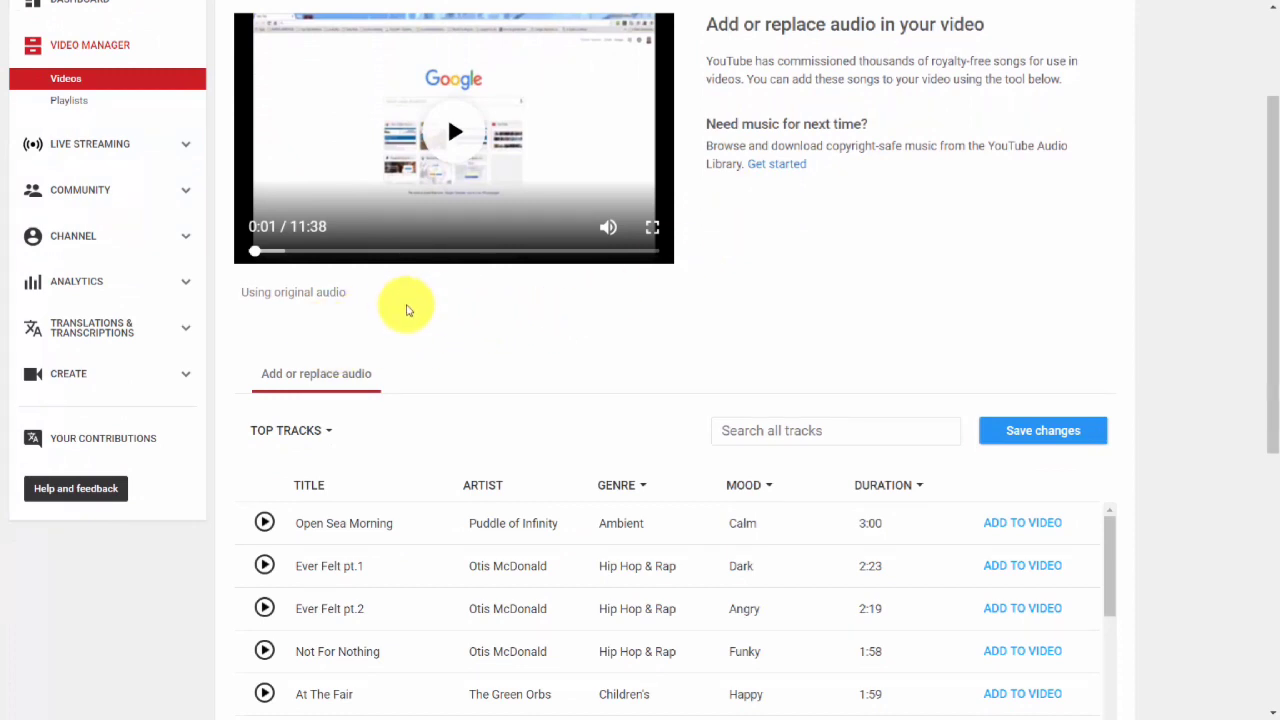
scroll(600, 328, "down", 2)
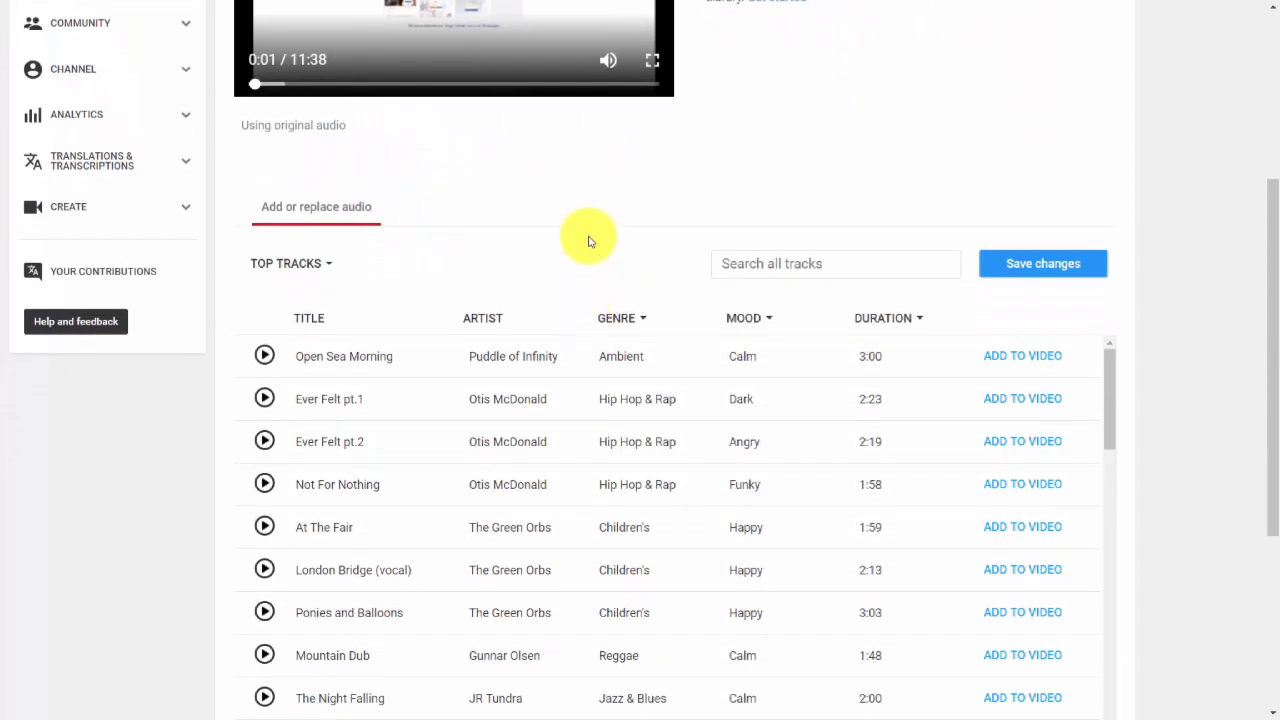
scroll(588, 230, "down", 1)
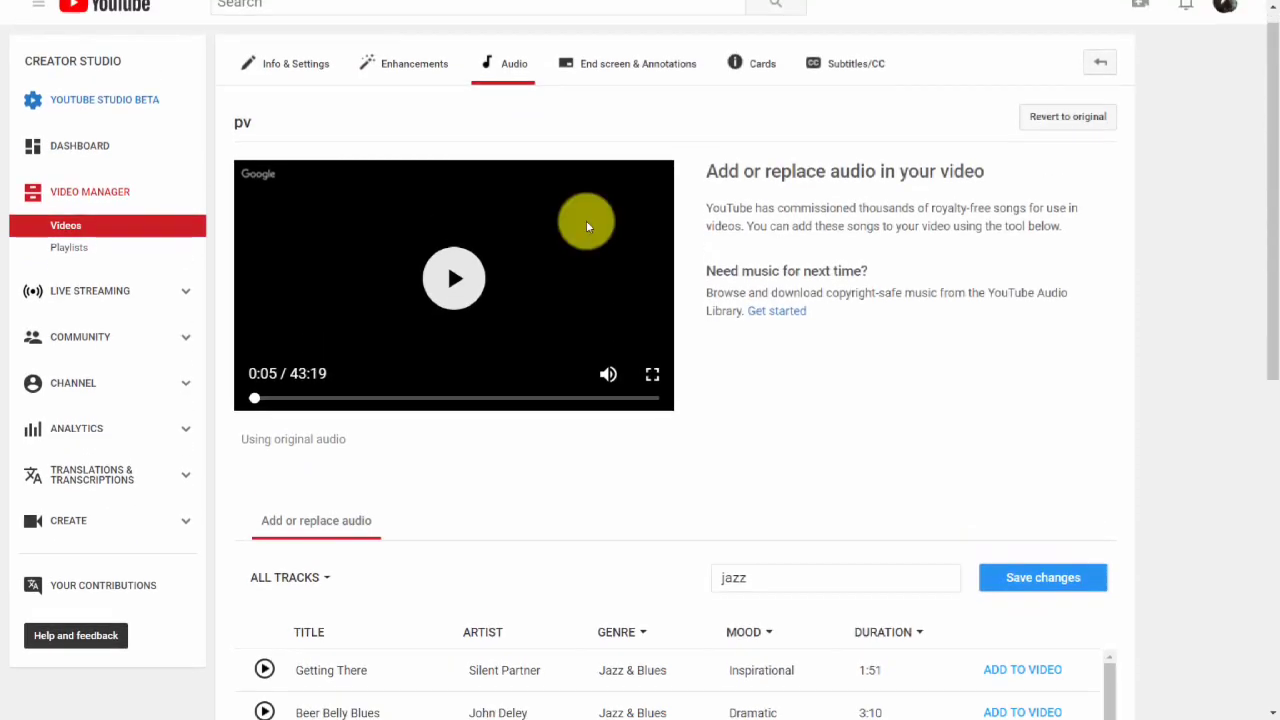
Browse the jazz track results and filter them by the Jazz & Blues genre.
scroll(586, 220, "down", 4)
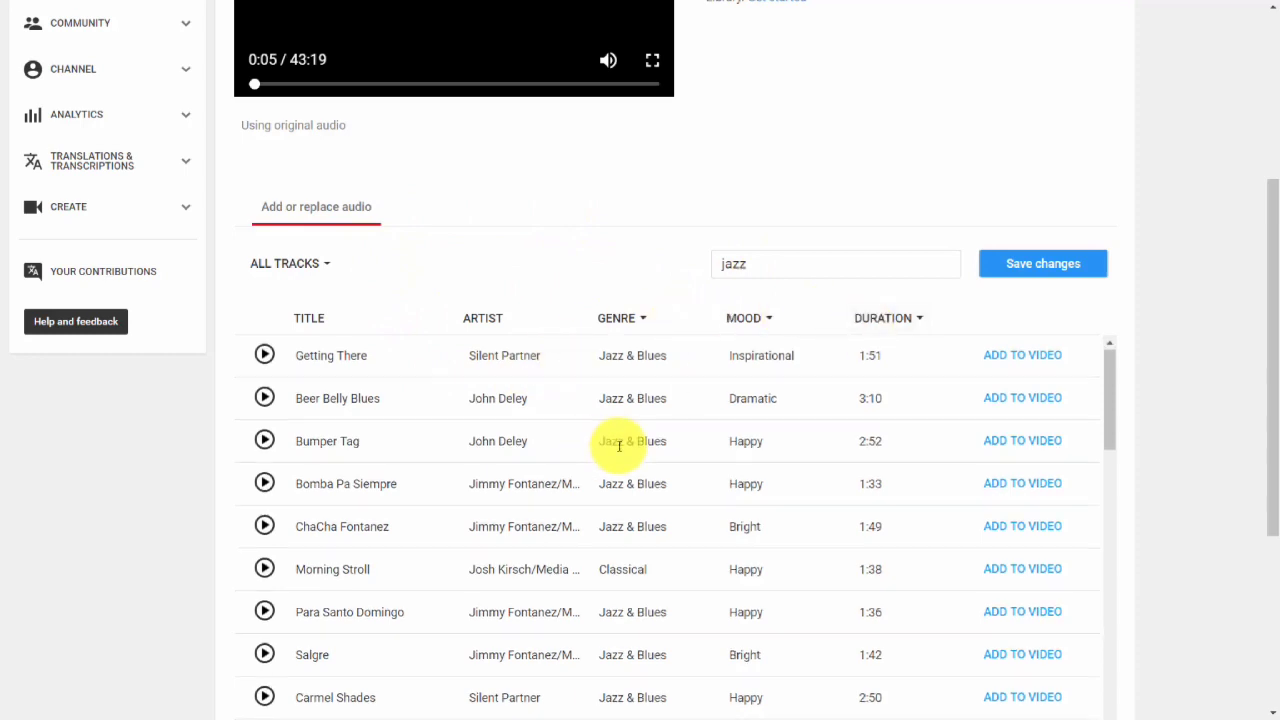
scroll(619, 445, "down", 2)
scroll(580, 434, "up", 2)
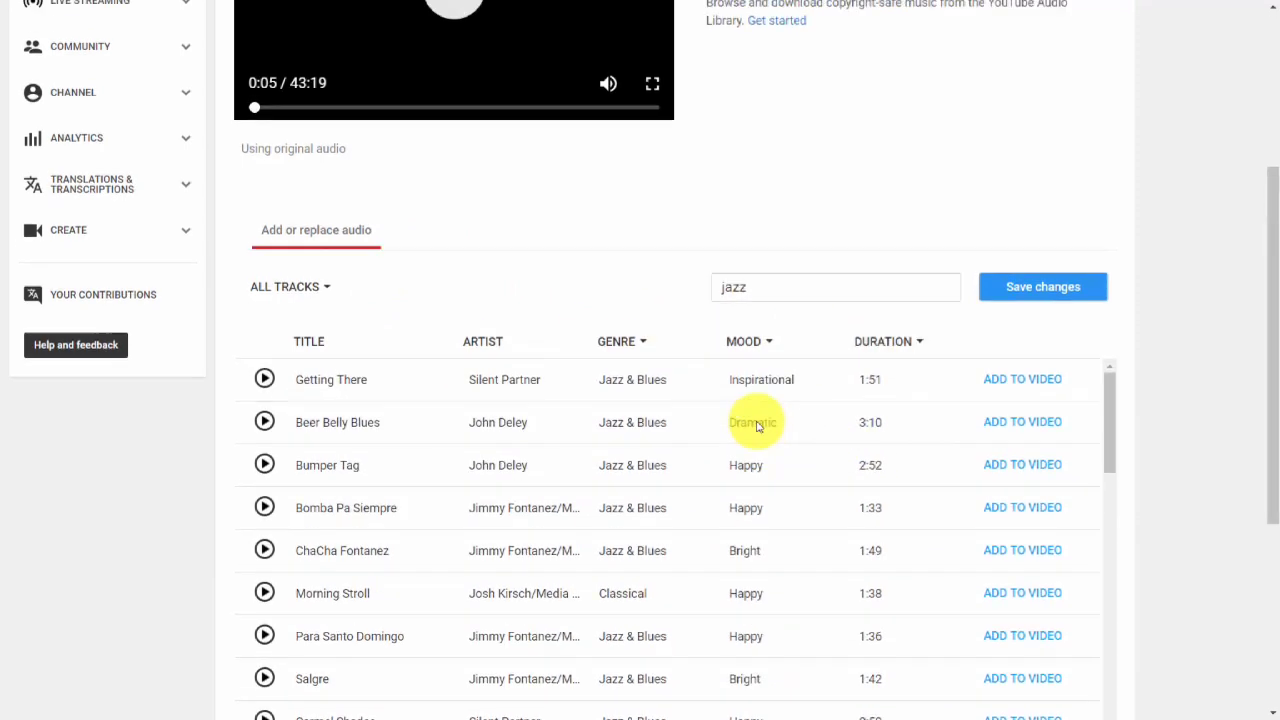
scroll(717, 425, "up", 1)
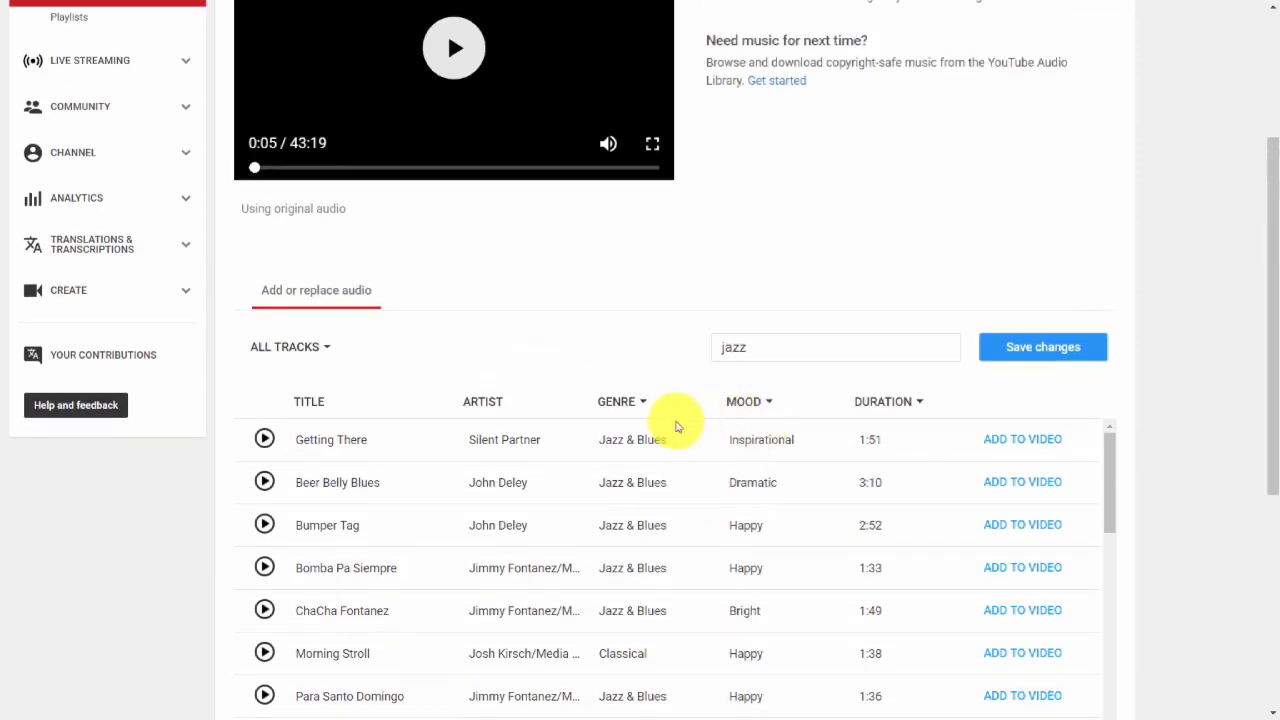
scroll(676, 427, "down", 1)
scroll(651, 414, "up", 1)
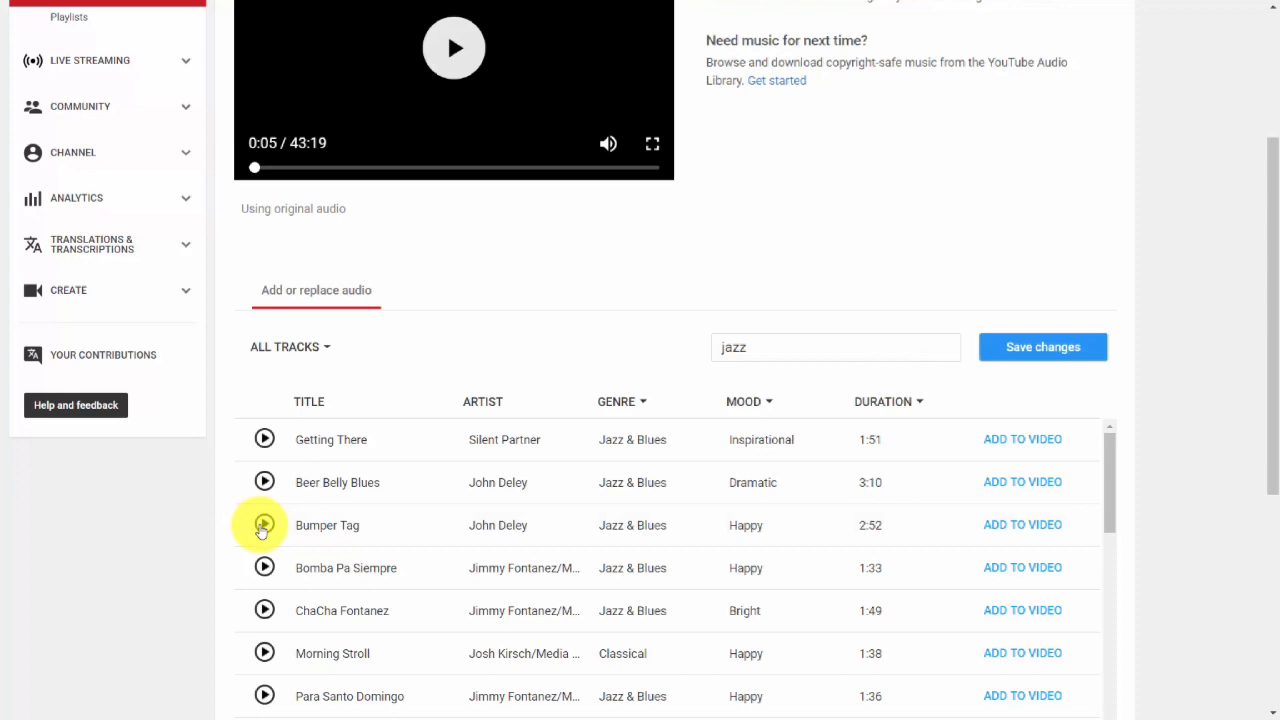
left_click(634, 405)
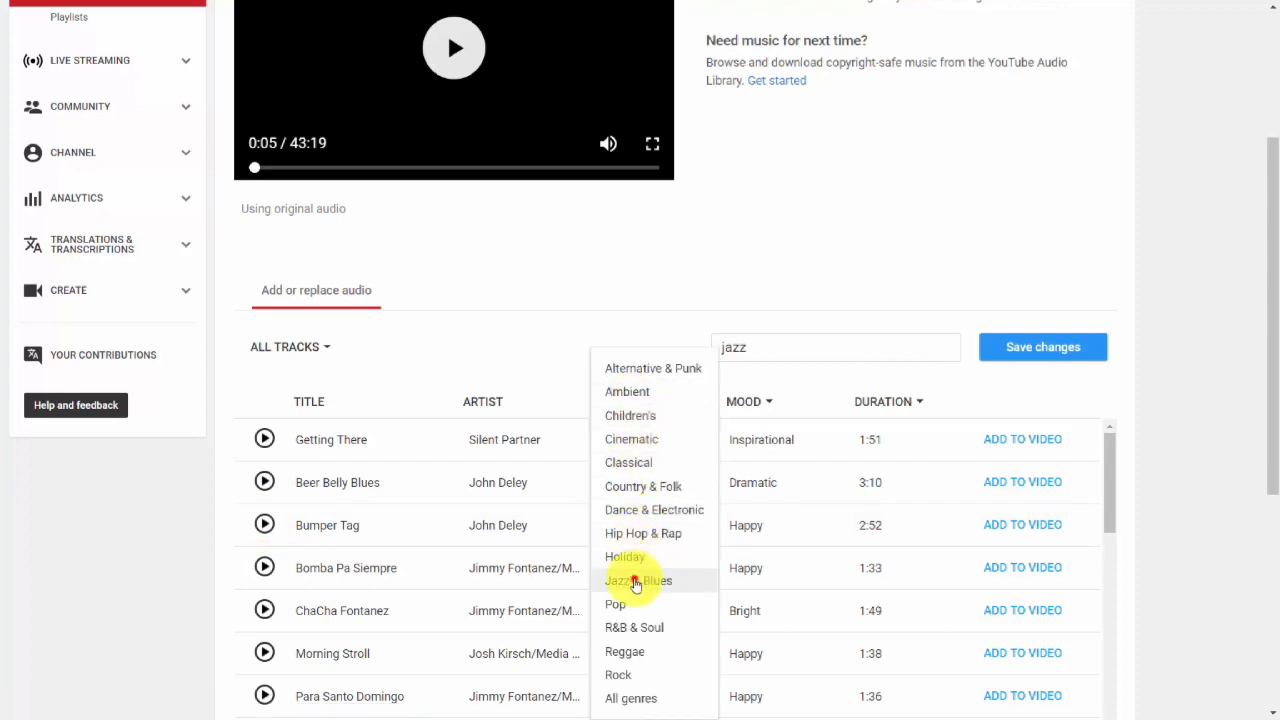
left_click(636, 581)
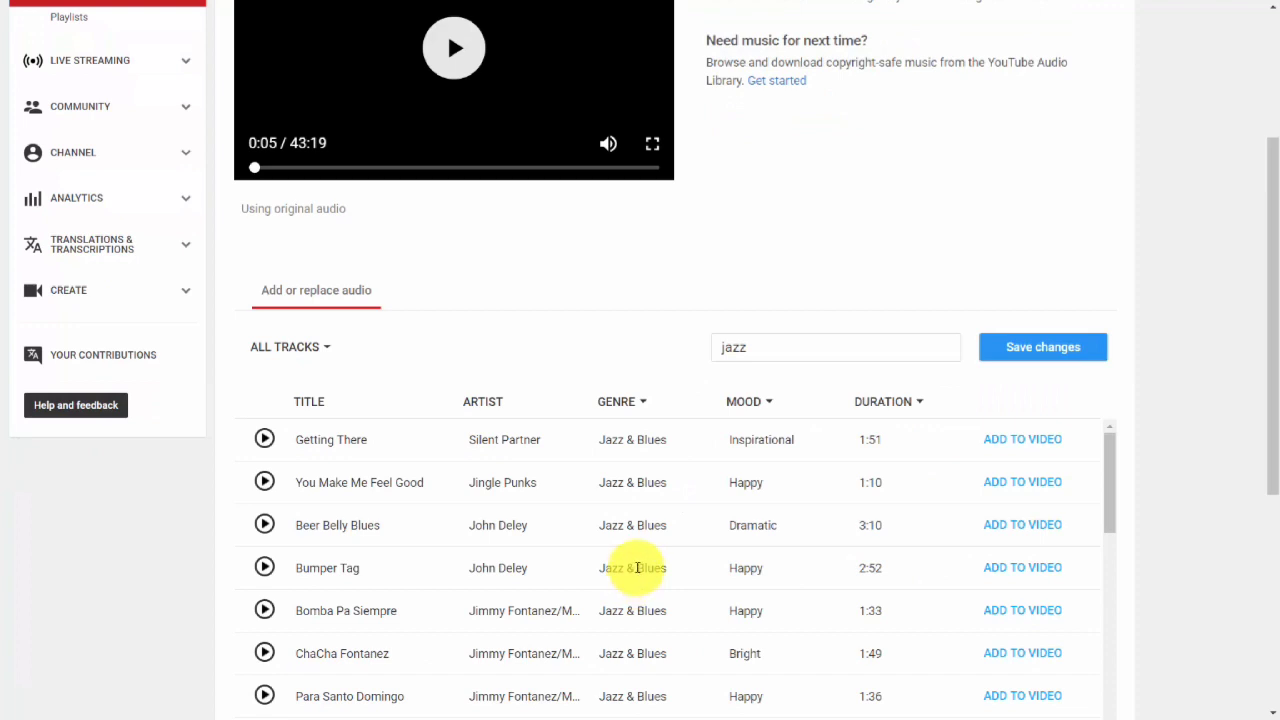
Add the track Getting There by Silent Partner to the pv video.
scroll(634, 563, "down", 3)
scroll(634, 563, "up", 2)
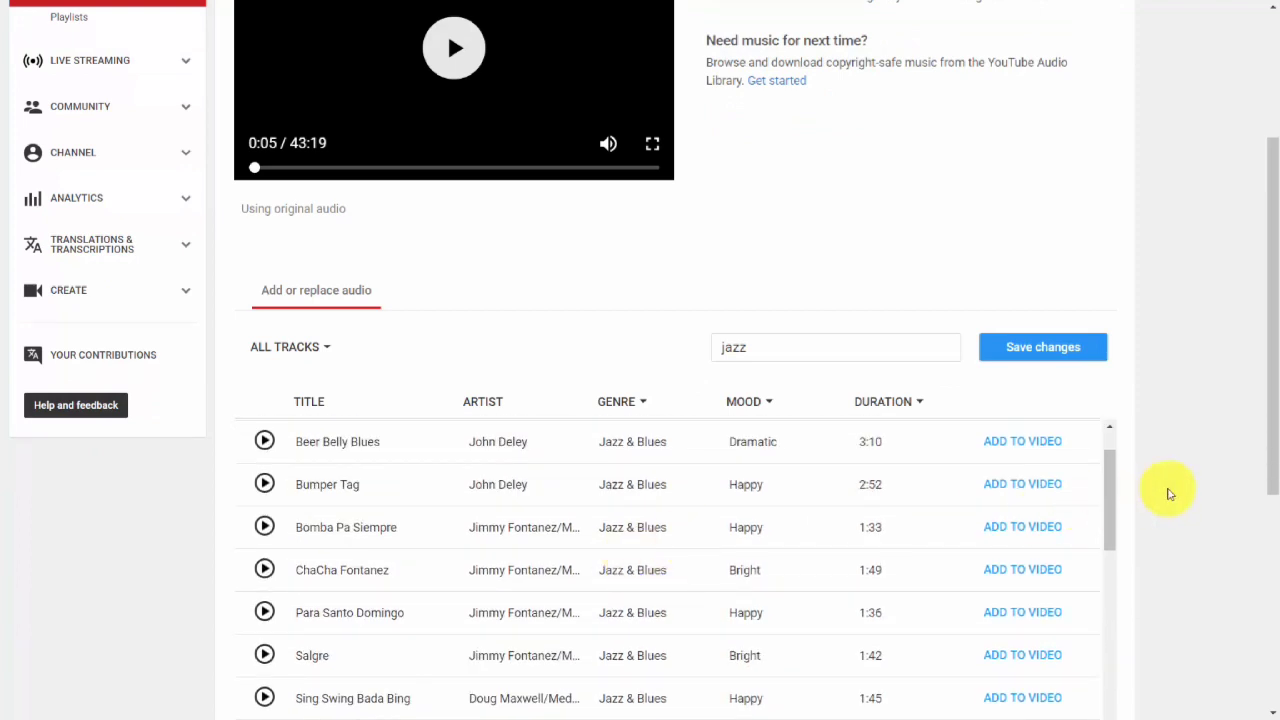
scroll(1170, 493, "down", 3)
scroll(791, 455, "up", 2)
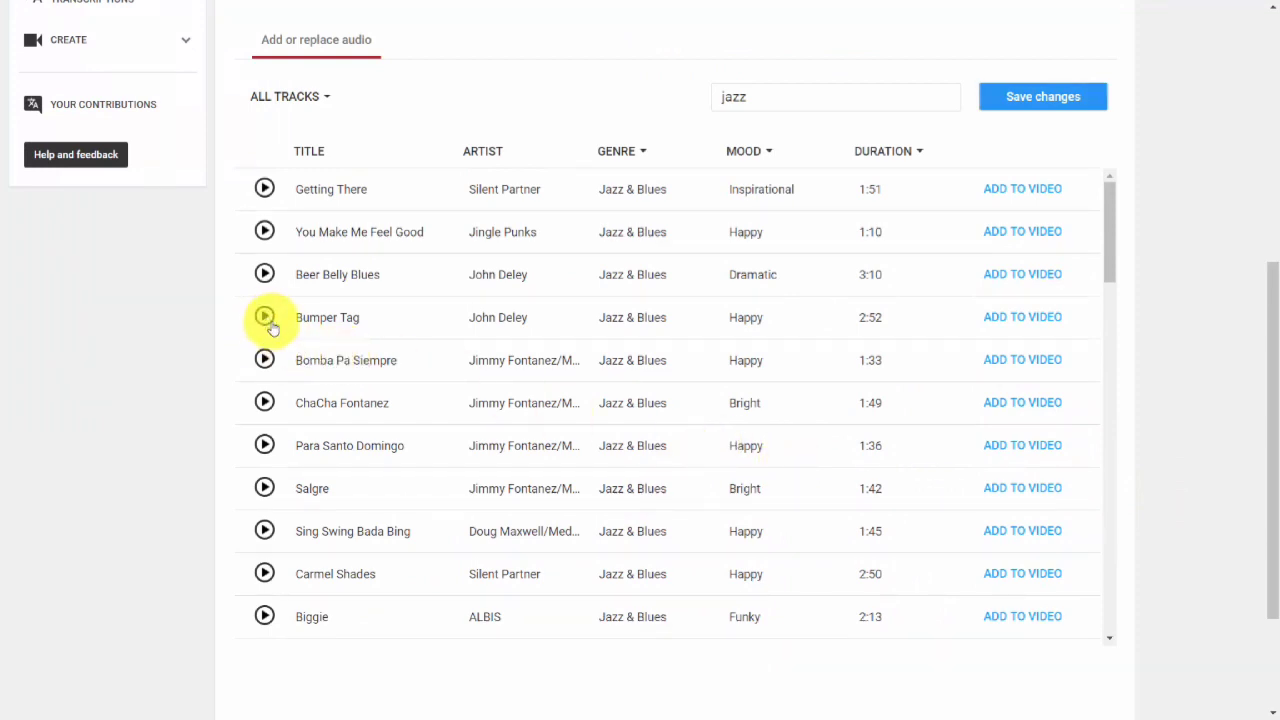
scroll(357, 368, "up", 3)
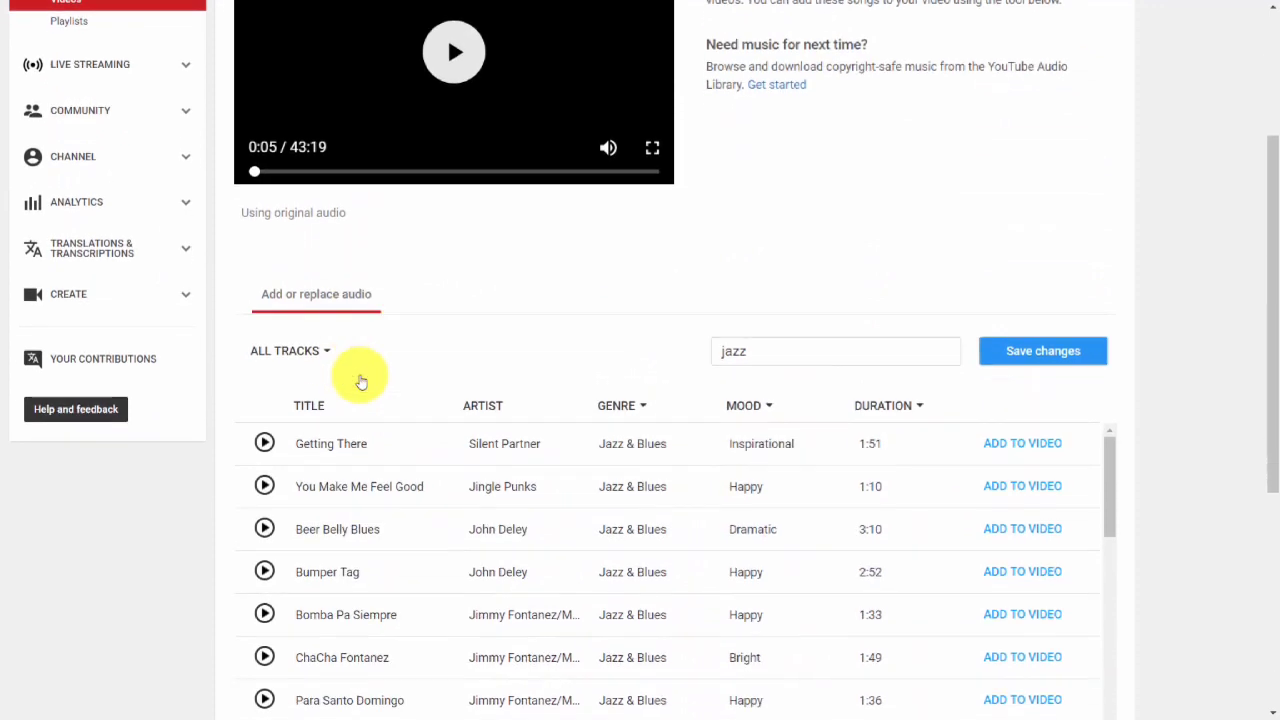
scroll(361, 382, "up", 1)
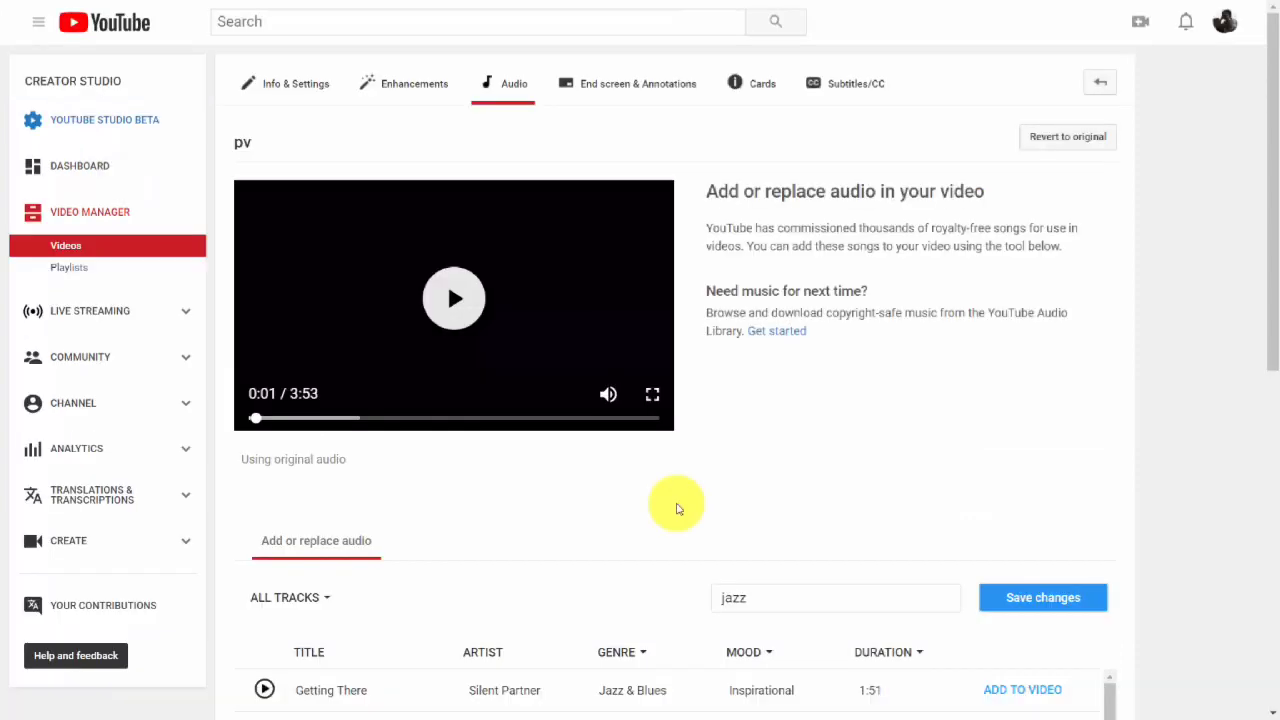
scroll(676, 509, "down", 1)
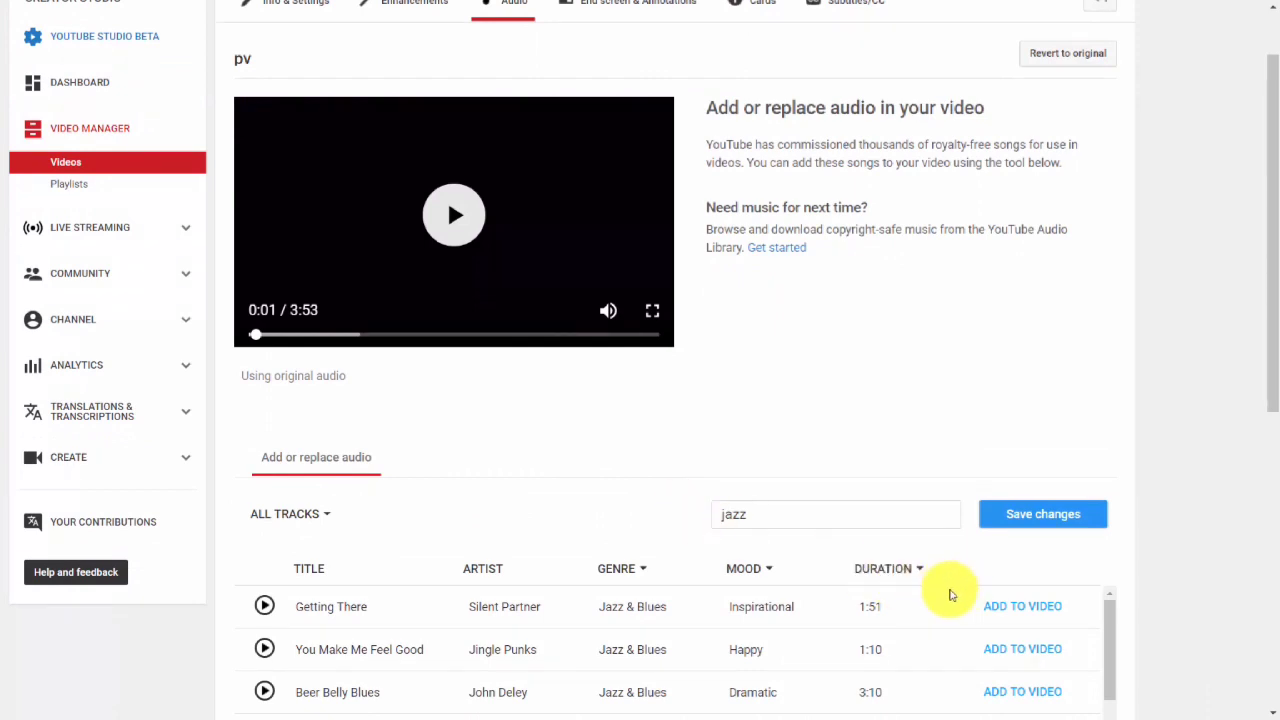
left_click(1015, 608)
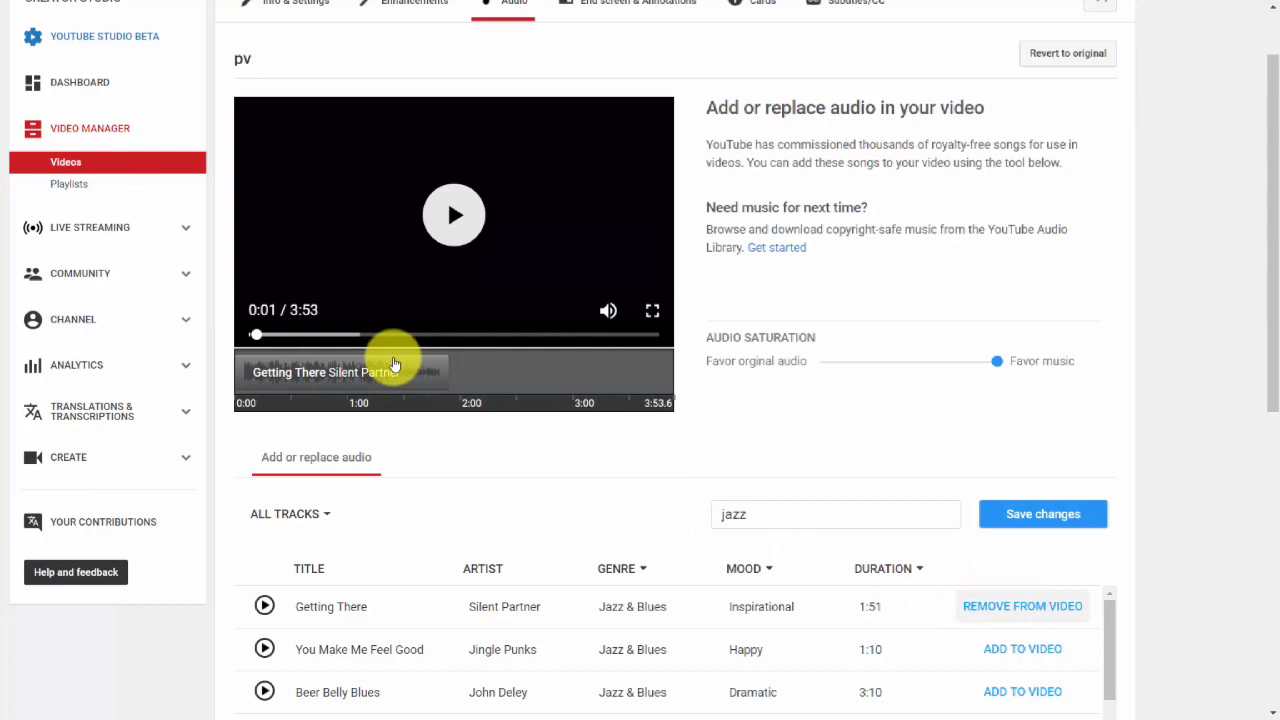
Move the added music track to start at about 2:02 in the video timeline and preview it.
left_click(333, 367)
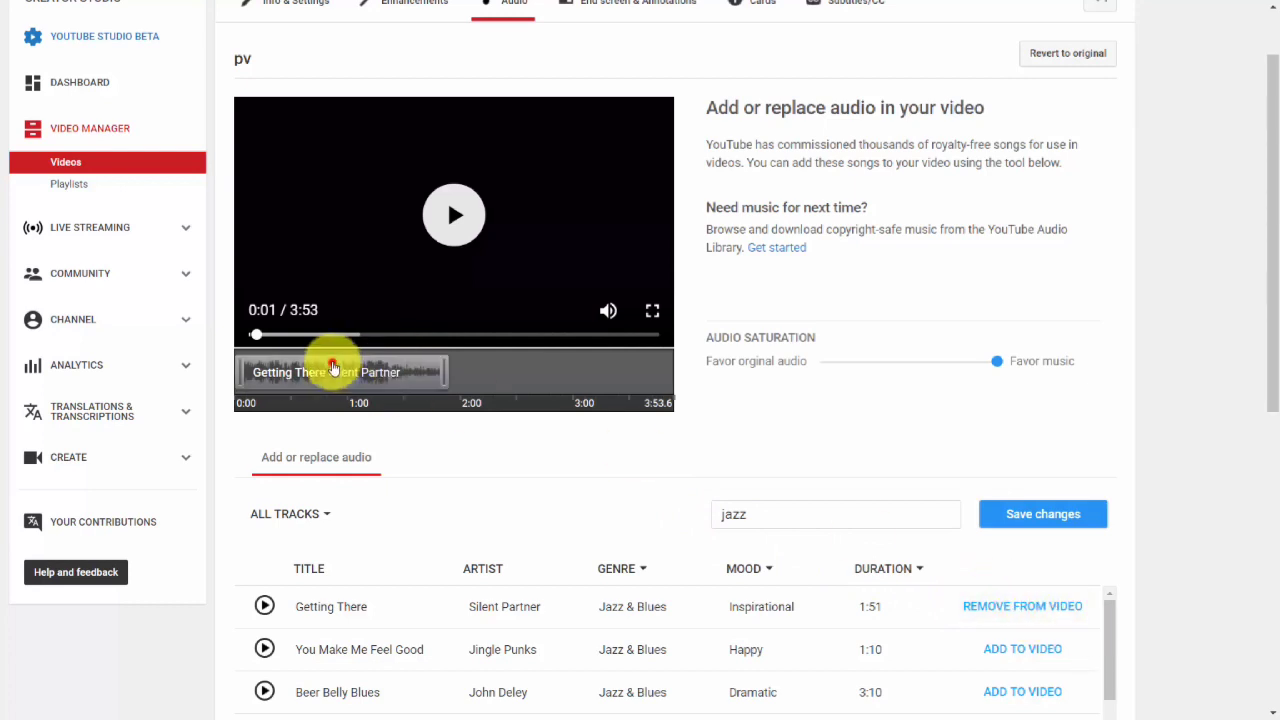
left_click_drag(333, 367, 574, 375)
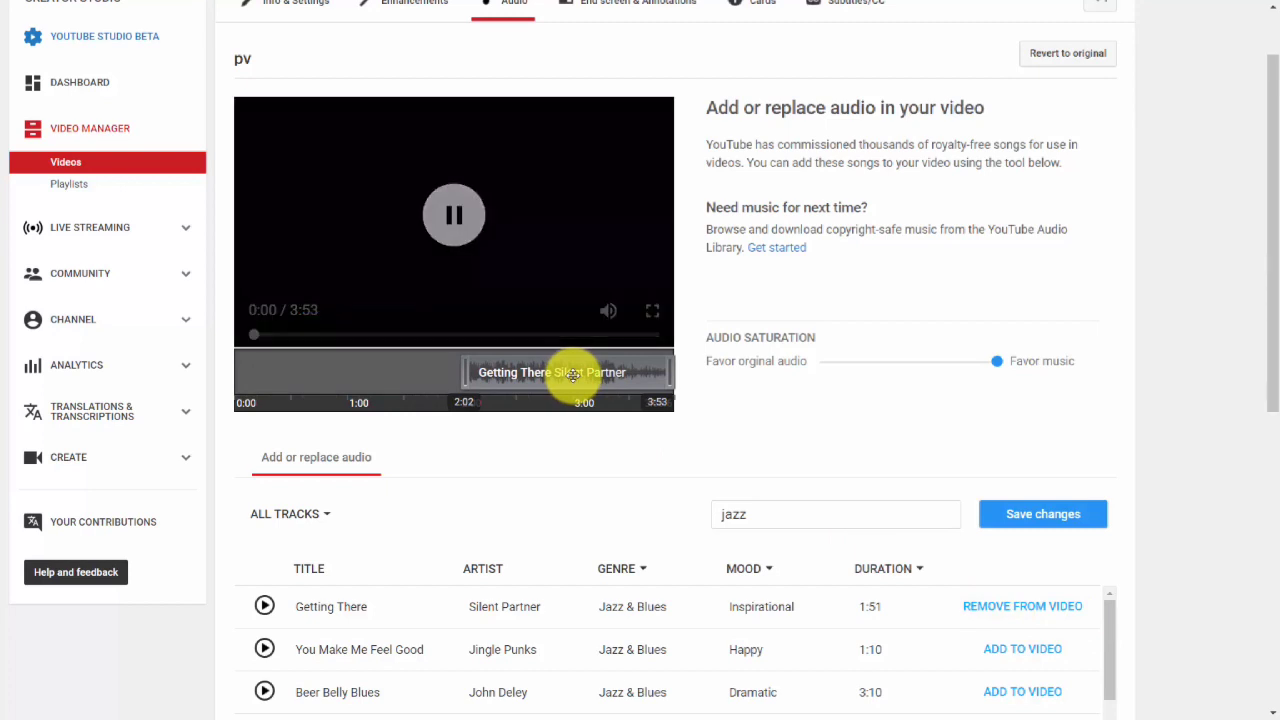
left_click(432, 208)
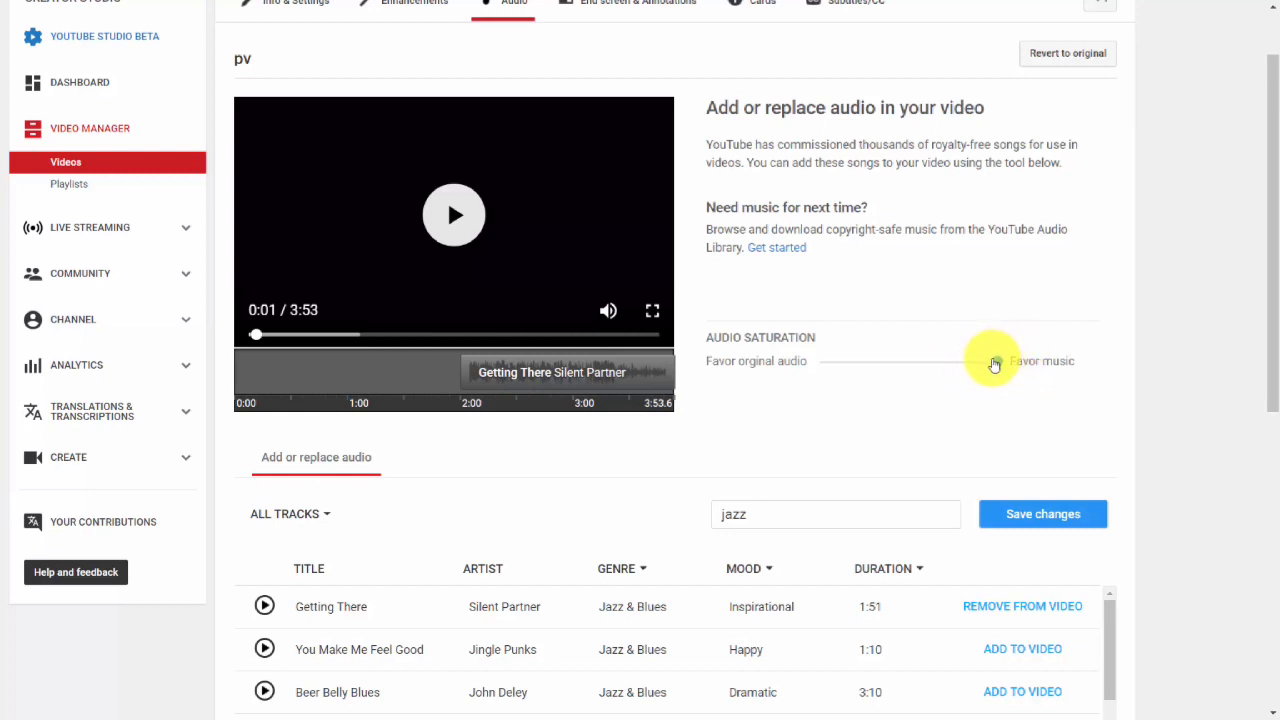
Set the audio saturation to favor original audio and save the audio changes.
left_click_drag(995, 360, 814, 369)
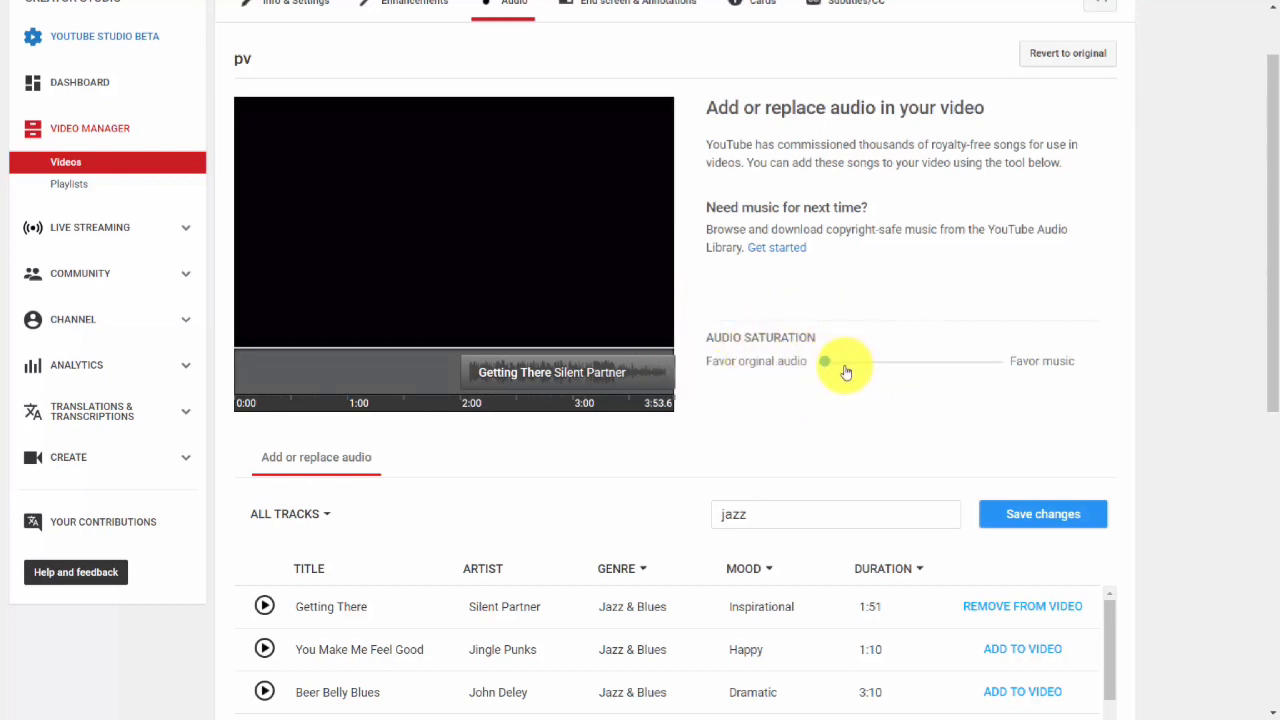
scroll(851, 398, "up", 1)
scroll(851, 398, "down", 1)
left_click(1044, 514)
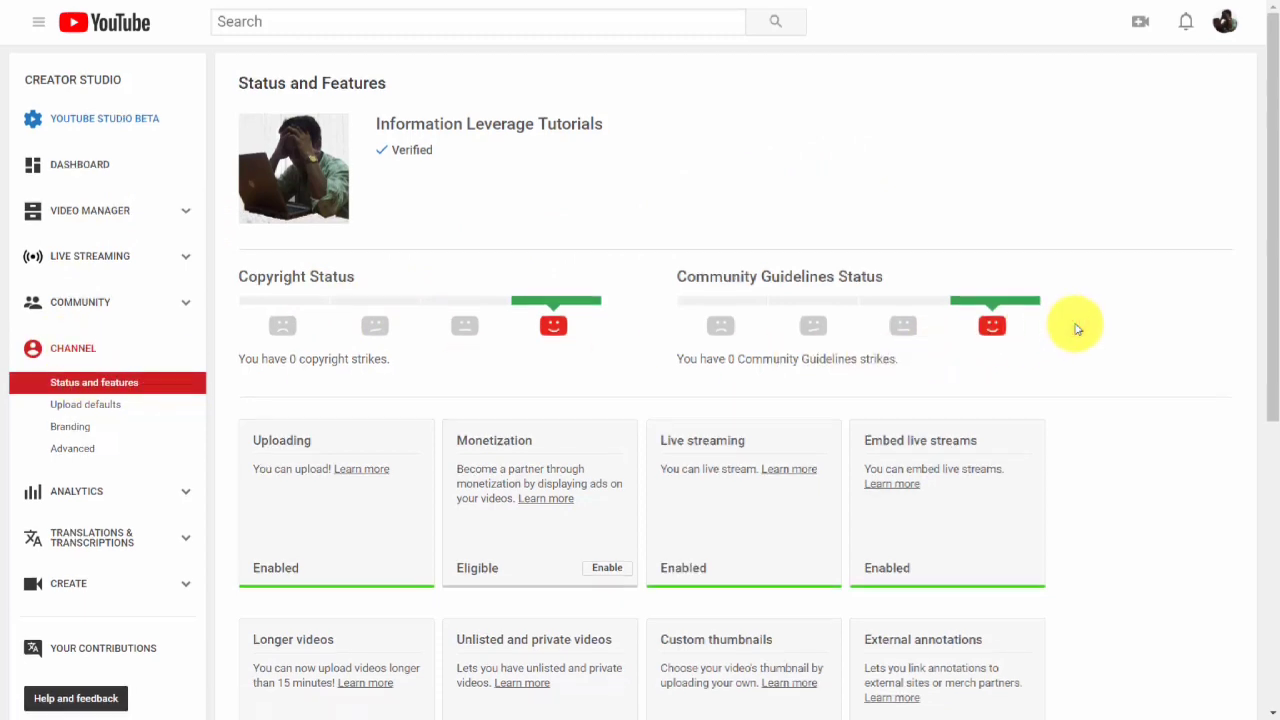
Open the custom URL eligibility help from the channel's Status and features page and expand General eligibility requirements.
scroll(1076, 328, "down", 5)
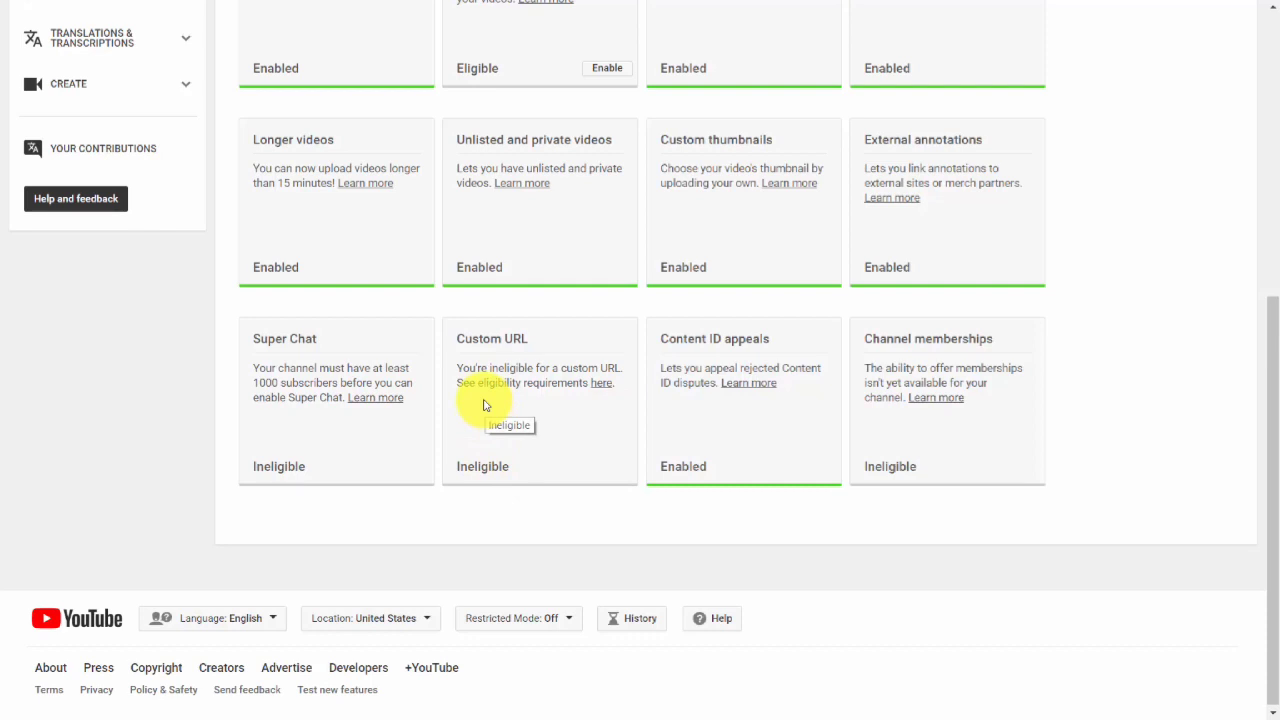
left_click(598, 388)
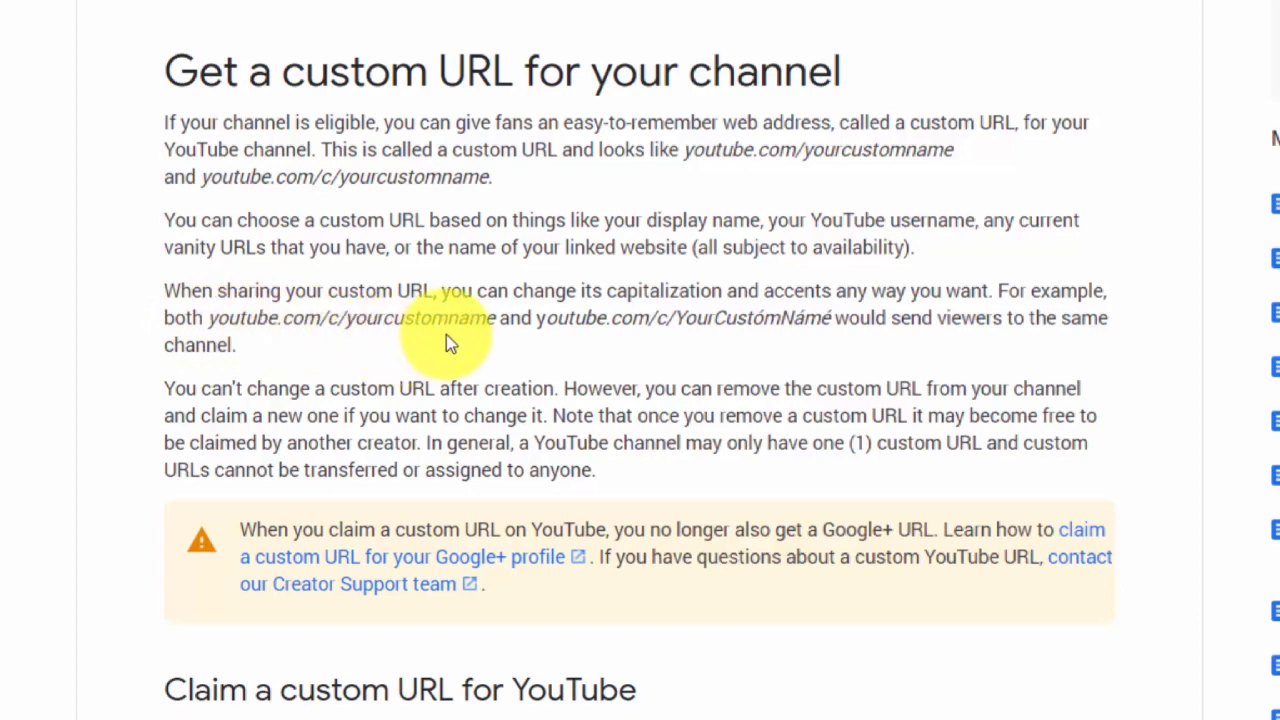
scroll(446, 334, "down", 5)
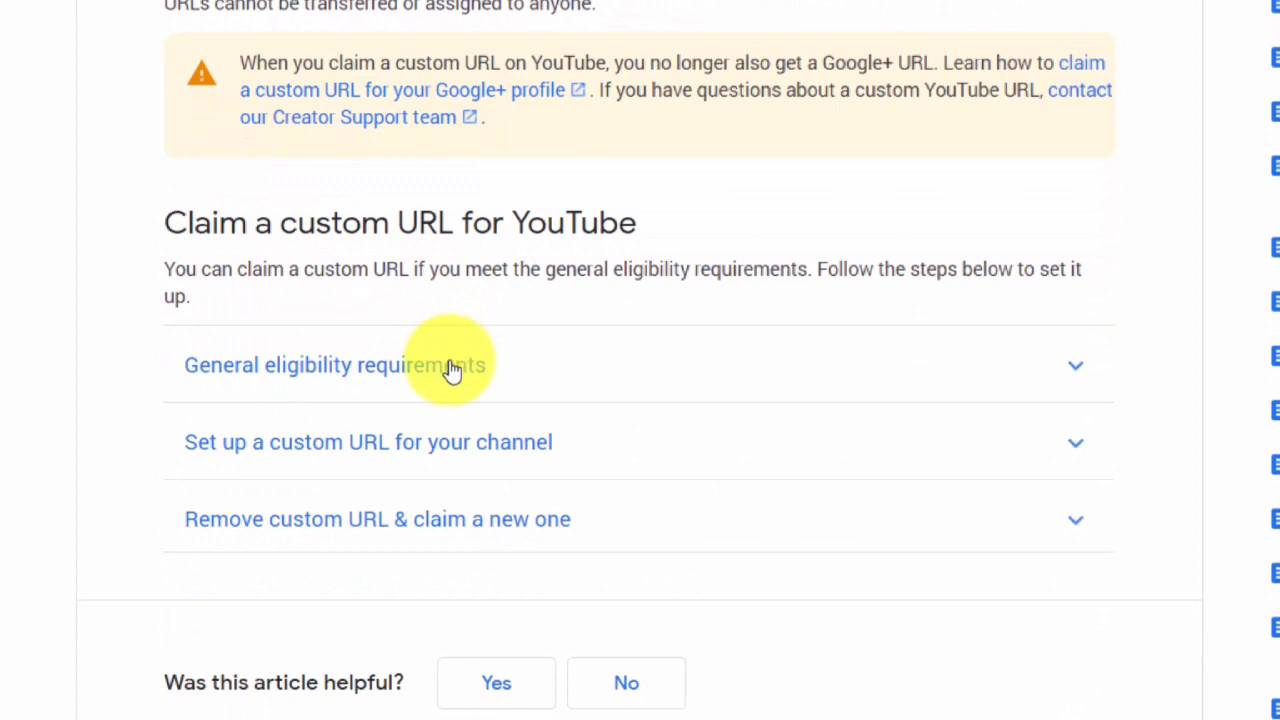
left_click(452, 369)
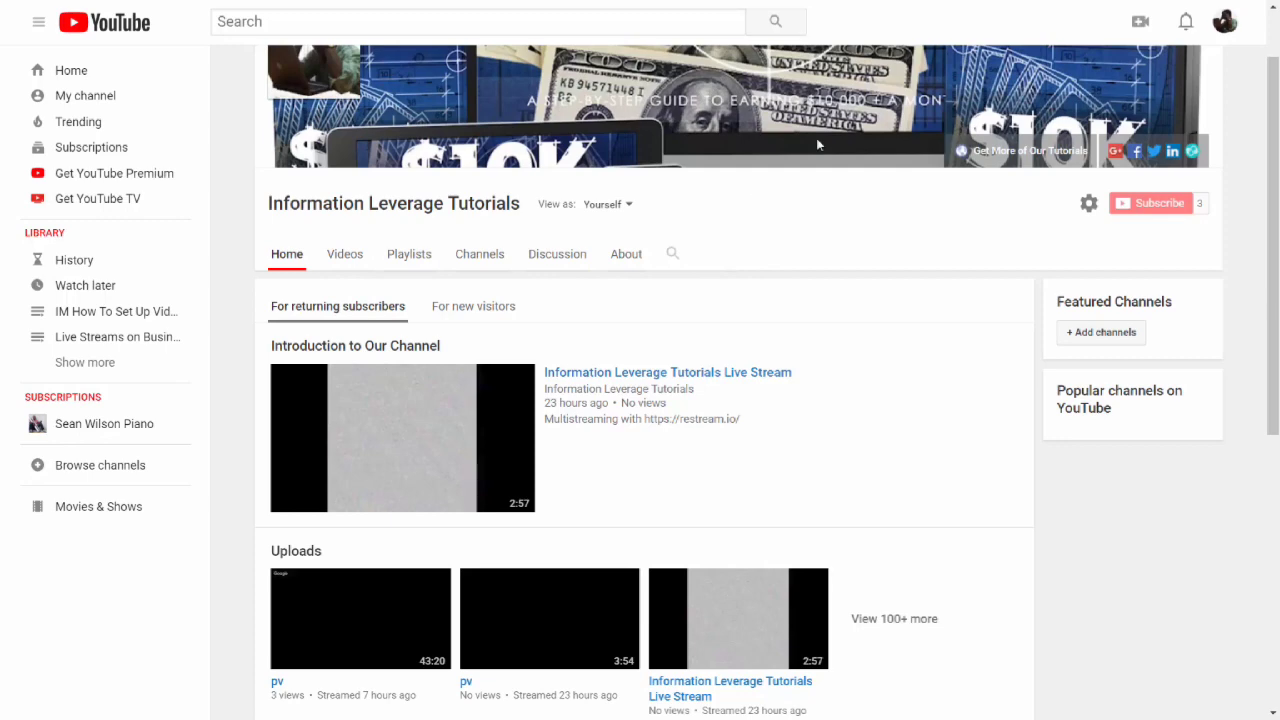
Switch the channel home page to the For new visitors view.
left_click(483, 307)
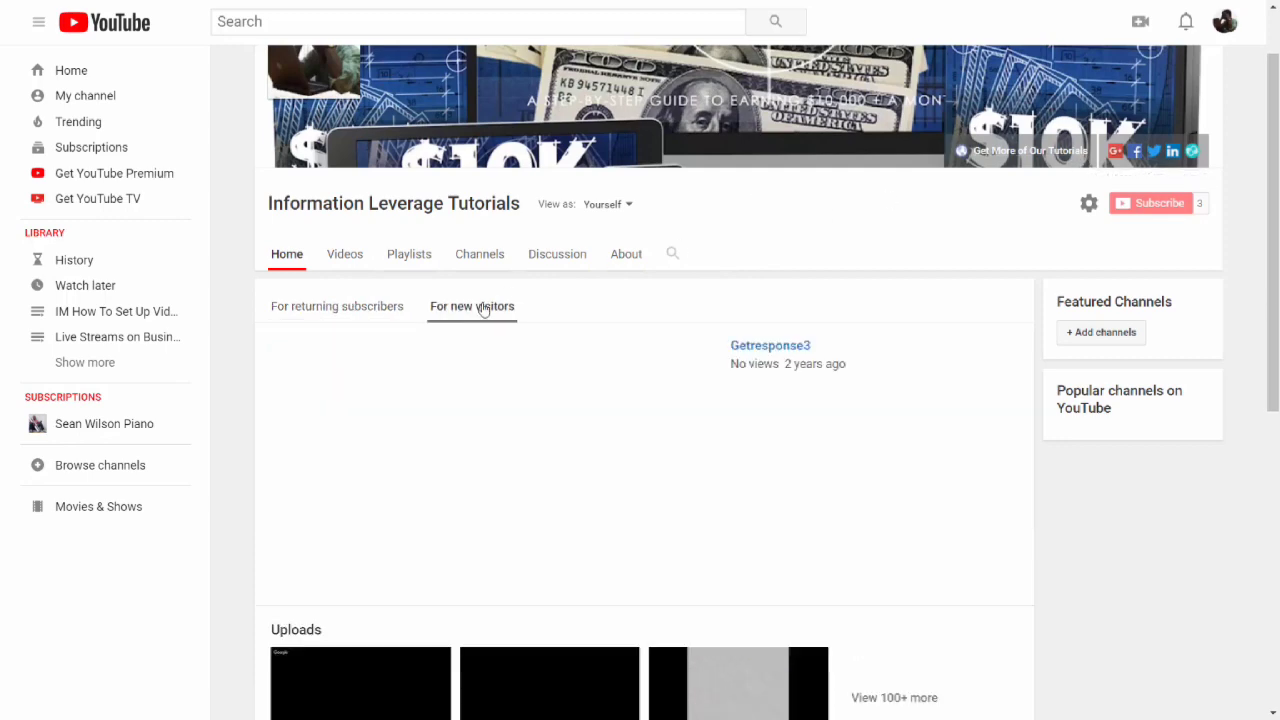